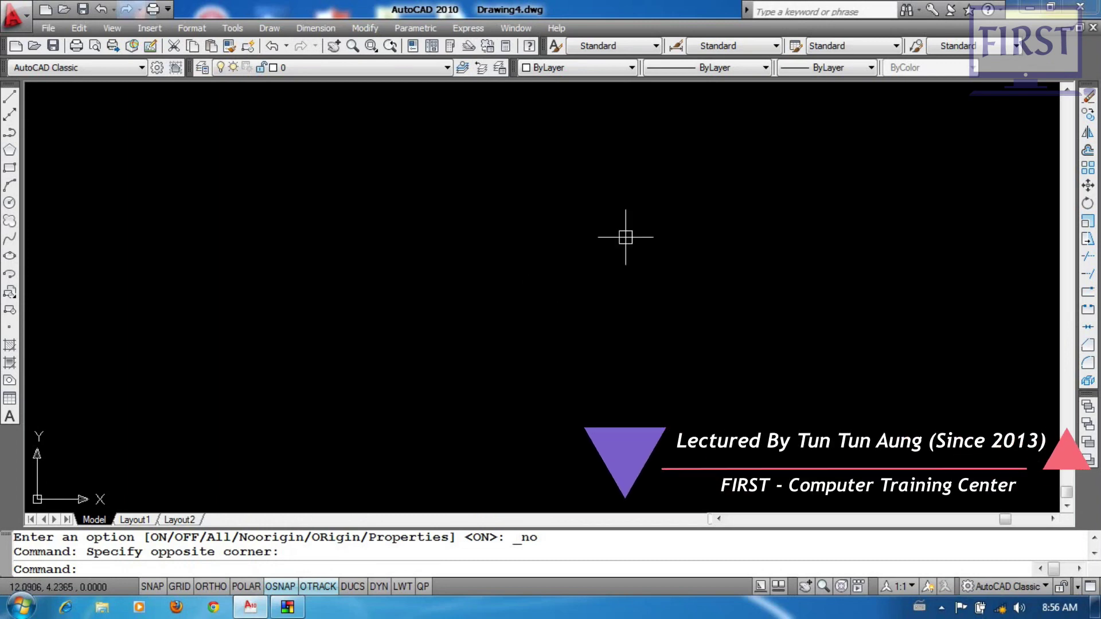
# Step: Turn on the View toolbar and dock it beneath the existing toolbars
pyautogui.moveTo(626, 237); pyautogui.dragTo(452, 319)
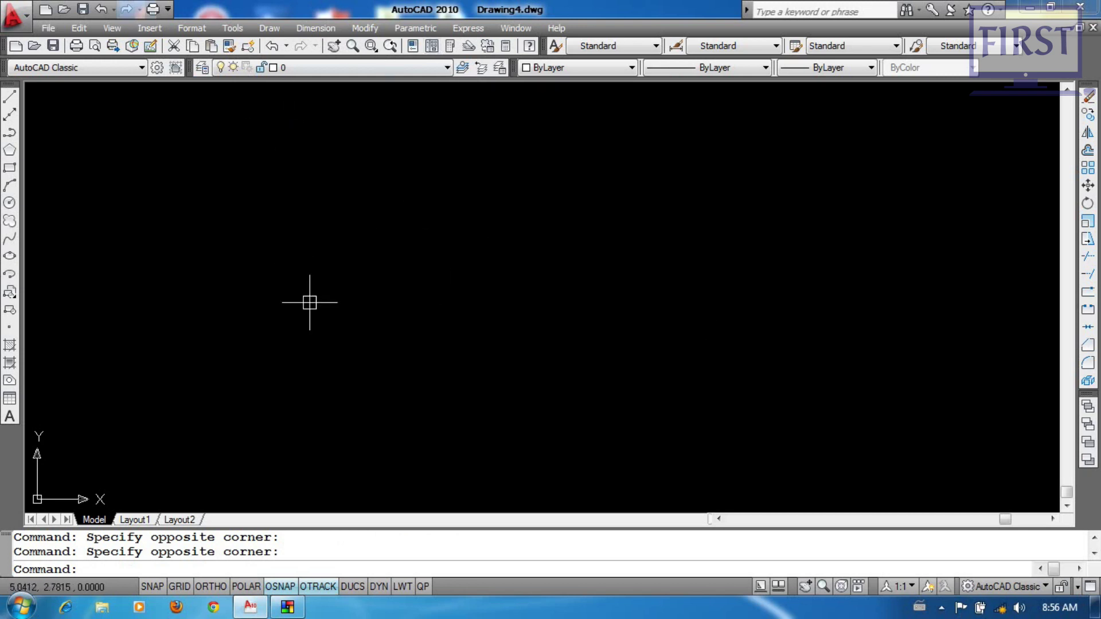
pyautogui.click(232, 28)
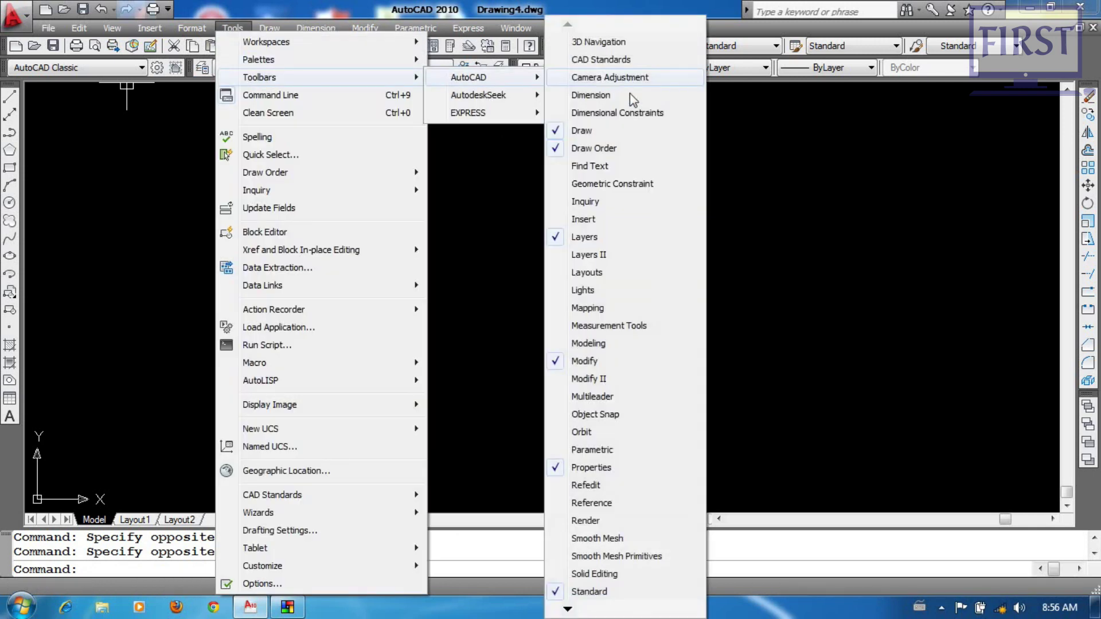
pyautogui.click(648, 393)
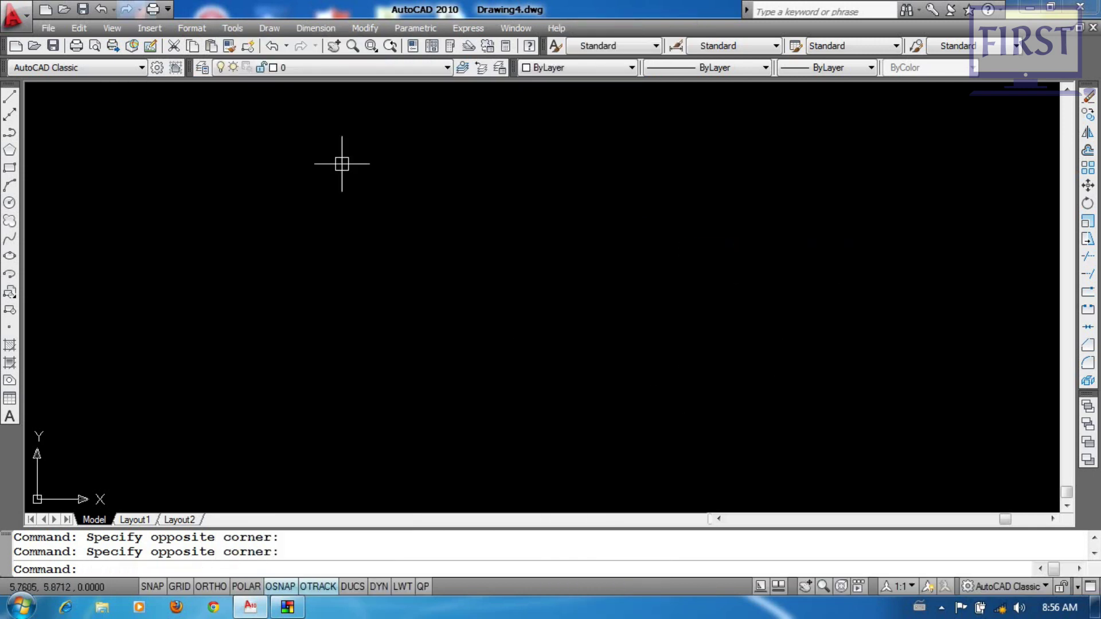
pyautogui.rightClick(471, 54)
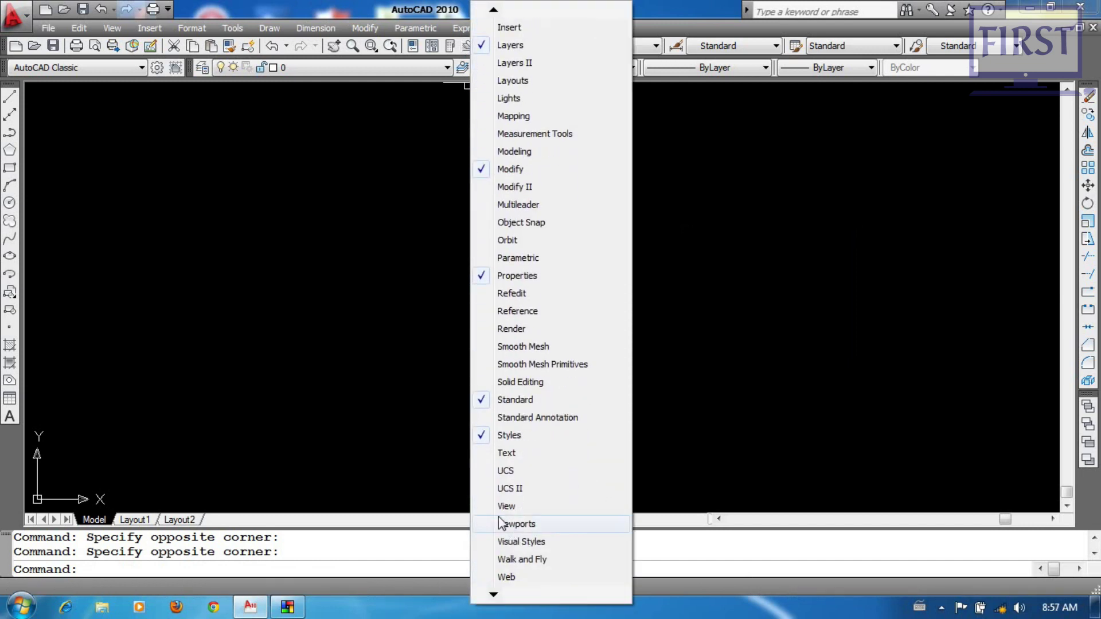
pyautogui.click(527, 507)
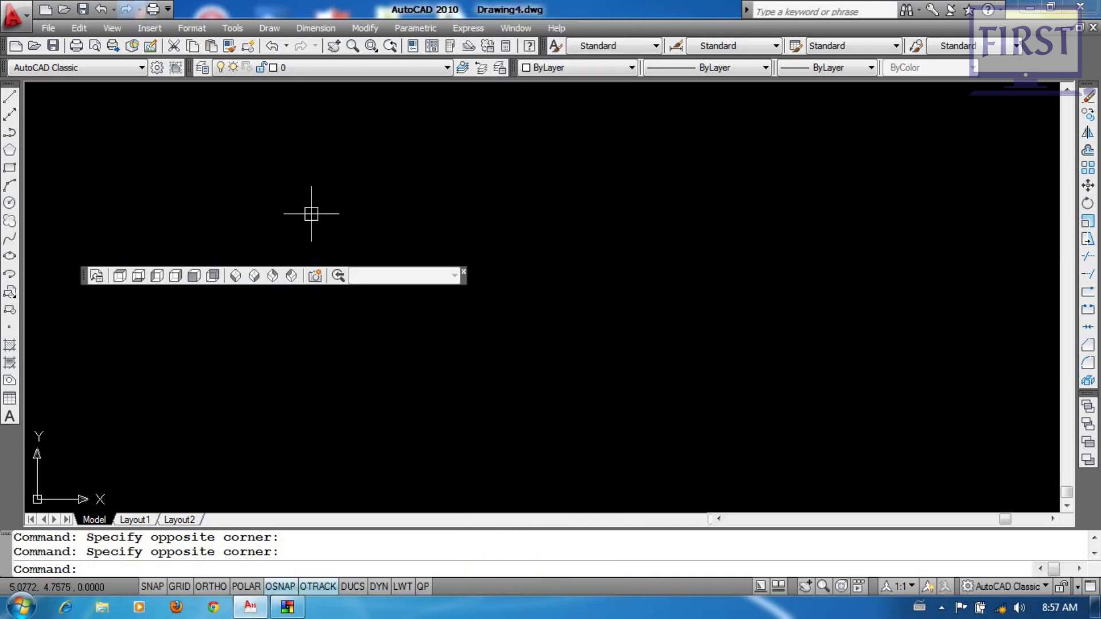
pyautogui.moveTo(84, 277); pyautogui.dragTo(23, 86)
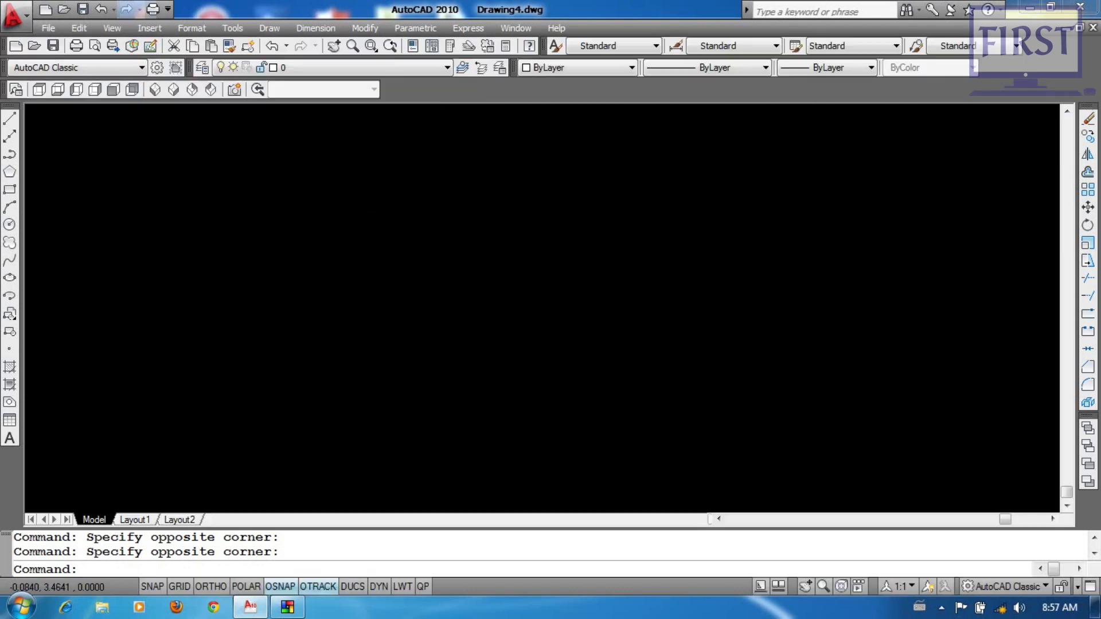
pyautogui.rightClick(213, 92)
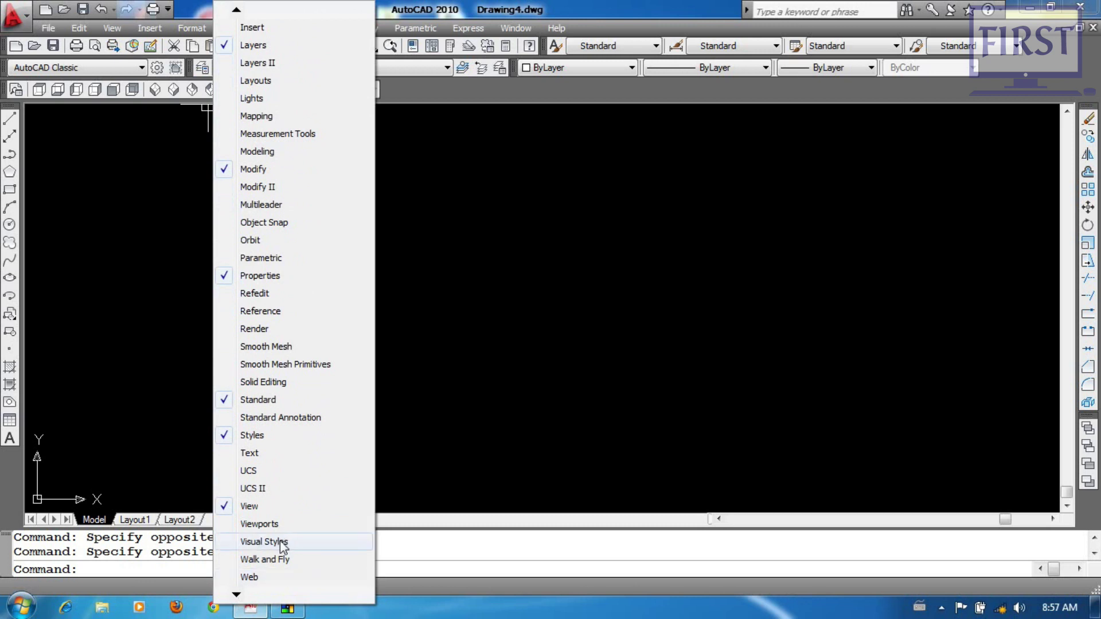
# Step: Enable the Visual Styles and UCS II toolbars and dock both in the View toolbar's row
pyautogui.click(264, 541)
pyautogui.moveTo(169, 171); pyautogui.dragTo(380, 112)
pyautogui.rightClick(442, 90)
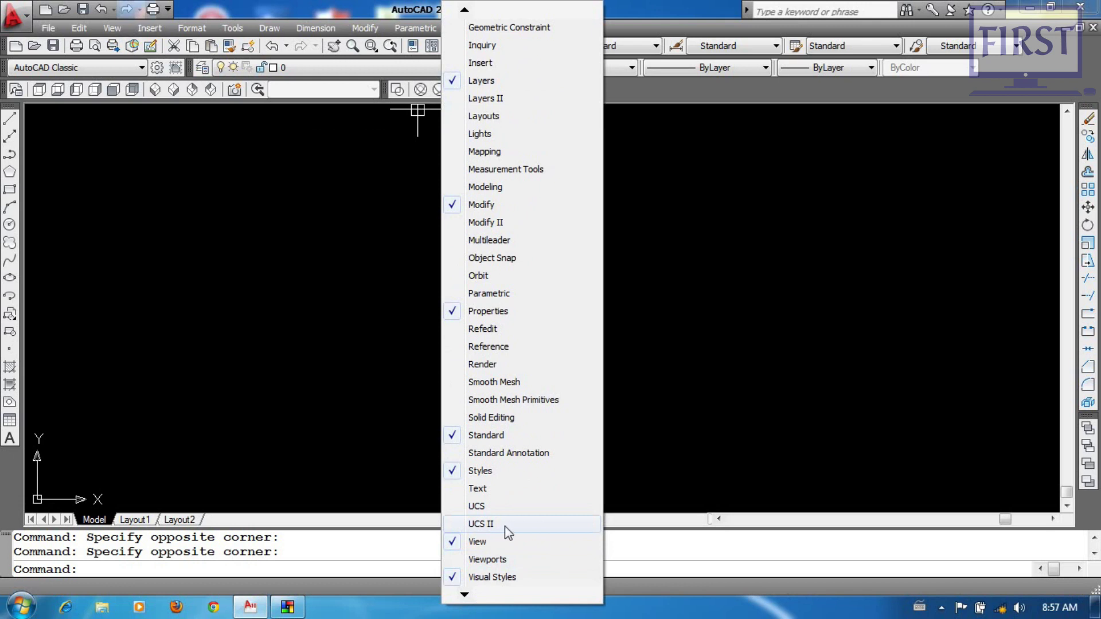
pyautogui.click(505, 524)
pyautogui.moveTo(86, 251); pyautogui.dragTo(533, 96)
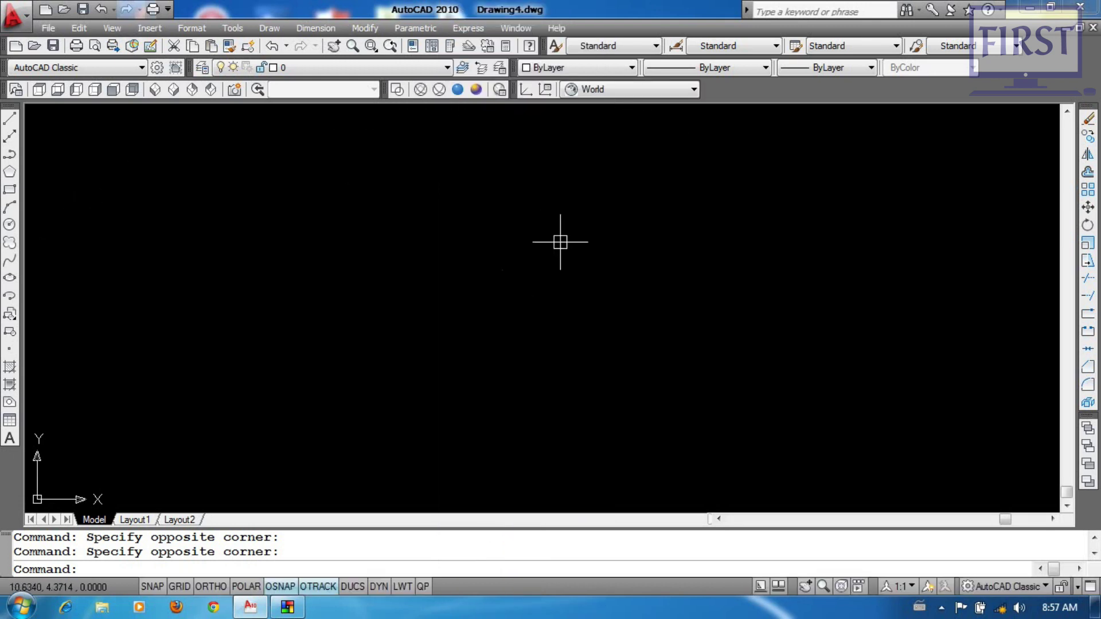
pyautogui.rightClick(464, 95)
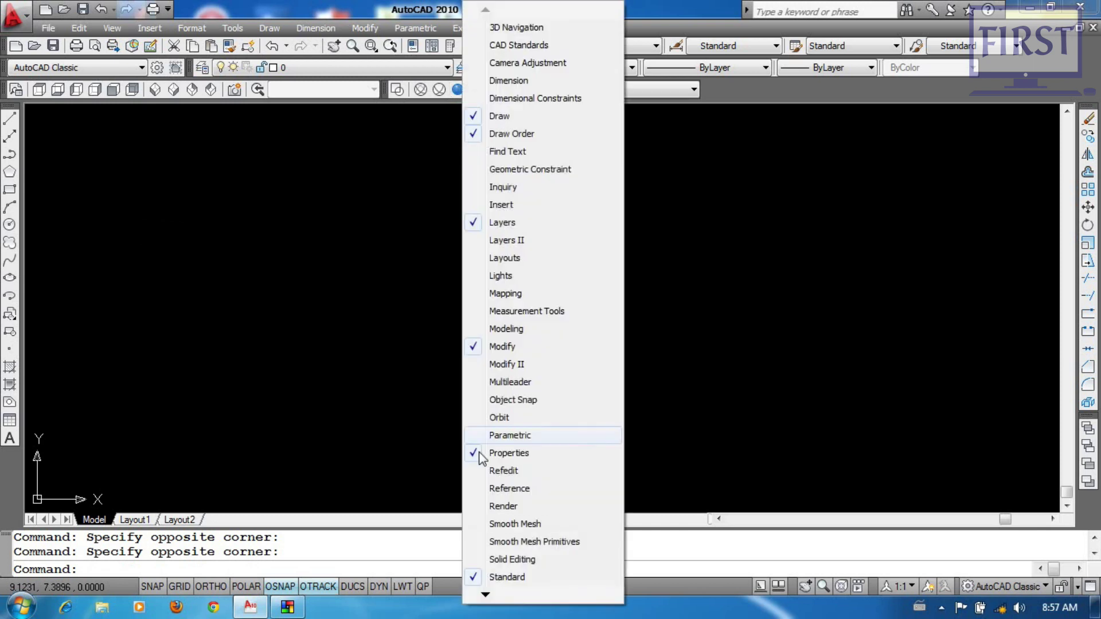
# Step: Turn on the Modeling toolbar and dock it at the end of the third toolbar row
pyautogui.click(503, 329)
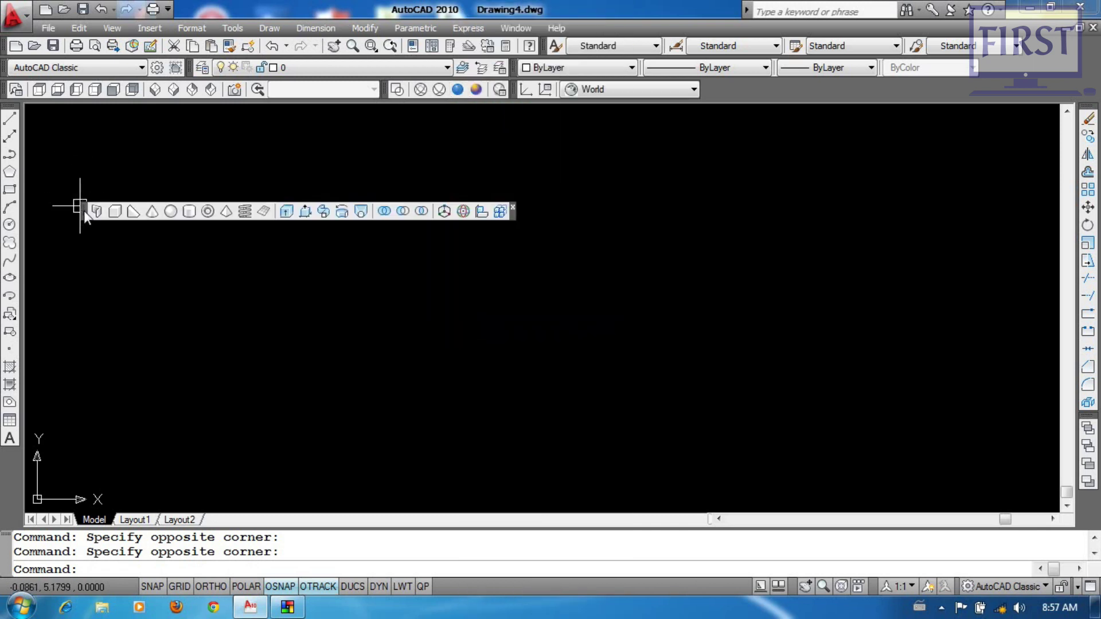
pyautogui.moveTo(84, 211); pyautogui.dragTo(841, 87)
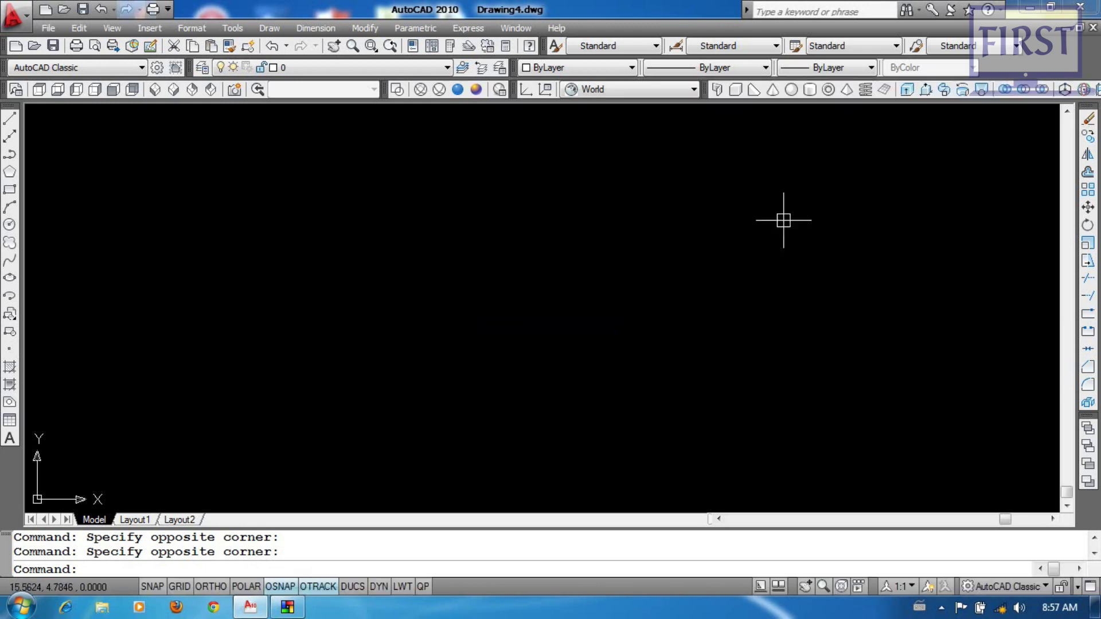
pyautogui.click(684, 272)
pyautogui.click(595, 306)
# Step: Regenerate the drawing display with REGEN
pyautogui.press('Return')
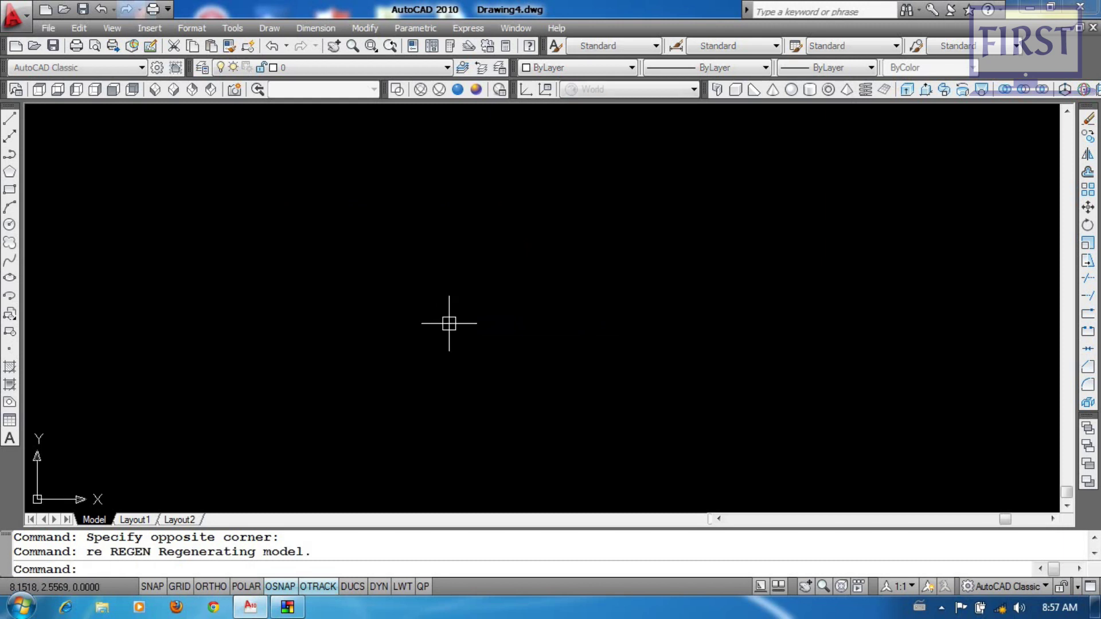
pyautogui.press('Return')
pyautogui.click(659, 263)
pyautogui.click(479, 337)
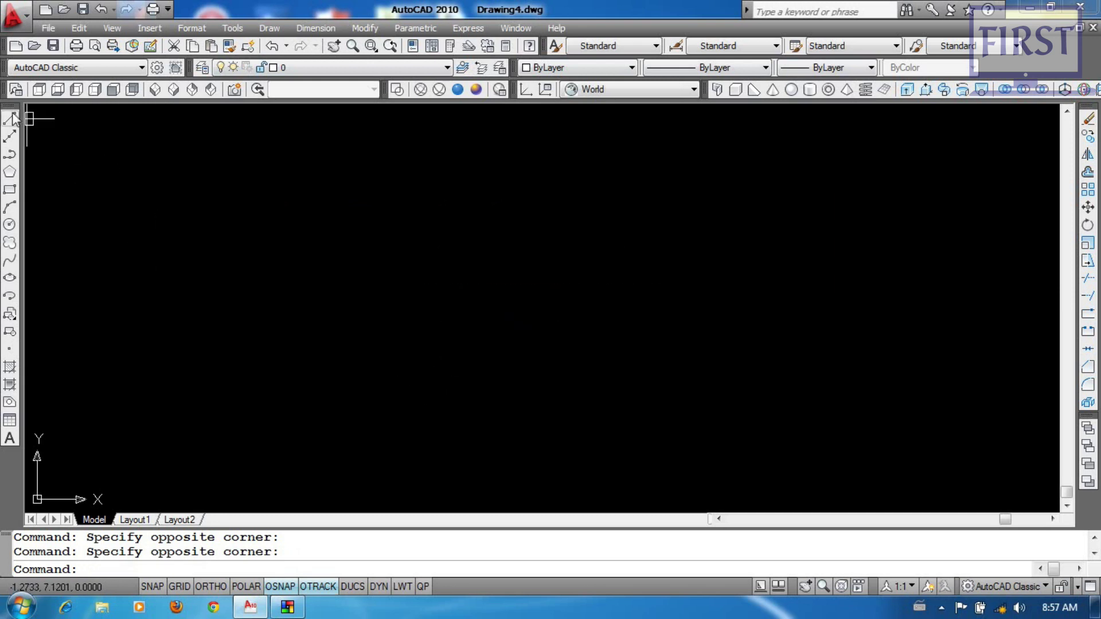
pyautogui.click(528, 231)
# Step: Create a 3D box solid by picking two base corners and a height
pyautogui.click(488, 261)
pyautogui.click(640, 248)
pyautogui.click(485, 355)
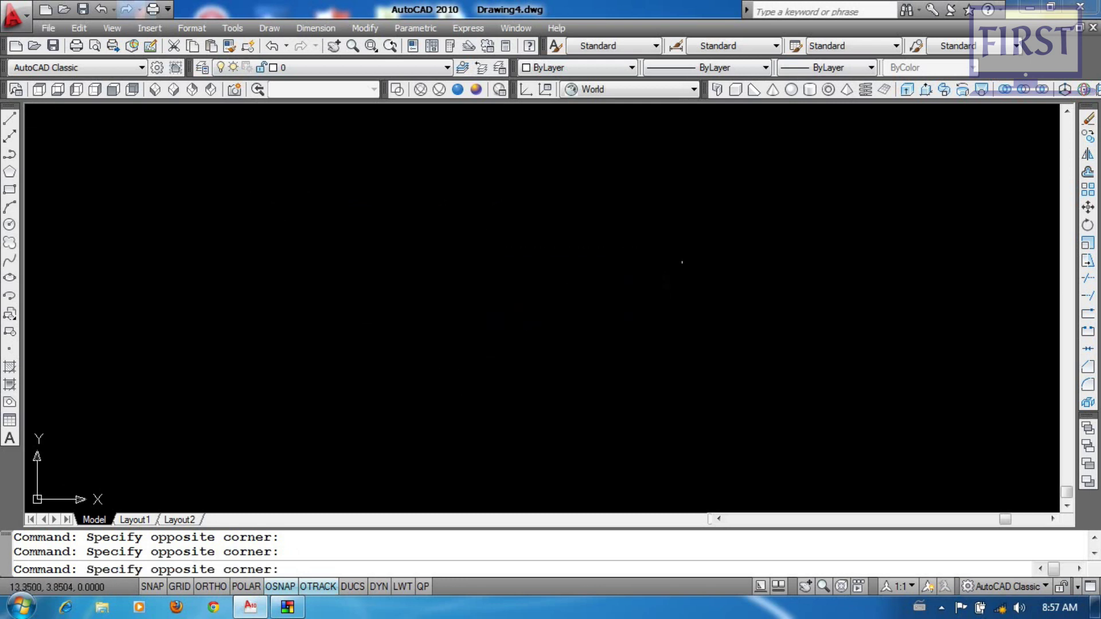
pyautogui.write('box')
pyautogui.press('Return')
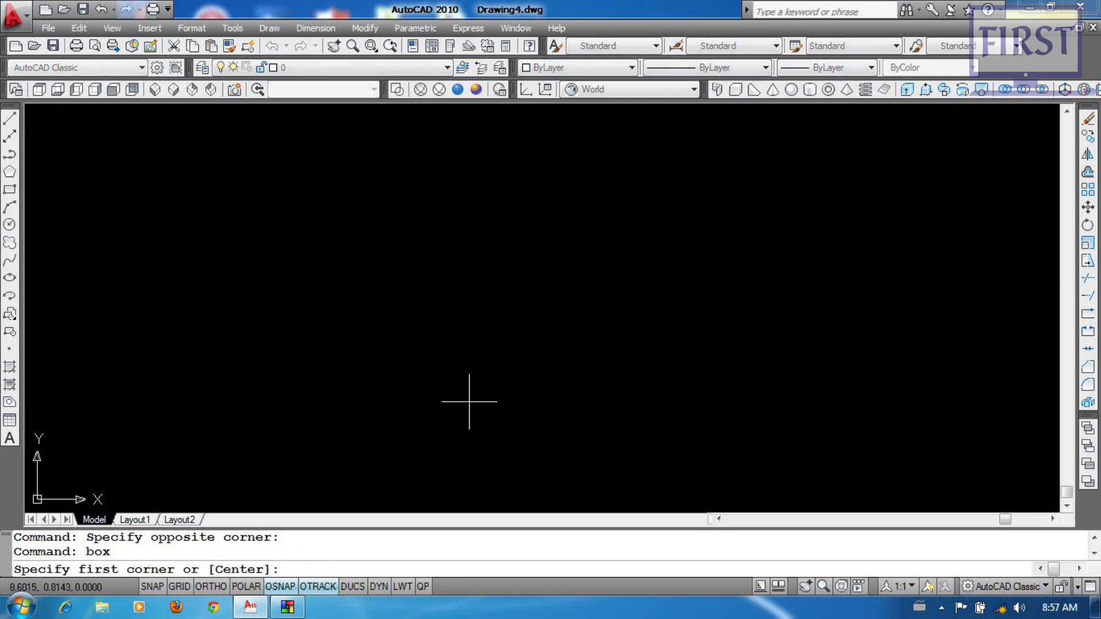
pyautogui.click(450, 411)
pyautogui.click(647, 249)
pyautogui.click(725, 201)
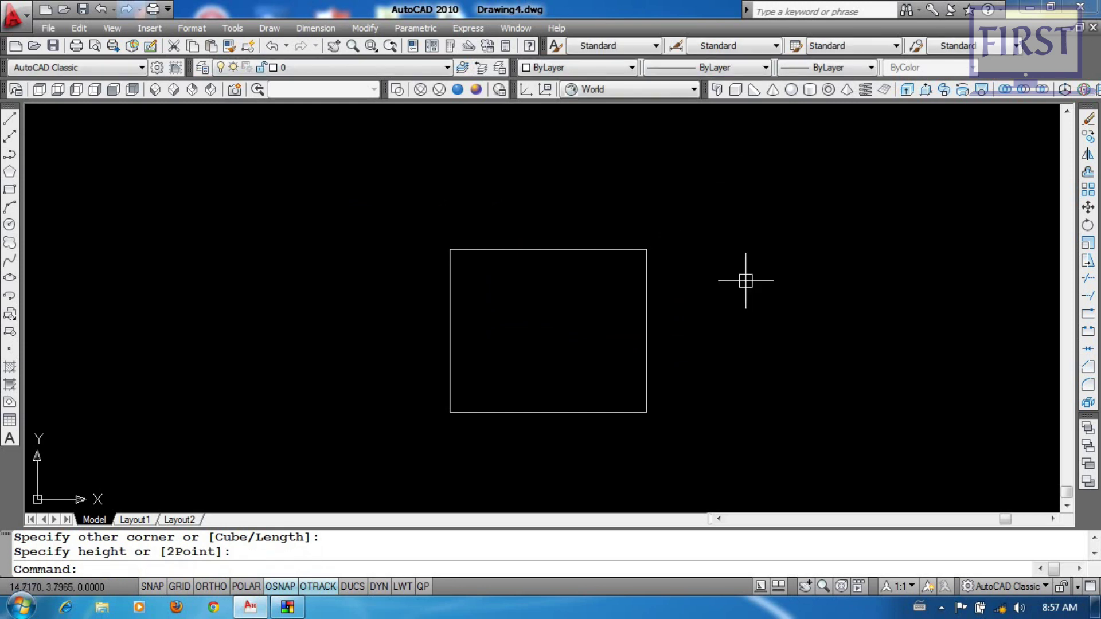
# Step: Switch the view to southwest isometric to see the box in 3D
pyautogui.hotkey('alt', 'v')
pyautogui.write('ds')
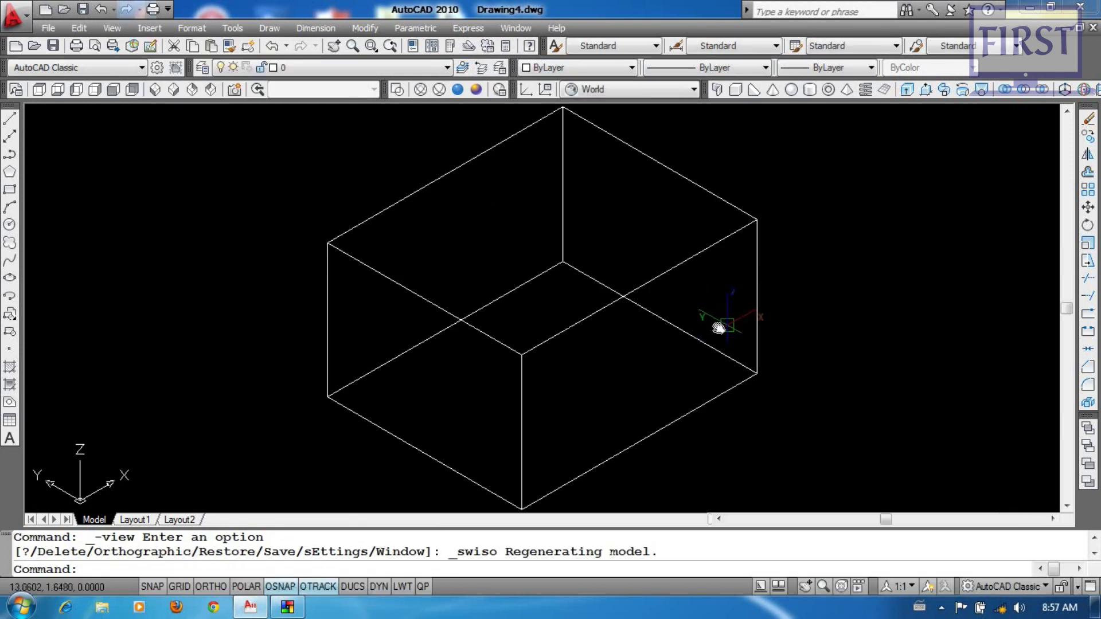
pyautogui.write('vs')
pyautogui.press('Return')
# Step: Apply the Realistic visual style to the box
pyautogui.write('r')
pyautogui.press('Return')
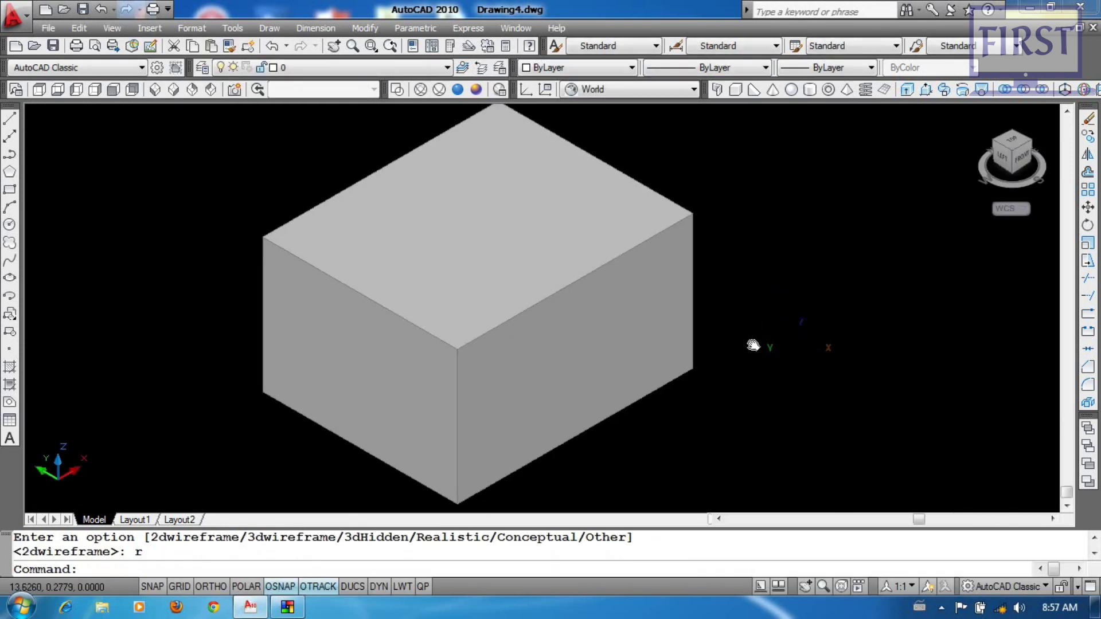
pyautogui.scroll(-3, 698, 363)
pyautogui.scroll(2, 632, 438)
pyautogui.click(738, 369)
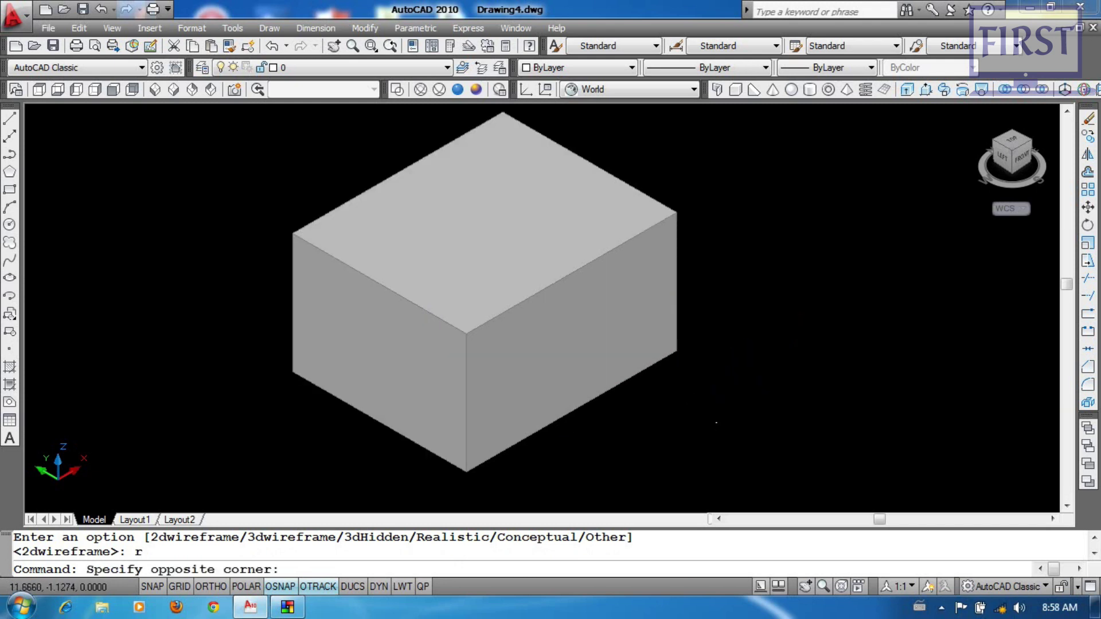
pyautogui.click(660, 317)
pyautogui.moveTo(659, 319)
pyautogui.mouseDown(button='middle')
pyautogui.moveTo(661, 335)
pyautogui.moveTo(634, 302)
pyautogui.moveTo(418, 172)
pyautogui.moveTo(346, 380)
pyautogui.moveTo(723, 279)
pyautogui.moveTo(724, 253)
pyautogui.mouseUp(button='middle')
# Step: Return to the southwest isometric view and recentre the box on screen
pyautogui.click(159, 88)
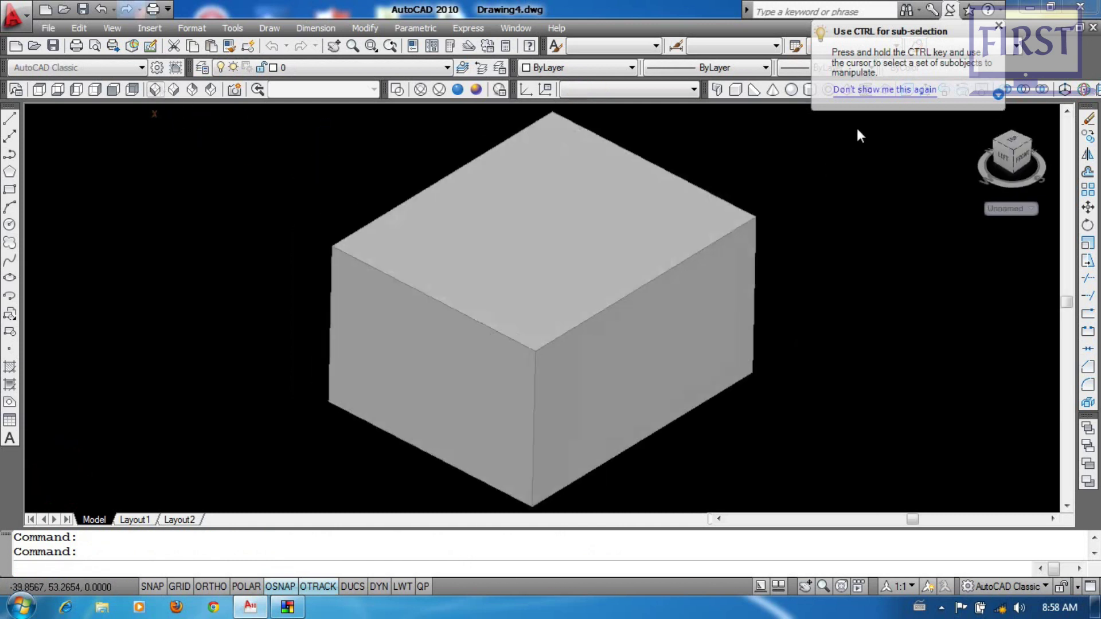
pyautogui.moveTo(818, 227); pyautogui.dragTo(602, 381, button='middle')
pyautogui.scroll(-3, 636, 367)
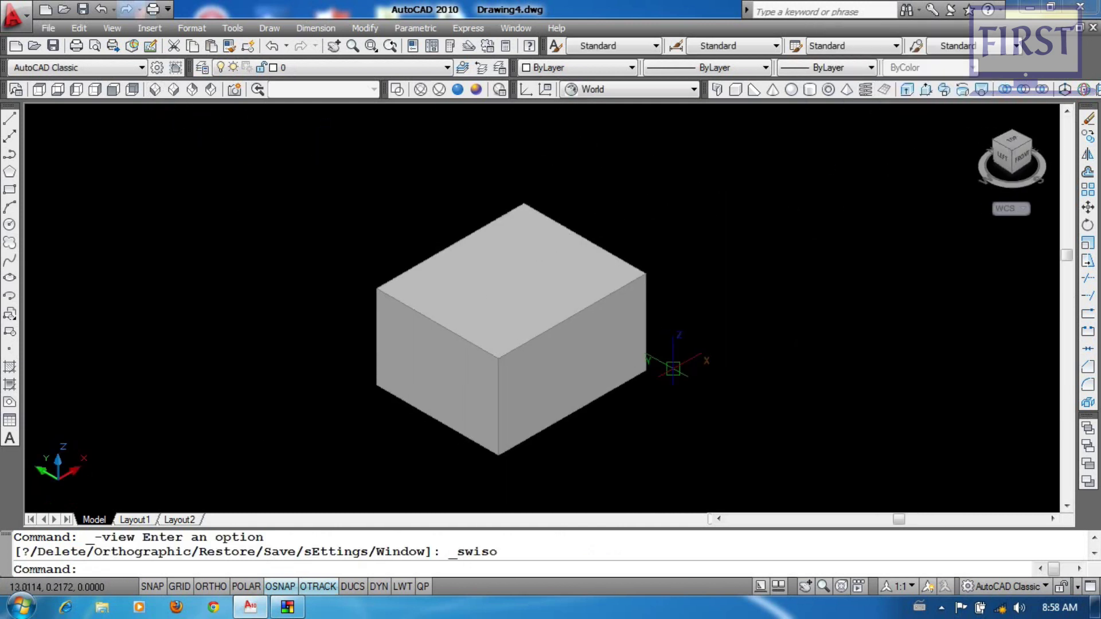
pyautogui.scroll(2, 675, 344)
pyautogui.click(841, 293)
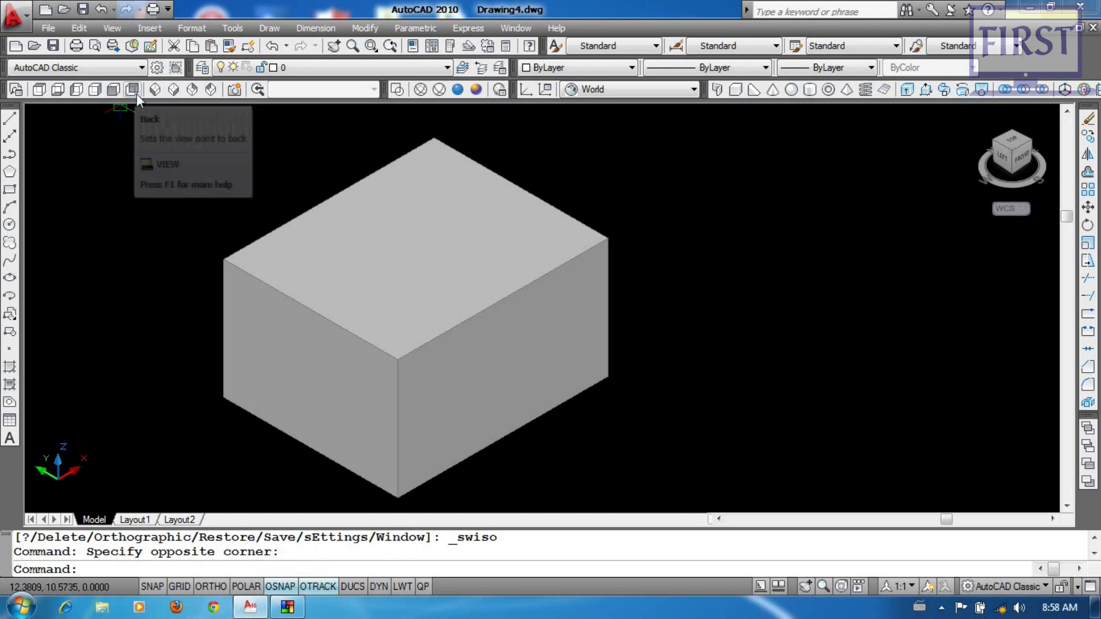
# Step: View the box in turn from the top, bottom, left, right, front and back
pyautogui.click(38, 90)
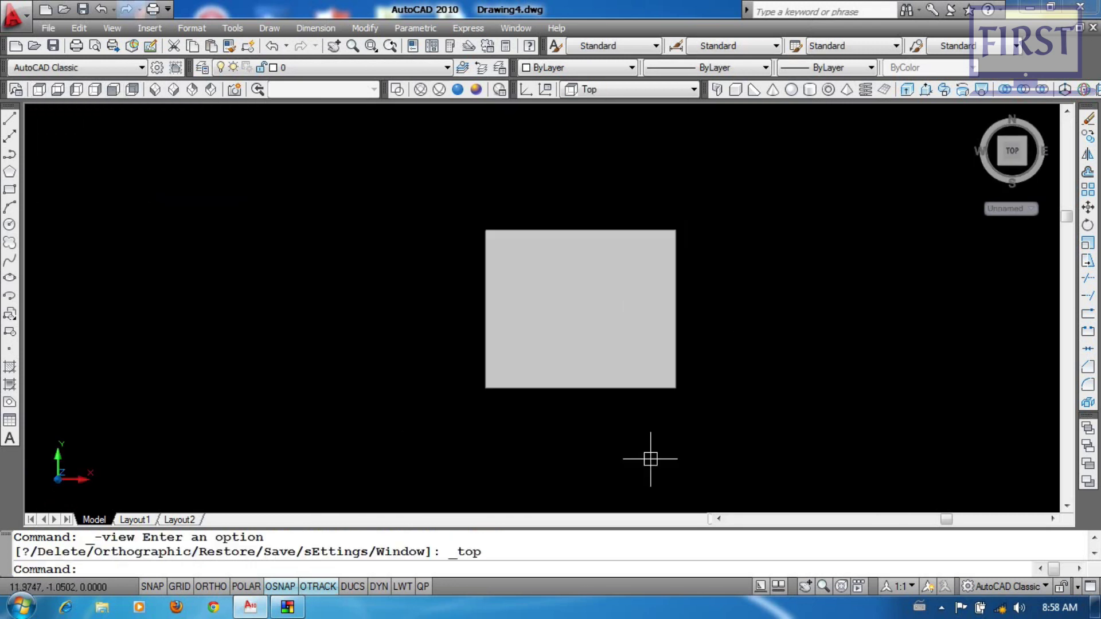
pyautogui.scroll(1, 717, 307)
pyautogui.moveTo(717, 308)
pyautogui.mouseDown(button='middle')
pyautogui.moveTo(632, 348)
pyautogui.moveTo(670, 344)
pyautogui.mouseUp(button='middle')
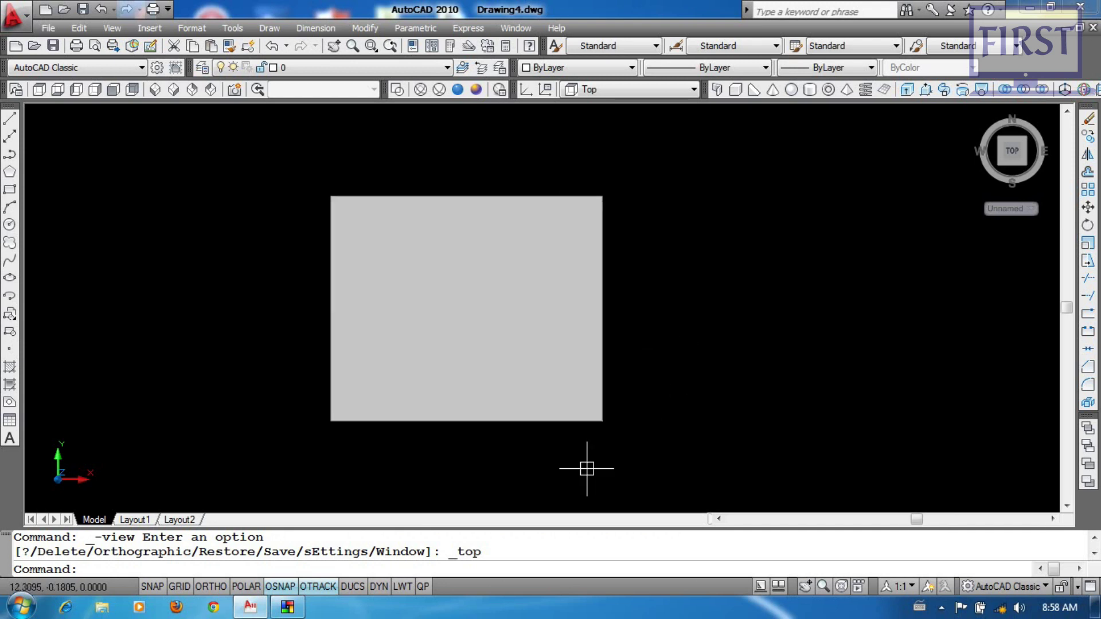
pyautogui.click(60, 90)
pyautogui.click(75, 92)
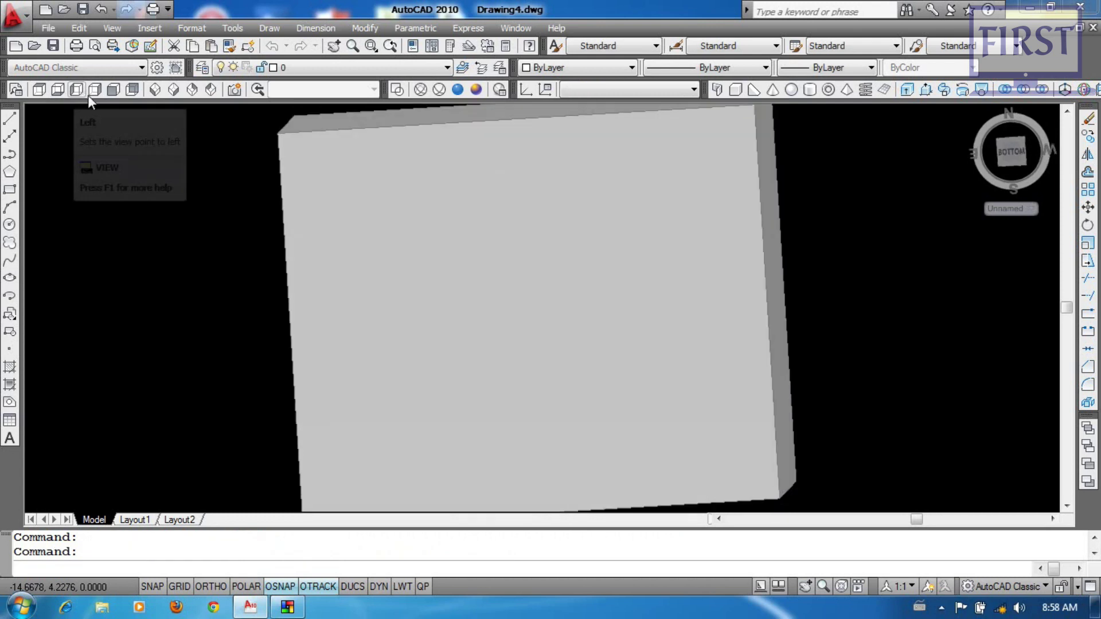
pyautogui.click(94, 92)
pyautogui.click(113, 91)
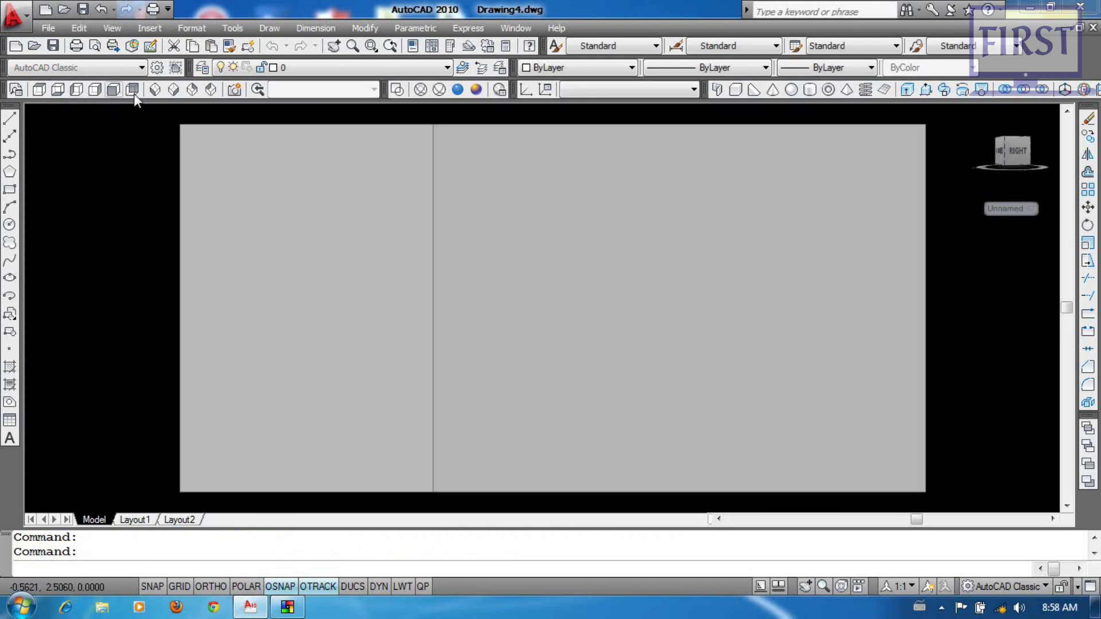
pyautogui.click(135, 94)
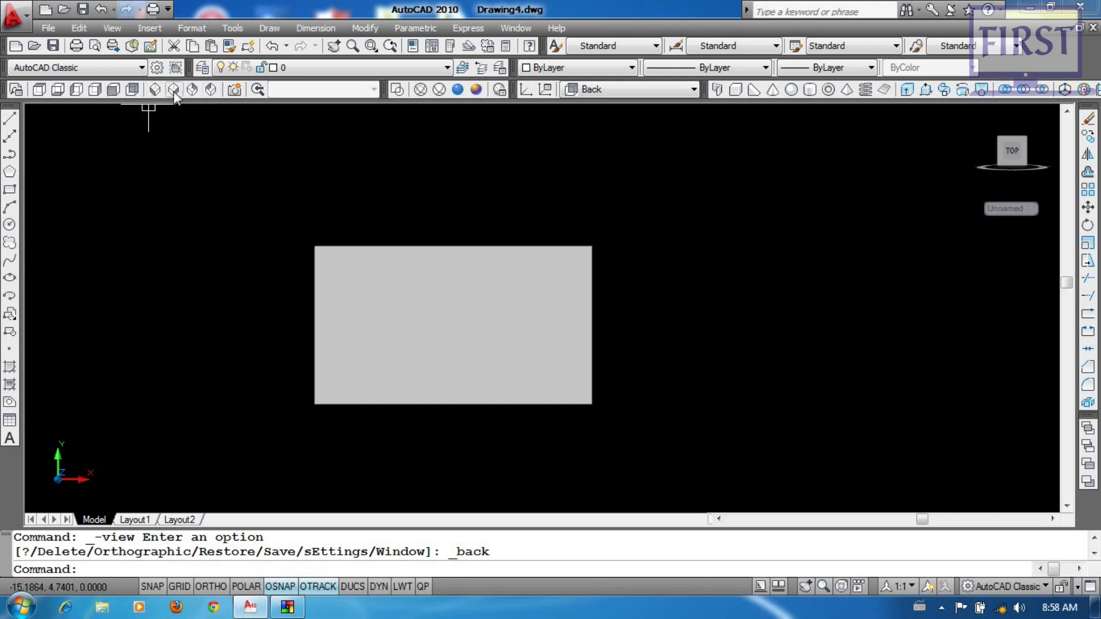
# Step: Cycle through the SE, NE and NW isometric views, ending on SW Isometric
pyautogui.click(155, 90)
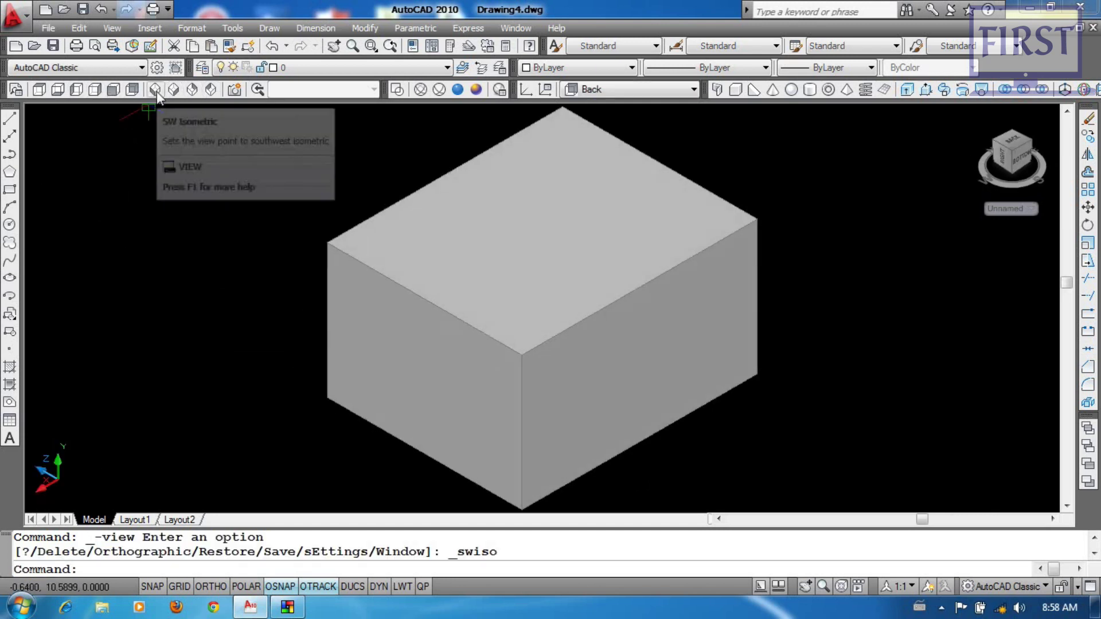
pyautogui.click(174, 89)
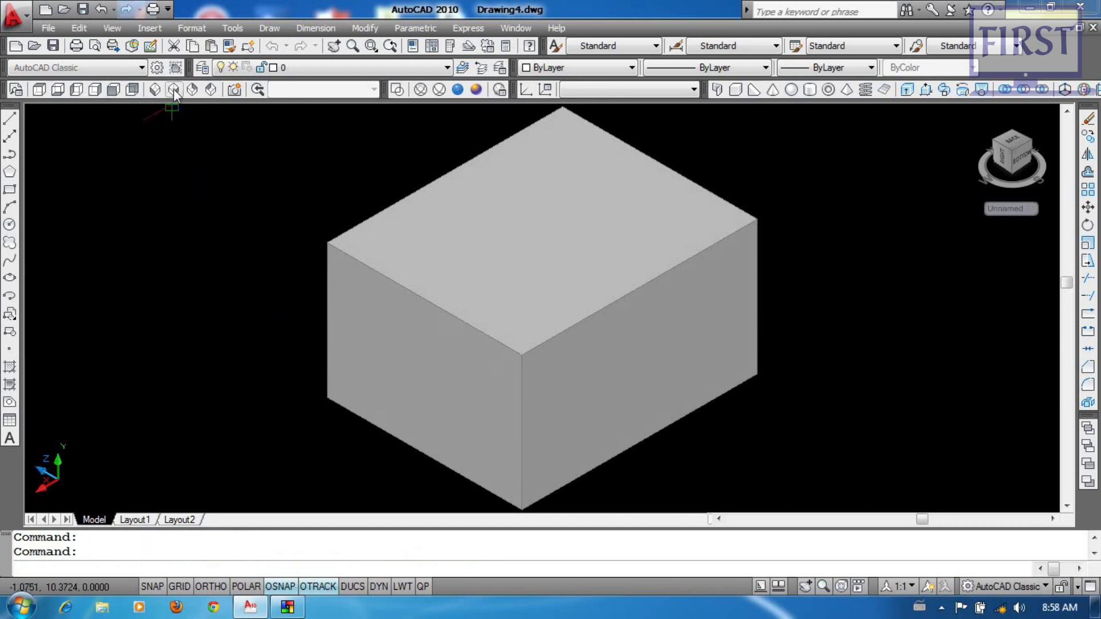
pyautogui.click(192, 90)
pyautogui.click(213, 90)
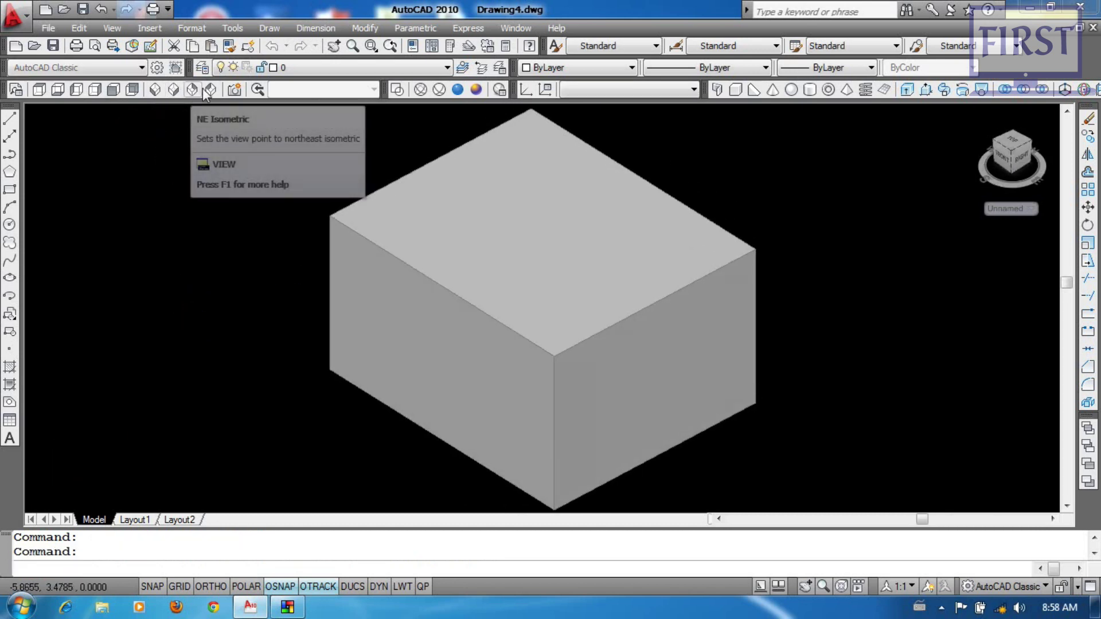
pyautogui.click(213, 90)
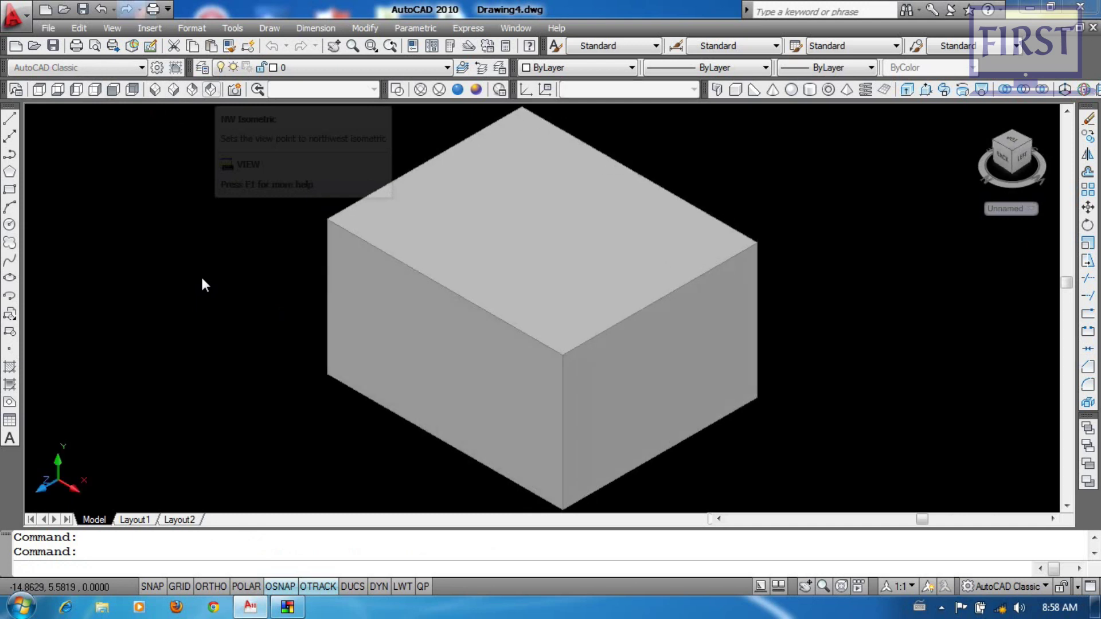
pyautogui.click(197, 163)
pyautogui.click(132, 217)
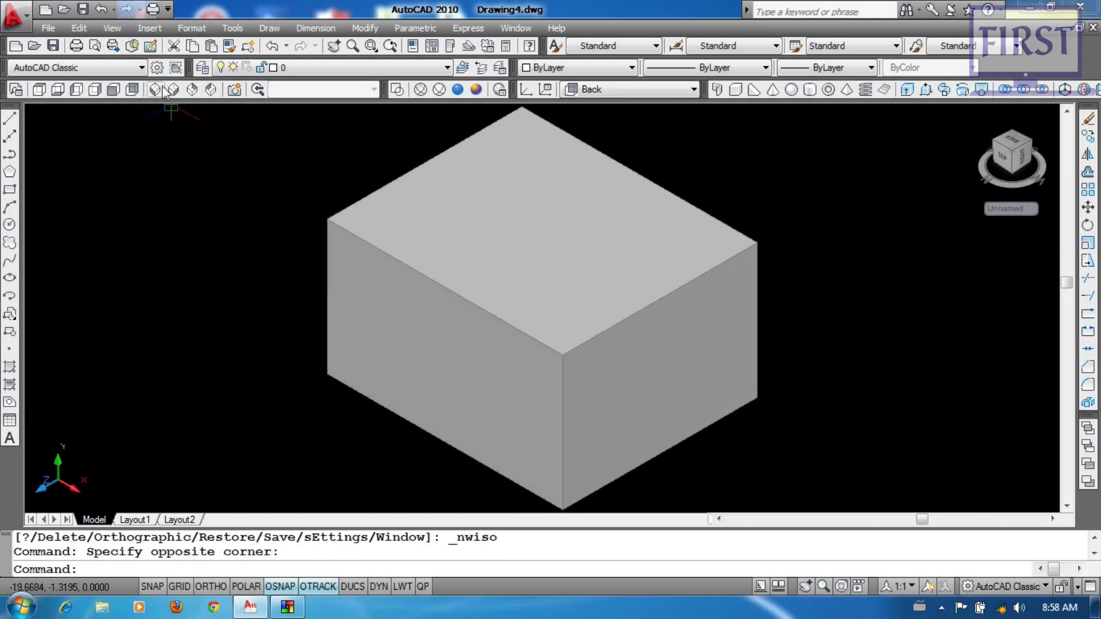
pyautogui.click(161, 91)
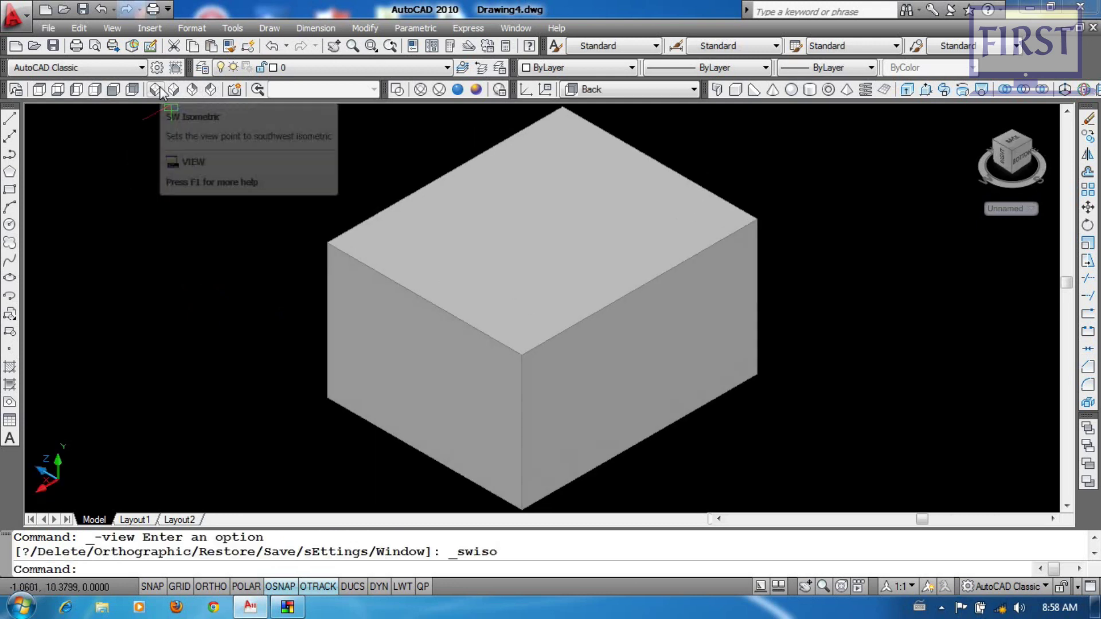
pyautogui.click(161, 91)
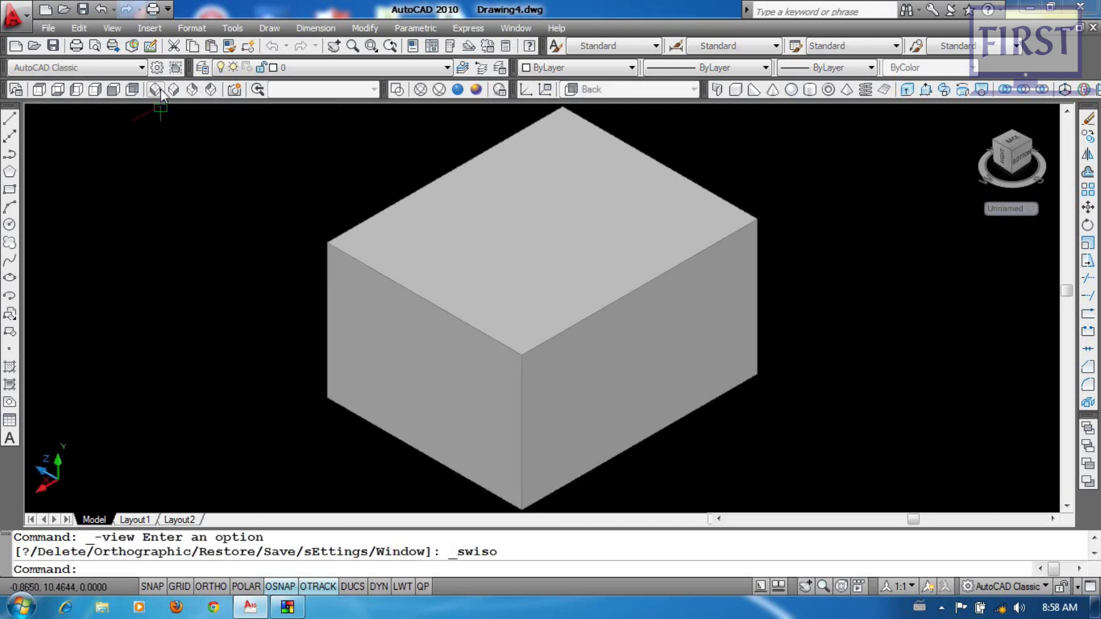
pyautogui.scroll(-3, 233, 320)
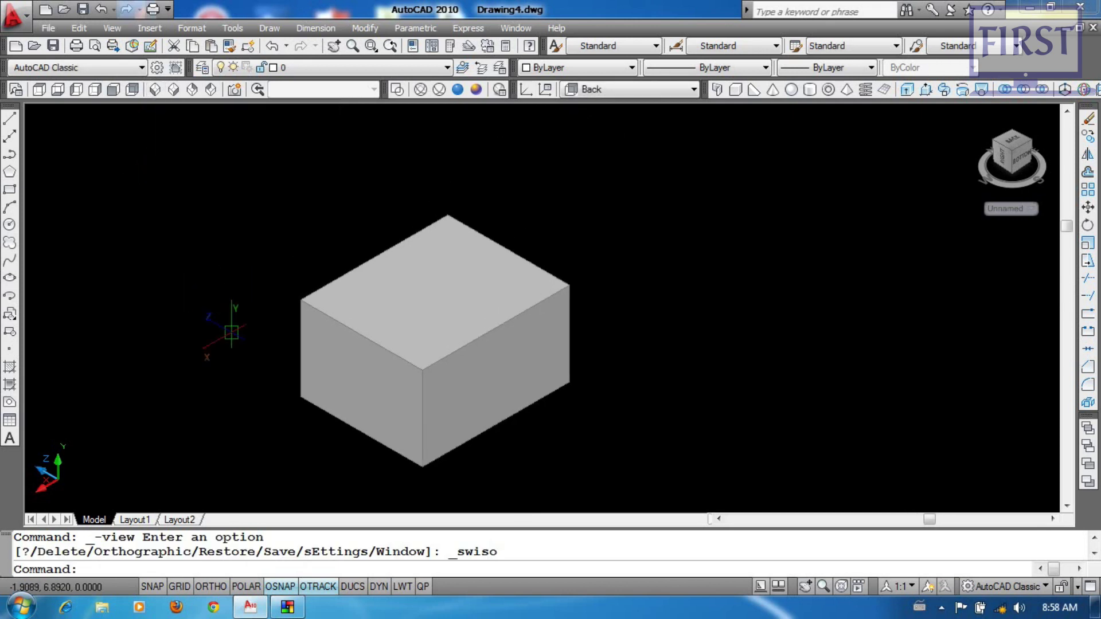
pyautogui.scroll(3, 265, 326)
pyautogui.moveTo(266, 326); pyautogui.dragTo(260, 327, button='middle')
pyautogui.click(525, 262)
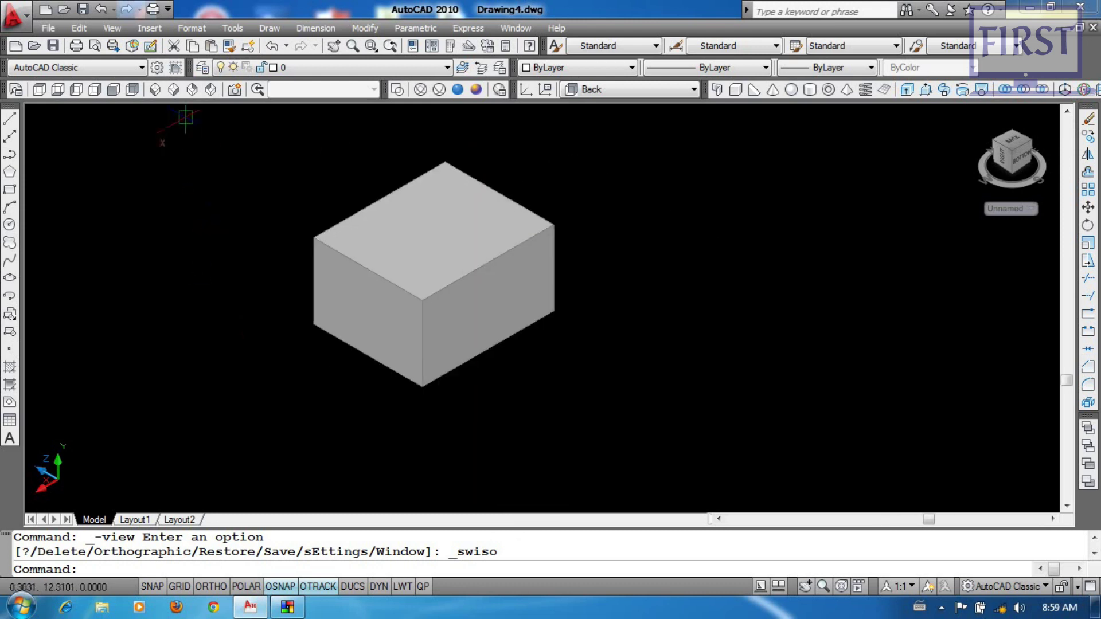
pyautogui.click(157, 91)
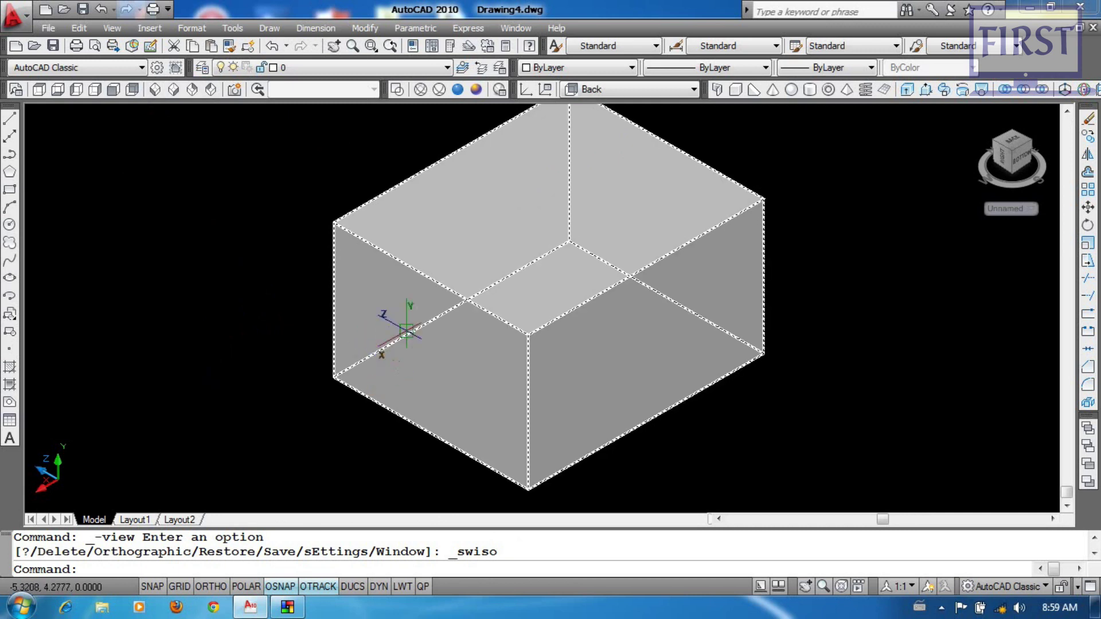
pyautogui.moveTo(441, 372); pyautogui.dragTo(667, 437, button='middle')
pyautogui.scroll(-2, 668, 437)
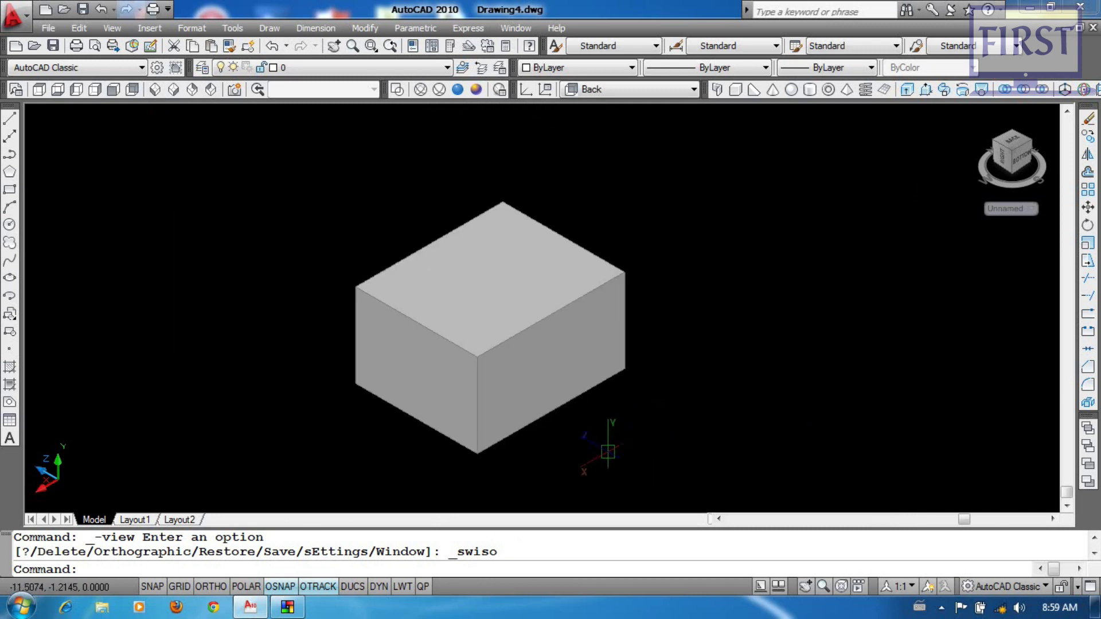
pyautogui.scroll(2, 607, 452)
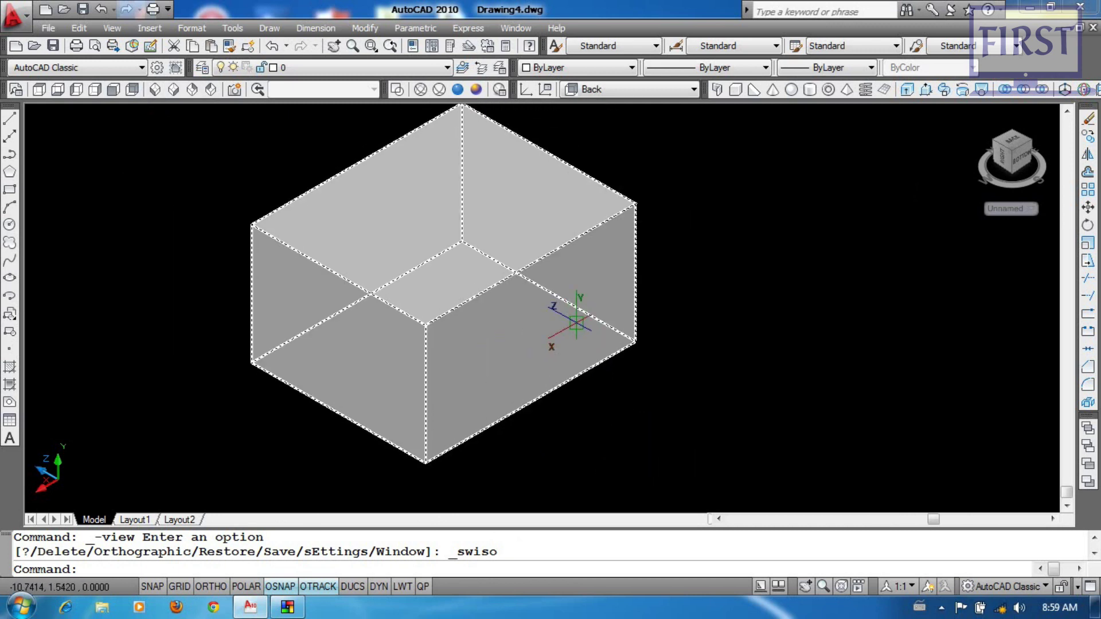
pyautogui.scroll(-2, 728, 295)
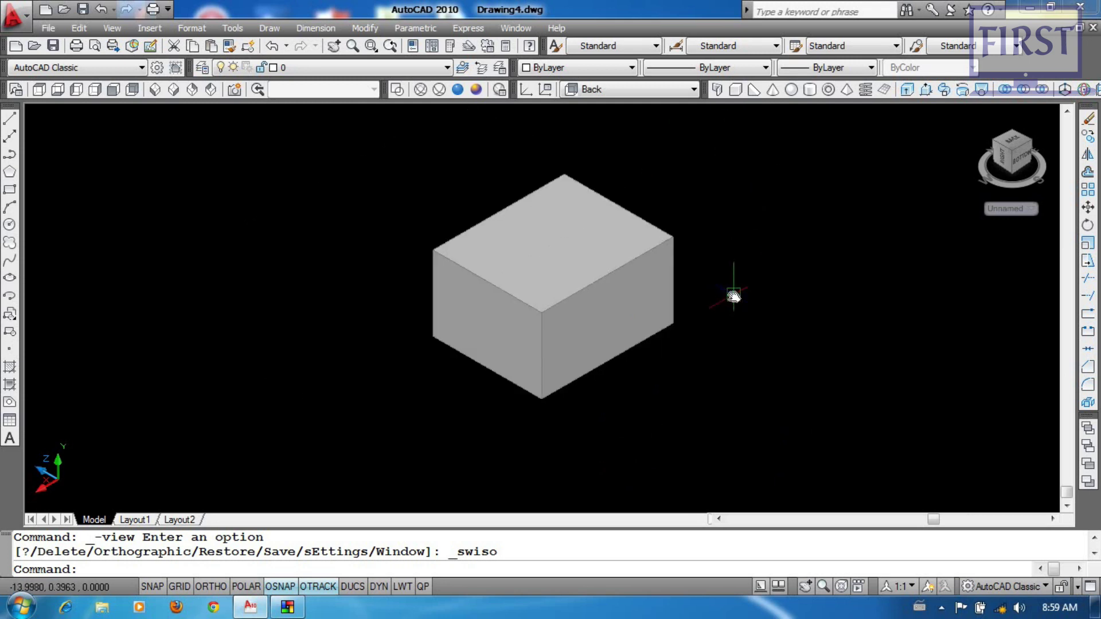
pyautogui.scroll(2, 725, 304)
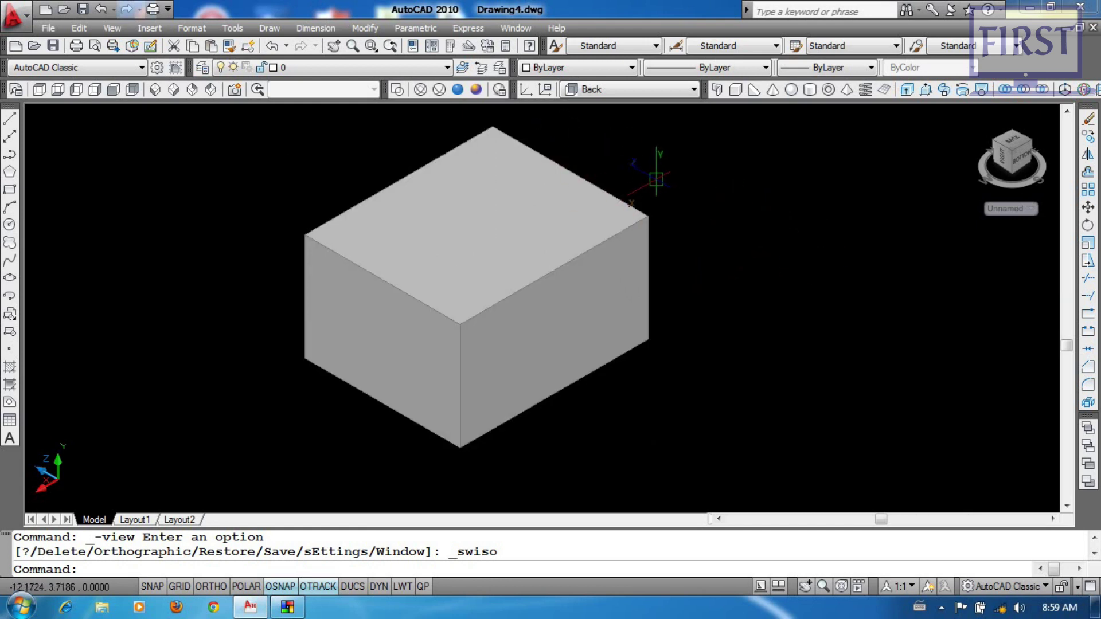
pyautogui.moveTo(731, 350); pyautogui.dragTo(745, 326, button='middle')
pyautogui.scroll(-2, 237, 180)
pyautogui.scroll(2, 245, 246)
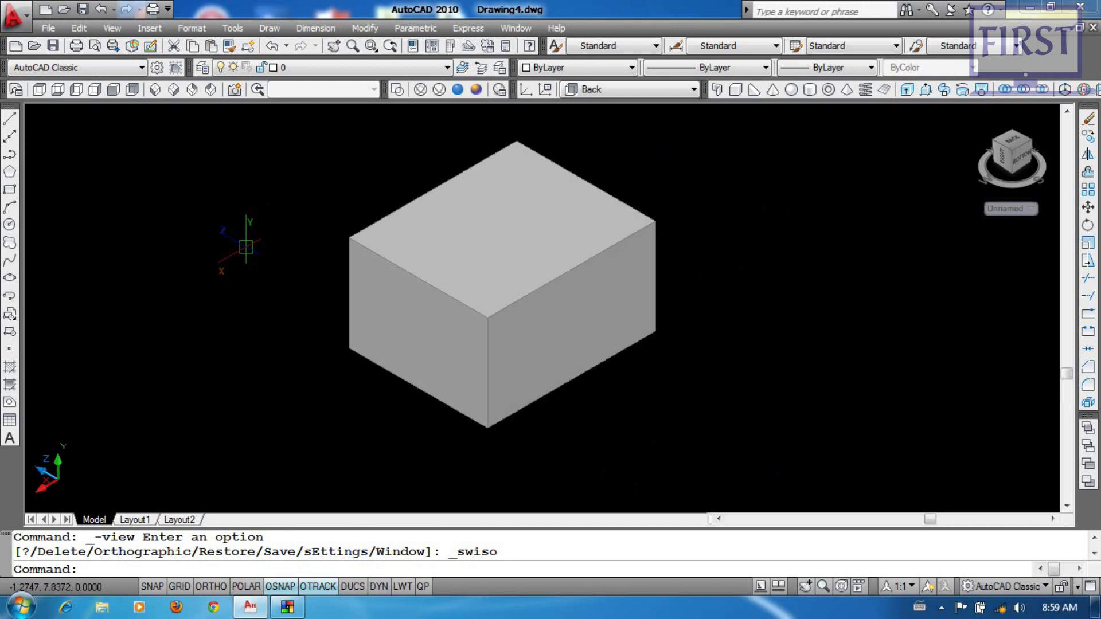
pyautogui.moveTo(275, 303); pyautogui.dragTo(258, 295, button='middle')
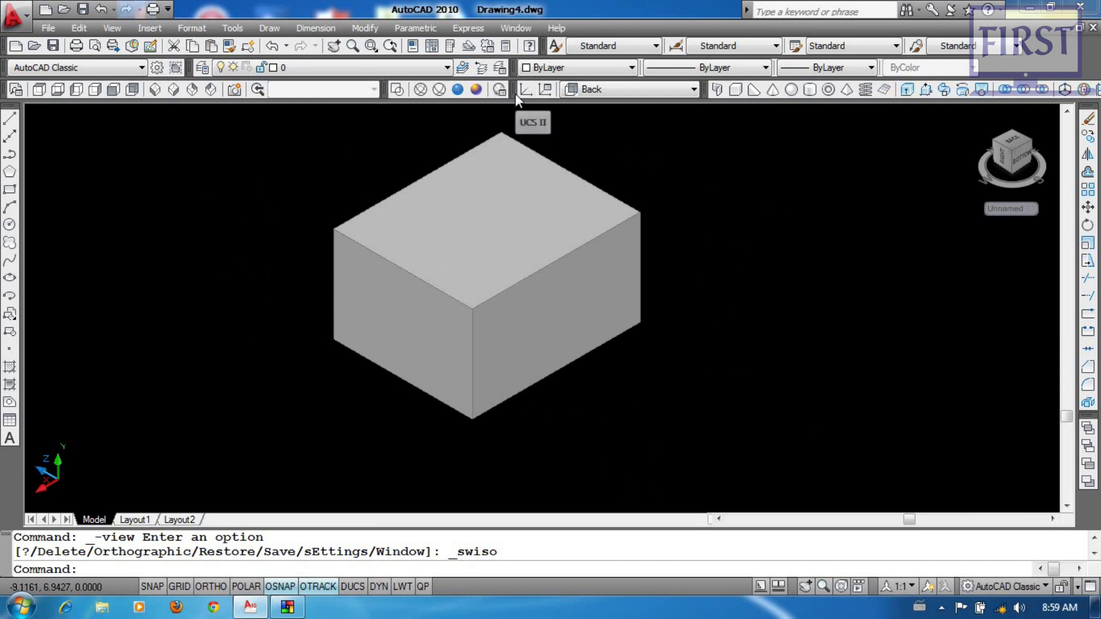
pyautogui.moveTo(718, 246); pyautogui.dragTo(721, 266, button='middle')
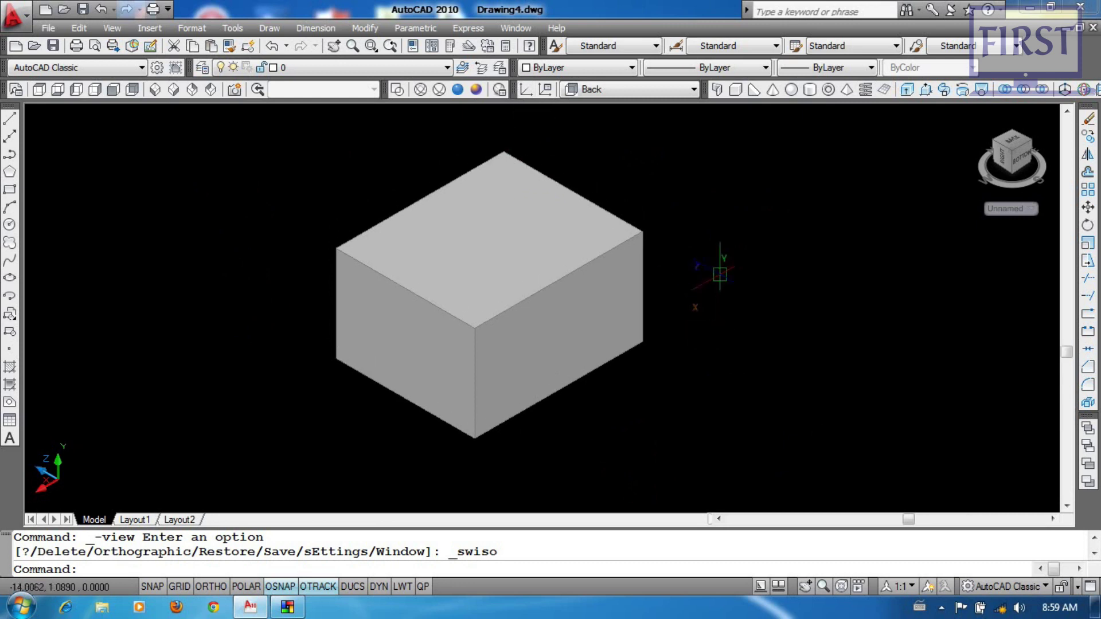
# Step: Set the UCS to Top and draw the first circle above the box
pyautogui.click(624, 95)
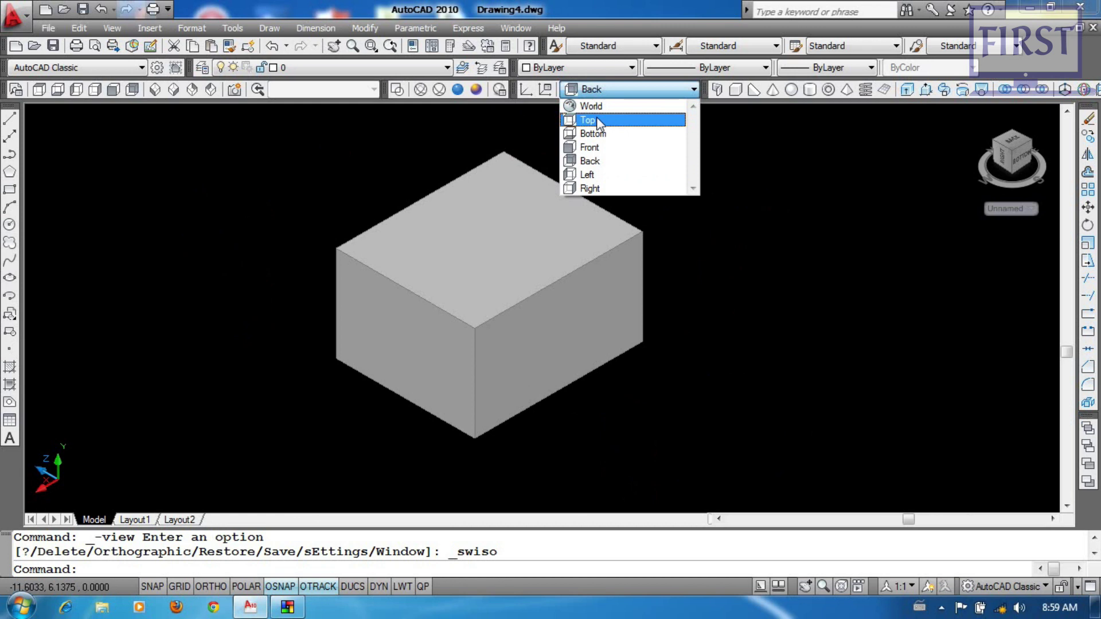
pyautogui.click(597, 120)
pyautogui.moveTo(688, 172); pyautogui.dragTo(662, 192, button='middle')
pyautogui.write('c')
pyautogui.press('Return')
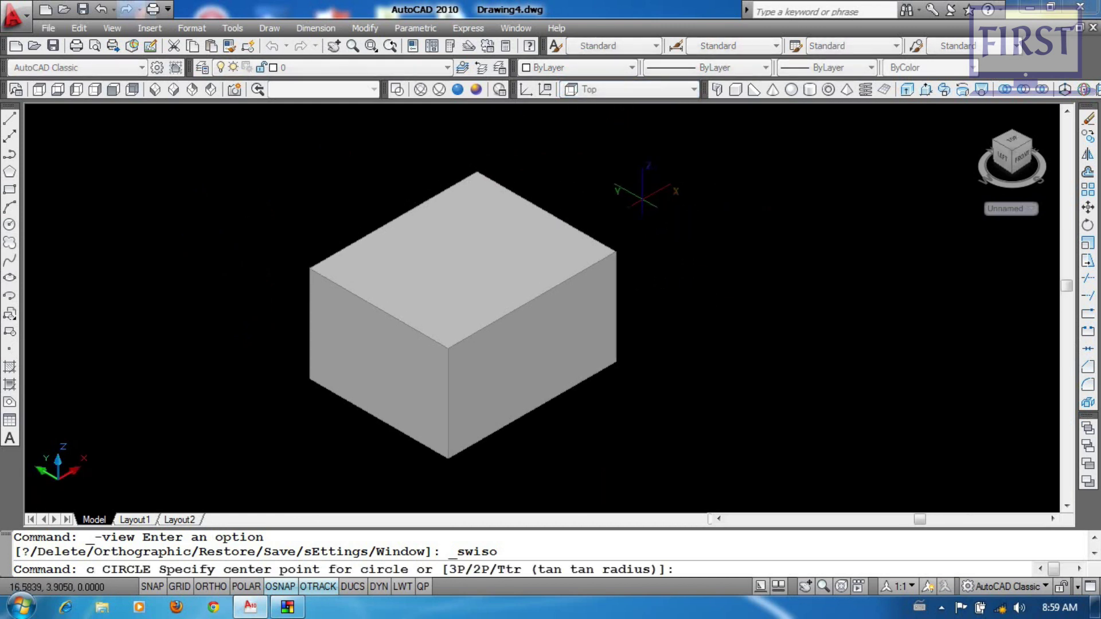
pyautogui.click(642, 196)
pyautogui.moveTo(723, 278); pyautogui.dragTo(700, 307, button='middle')
pyautogui.moveTo(705, 208); pyautogui.dragTo(678, 228, button='middle')
pyautogui.press('Return')
pyautogui.click(660, 218)
# Step: Add the remaining circles on the Top plane around the box
pyautogui.click(697, 228)
pyautogui.click(541, 197)
pyautogui.click(575, 191)
pyautogui.press('Return')
pyautogui.click(589, 163)
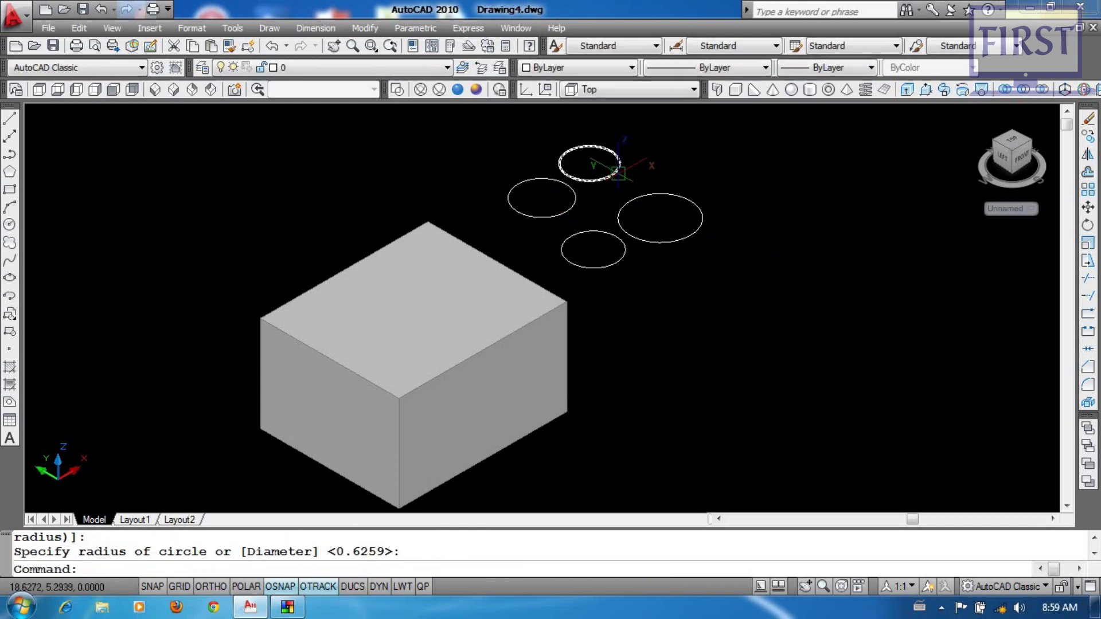
pyautogui.moveTo(631, 303)
pyautogui.mouseDown(button='middle')
pyautogui.moveTo(650, 264)
pyautogui.moveTo(623, 276)
pyautogui.mouseUp(button='middle')
# Step: Switch the UCS to Front and draw four circles on the front plane
pyautogui.click(659, 90)
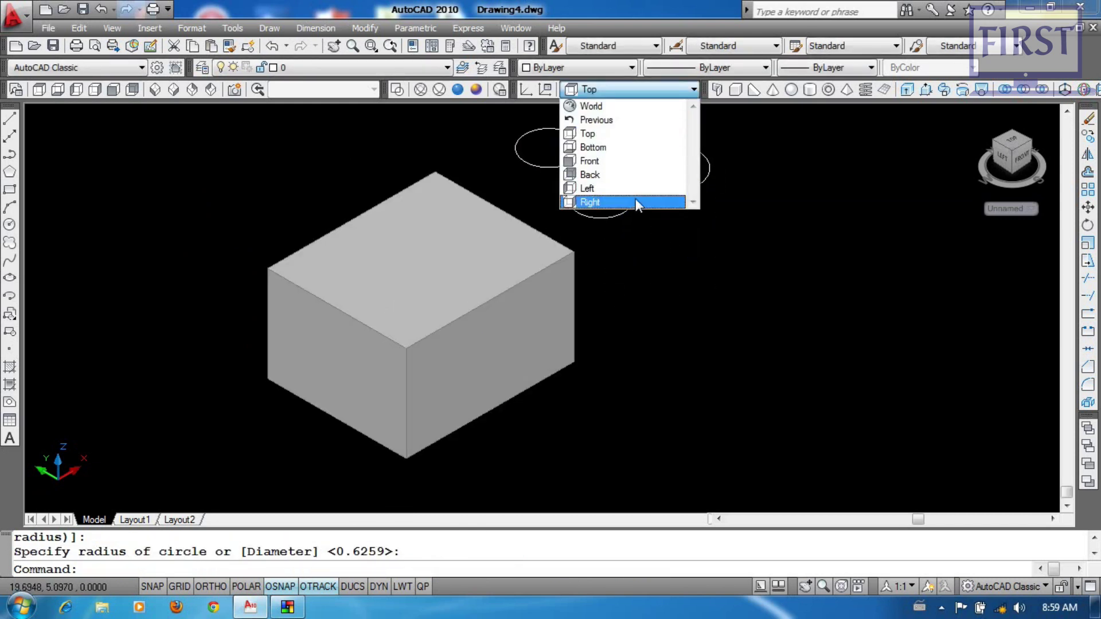
pyautogui.click(608, 161)
pyautogui.click(659, 277)
pyautogui.click(682, 287)
pyautogui.click(753, 288)
pyautogui.click(691, 345)
pyautogui.press('Return')
pyautogui.click(755, 381)
pyautogui.click(781, 408)
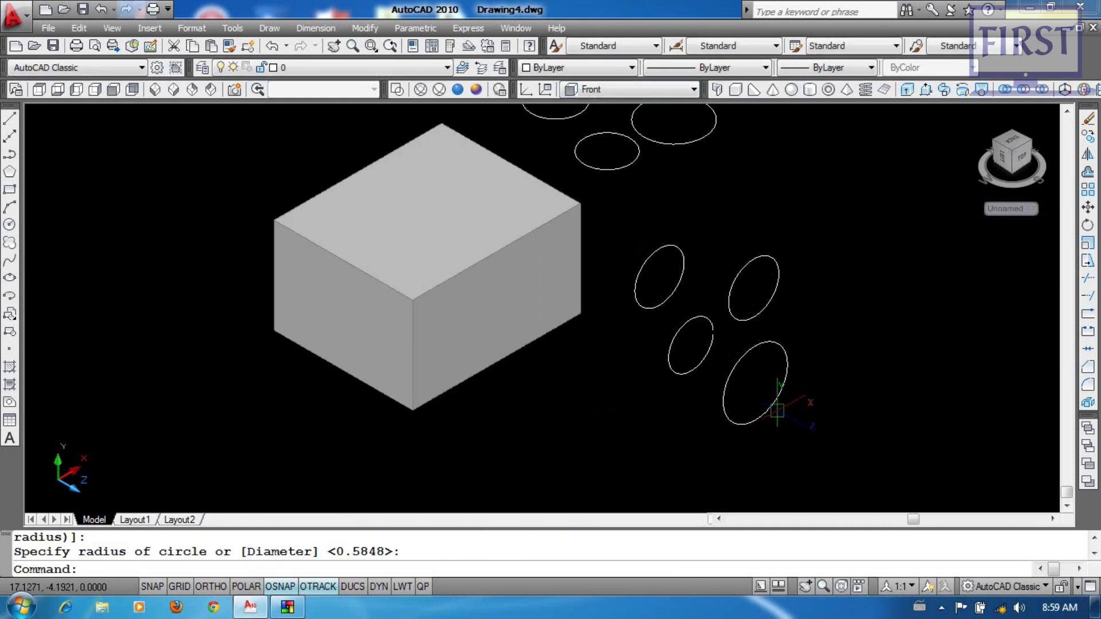
pyautogui.scroll(-2, 756, 410)
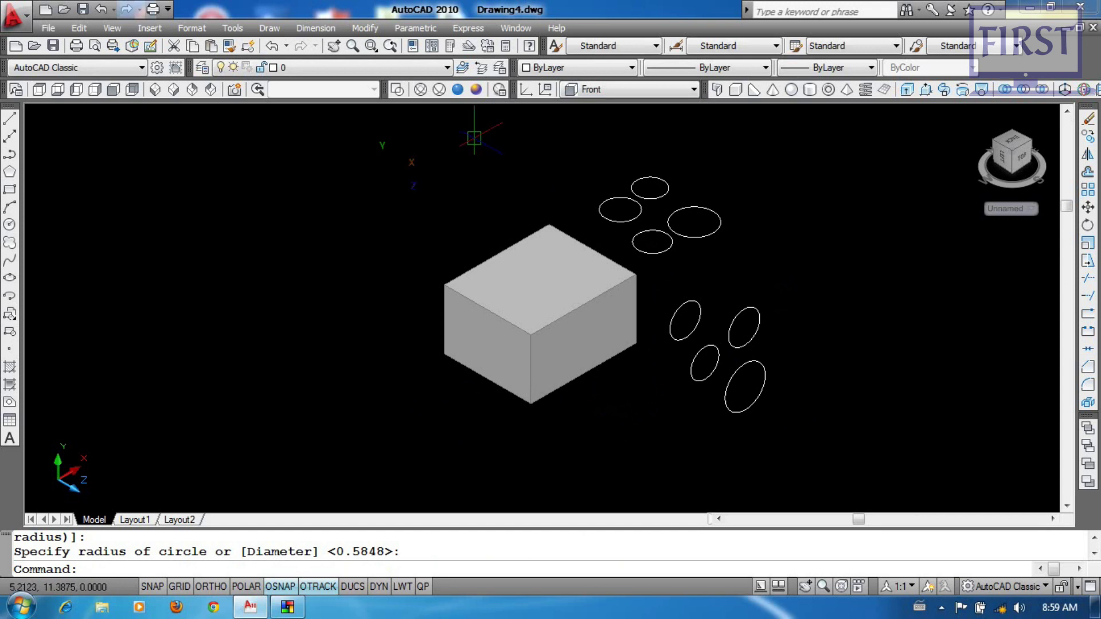
# Step: Switch the UCS to Left and draw three circles below the box
pyautogui.click(626, 88)
pyautogui.click(624, 197)
pyautogui.write('c')
pyautogui.press('Return')
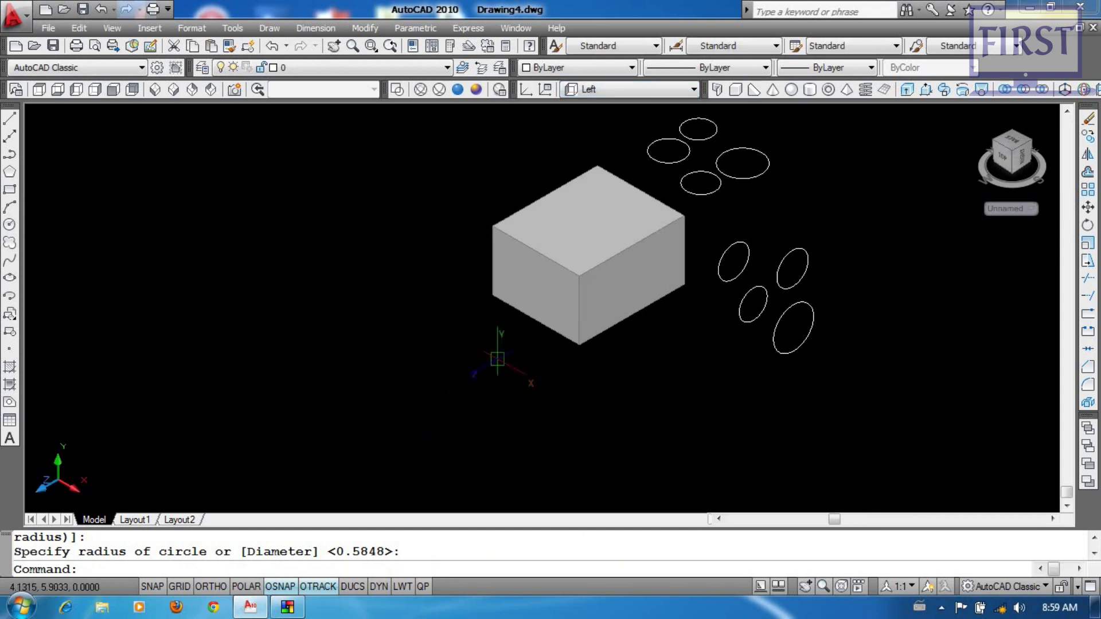
pyautogui.click(386, 346)
pyautogui.click(410, 362)
pyautogui.press('Return')
pyautogui.click(445, 359)
pyautogui.click(507, 376)
pyautogui.click(544, 401)
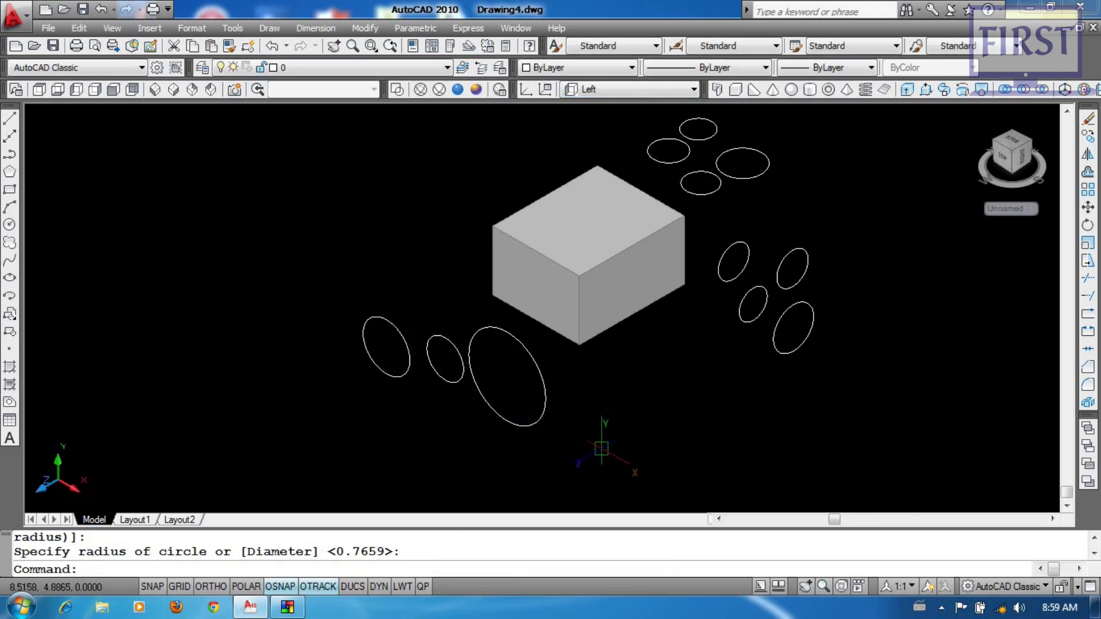
pyautogui.moveTo(604, 411); pyautogui.dragTo(492, 427, button='middle')
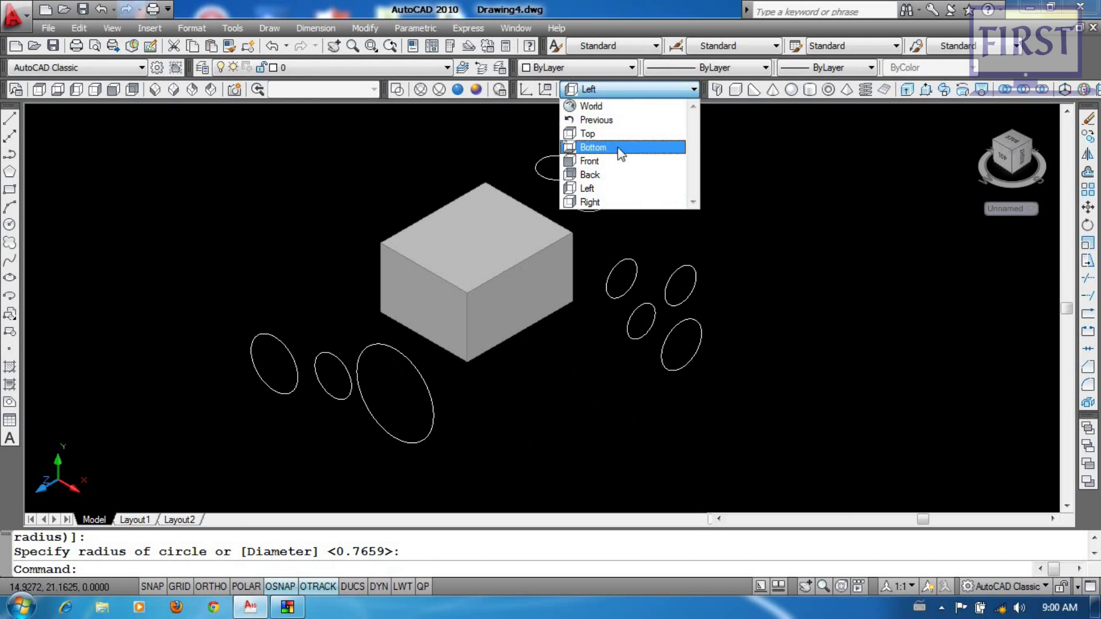
# Step: Choose Bottom from the UCS II preset list and confirm it stays current
pyautogui.click(792, 200)
pyautogui.click(762, 217)
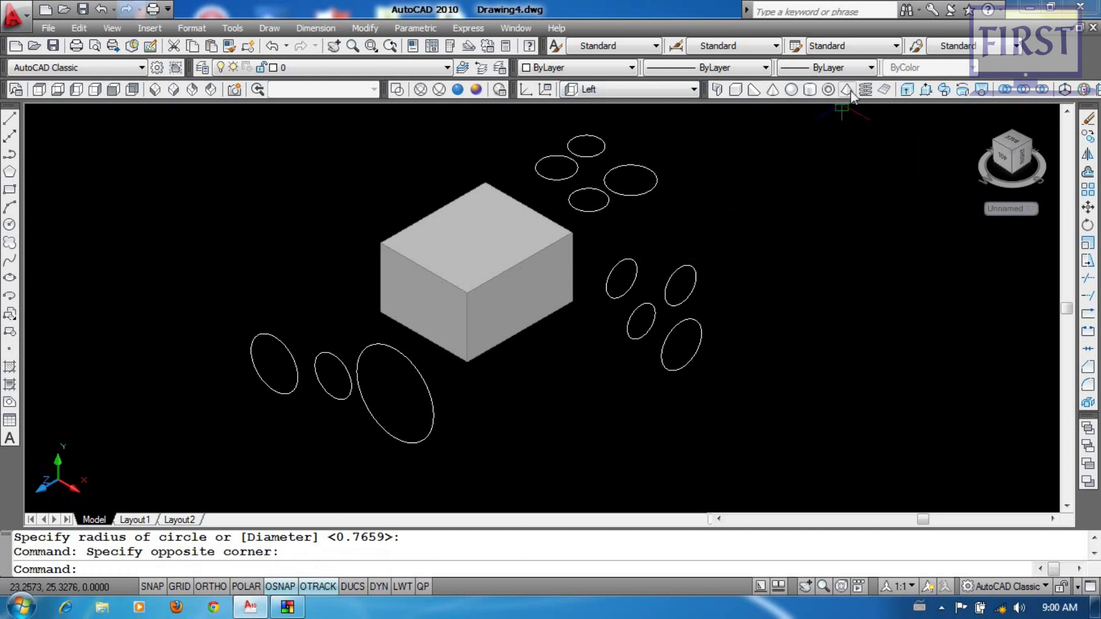
pyautogui.click(652, 91)
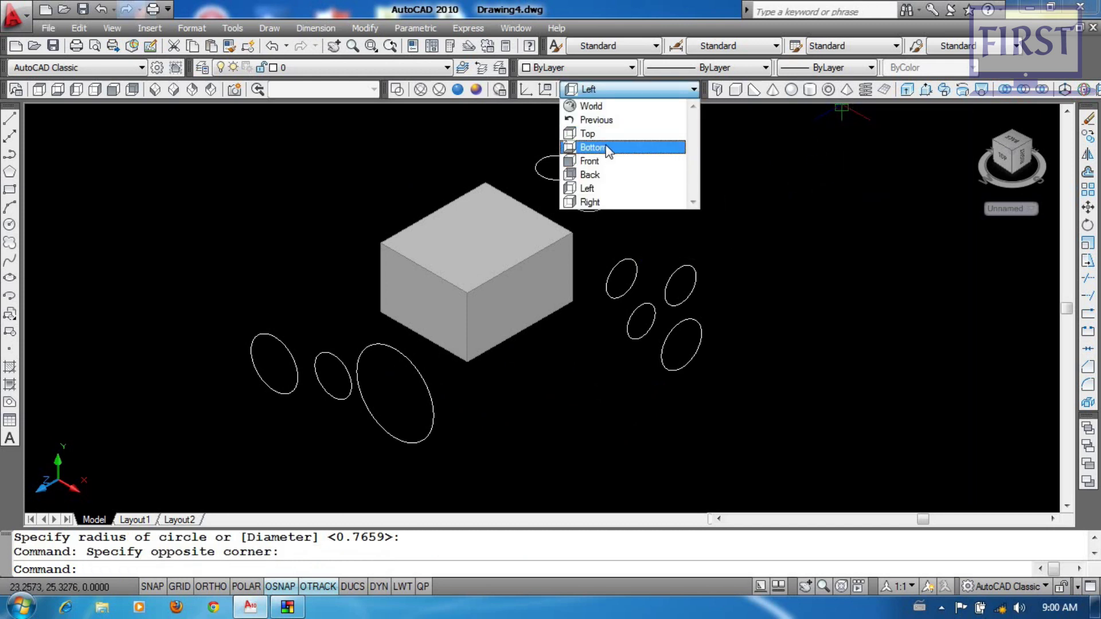
pyautogui.click(593, 147)
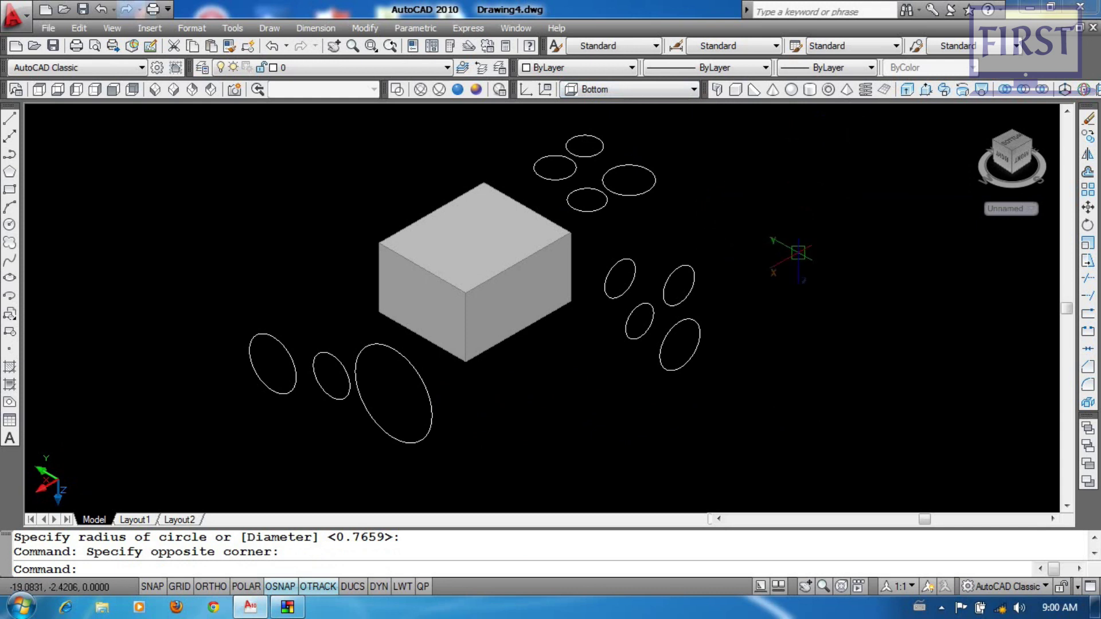
pyautogui.click(652, 91)
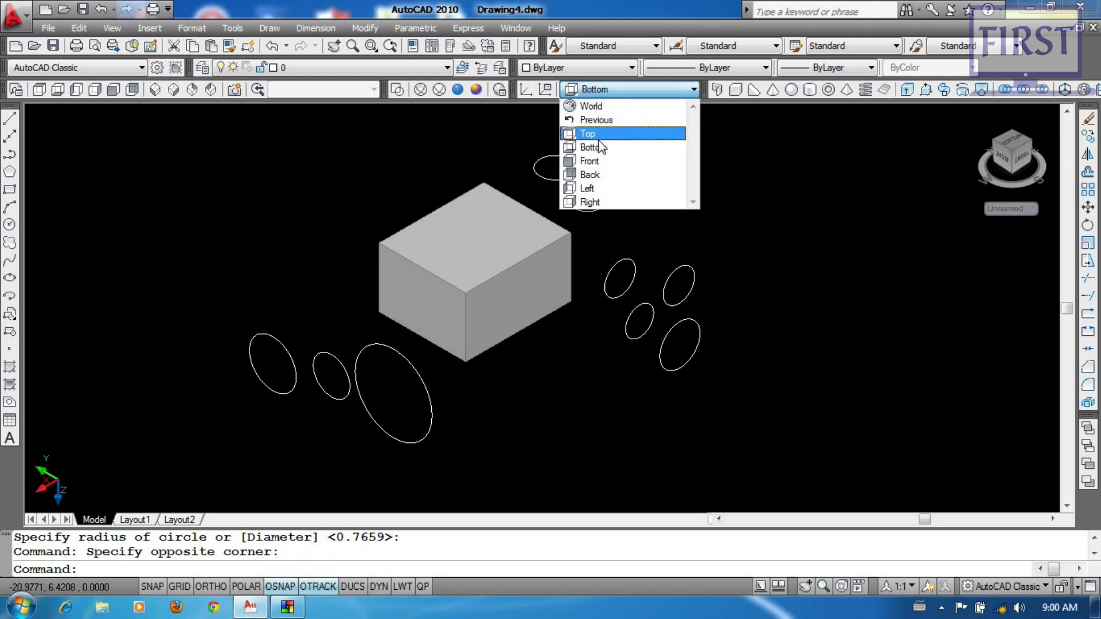
pyautogui.click(599, 147)
pyautogui.moveTo(422, 167); pyautogui.dragTo(613, 174)
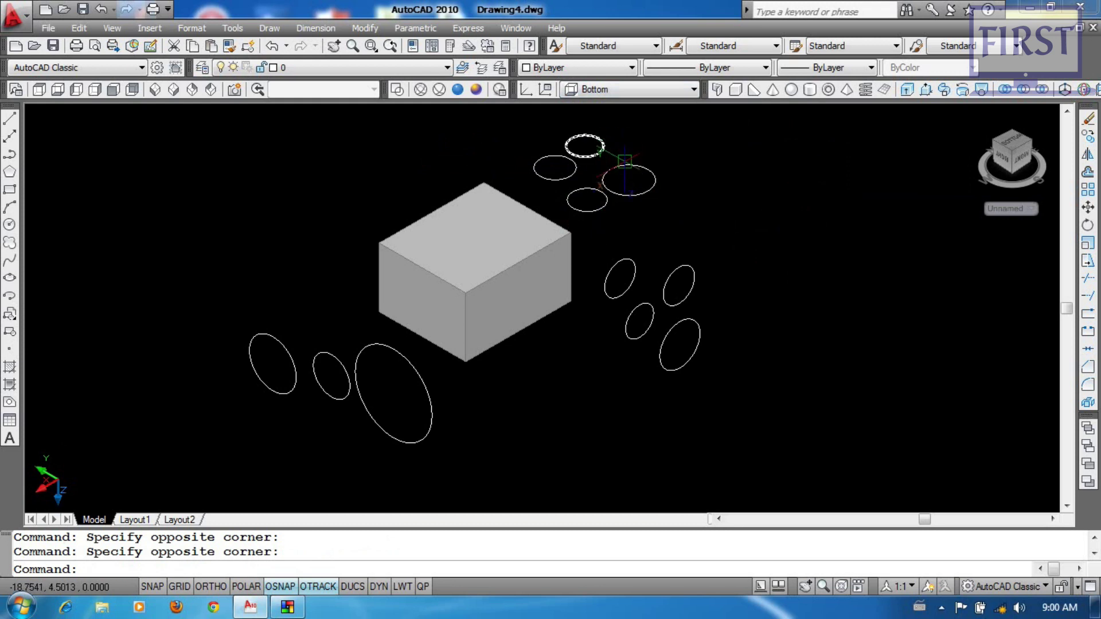
pyautogui.click(632, 91)
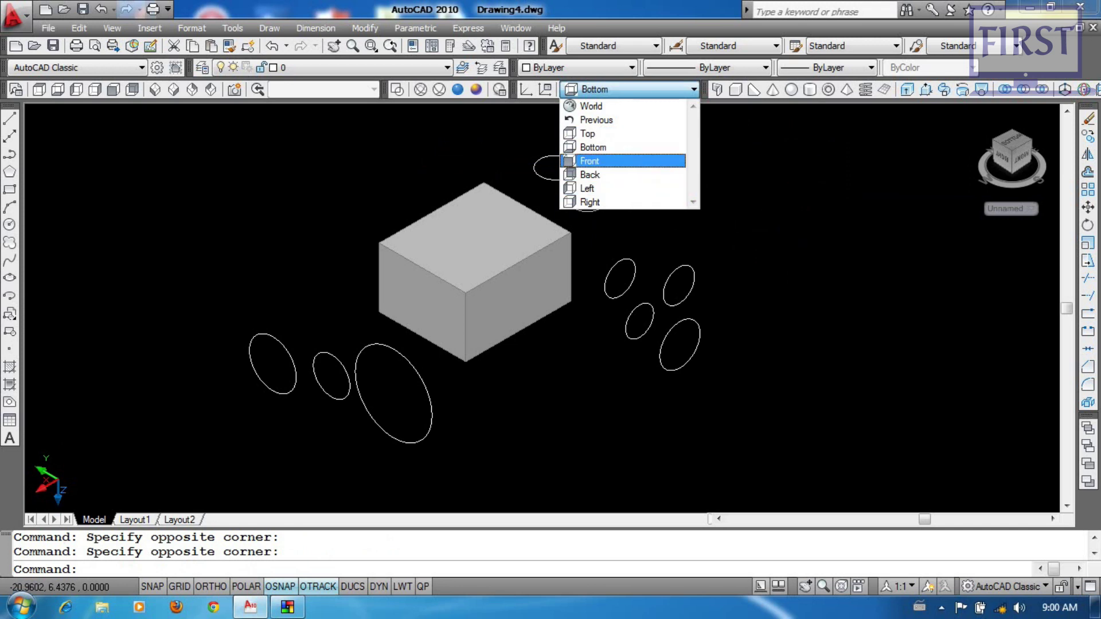
# Step: Window-select the eight circles around the box and erase them
pyautogui.click(712, 215)
pyautogui.click(757, 396)
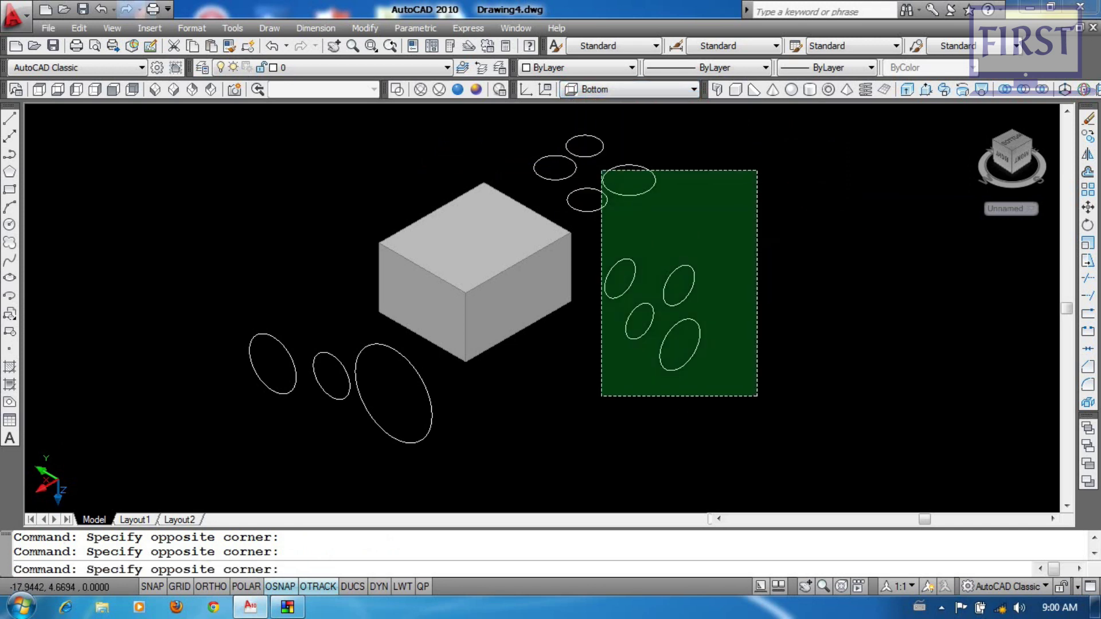
pyautogui.click(601, 170)
pyautogui.moveTo(601, 170); pyautogui.dragTo(590, 239, button='middle')
pyautogui.click(668, 183)
pyautogui.click(545, 238)
pyautogui.write('e')
pyautogui.press('Return')
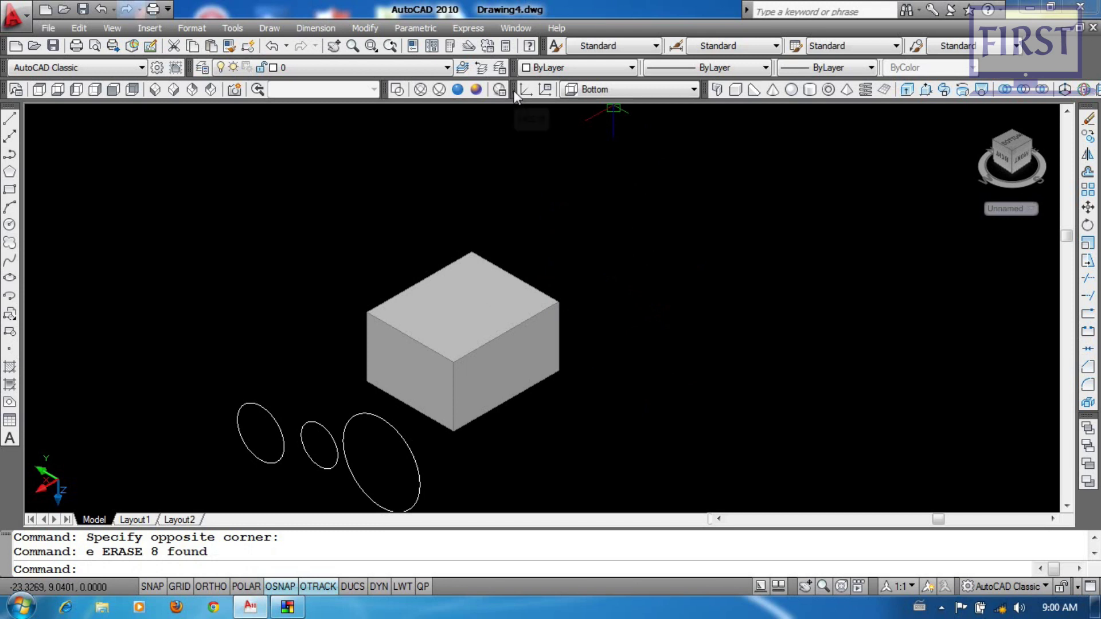
# Step: Erase the three ellipses below the box
pyautogui.moveTo(552, 305); pyautogui.dragTo(610, 237, button='middle')
pyautogui.click(400, 475)
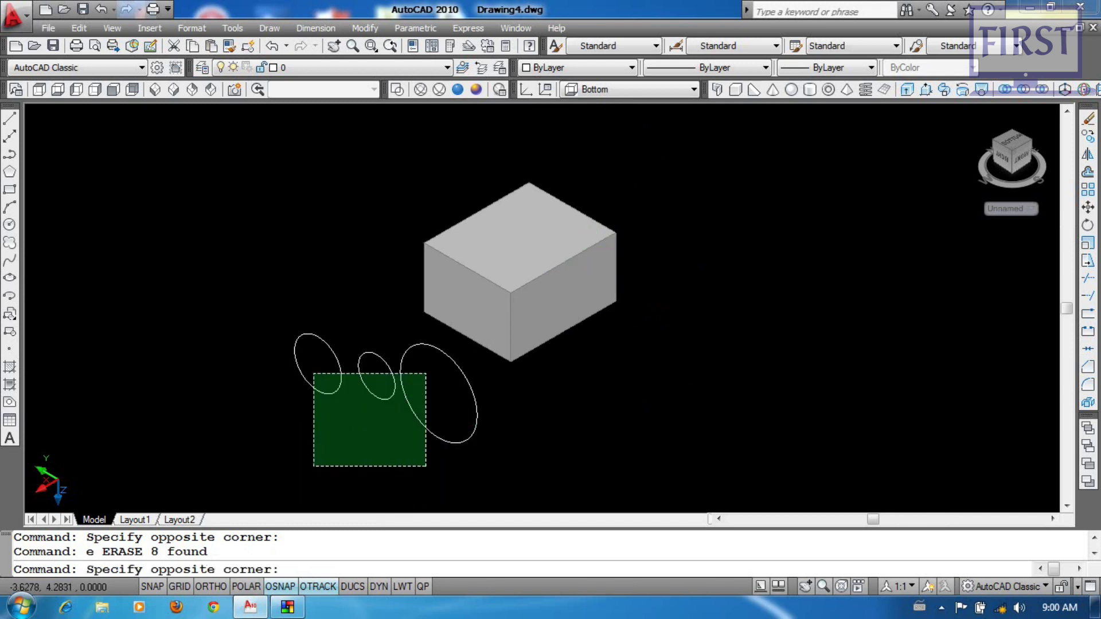
pyautogui.click(310, 370)
pyautogui.write('e')
pyautogui.press('Return')
# Step: Put the detached toolbar controls back in place and regenerate the drawing with RE
pyautogui.scroll(2, 645, 337)
pyautogui.click(646, 336)
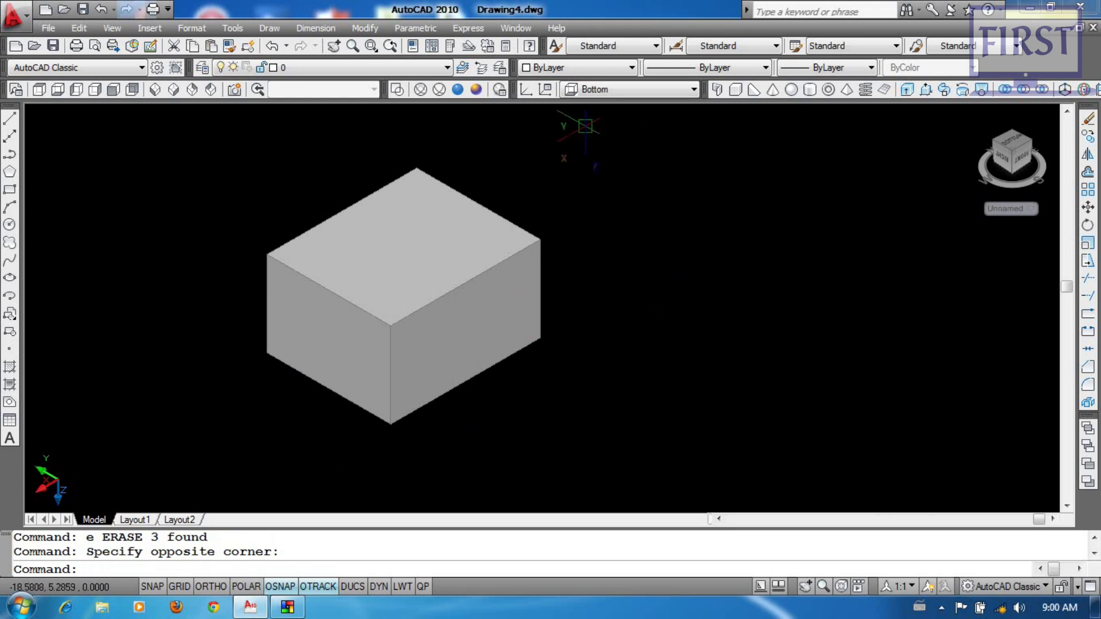
pyautogui.moveTo(514, 91); pyautogui.dragTo(596, 164)
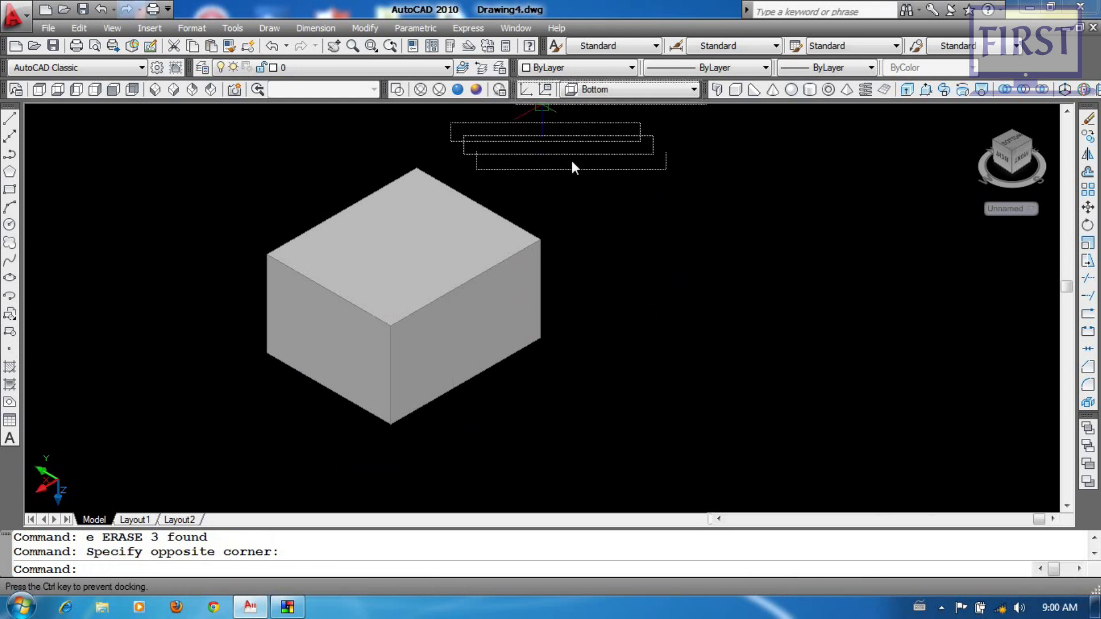
pyautogui.moveTo(482, 162); pyautogui.dragTo(579, 98)
pyautogui.write('re')
pyautogui.press('Return')
pyautogui.press('Return')
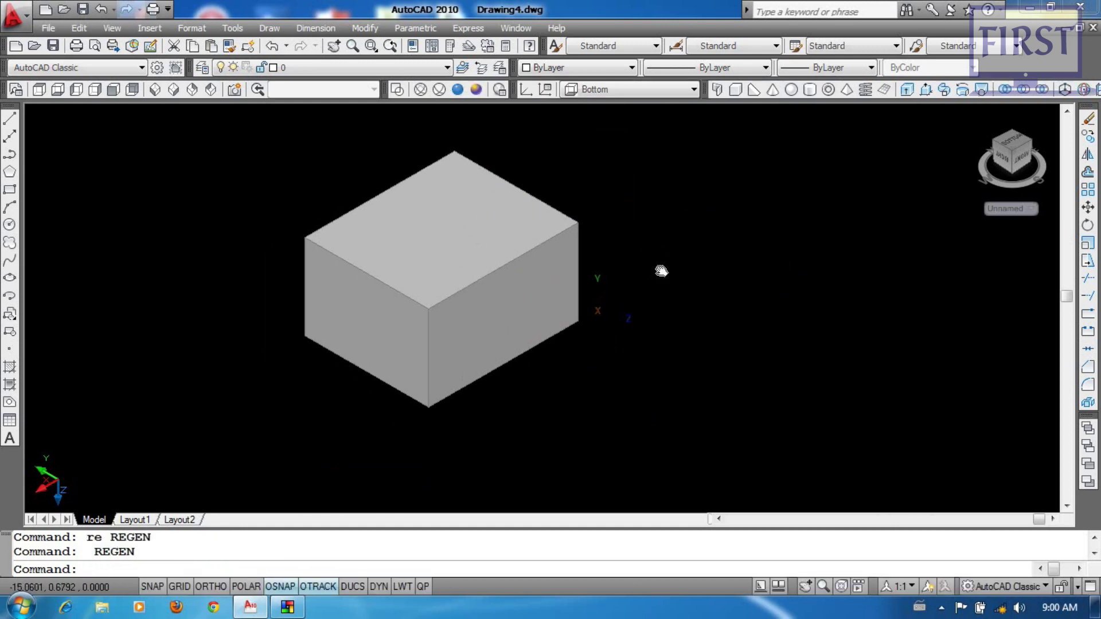
pyautogui.click(642, 89)
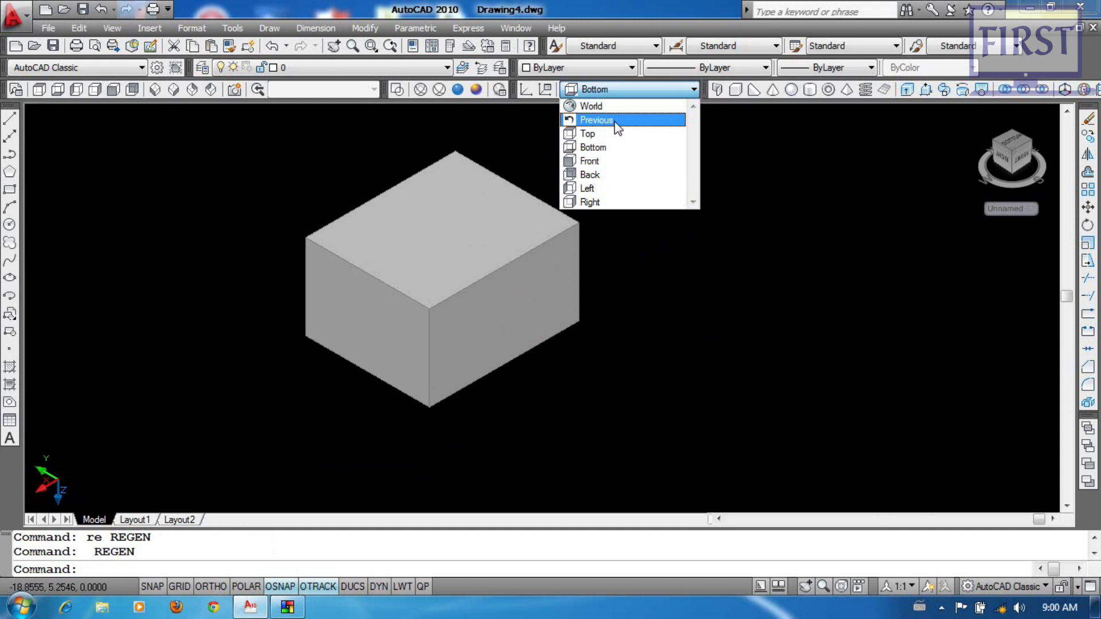
# Step: Step back repeatedly through Previous UCS settings from the UCS list
pyautogui.click(737, 201)
pyautogui.click(644, 90)
pyautogui.click(634, 118)
pyautogui.click(614, 90)
pyautogui.click(605, 120)
pyautogui.click(608, 90)
pyautogui.click(602, 121)
pyautogui.click(607, 90)
pyautogui.click(607, 118)
# Step: Set the coordinate system to World
pyautogui.click(611, 90)
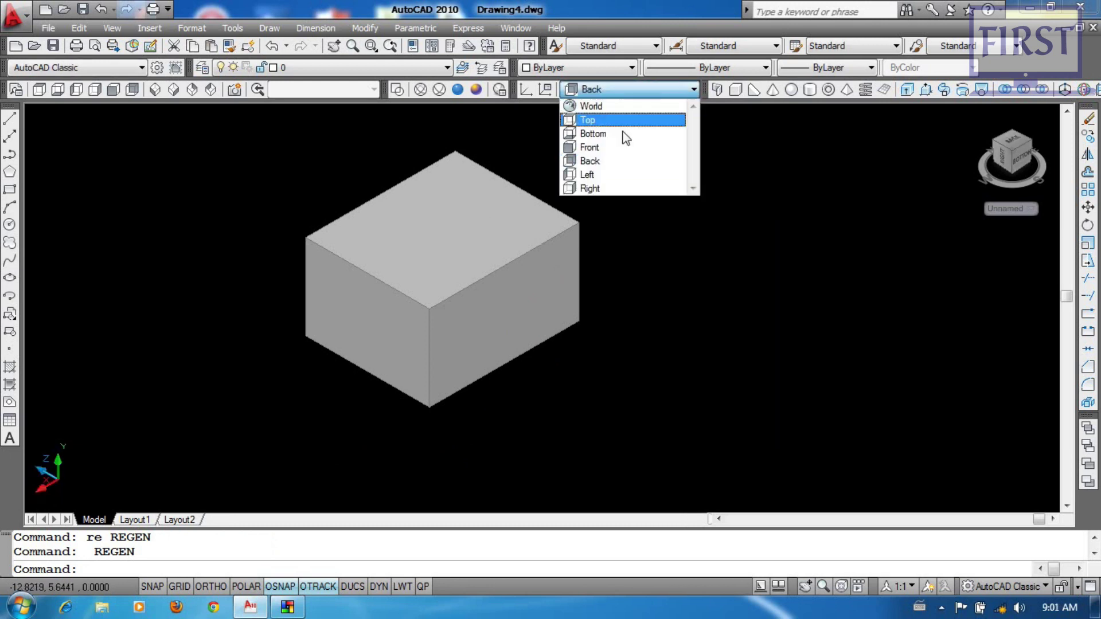
pyautogui.click(608, 166)
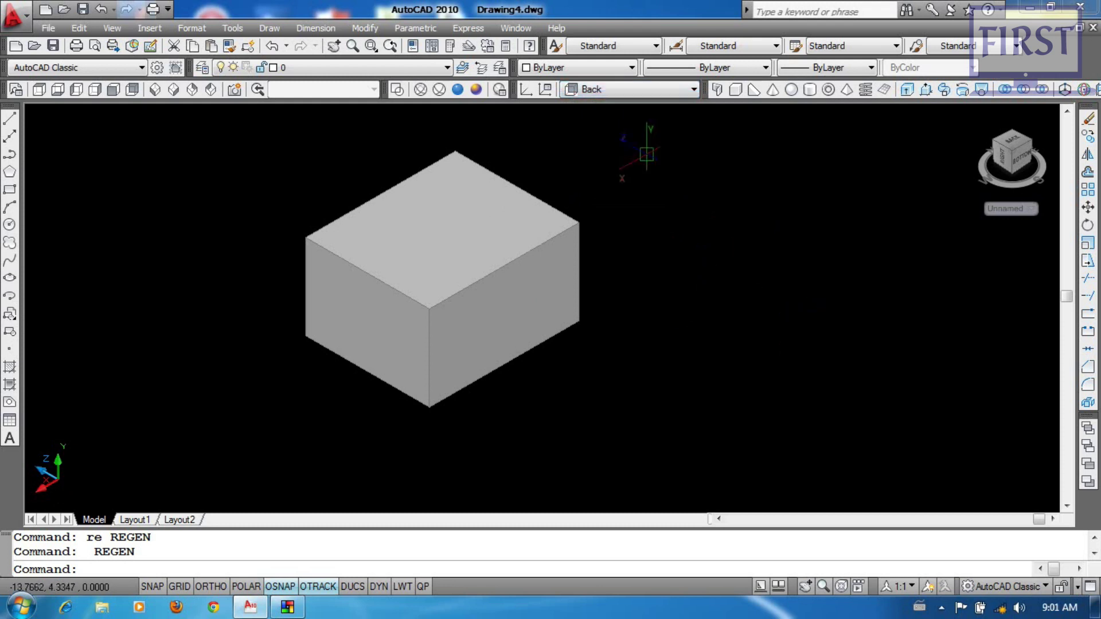
pyautogui.click(609, 89)
pyautogui.click(606, 102)
# Step: Window-select the box, clear the selection, and recentre the view on it
pyautogui.click(736, 269)
pyautogui.click(716, 286)
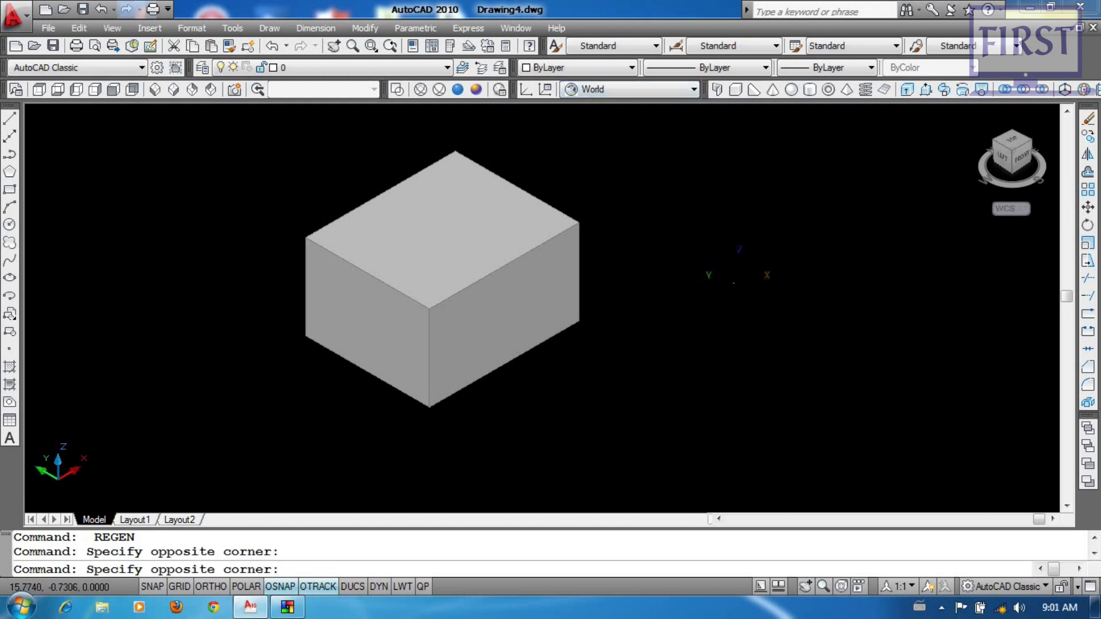
pyautogui.click(739, 261)
pyautogui.click(573, 275)
pyautogui.press('Escape')
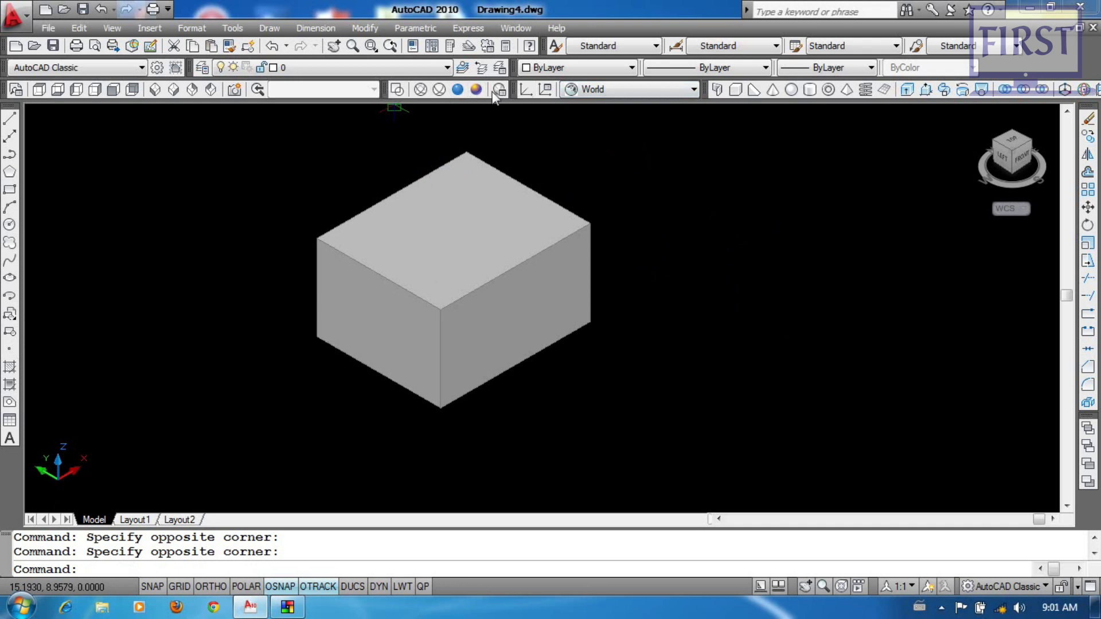
pyautogui.scroll(2, 612, 219)
pyautogui.moveTo(626, 241); pyautogui.dragTo(717, 298, button='middle')
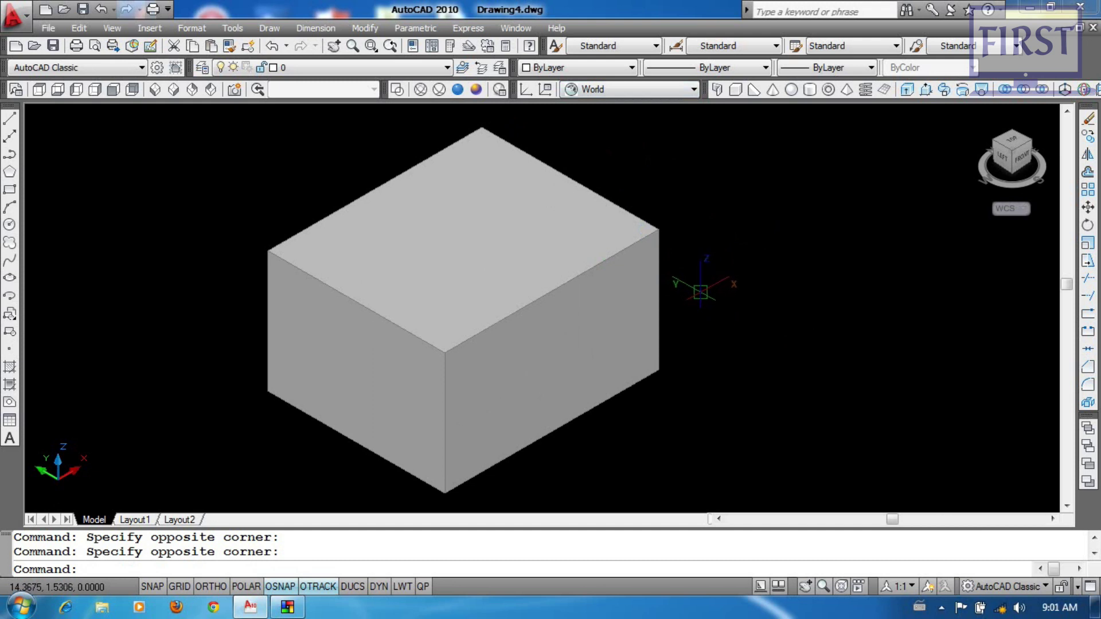
# Step: Apply the 2D Wireframe visual style to the box
pyautogui.click(394, 92)
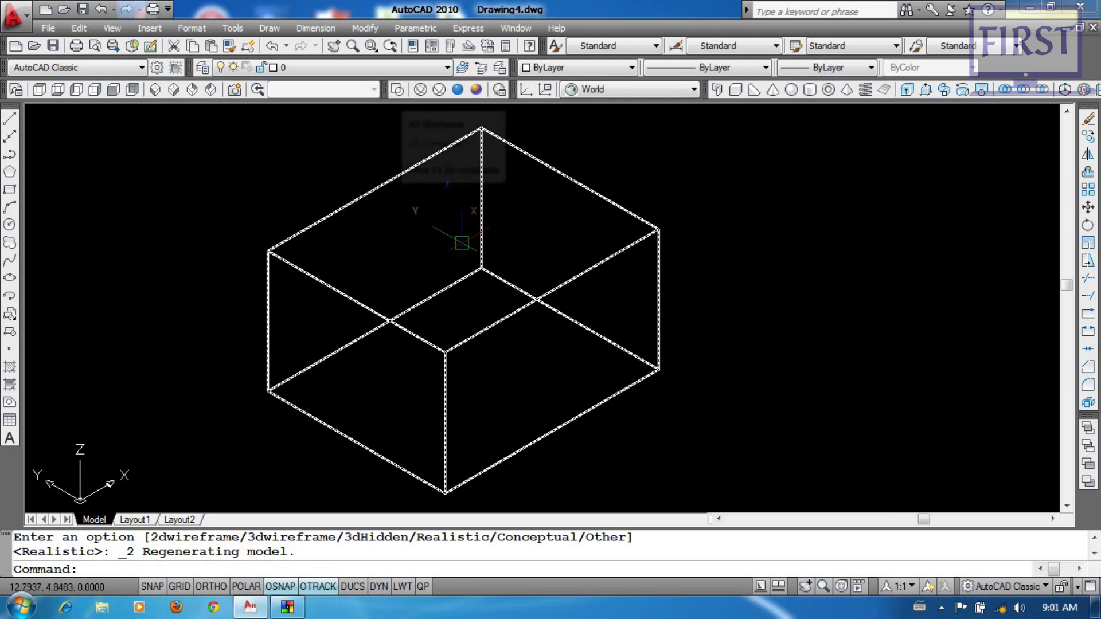
pyautogui.scroll(-2, 629, 371)
pyautogui.scroll(1, 697, 392)
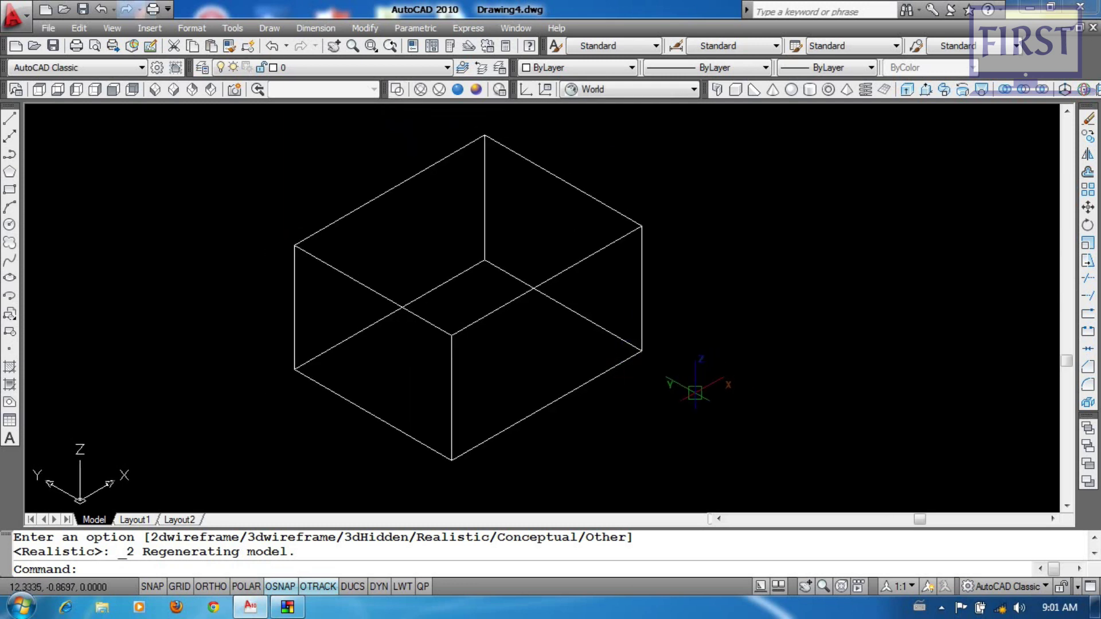
pyautogui.click(397, 94)
pyautogui.scroll(-2, 657, 306)
pyautogui.scroll(1, 664, 320)
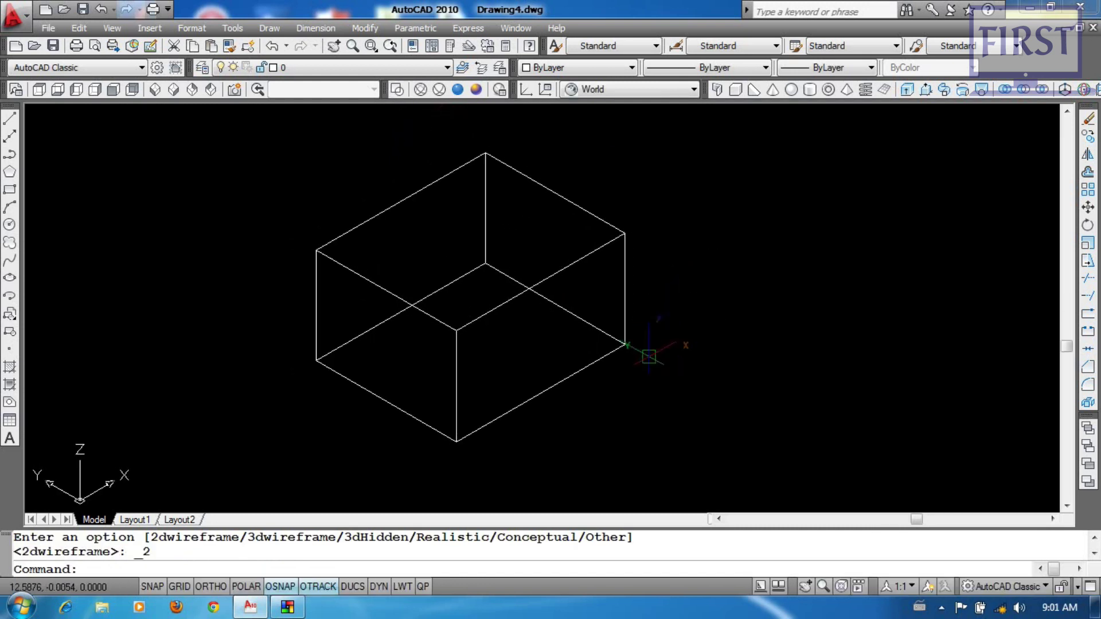
# Step: Start a MOVE on the box, pick a base point, then cancel it
pyautogui.write('m')
pyautogui.press('Return')
pyautogui.click(707, 401)
pyautogui.click(533, 396)
pyautogui.press('Return')
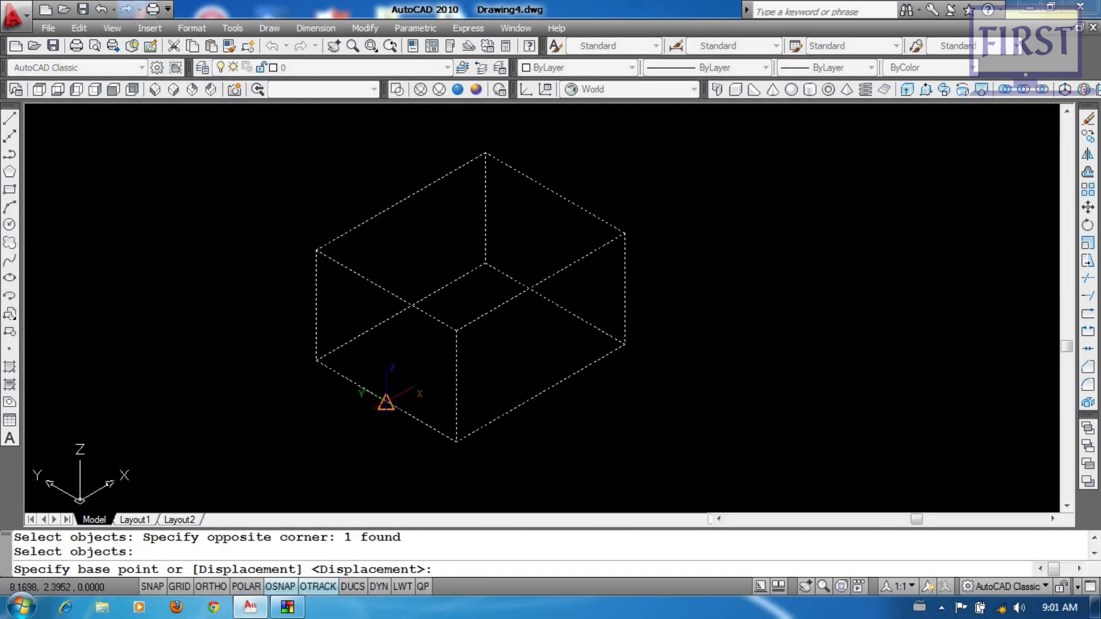
pyautogui.click(385, 400)
pyautogui.press('Escape')
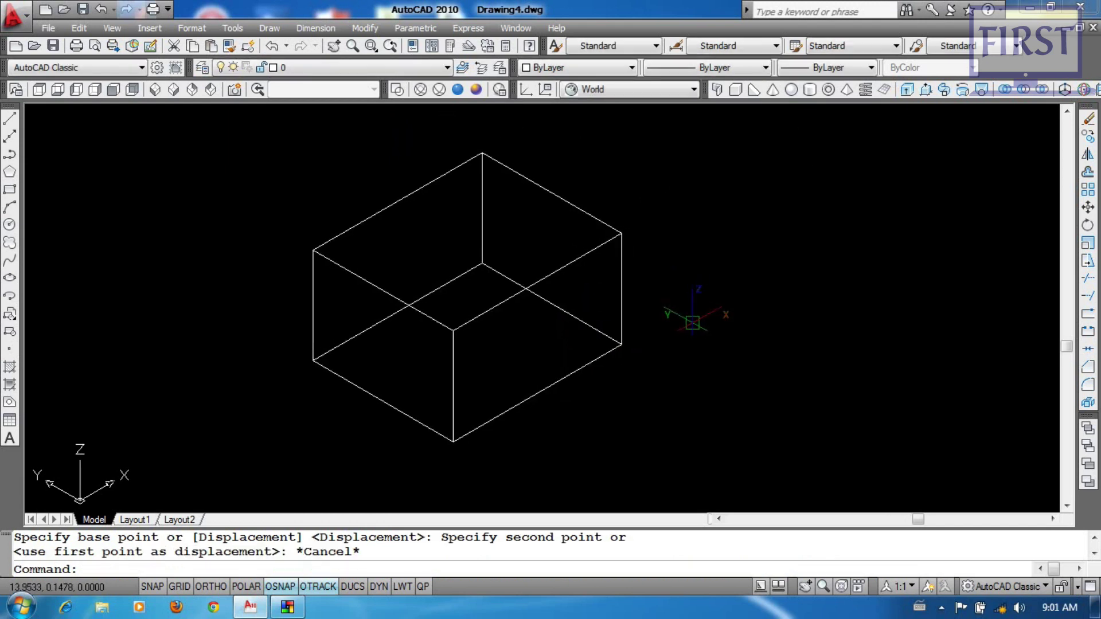
# Step: Alternate between 3D Wireframe and 2D Wireframe, finishing on 2D Wireframe
pyautogui.click(420, 92)
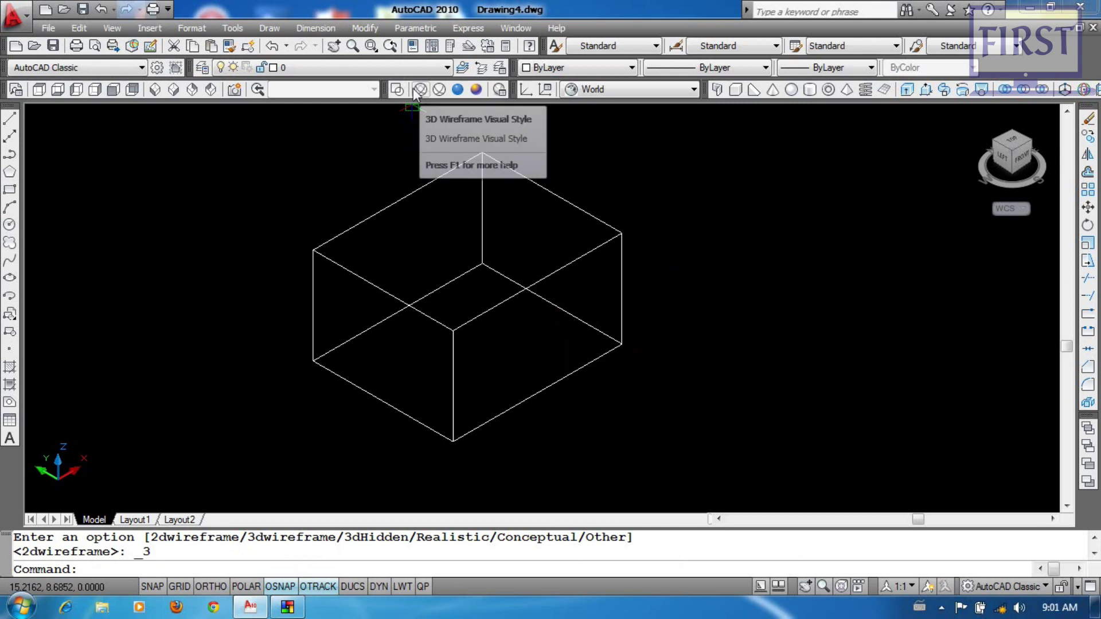
pyautogui.click(397, 89)
pyautogui.click(355, 143)
pyautogui.click(396, 106)
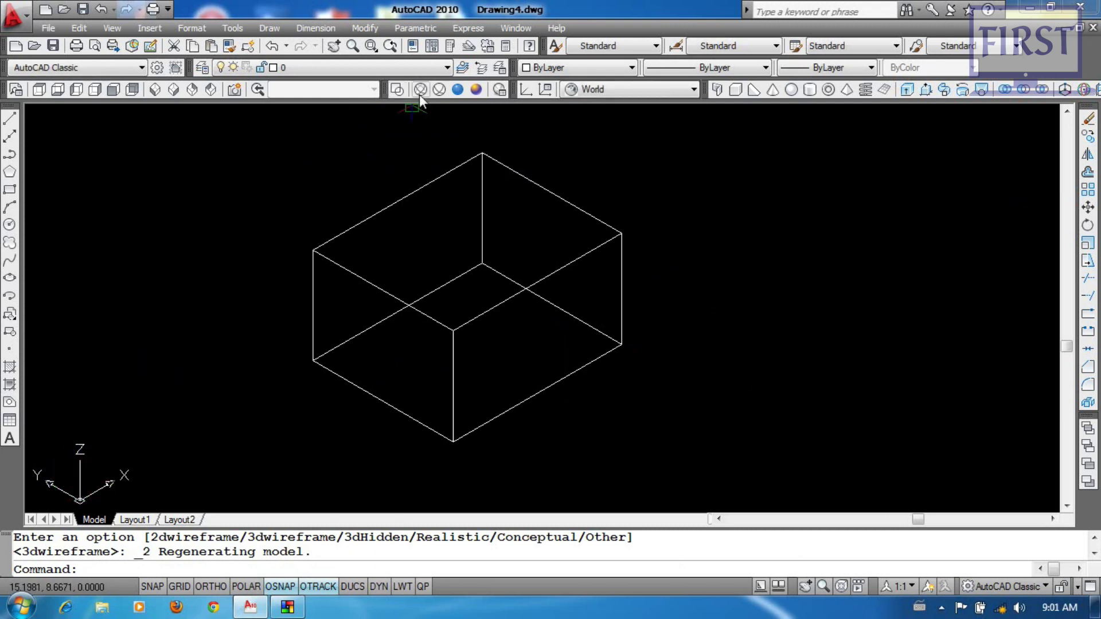
pyautogui.click(419, 91)
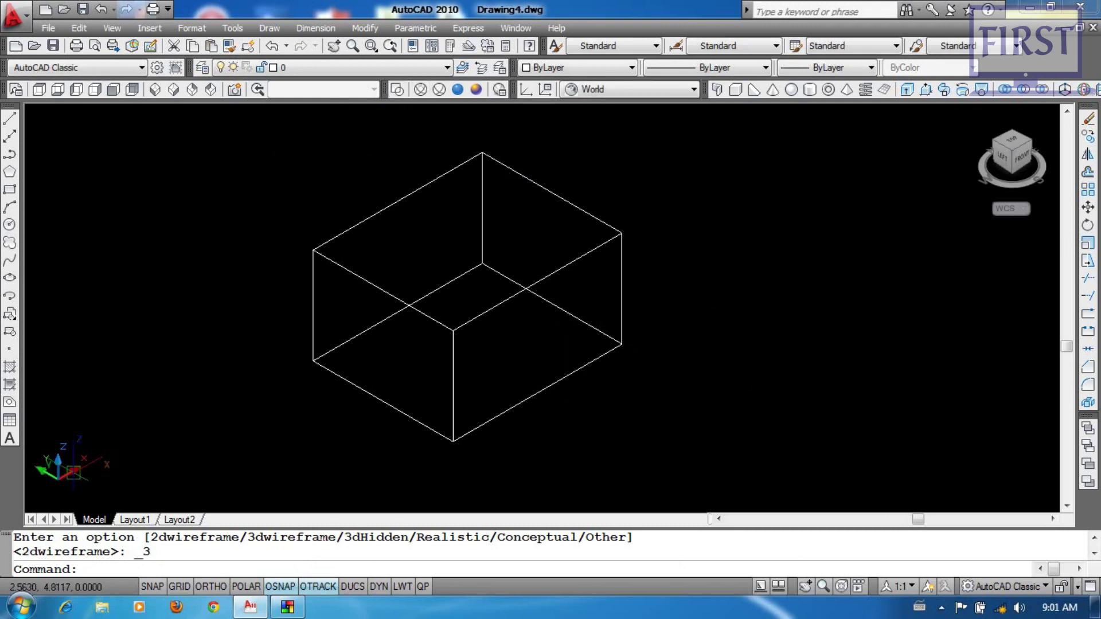
pyautogui.click(399, 94)
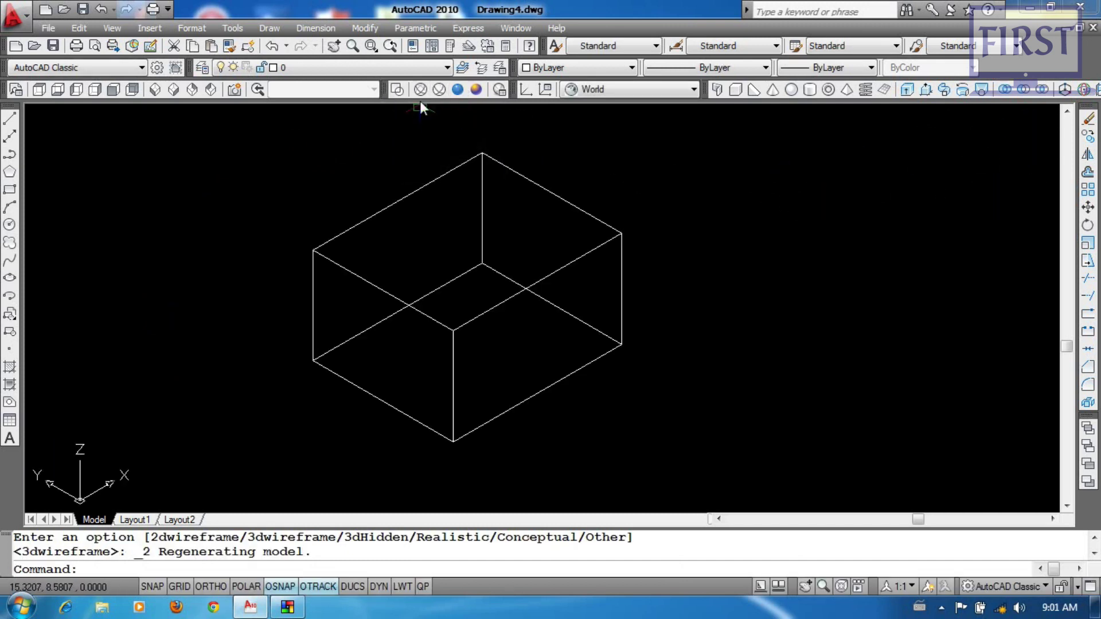
pyautogui.click(422, 90)
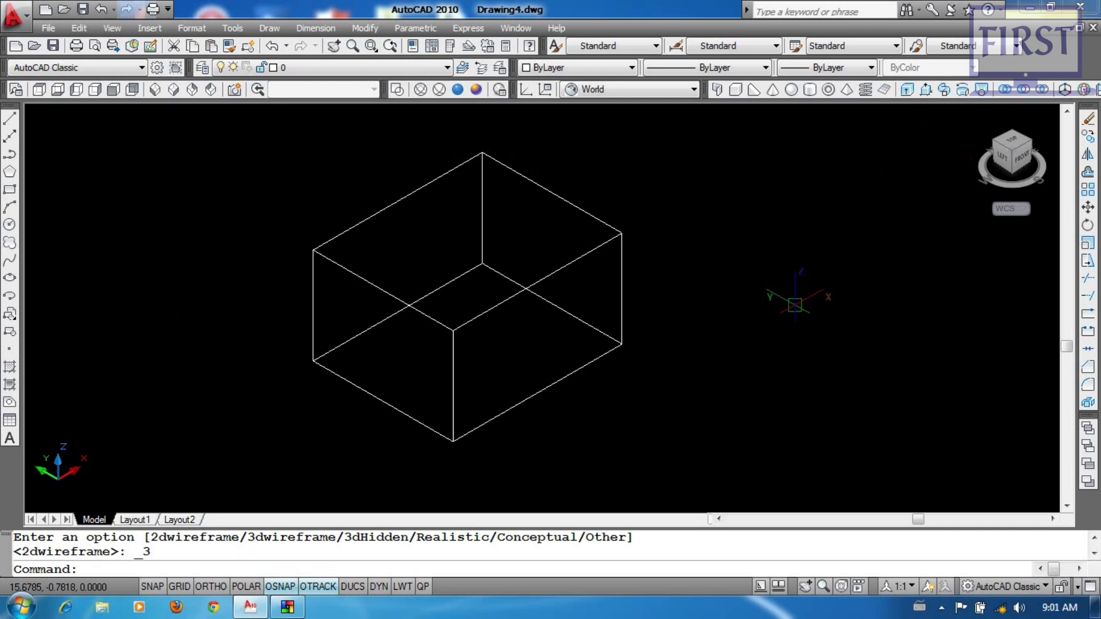
pyautogui.click(398, 90)
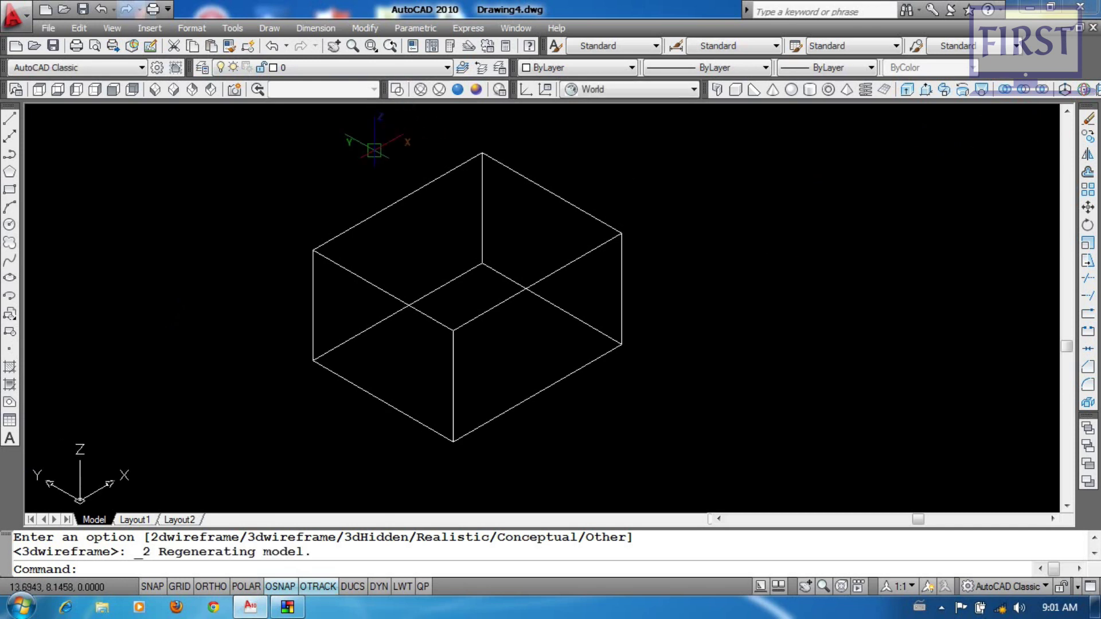
pyautogui.click(398, 92)
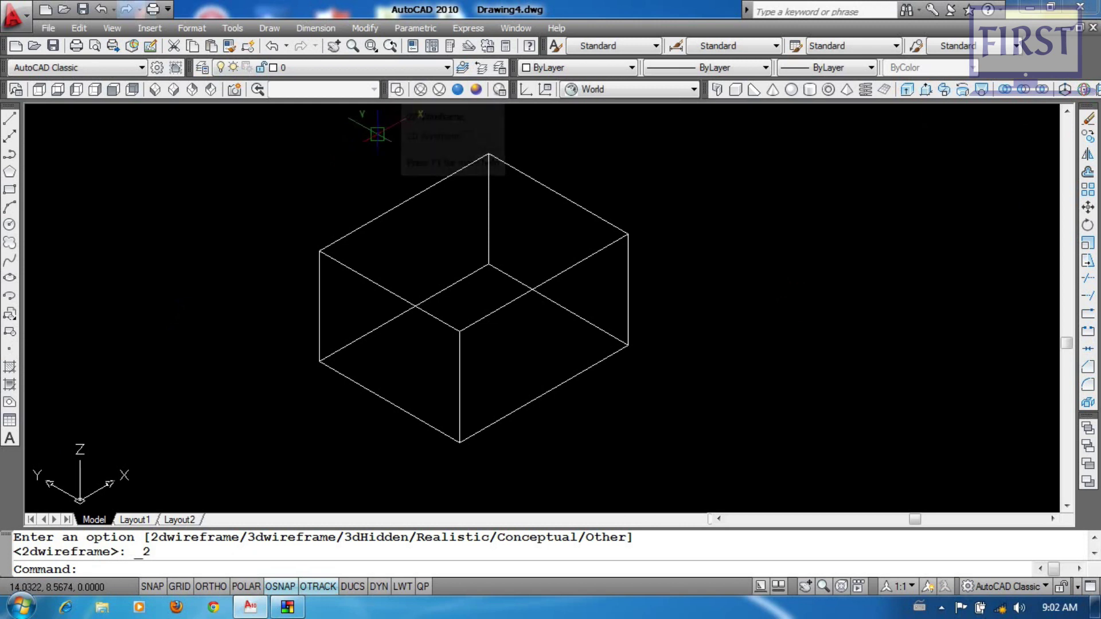
pyautogui.click(422, 90)
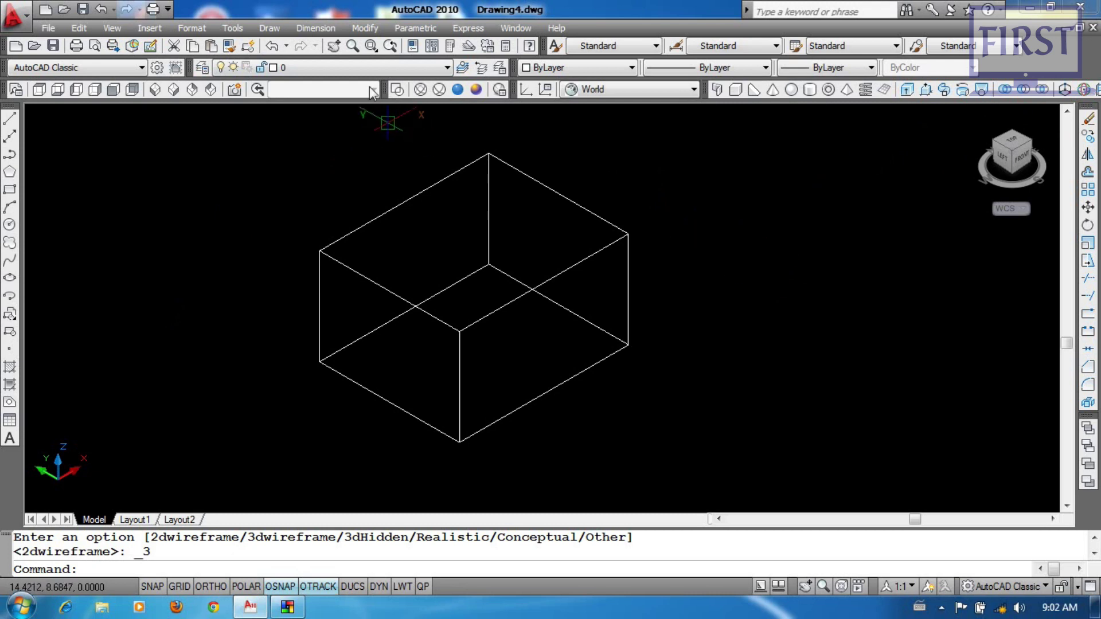
pyautogui.click(396, 90)
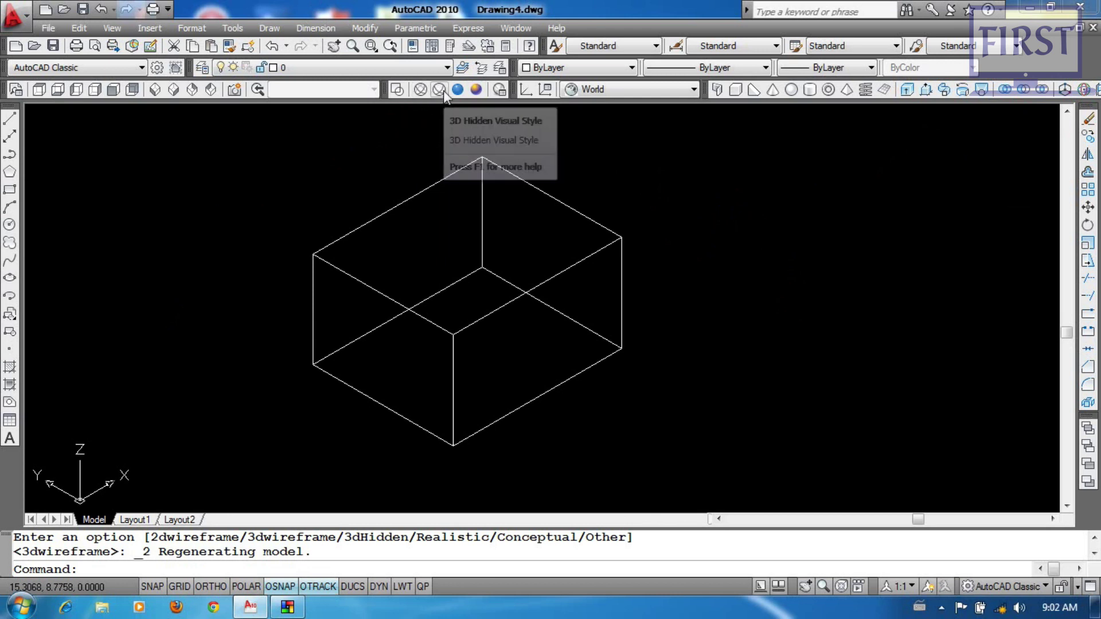
# Step: Toggle between 3D Hidden and 2D Wireframe styles, ending on 3D Hidden
pyautogui.click(441, 91)
pyautogui.click(401, 94)
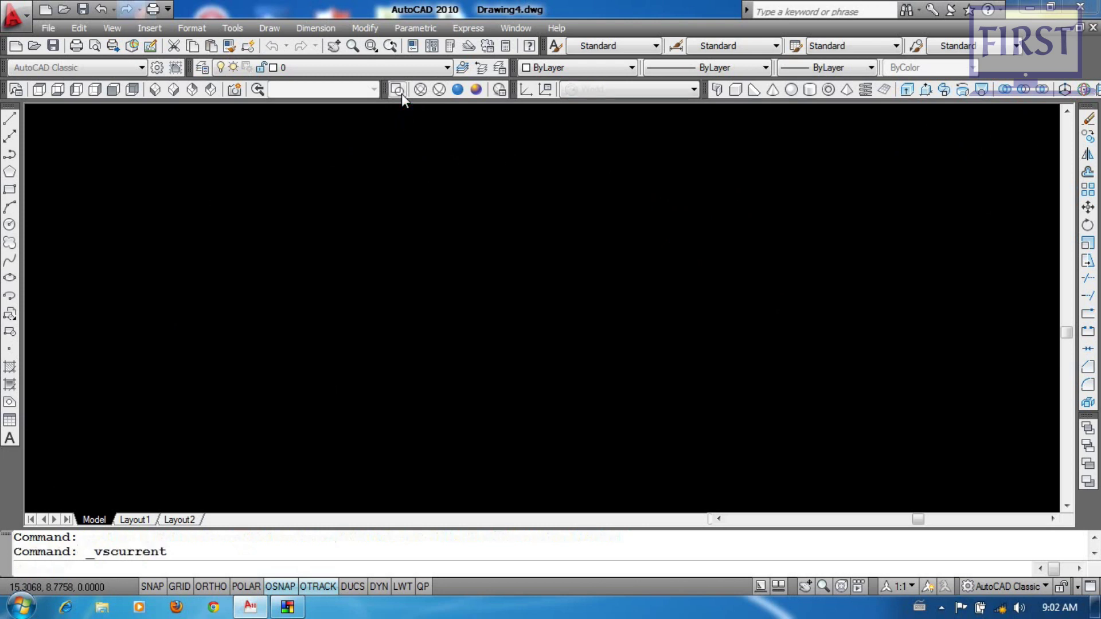
pyautogui.click(441, 91)
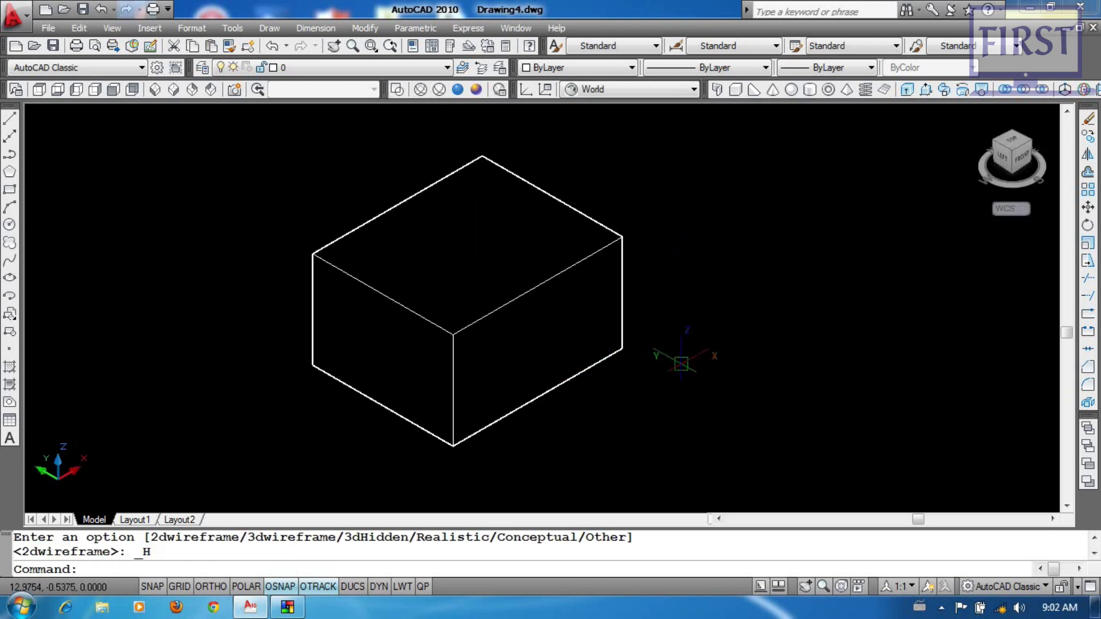
pyautogui.click(392, 91)
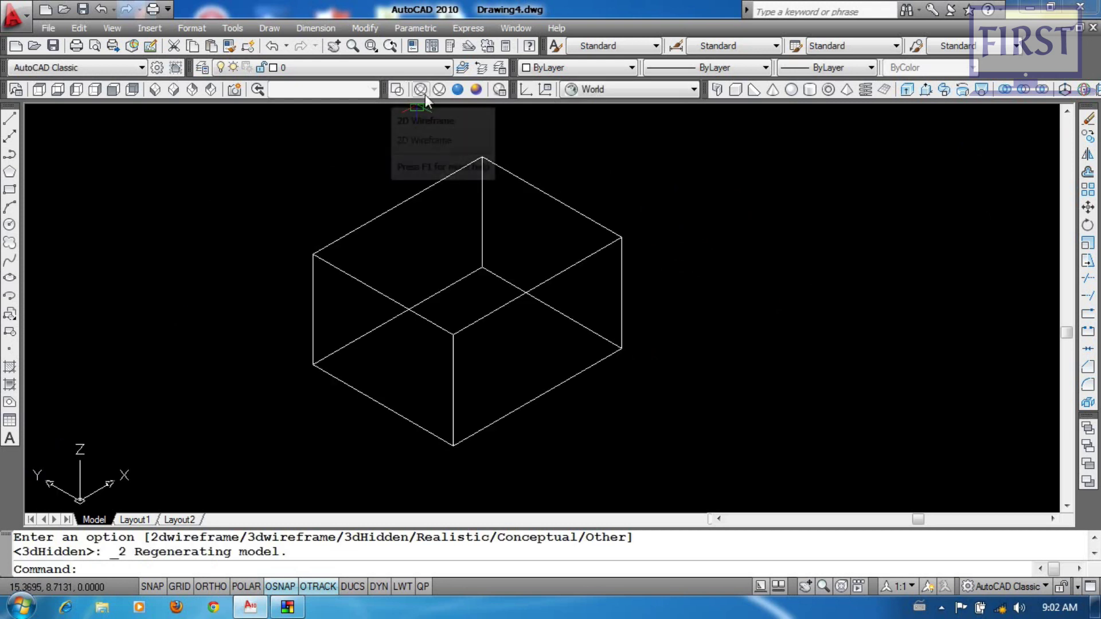
pyautogui.click(439, 93)
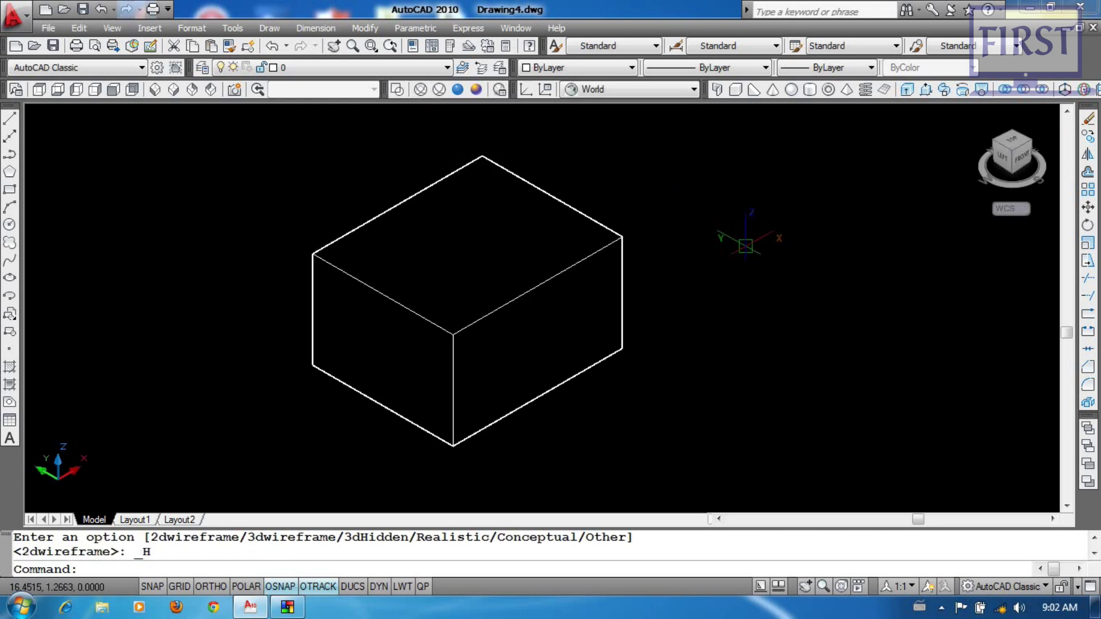
pyautogui.click(397, 90)
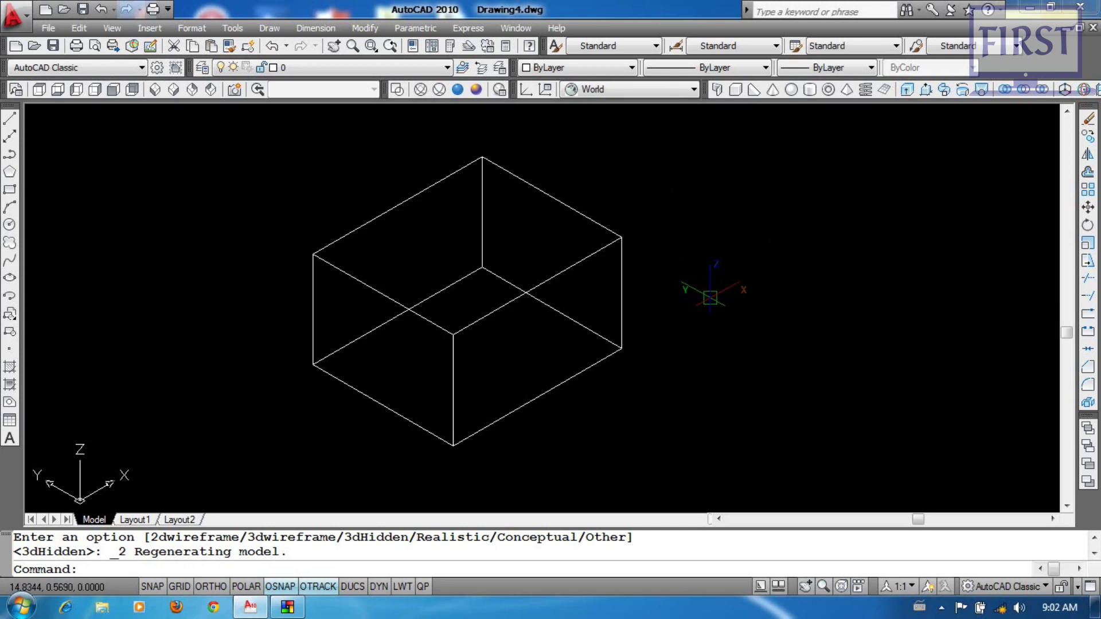
pyautogui.click(439, 89)
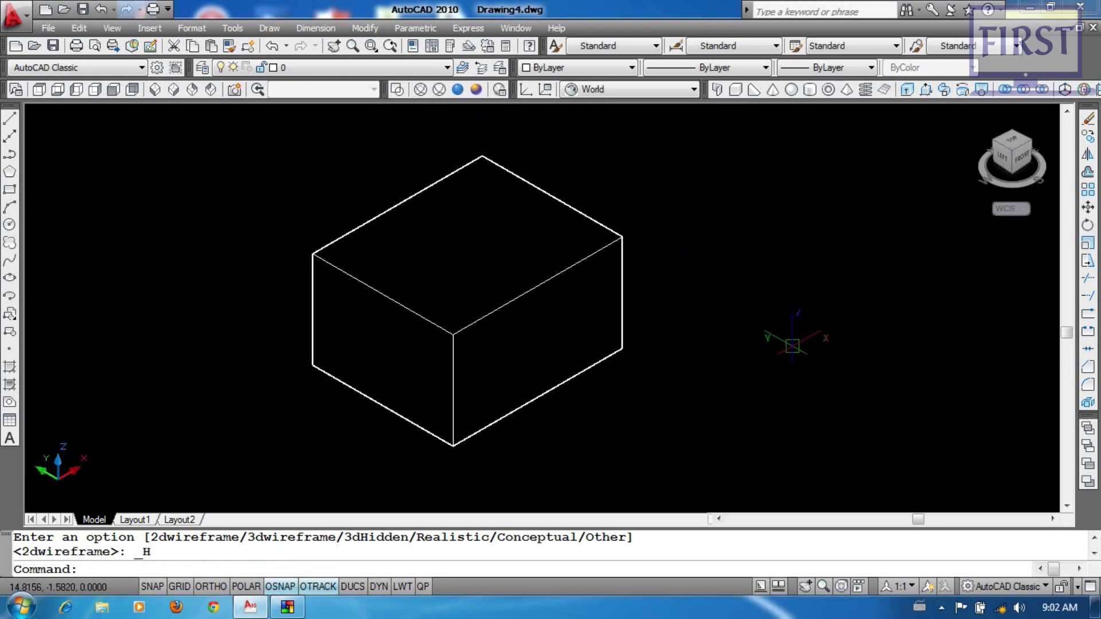
# Step: Shade the box Realistic, then switch it to Conceptual shading
pyautogui.click(458, 91)
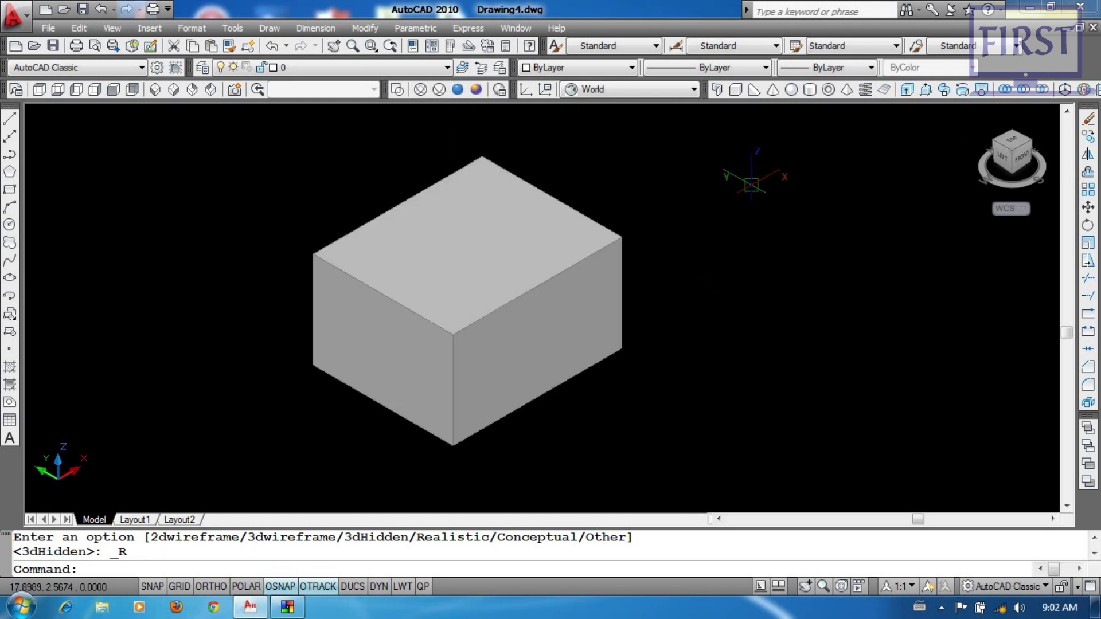
pyautogui.scroll(2, 706, 197)
pyautogui.moveTo(706, 196); pyautogui.dragTo(761, 183, button='middle')
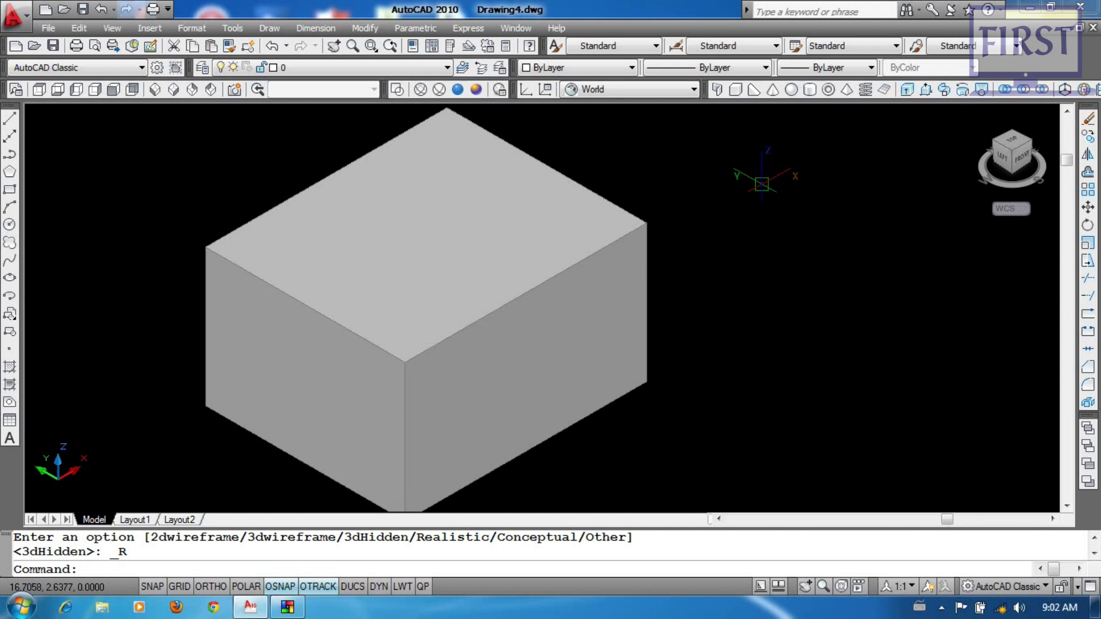
pyautogui.scroll(-3, 761, 184)
pyautogui.scroll(2, 761, 209)
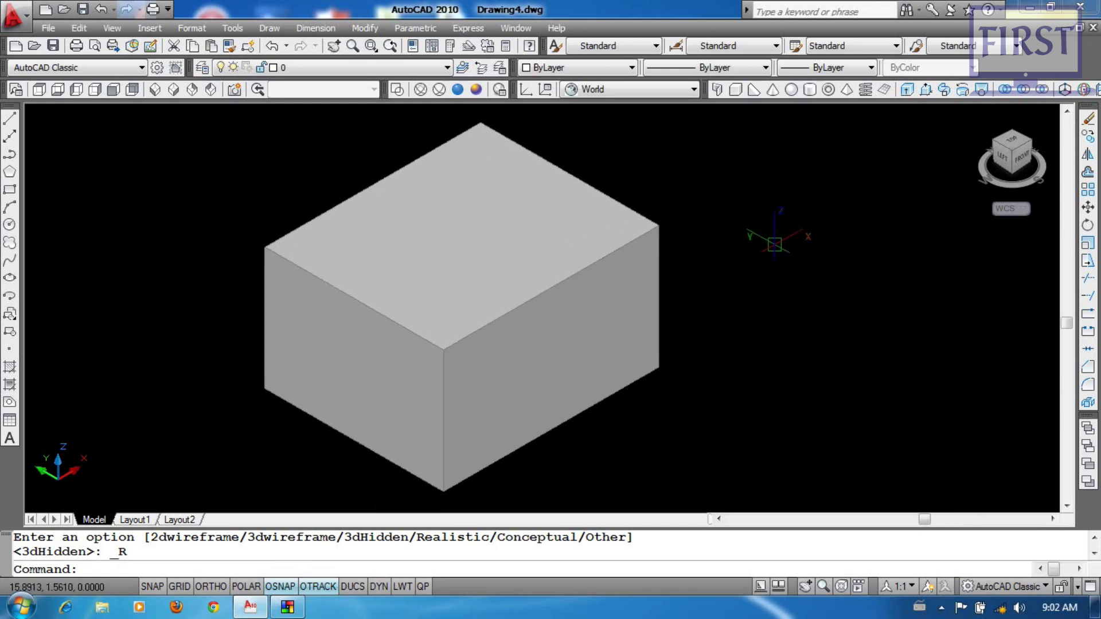
pyautogui.click(476, 90)
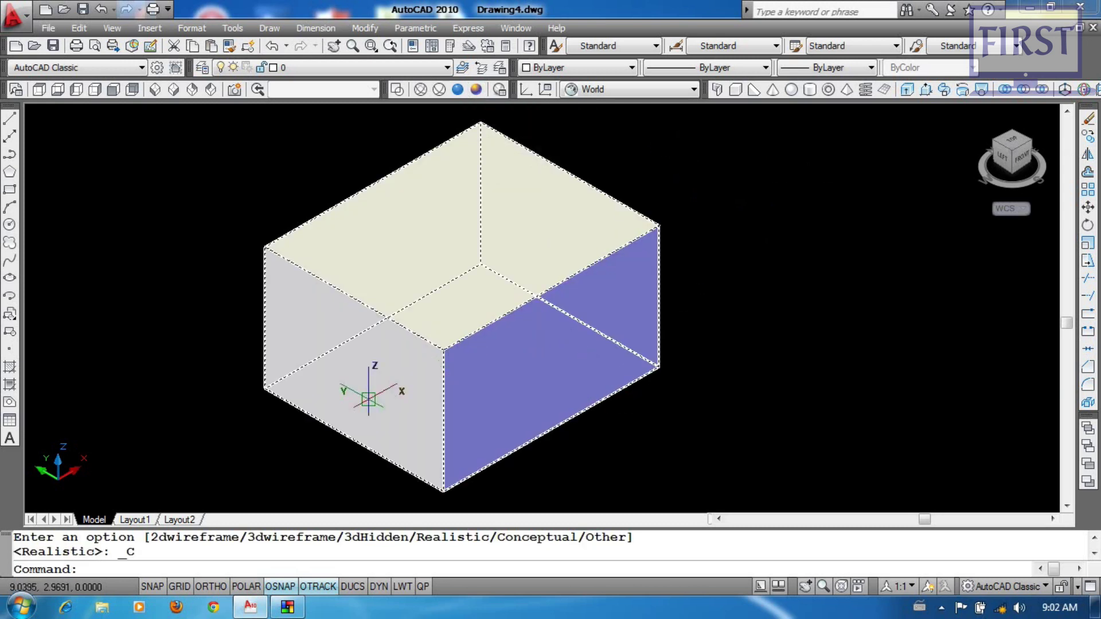
pyautogui.scroll(-3, 703, 247)
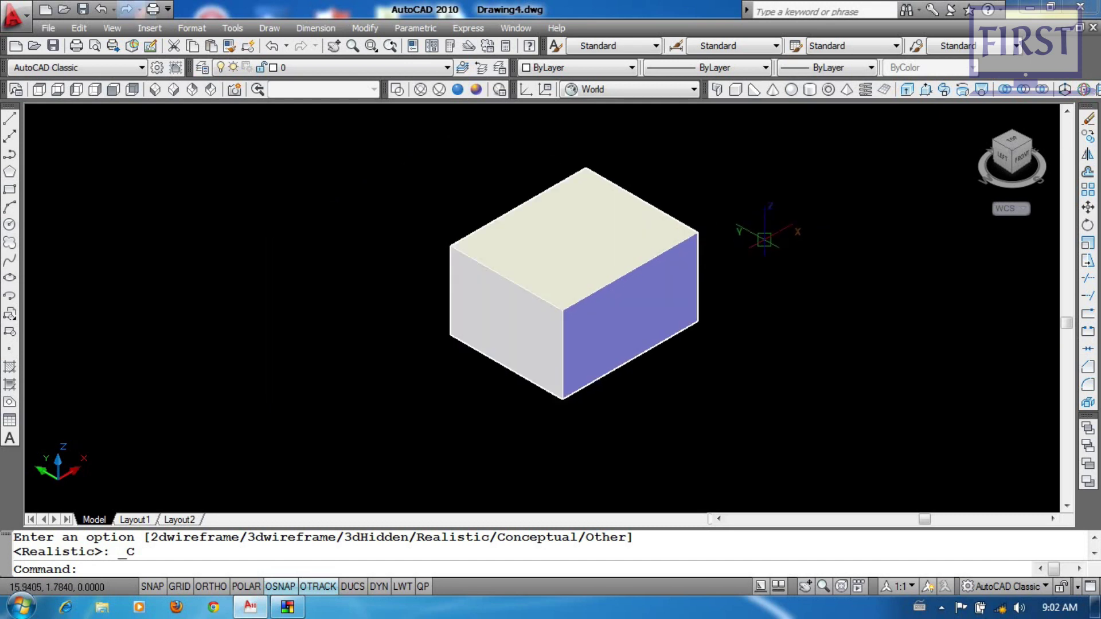
pyautogui.scroll(2, 766, 244)
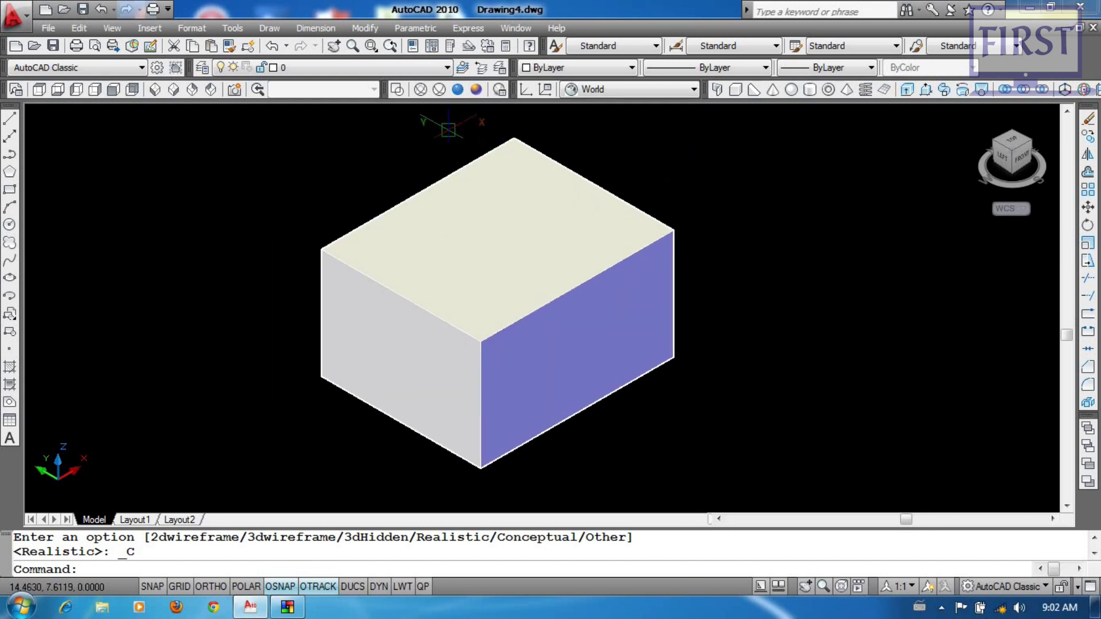
# Step: Toggle 2D Wireframe and Realistic twice, leaving the box Realistic
pyautogui.click(397, 93)
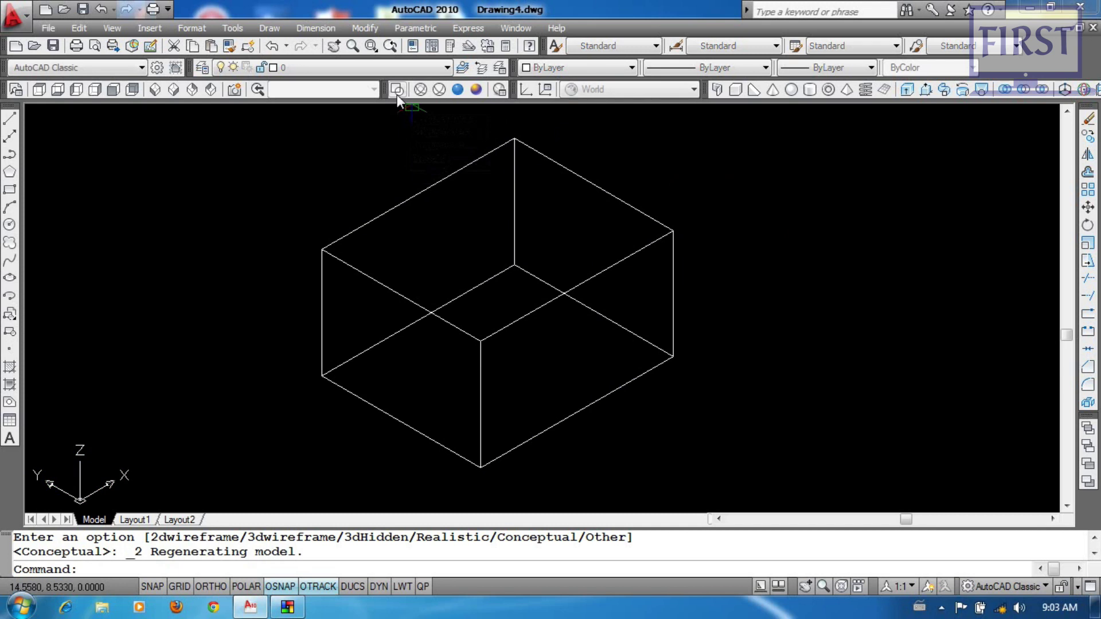
pyautogui.click(457, 91)
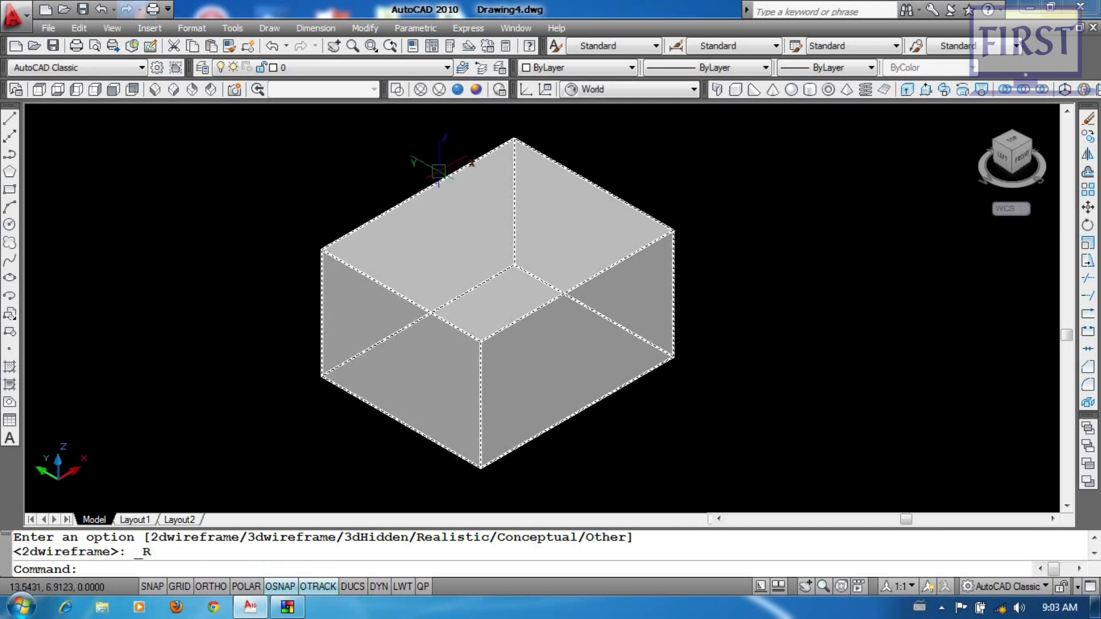
pyautogui.click(401, 92)
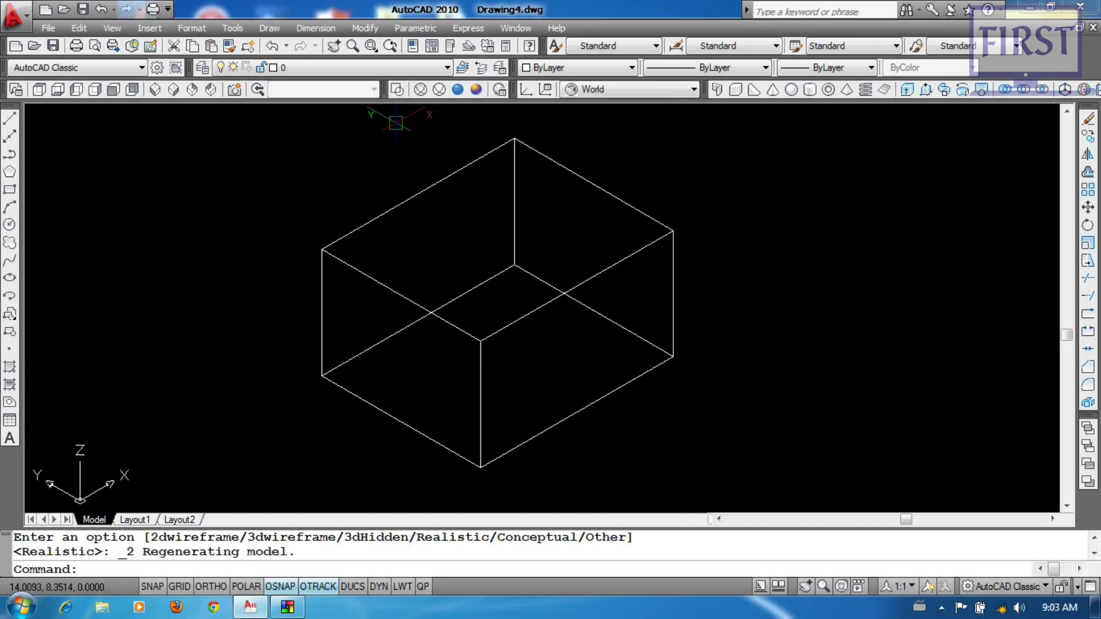
pyautogui.click(458, 90)
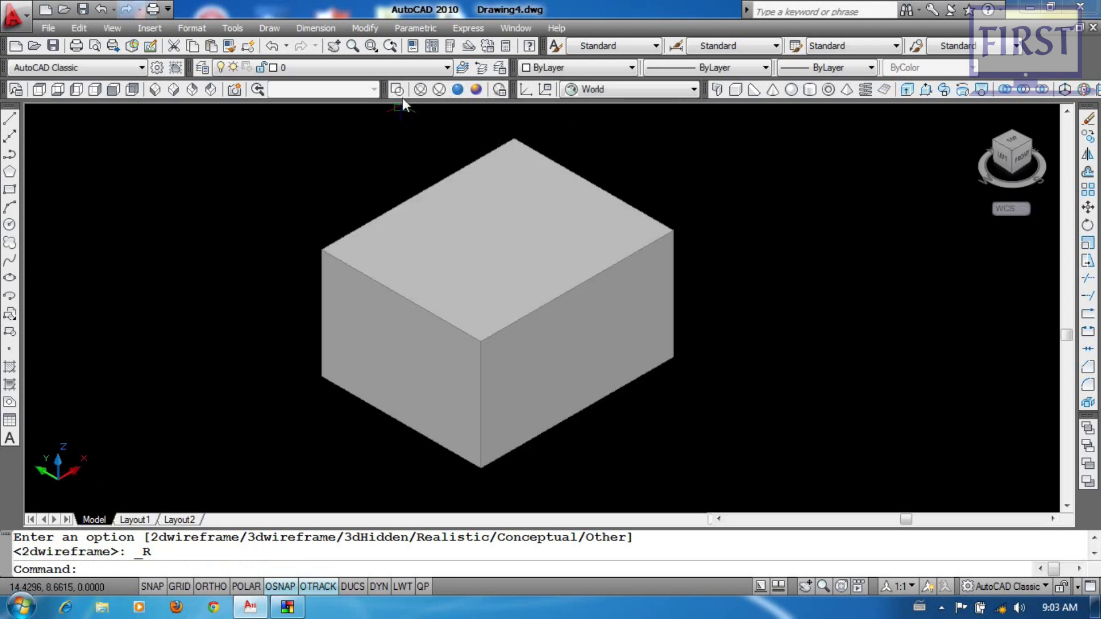
pyautogui.moveTo(816, 294); pyautogui.dragTo(792, 328)
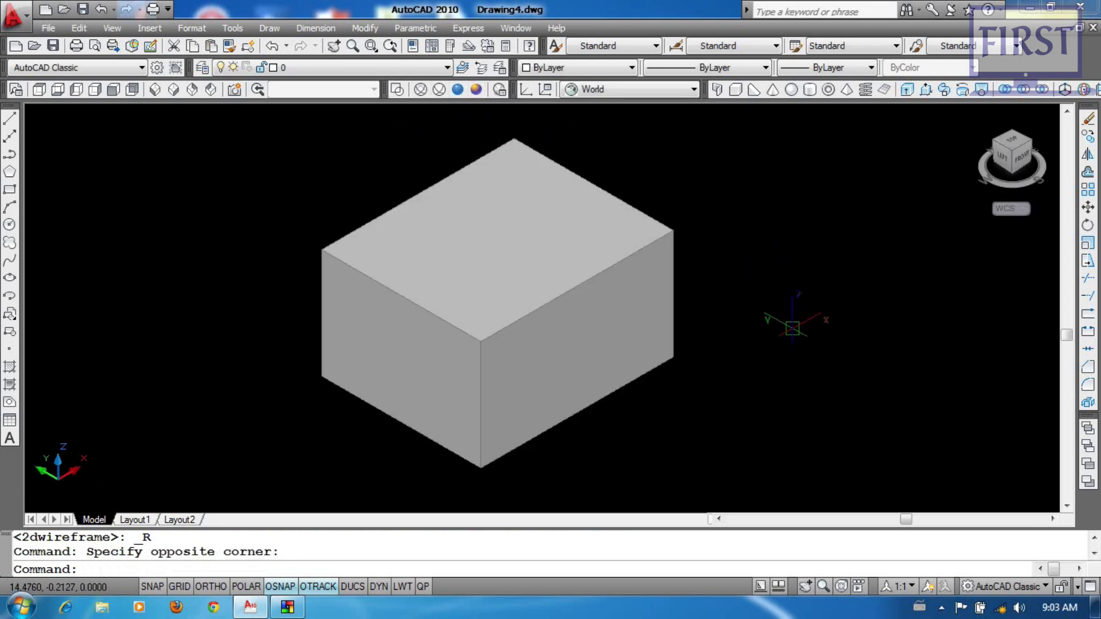
pyautogui.write('vs')
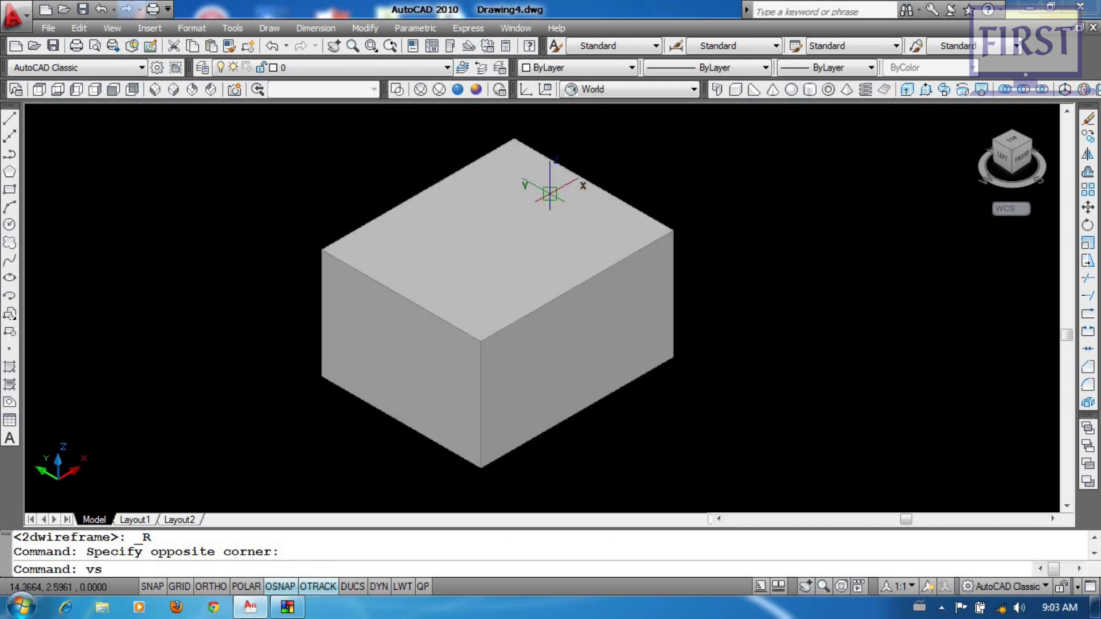
pyautogui.press('Return')
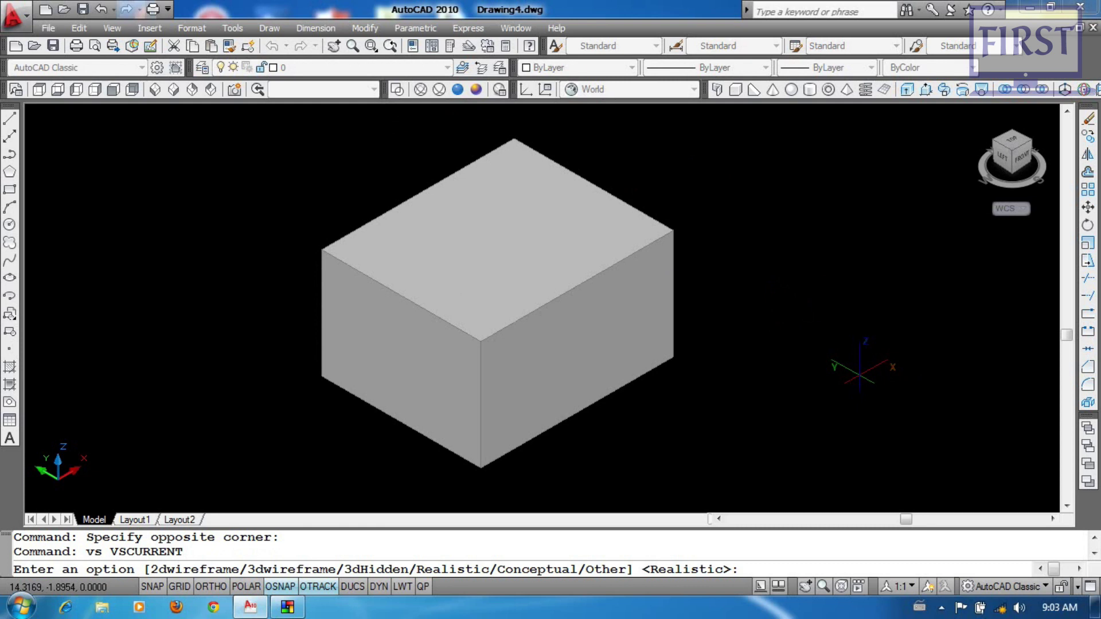
pyautogui.write('2')
pyautogui.press('Return')
pyautogui.press('Return')
pyautogui.write('3')
pyautogui.press('Return')
pyautogui.press('Return')
pyautogui.press('Return')
pyautogui.press('Return')
pyautogui.press('Return')
pyautogui.press('Return')
pyautogui.write('c')
pyautogui.press('Return')
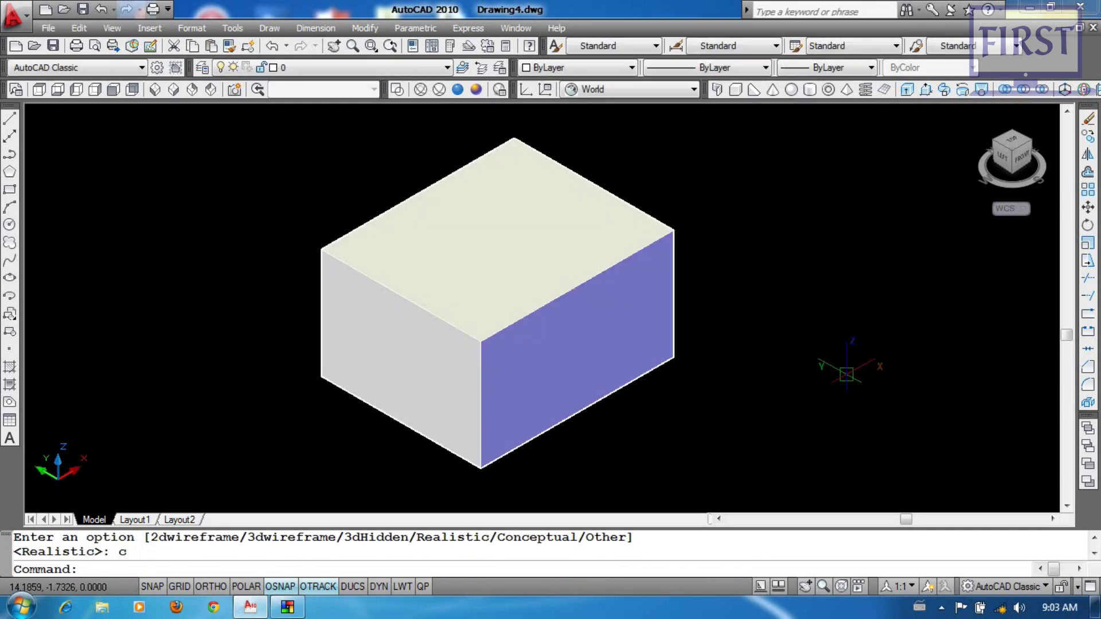
pyautogui.press('Return')
pyautogui.write('r')
pyautogui.press('Return')
pyautogui.write('sha')
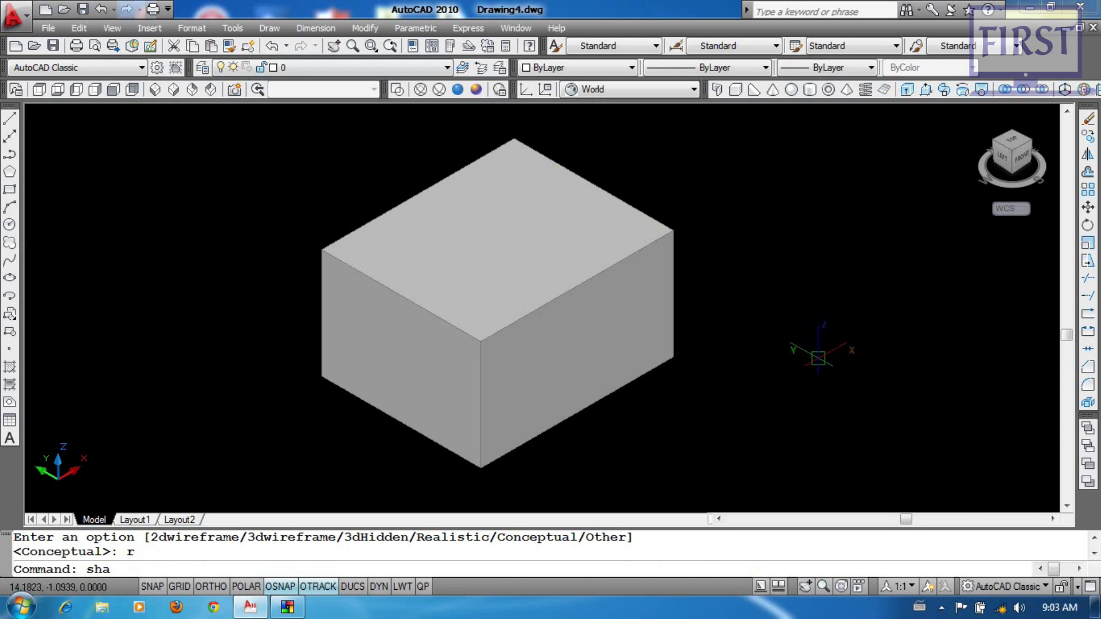
pyautogui.press('Return')
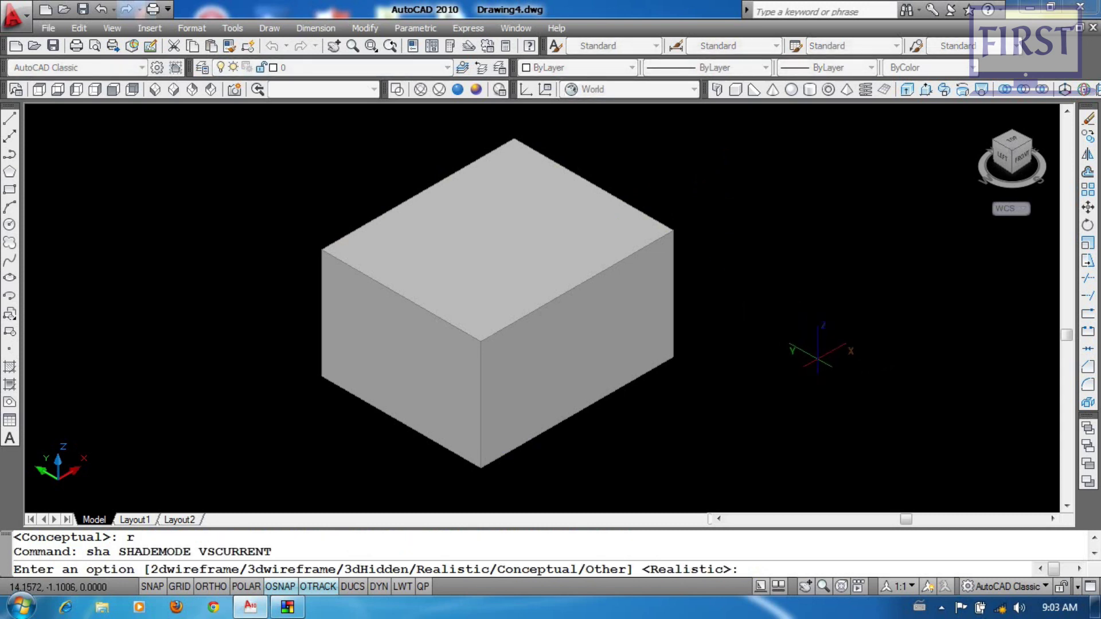
pyautogui.write('r')
pyautogui.press('Return')
pyautogui.click(848, 338)
pyautogui.click(823, 367)
pyautogui.write('re')
pyautogui.press('Return')
pyautogui.press('Return')
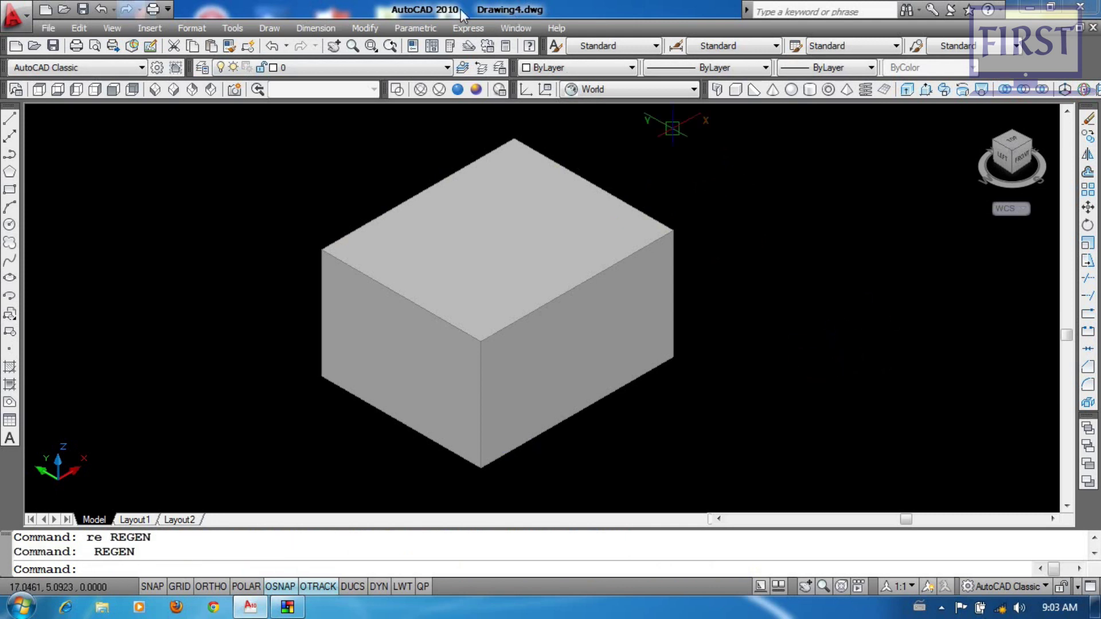
pyautogui.click(897, 303)
pyautogui.click(800, 346)
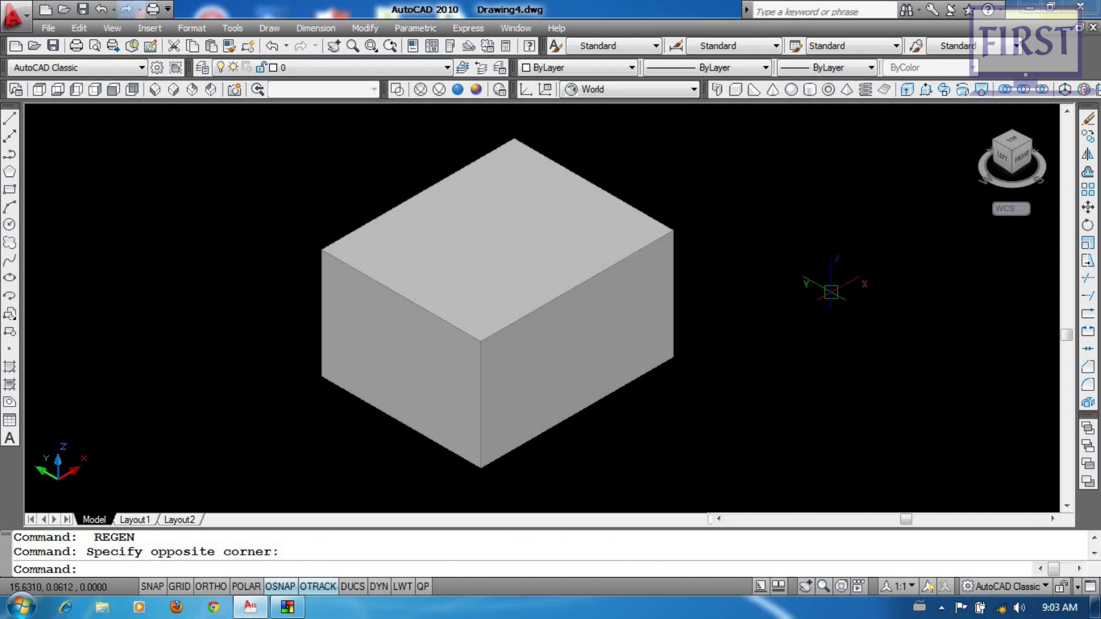
pyautogui.click(889, 312)
pyautogui.click(823, 357)
pyautogui.write('re')
pyautogui.press('Return')
pyautogui.click(805, 361)
pyautogui.click(768, 335)
pyautogui.click(750, 300)
pyautogui.click(719, 331)
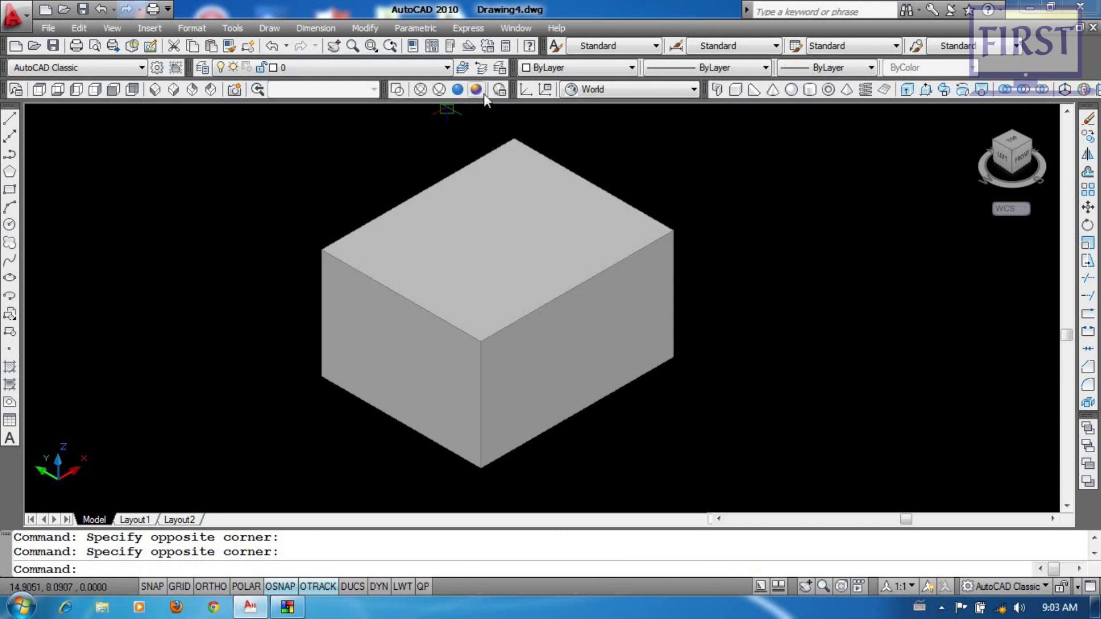
pyautogui.moveTo(763, 303); pyautogui.dragTo(758, 304, button='middle')
pyautogui.click(705, 215)
pyautogui.click(614, 267)
pyautogui.write('e ERASE 1 found')
pyautogui.press('Return')
# Step: Crossing-select the box and float the Modeling toolbar over the drawing
pyautogui.moveTo(610, 270); pyautogui.dragTo(567, 307)
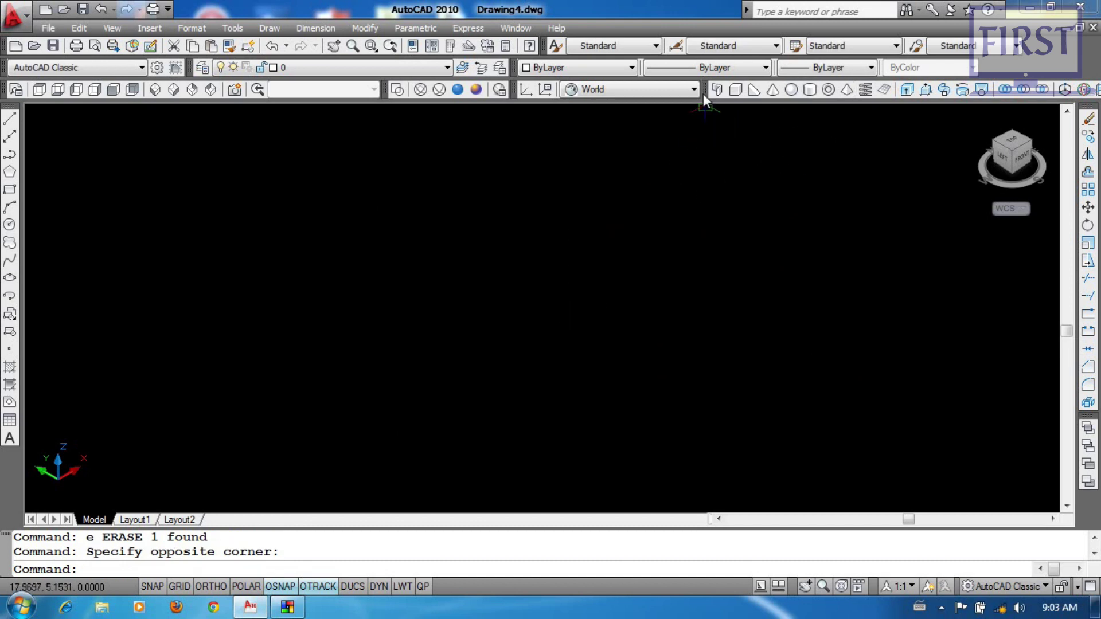
pyautogui.moveTo(706, 90); pyautogui.dragTo(582, 150)
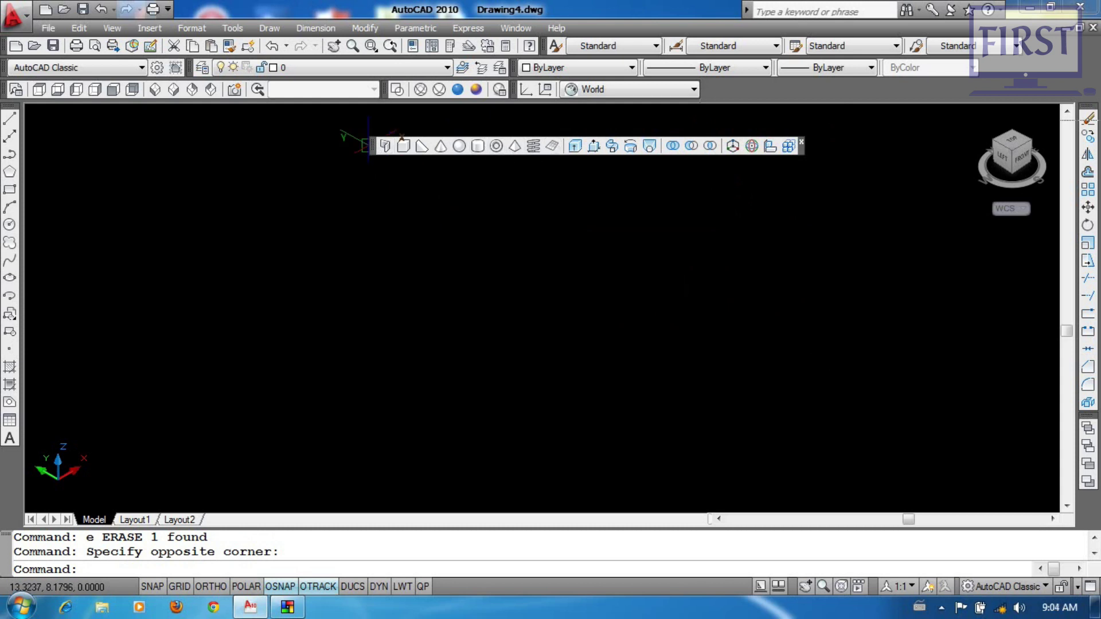
pyautogui.click(438, 313)
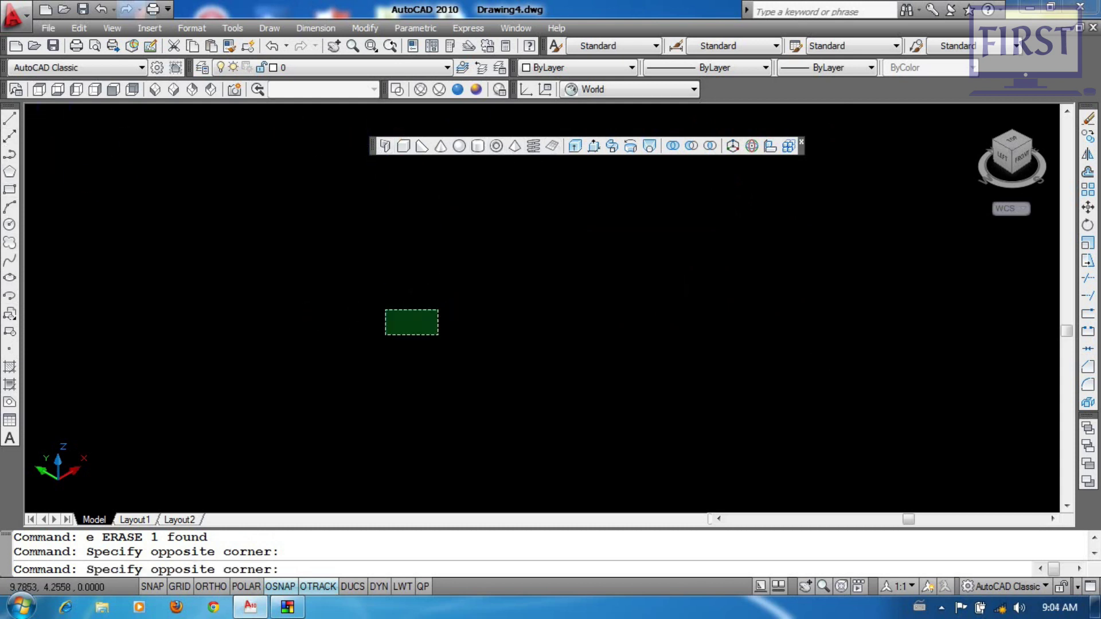
pyautogui.click(385, 331)
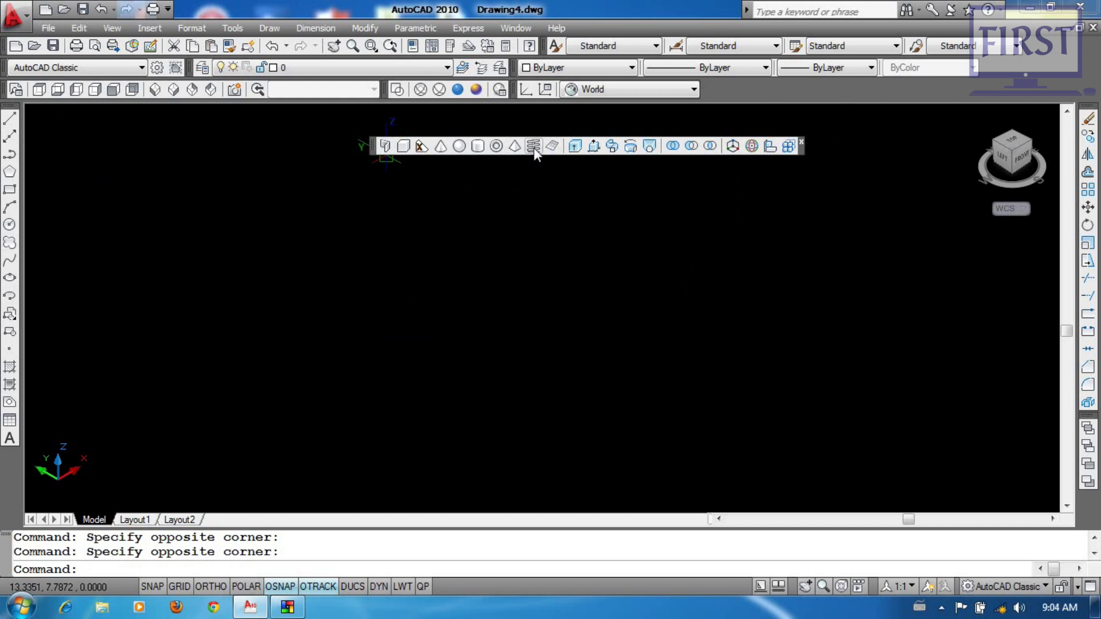
pyautogui.click(509, 282)
pyautogui.click(405, 327)
# Step: Re-dock the Modeling toolbar and keep the World UCS current
pyautogui.moveTo(374, 149); pyautogui.dragTo(738, 89)
pyautogui.click(753, 245)
pyautogui.click(550, 360)
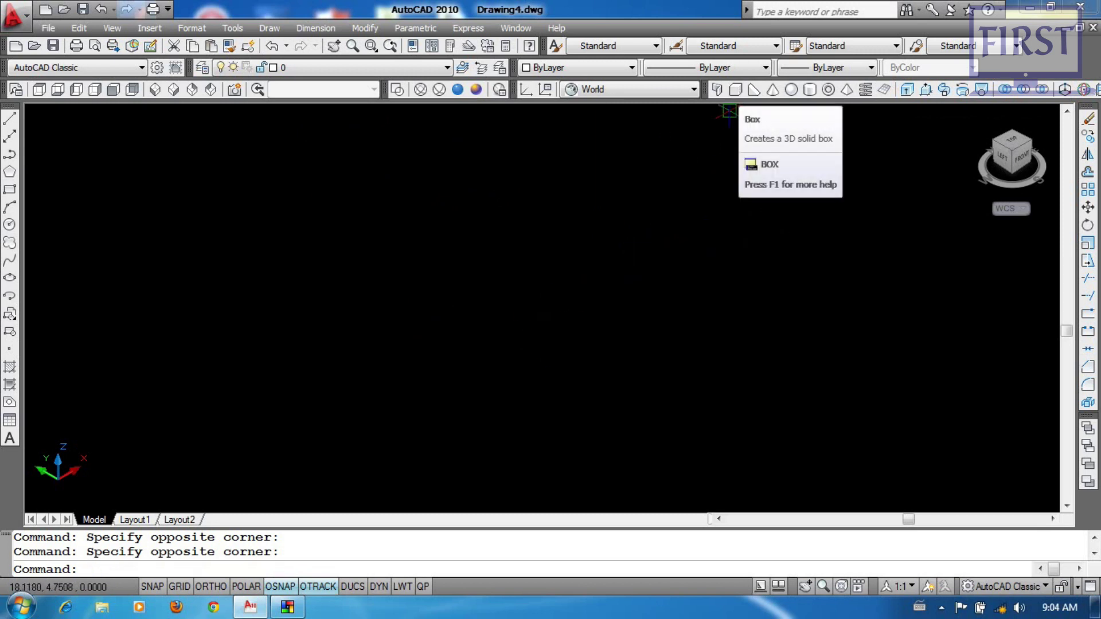
pyautogui.click(720, 249)
pyautogui.click(639, 295)
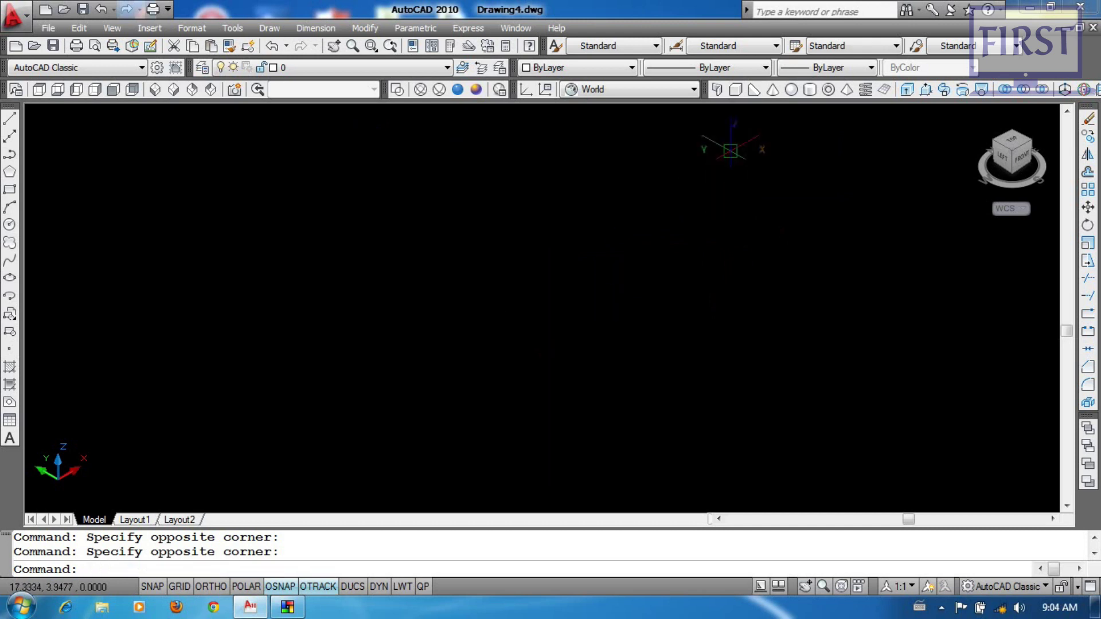
pyautogui.click(596, 91)
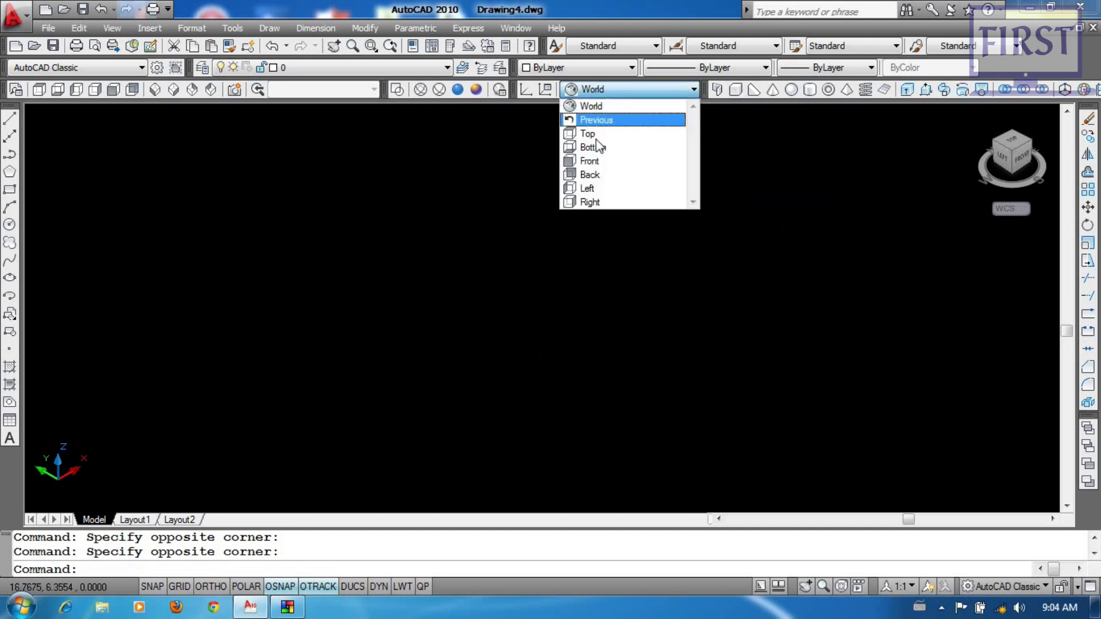
pyautogui.click(599, 107)
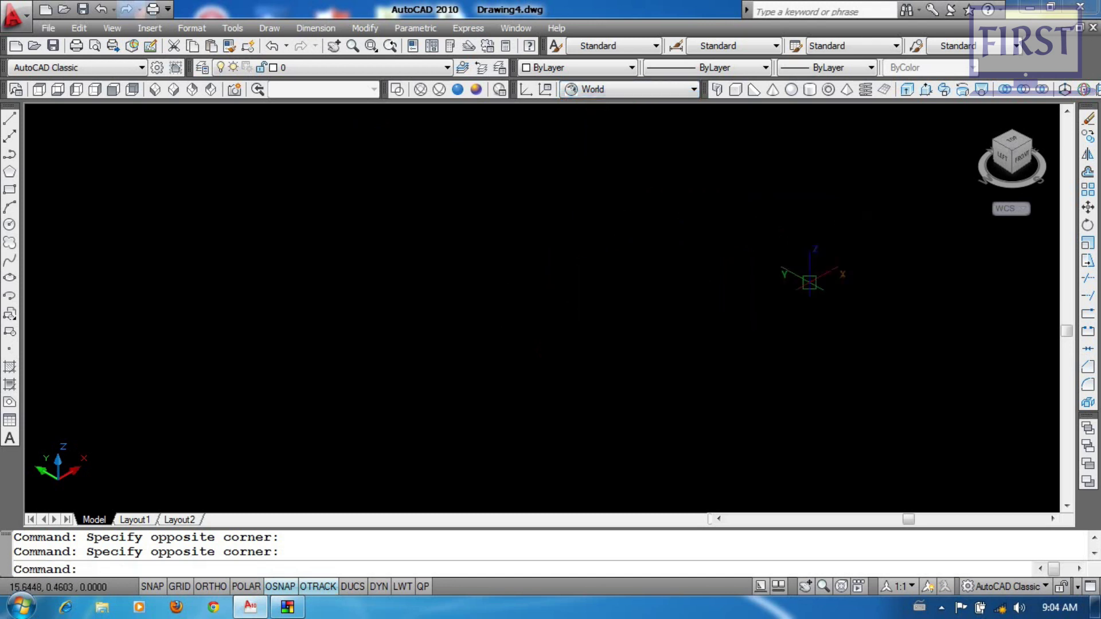
pyautogui.click(736, 91)
pyautogui.press('Escape')
pyautogui.write('bo')
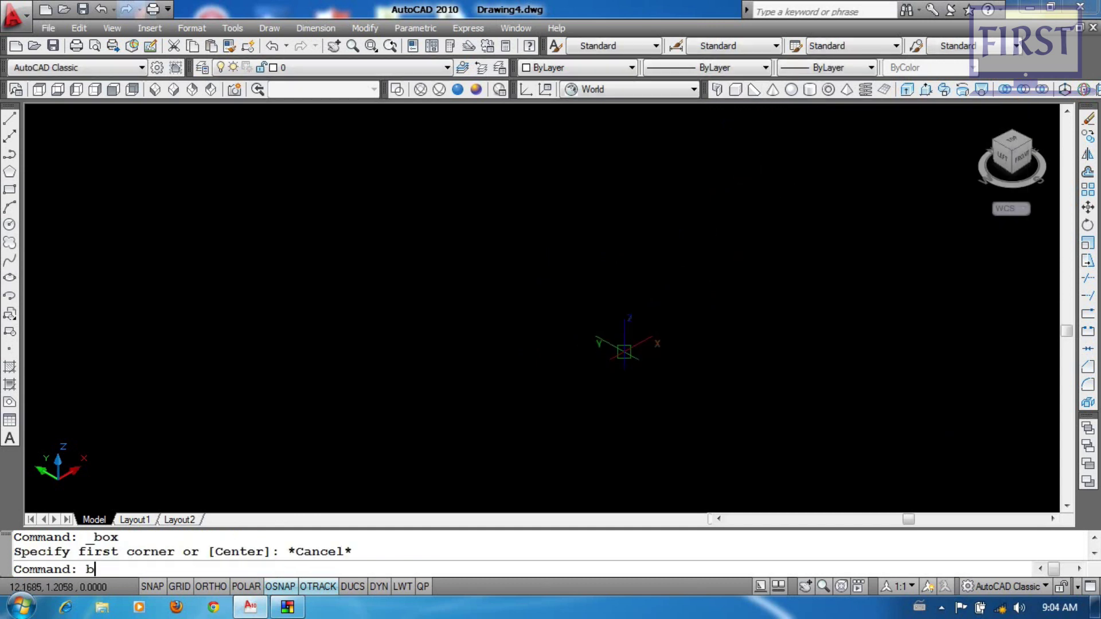
pyautogui.write('x')
pyautogui.press('Return')
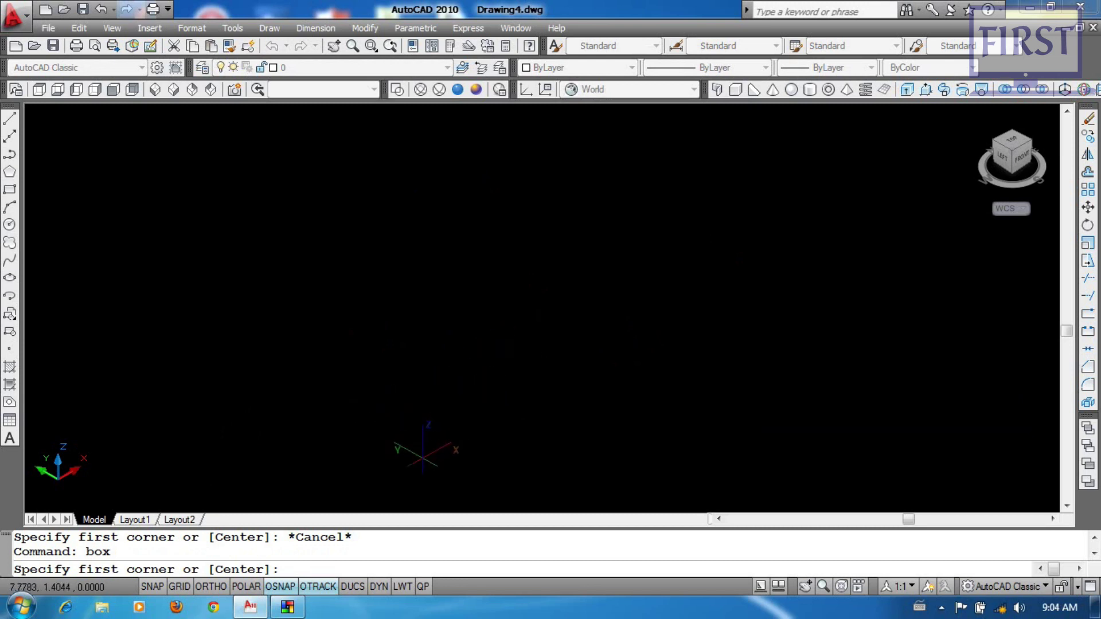
pyautogui.click(423, 457)
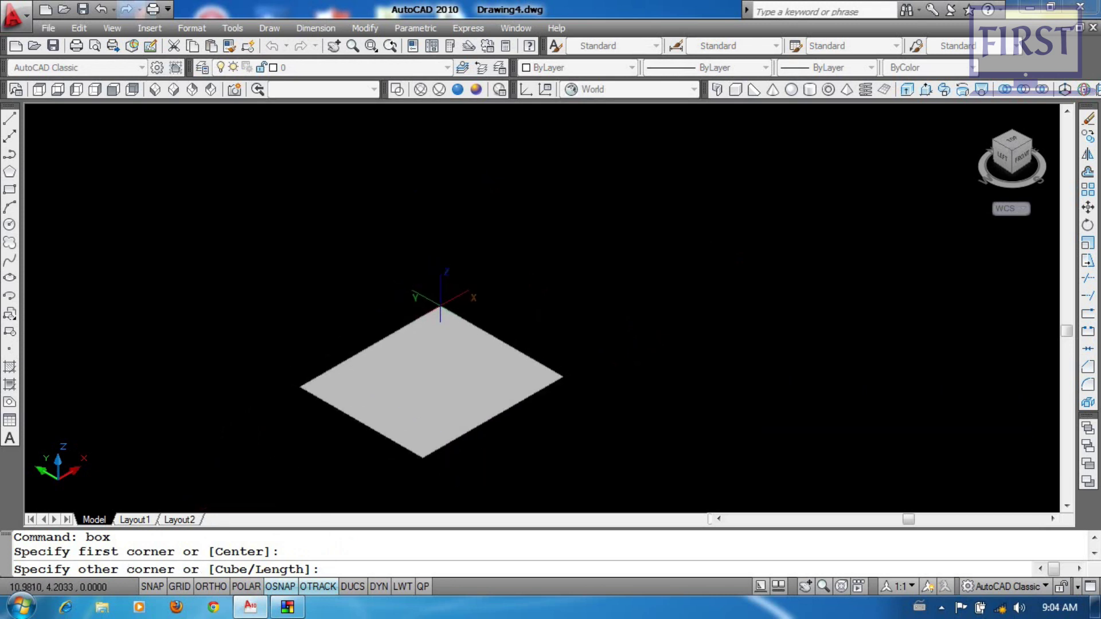
pyautogui.click(440, 309)
pyautogui.click(431, 124)
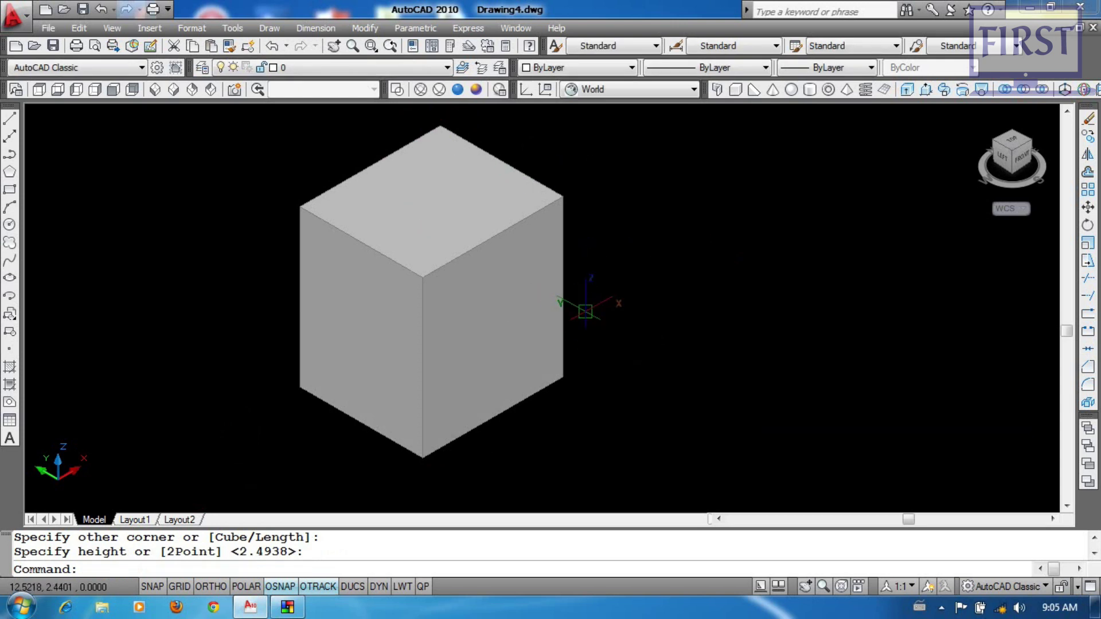
pyautogui.click(671, 238)
pyautogui.click(545, 367)
pyautogui.write('e')
pyautogui.press('Return')
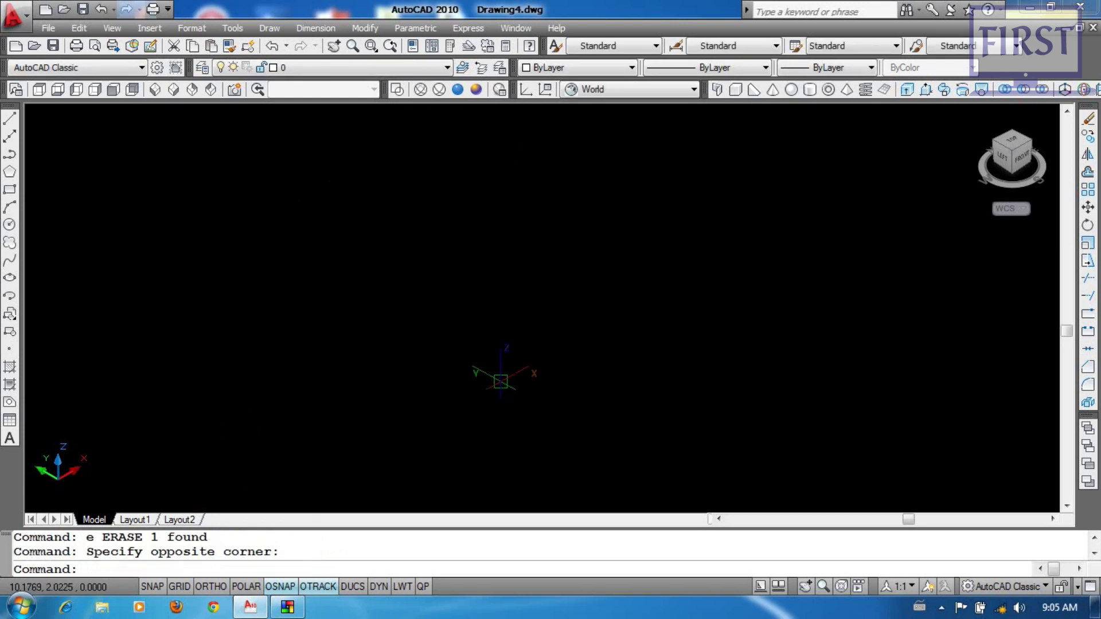
# Step: Draw a 10-unit cube with BOX's Cube option and ORTHO on, then pan
pyautogui.press('Return')
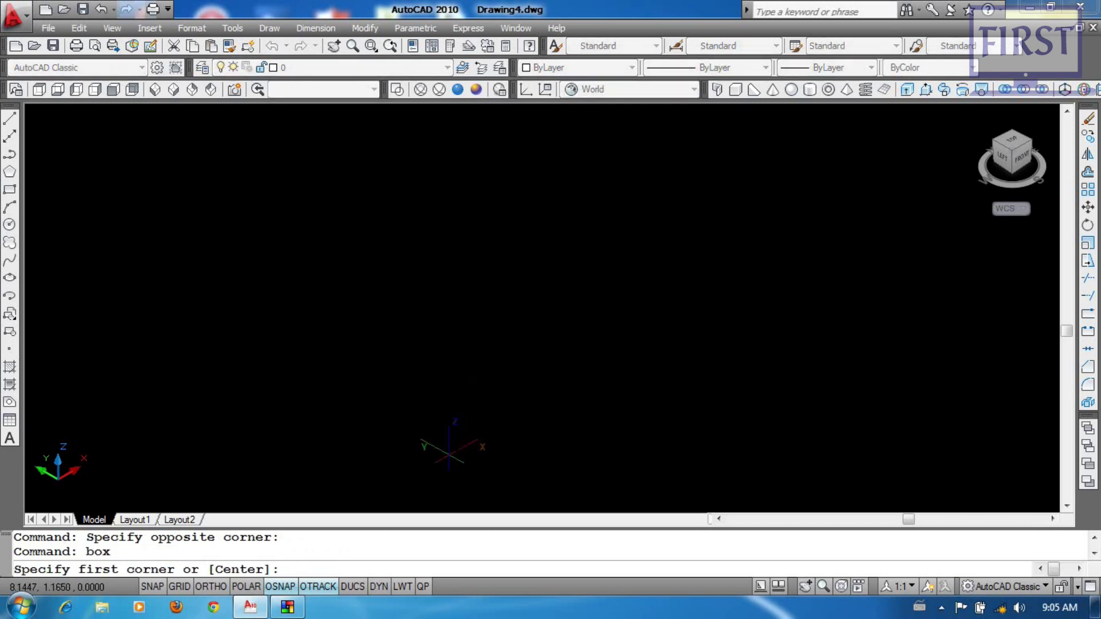
pyautogui.click(462, 463)
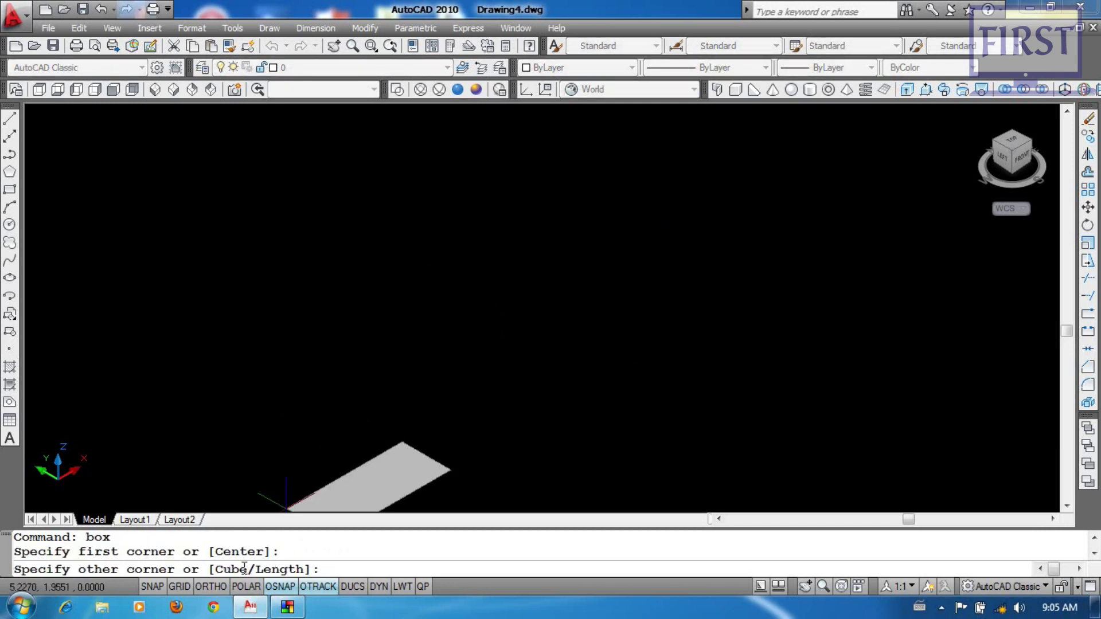
pyautogui.write('c')
pyautogui.press('Return')
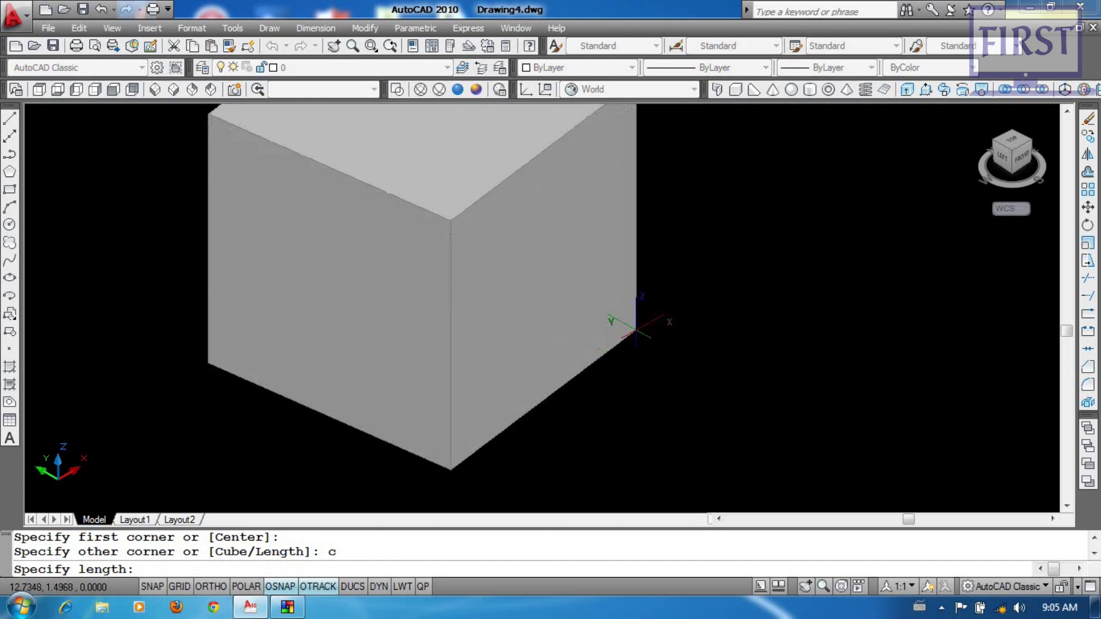
pyautogui.click(211, 586)
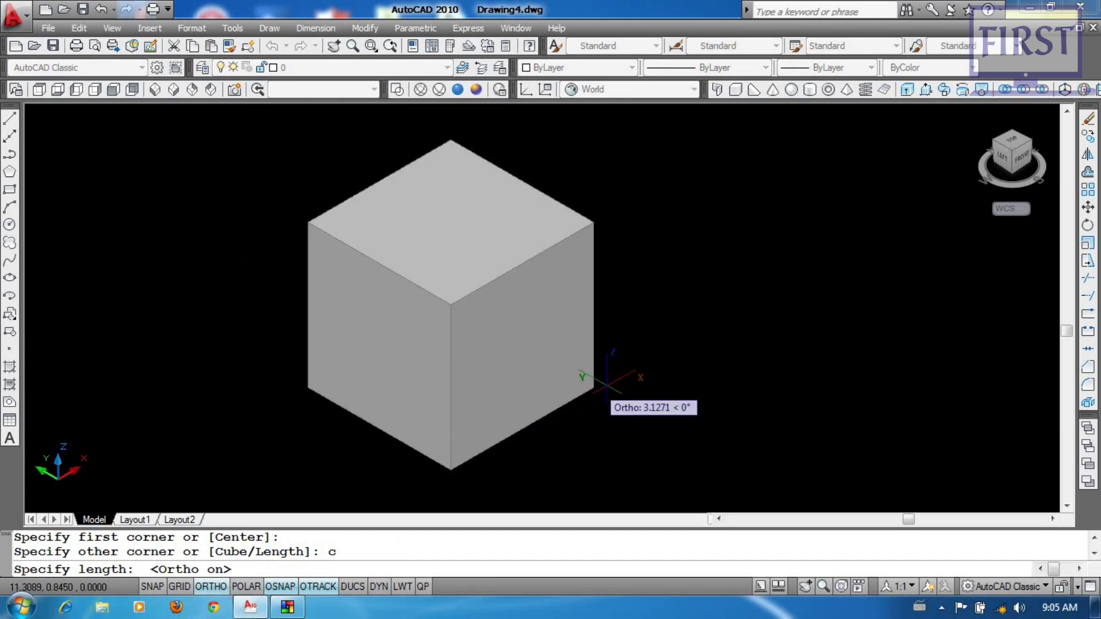
pyautogui.scroll(-1, 622, 364)
pyautogui.scroll(-2, 596, 369)
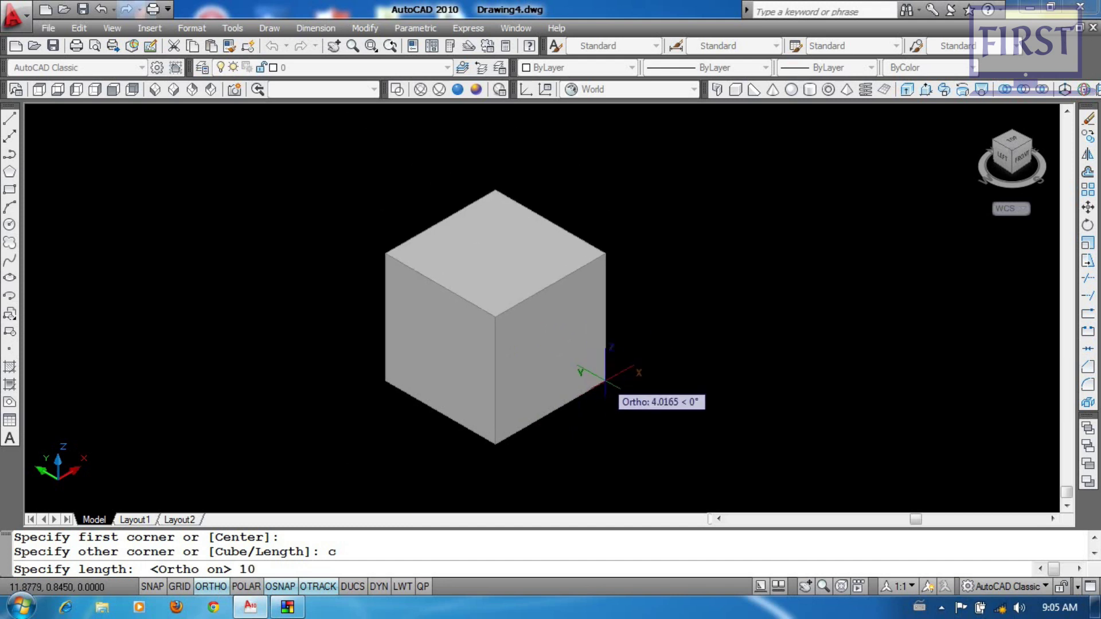
pyautogui.press('Return')
pyautogui.scroll(-4, 639, 380)
pyautogui.moveTo(697, 395); pyautogui.dragTo(494, 439, button='middle')
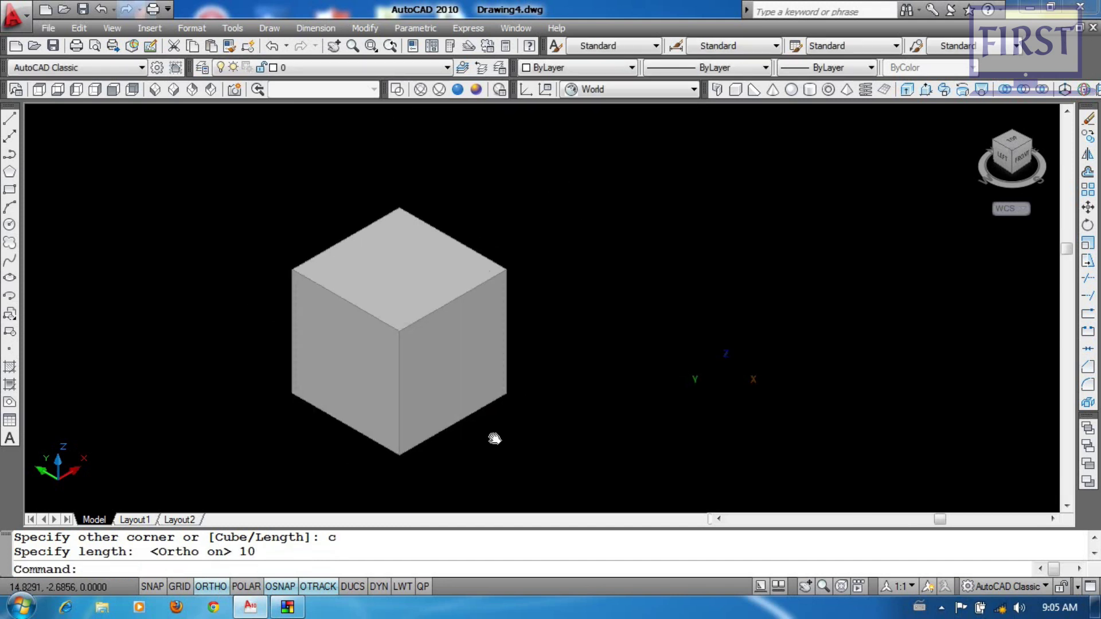
pyautogui.moveTo(685, 439); pyautogui.dragTo(609, 438, button='middle')
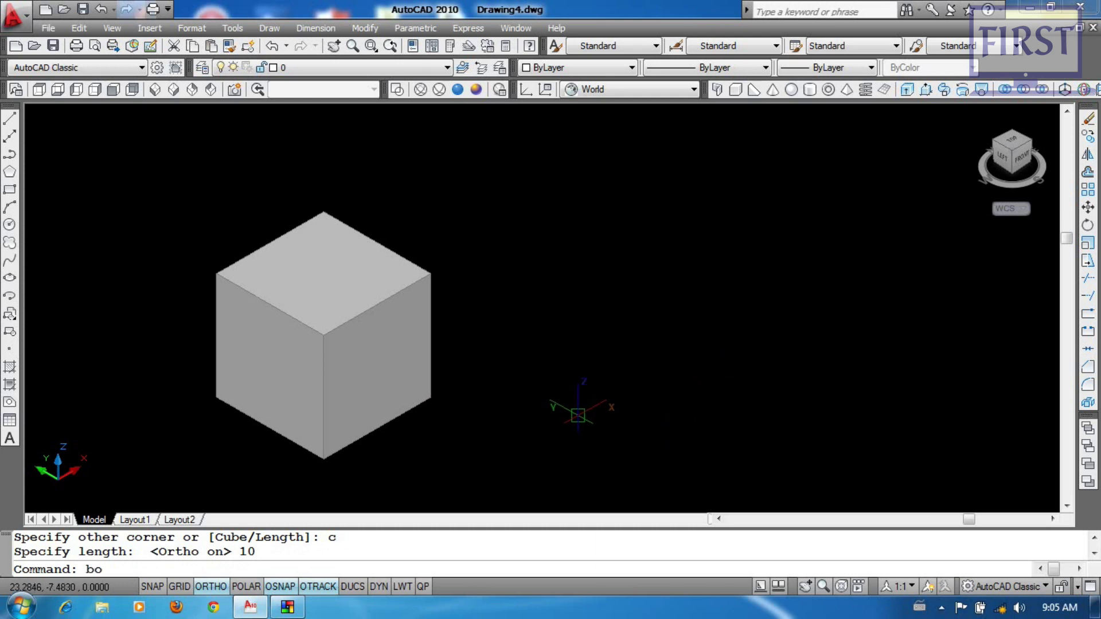
# Step: Draw a box beside the cube with length 10, width 20, height 30
pyautogui.write('x')
pyautogui.press('Return')
pyautogui.moveTo(585, 418); pyautogui.dragTo(502, 372, button='middle')
pyautogui.click(658, 438)
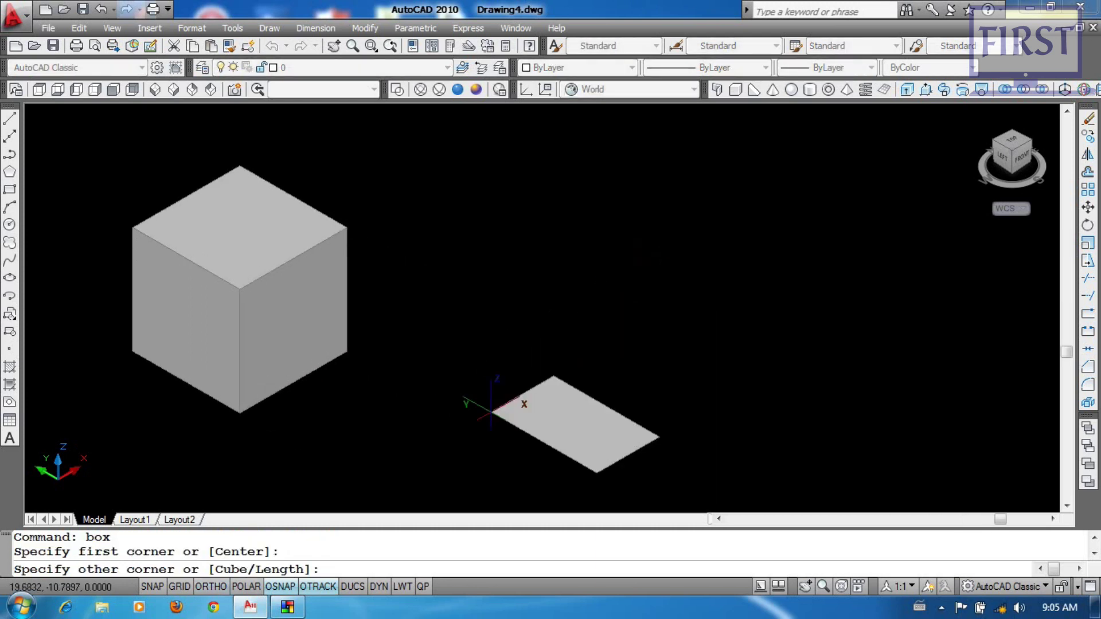
pyautogui.write('l')
pyautogui.press('Return')
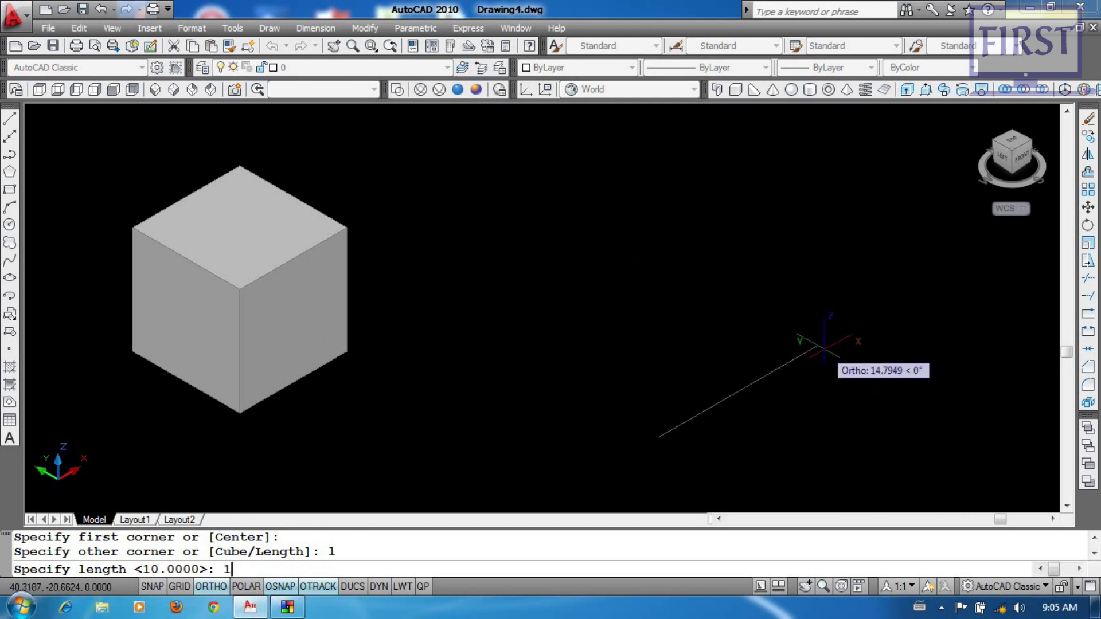
pyautogui.write('0')
pyautogui.press('Return')
pyautogui.write('20')
pyautogui.press('Return')
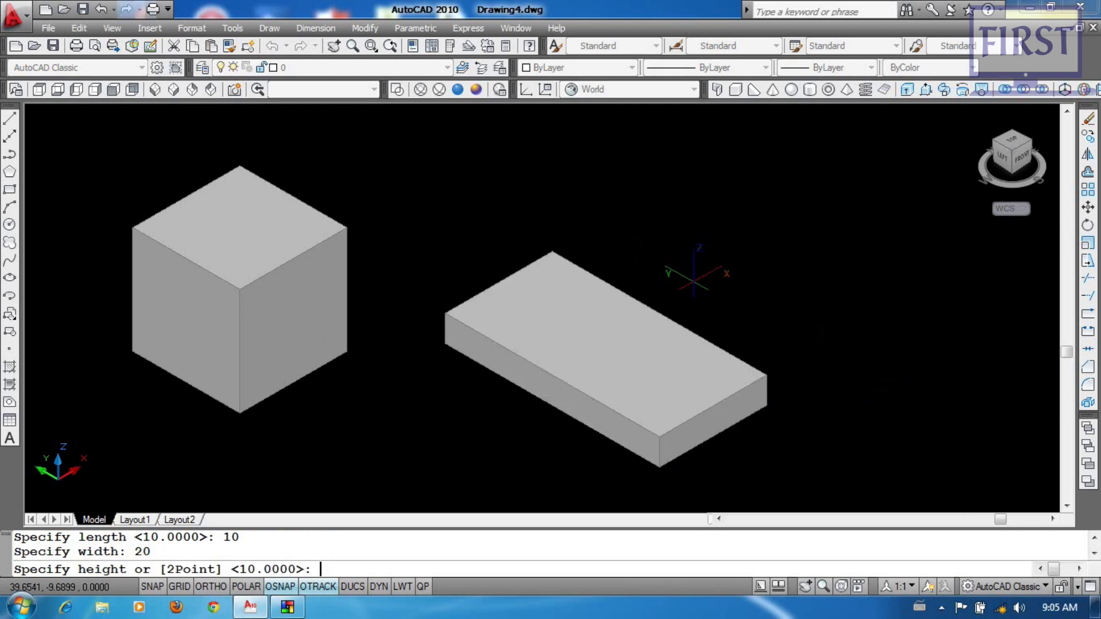
pyautogui.press('Return')
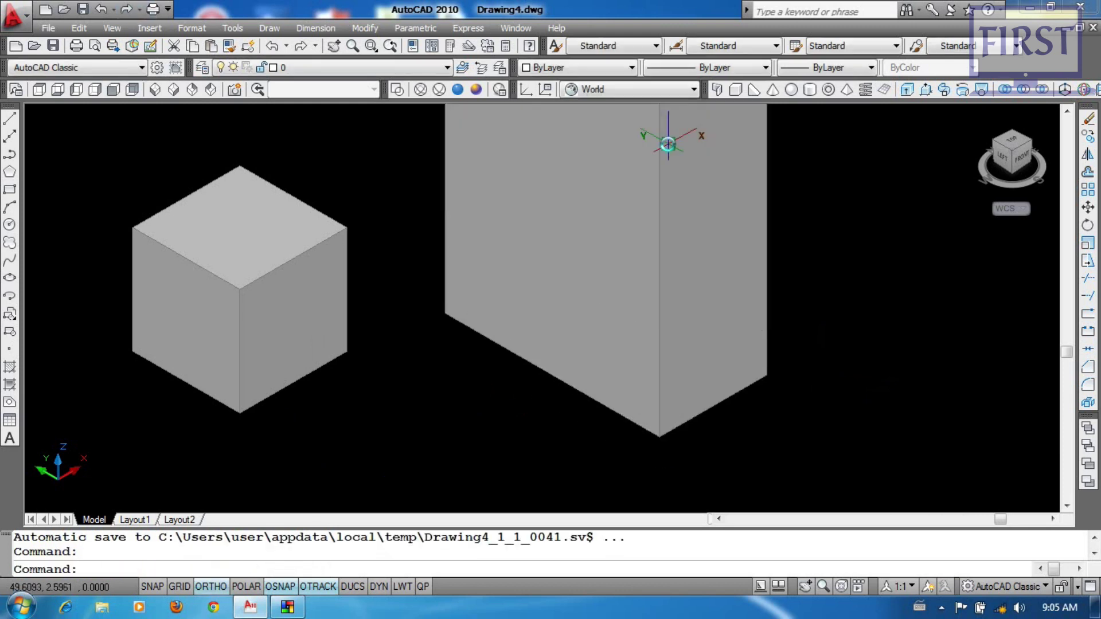
# Step: Regenerate the drawing twice and pan the view left
pyautogui.scroll(-3, 659, 258)
pyautogui.scroll(-2, 705, 344)
pyautogui.write('re')
pyautogui.press('Return')
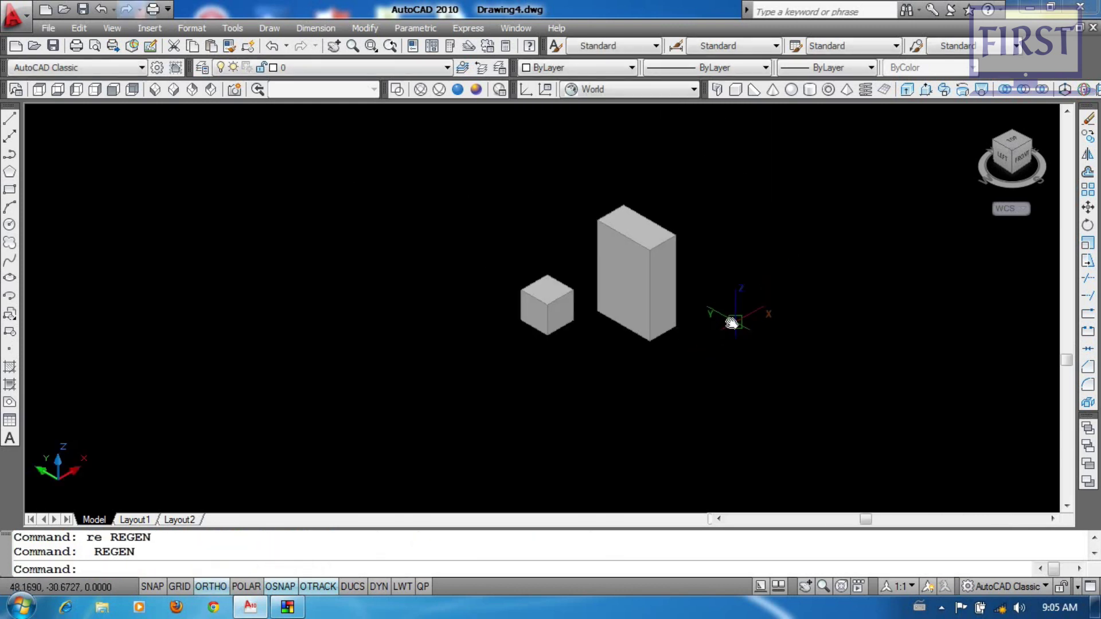
pyautogui.click(802, 284)
pyautogui.click(781, 324)
pyautogui.press('Return')
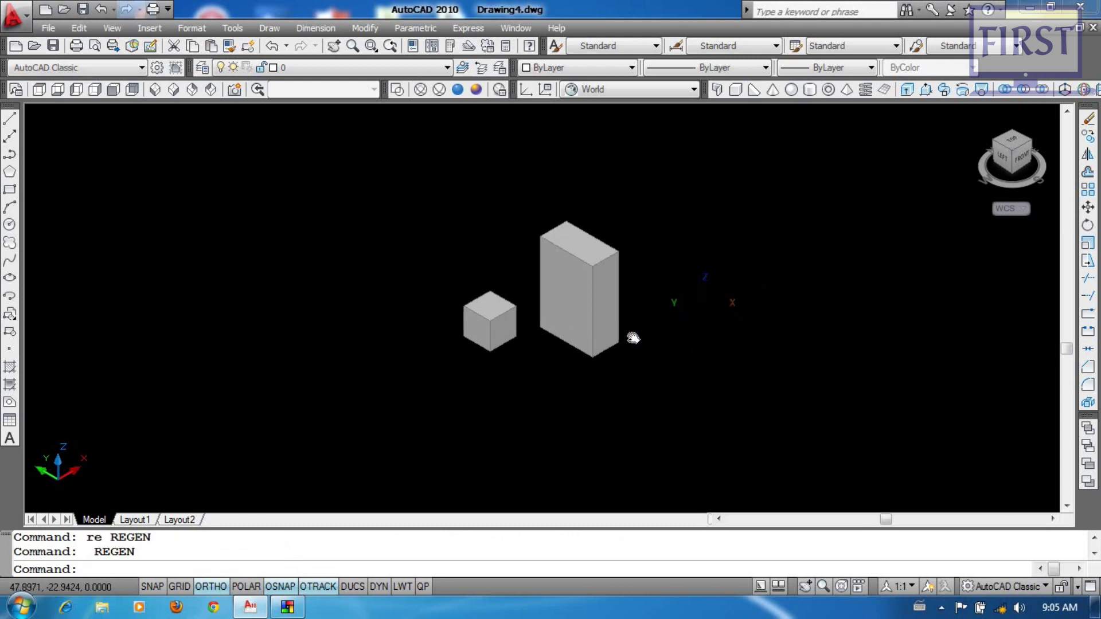
pyautogui.scroll(2, 659, 327)
pyautogui.moveTo(659, 327); pyautogui.dragTo(506, 340, button='middle')
# Step: Start another BOX and place its first corner
pyautogui.write('re')
pyautogui.moveTo(677, 313); pyautogui.dragTo(602, 312, button='middle')
pyautogui.press('BackSpace')
pyautogui.press('BackSpace')
pyautogui.write('box')
pyautogui.press('Return')
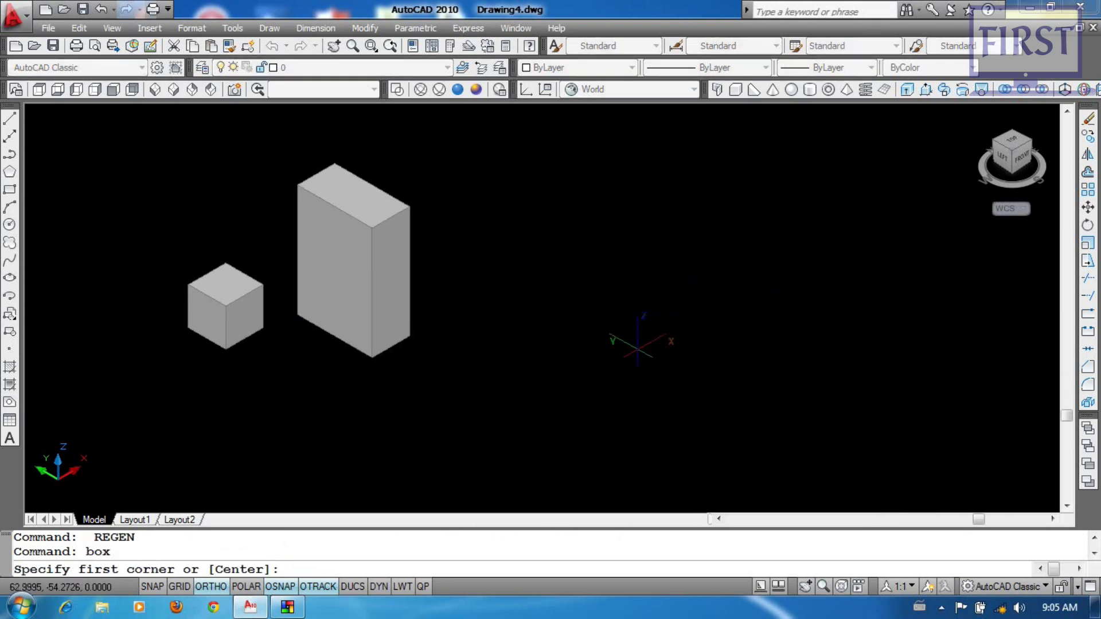
pyautogui.click(622, 439)
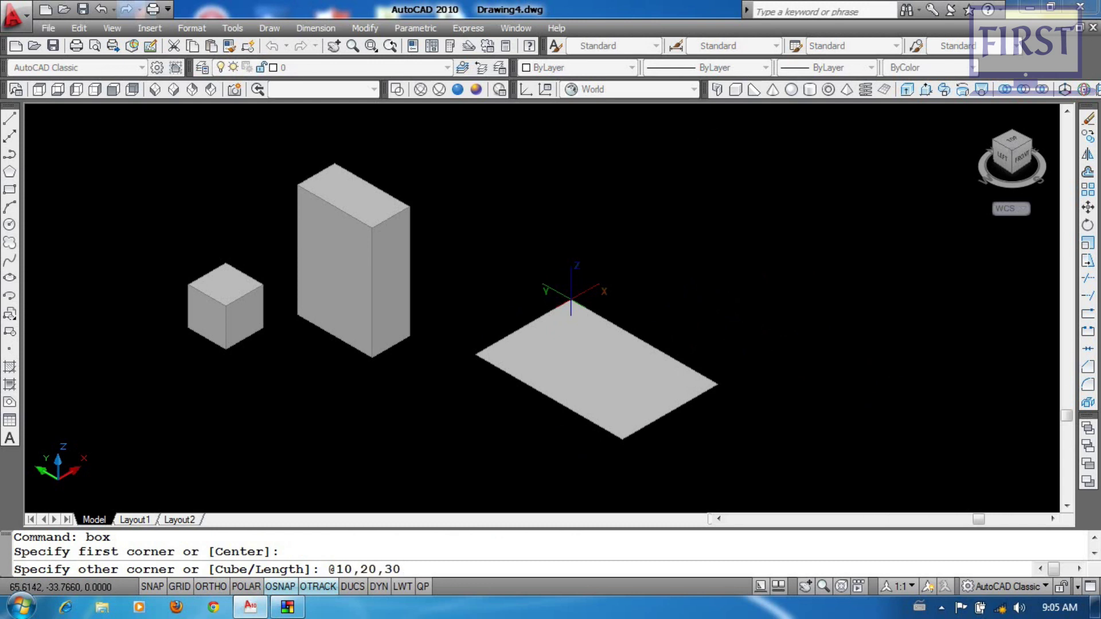
pyautogui.press('Return')
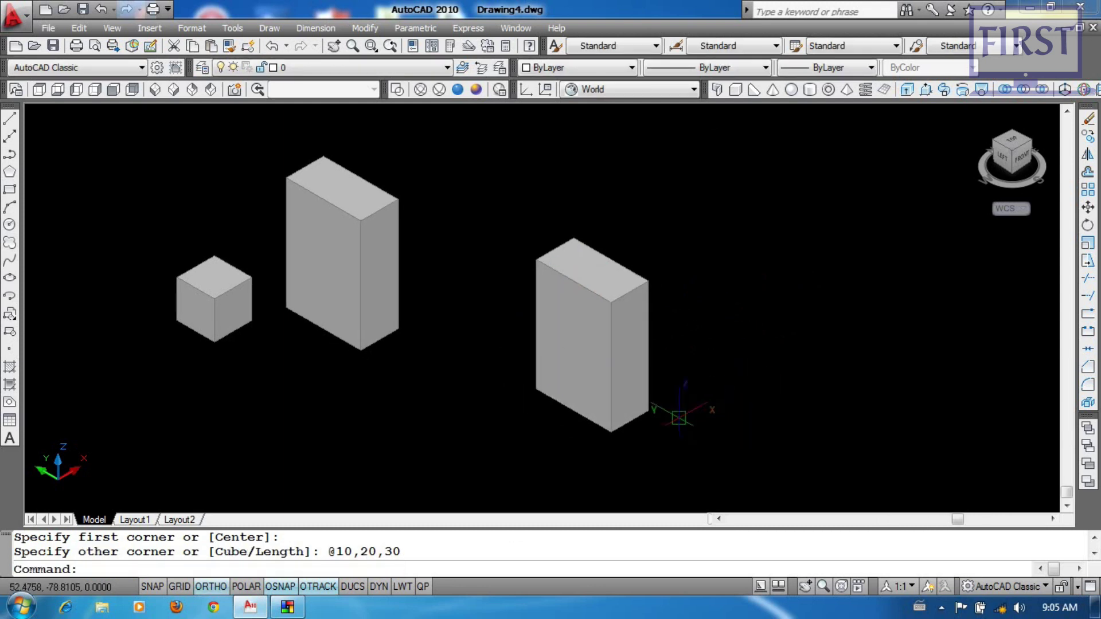
pyautogui.click(211, 370)
pyautogui.click(150, 243)
pyautogui.write('e')
pyautogui.press('Return')
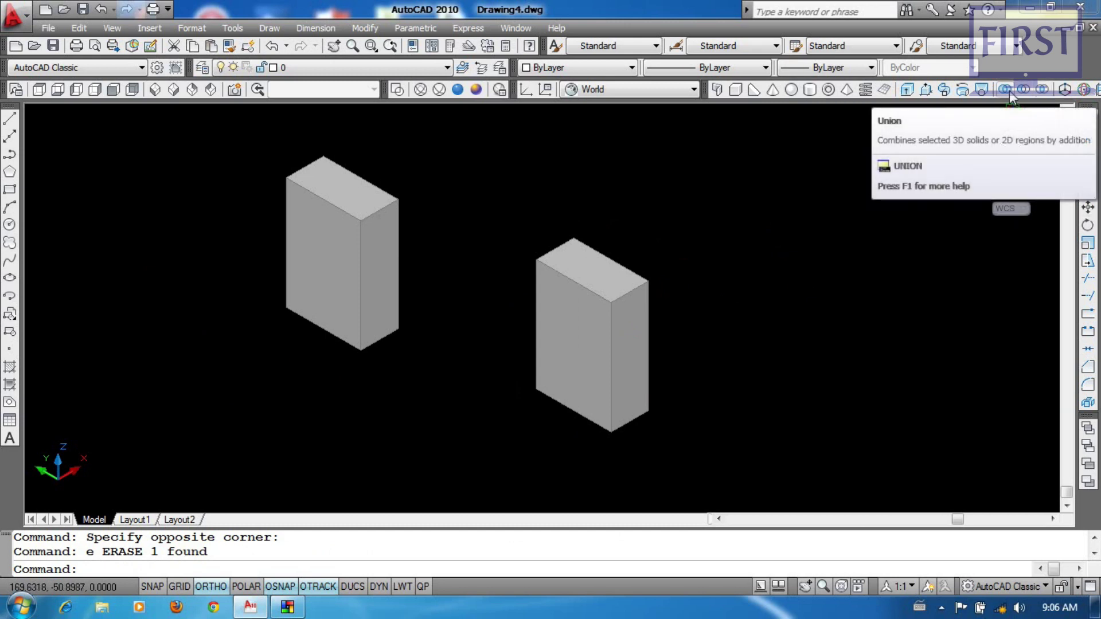
pyautogui.moveTo(1004, 89)
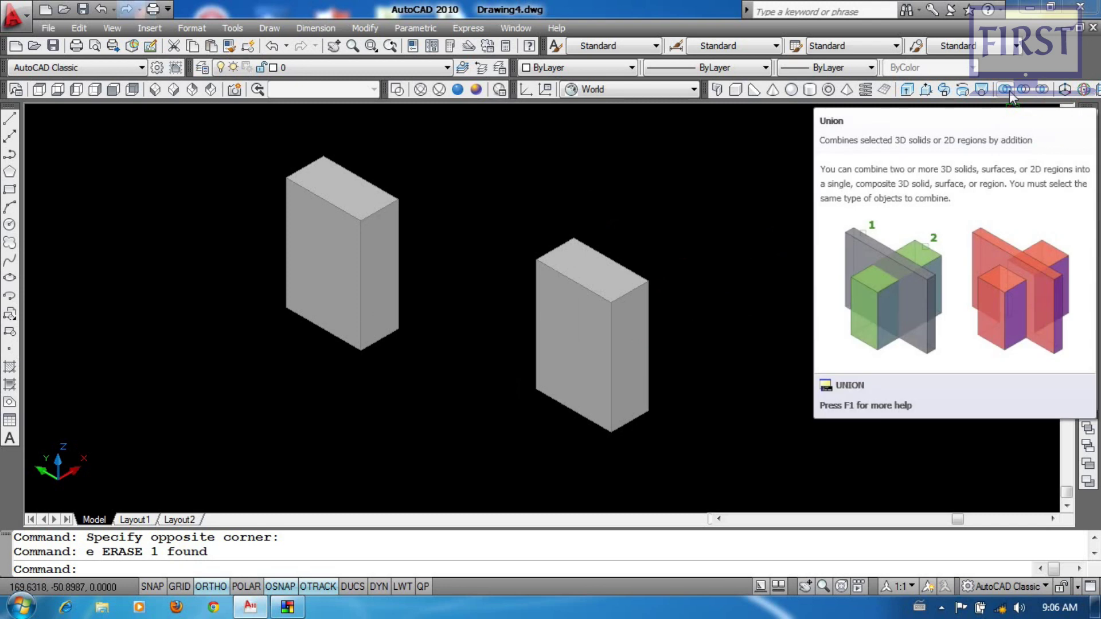
pyautogui.moveTo(724, 321); pyautogui.dragTo(755, 352)
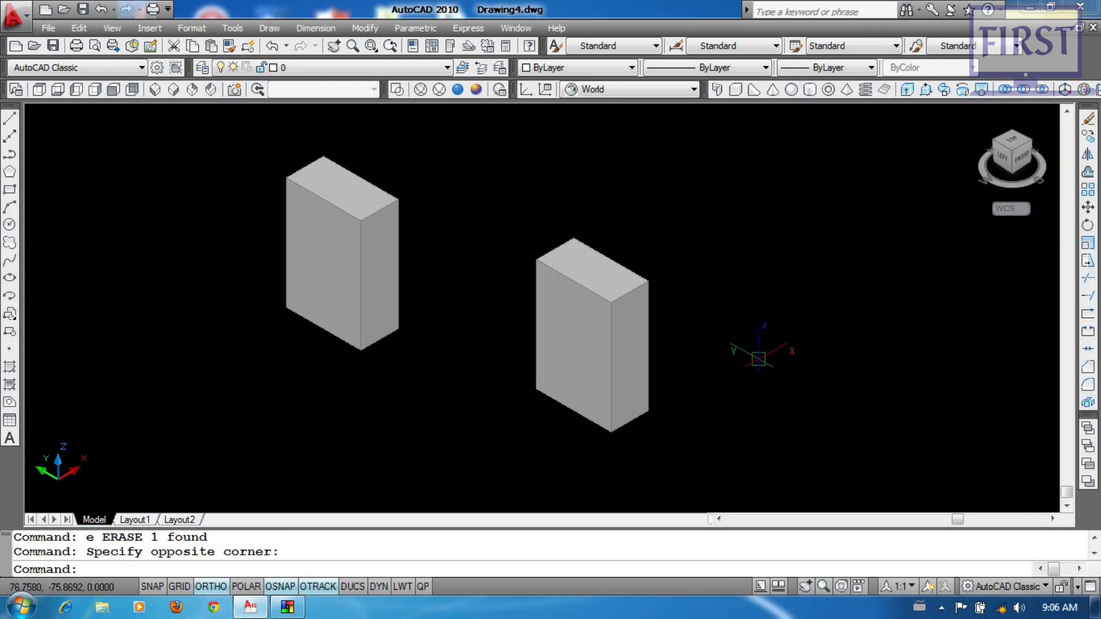
# Step: Move the right box so it partly overlaps the left box
pyautogui.write('m')
pyautogui.press('Return')
pyautogui.click(561, 347)
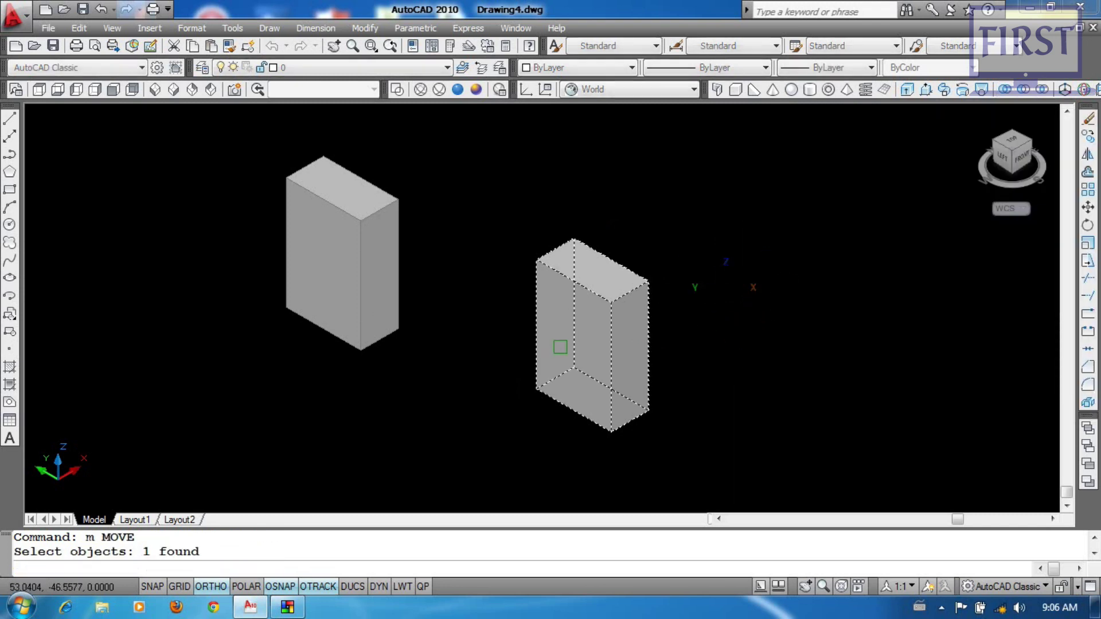
pyautogui.press('Return')
pyautogui.click(550, 376)
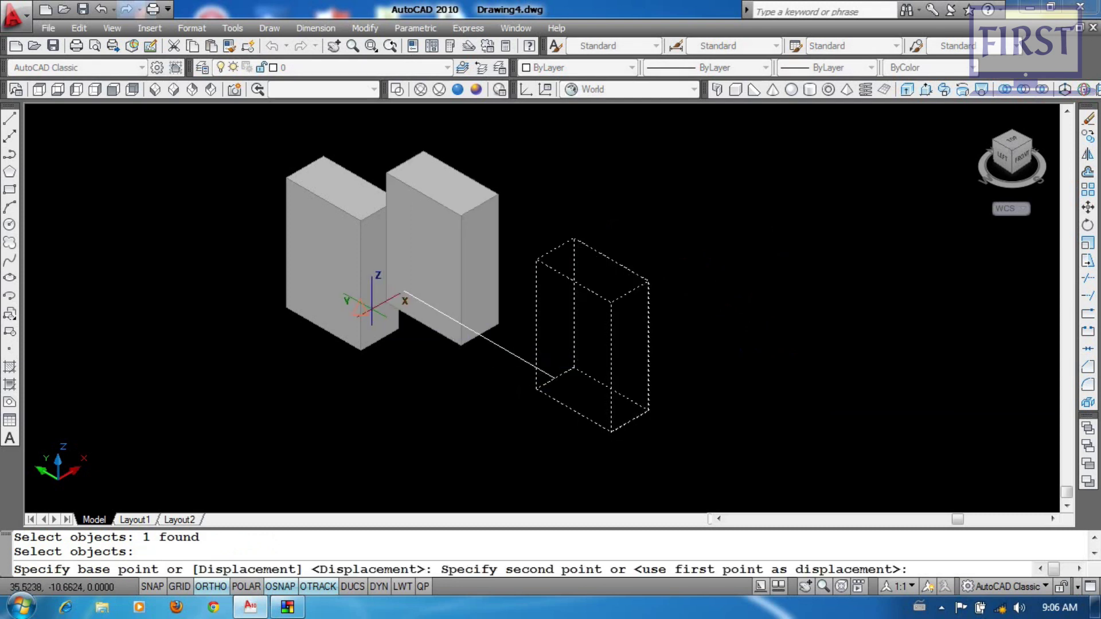
pyautogui.click(358, 312)
pyautogui.scroll(2, 599, 304)
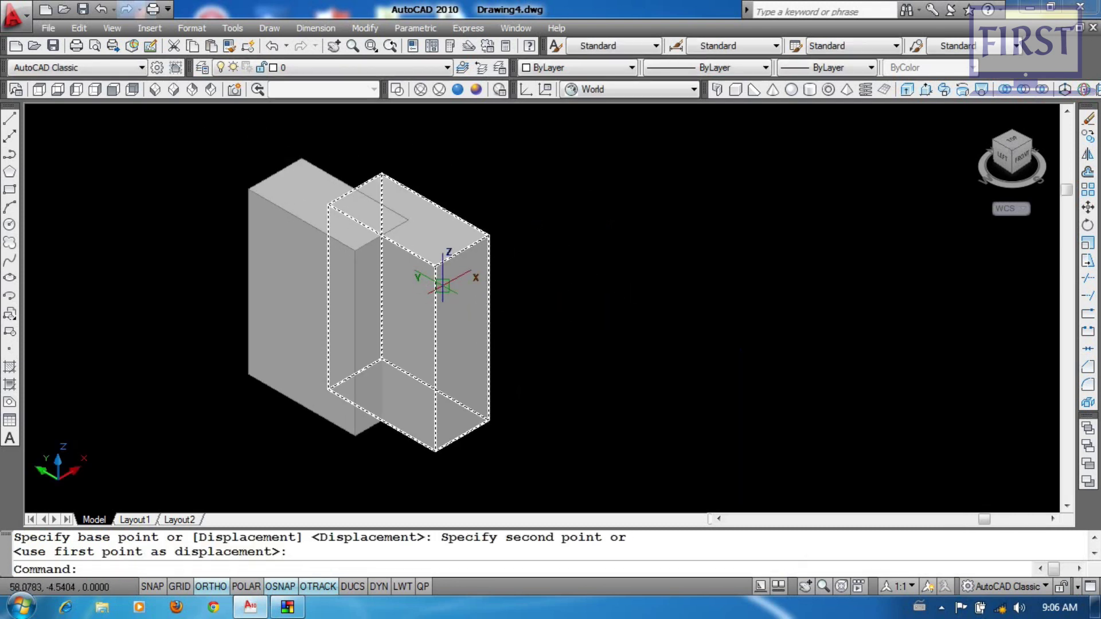
pyautogui.scroll(2, 188, 142)
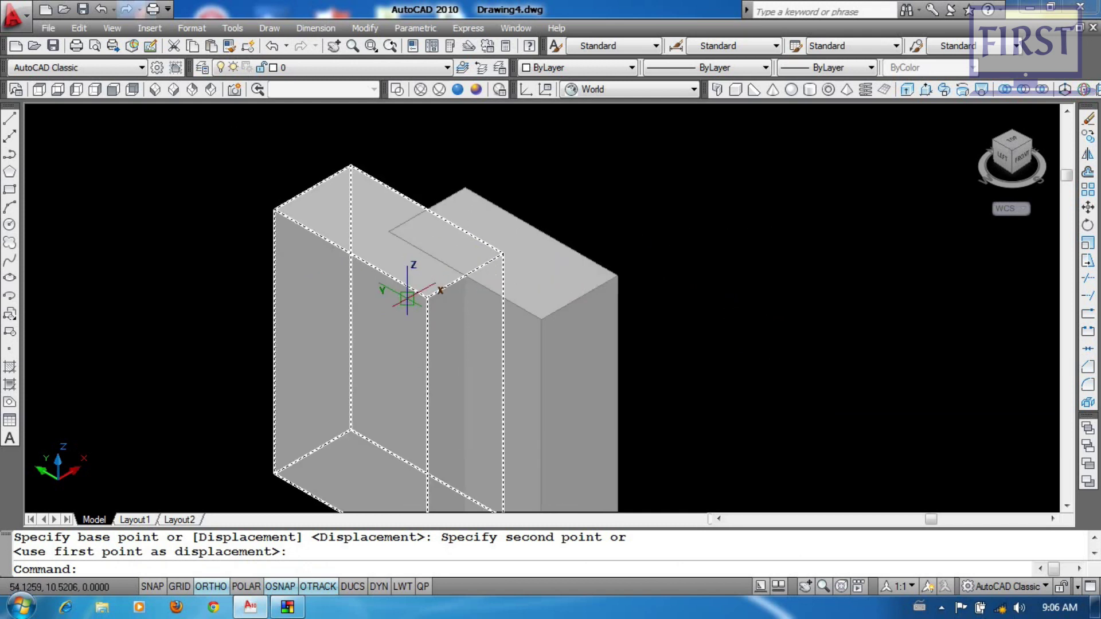
pyautogui.moveTo(541, 324); pyautogui.dragTo(509, 285, button='middle')
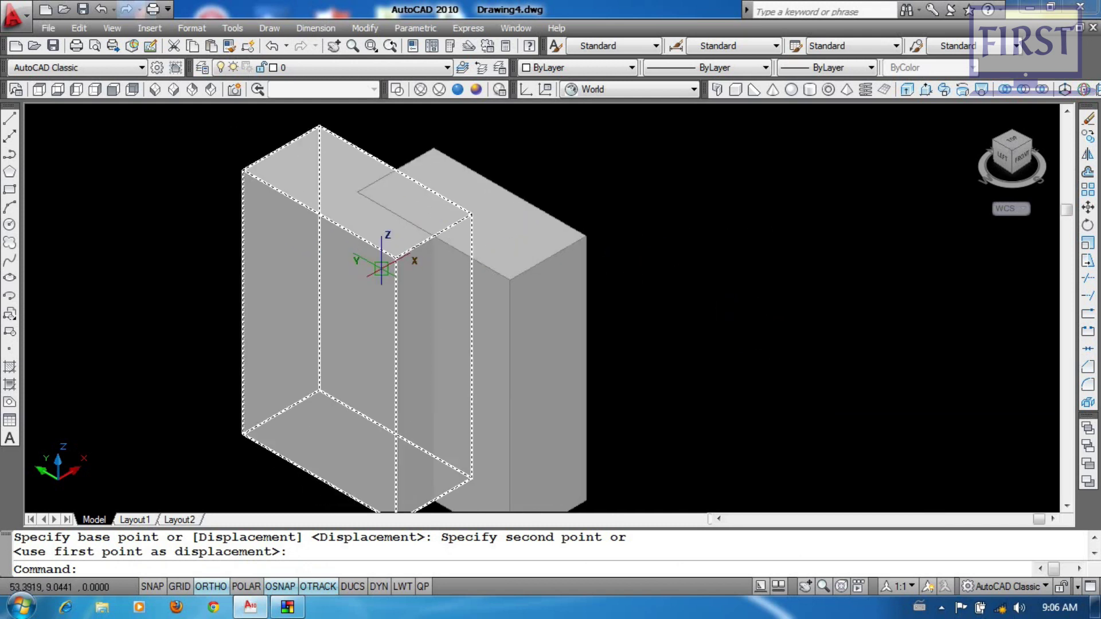
pyautogui.moveTo(372, 276); pyautogui.dragTo(359, 279, button='middle')
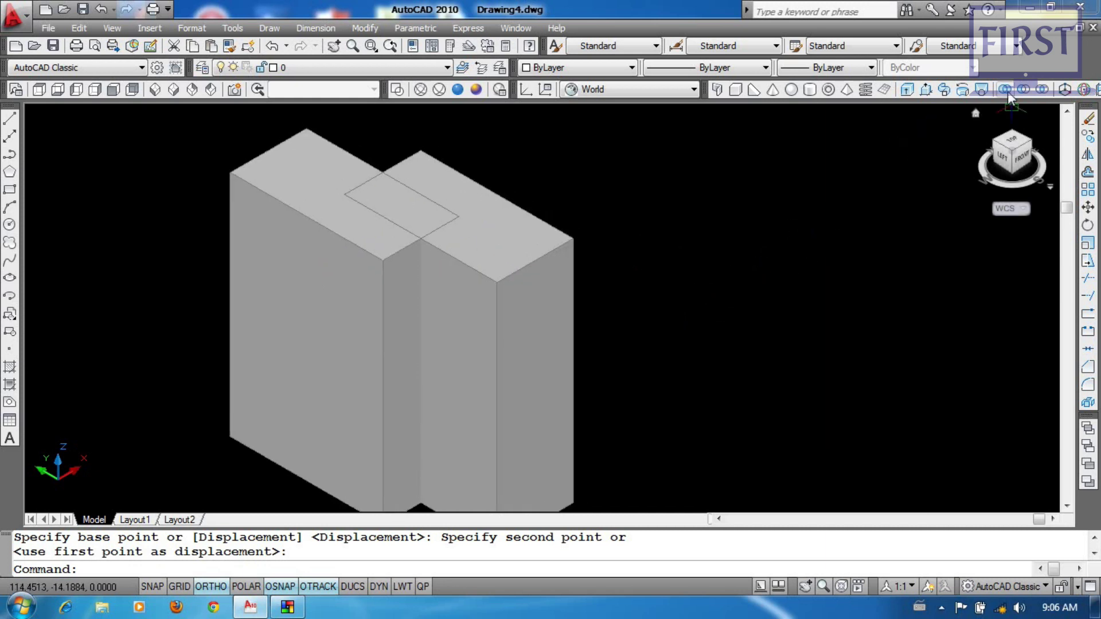
# Step: Union the two tall boxes into one solid using a crossing-window selection
pyautogui.click(814, 313)
pyautogui.click(753, 359)
pyautogui.write('i')
pyautogui.press('Return')
pyautogui.click(653, 215)
pyautogui.click(307, 315)
pyautogui.press('Return')
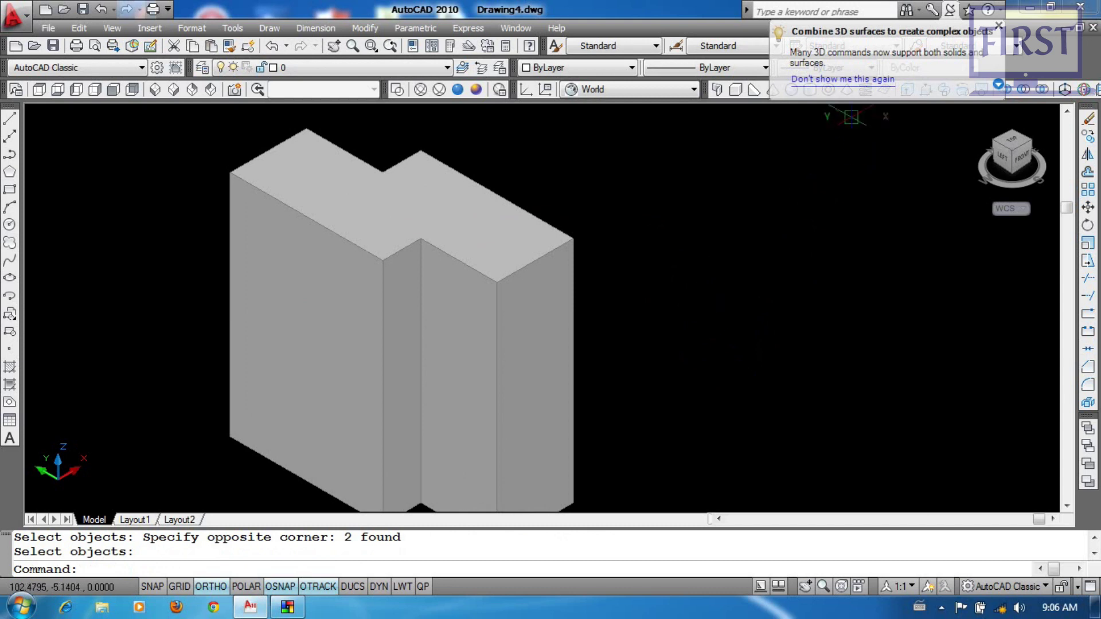
pyautogui.moveTo(693, 304); pyautogui.dragTo(701, 301, button='middle')
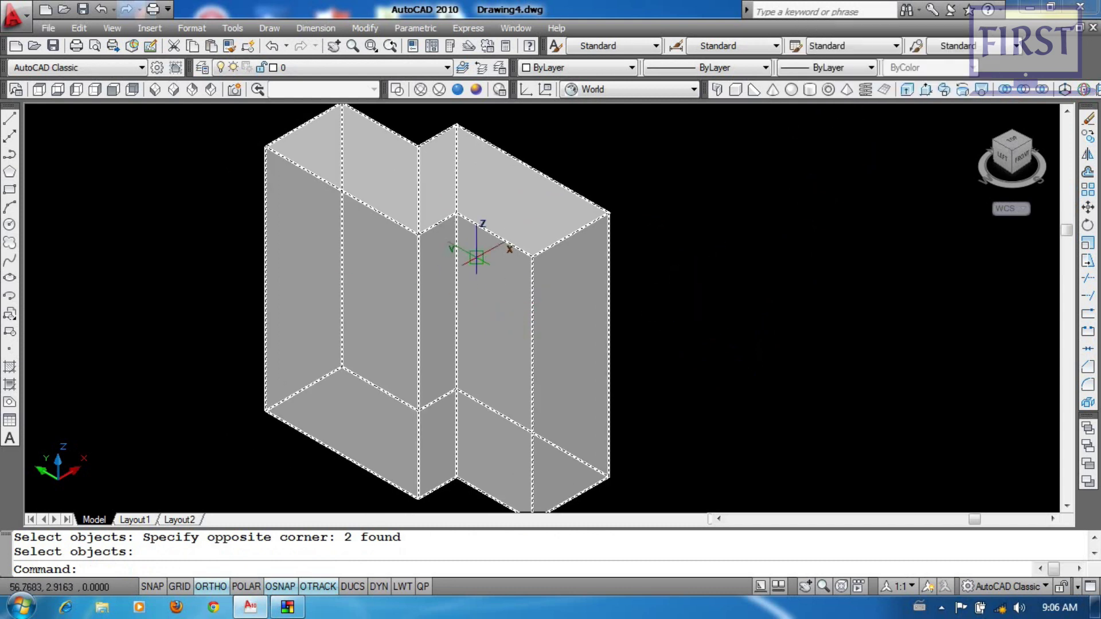
# Step: Undo the pan and the union, then union both boxes again and undo it
pyautogui.write('u')
pyautogui.press('Return')
pyautogui.write('u')
pyautogui.press('Return')
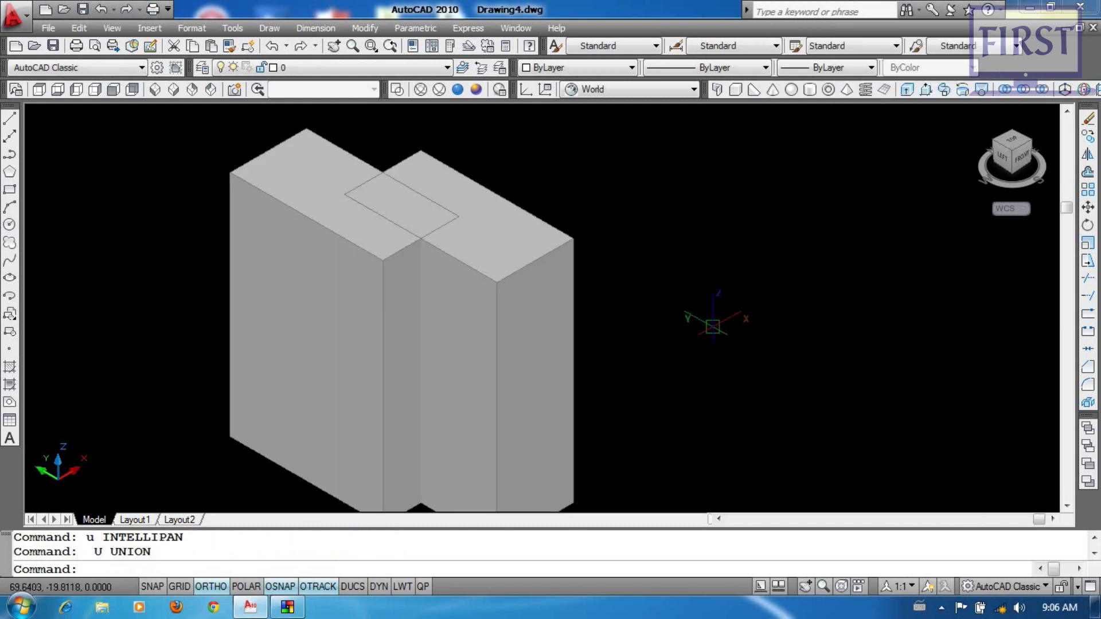
pyautogui.write('u')
pyautogui.press('Return')
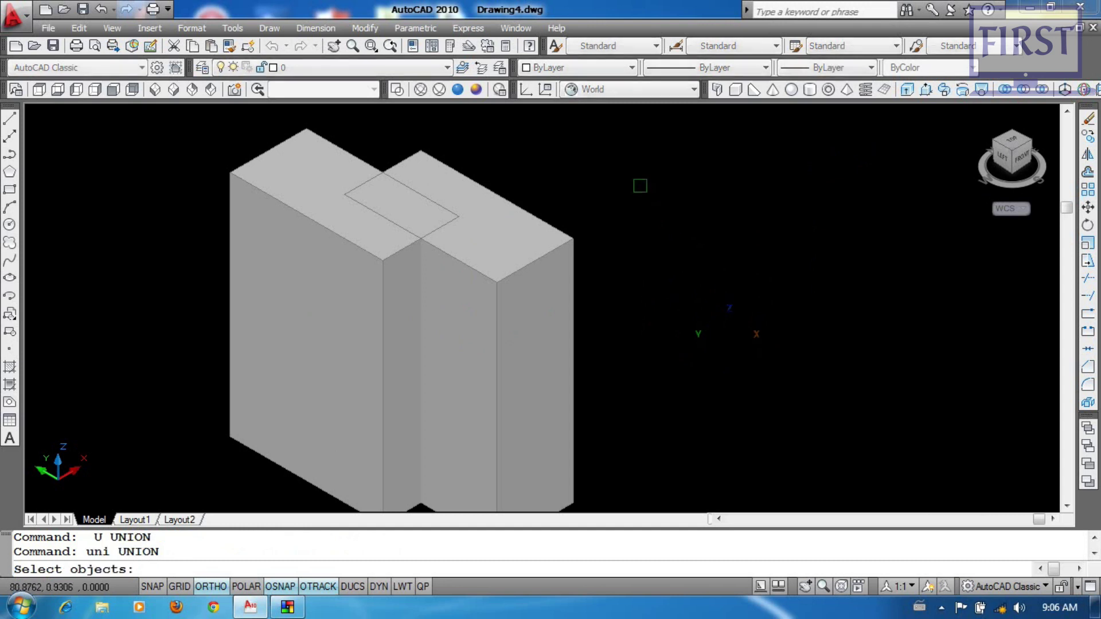
pyautogui.click(640, 185)
pyautogui.click(208, 365)
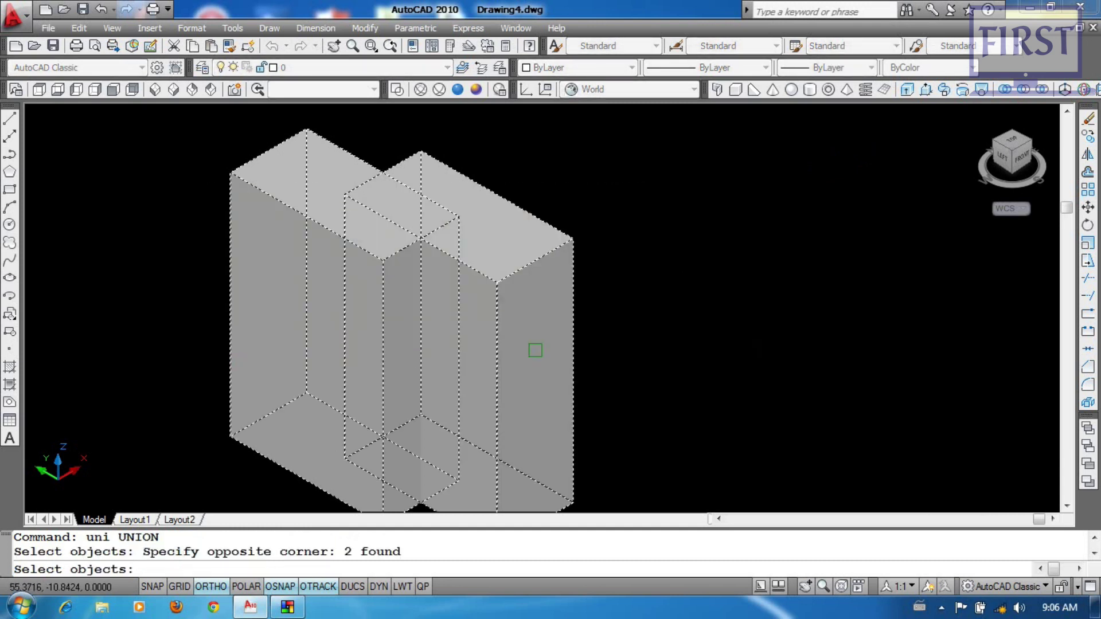
pyautogui.press('Return')
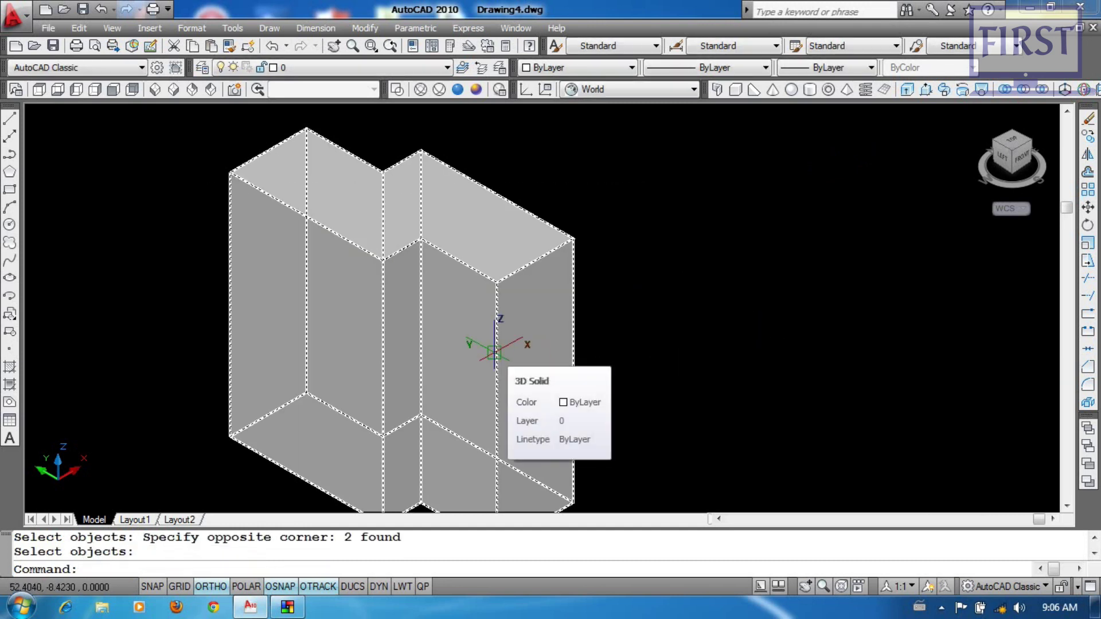
pyautogui.write('u')
pyautogui.press('Return')
# Step: Undo the earlier move so the two boxes stand apart
pyautogui.moveTo(590, 365); pyautogui.dragTo(579, 325, button='middle')
pyautogui.scroll(-2, 580, 326)
pyautogui.write('u')
pyautogui.press('Return')
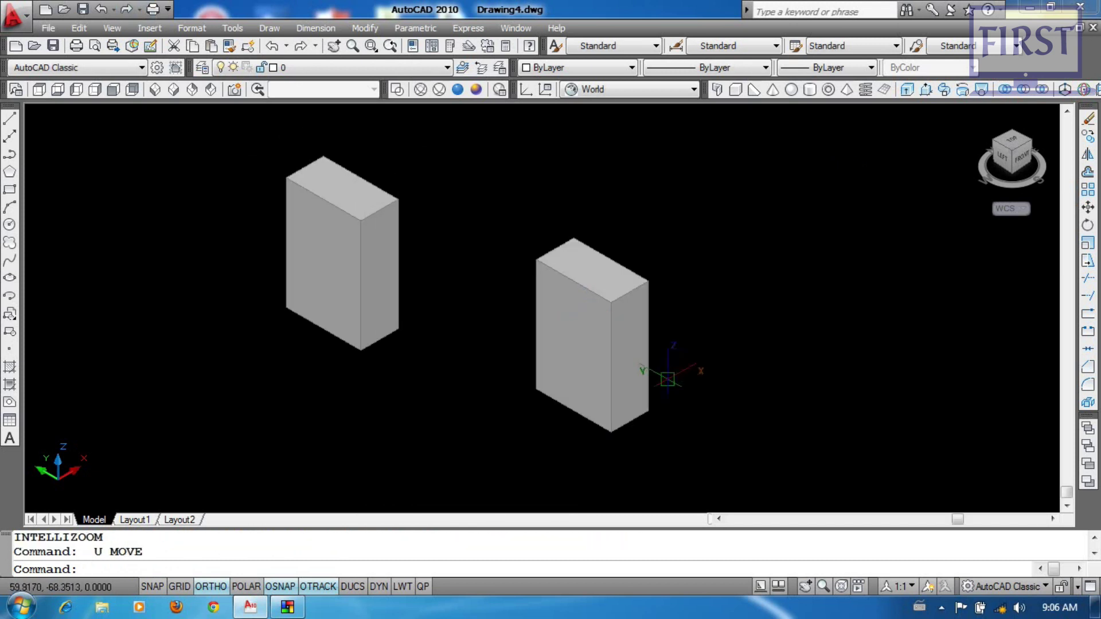
# Step: Run UNI on both boxes once more with a crossing window, then undo it
pyautogui.write('uni')
pyautogui.press('Return')
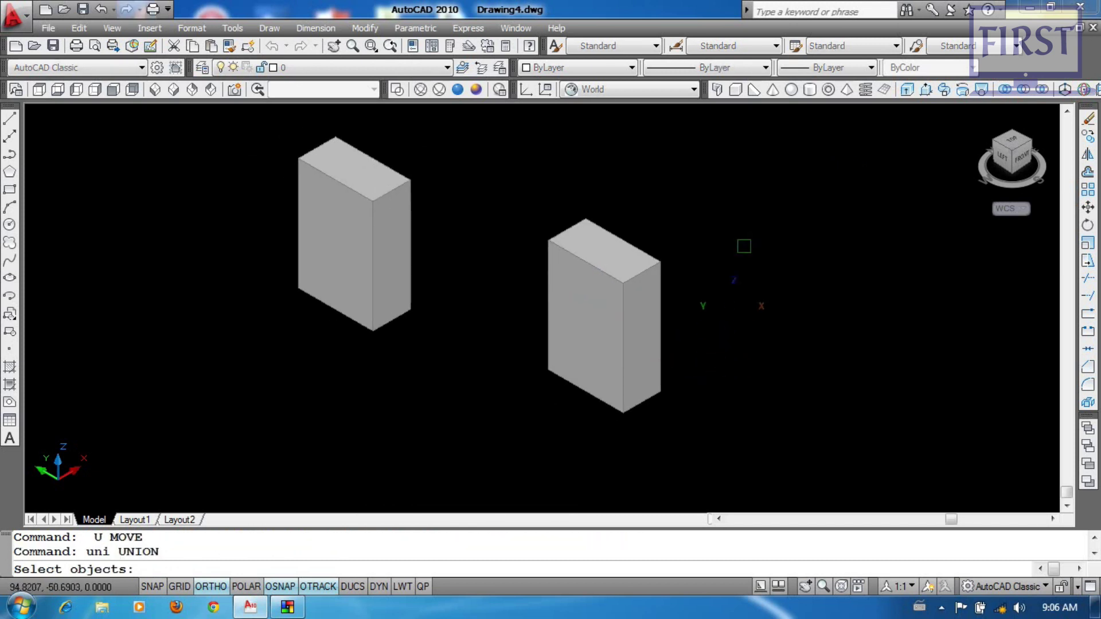
pyautogui.click(755, 196)
pyautogui.click(423, 318)
pyautogui.press('Return')
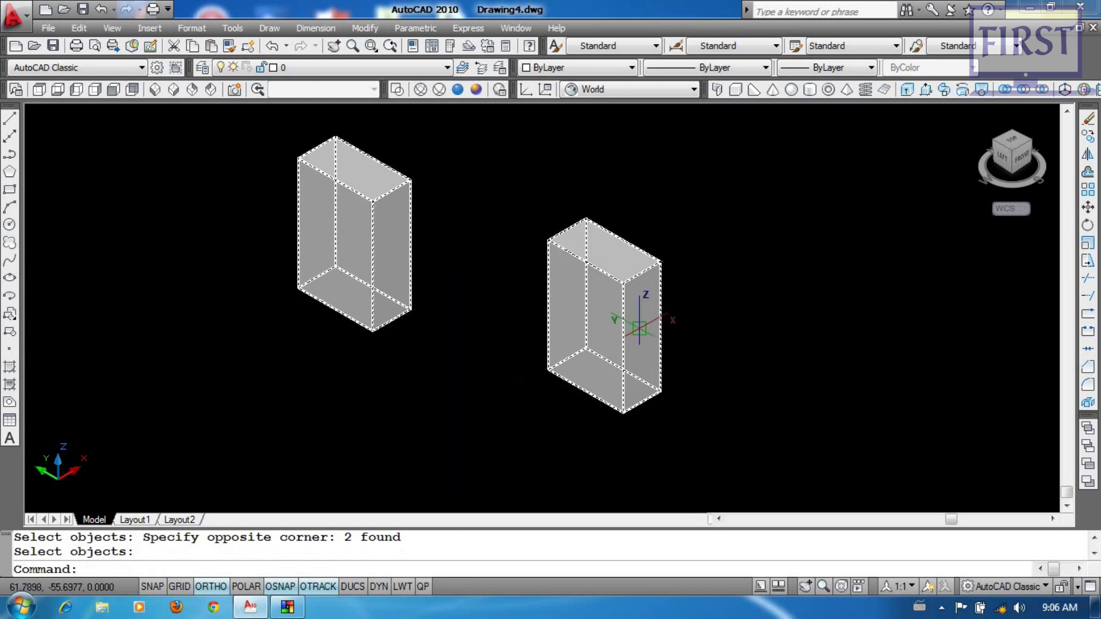
pyautogui.write('u')
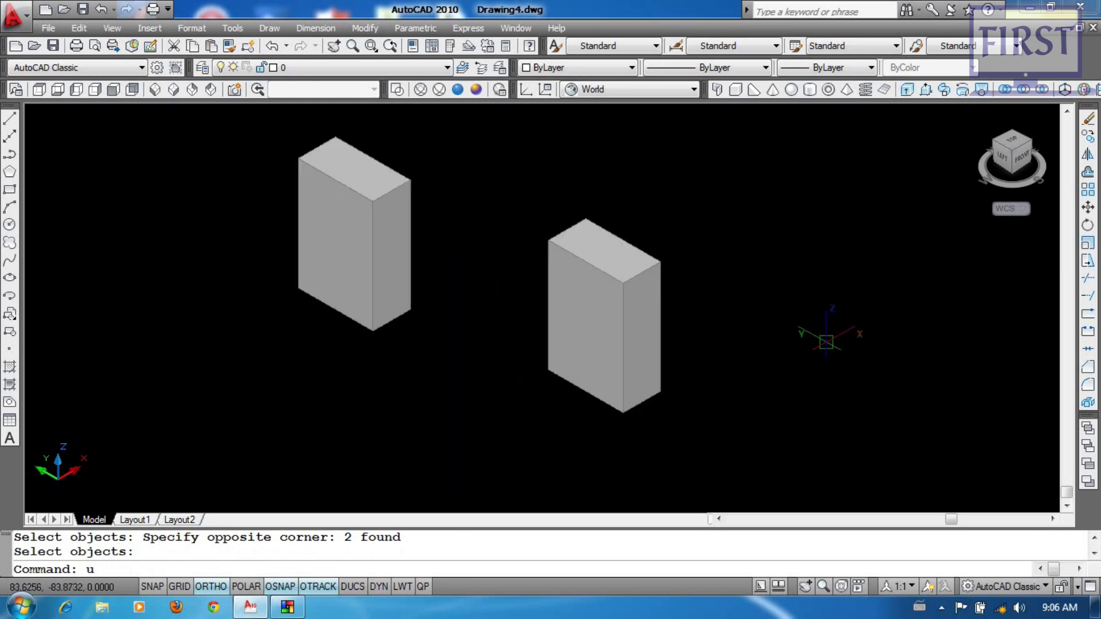
pyautogui.press('Return')
pyautogui.press('Return')
# Step: Erase the small cube and move the right box to overlap the left box
pyautogui.click(224, 373)
pyautogui.click(172, 246)
pyautogui.write('e')
pyautogui.press('Return')
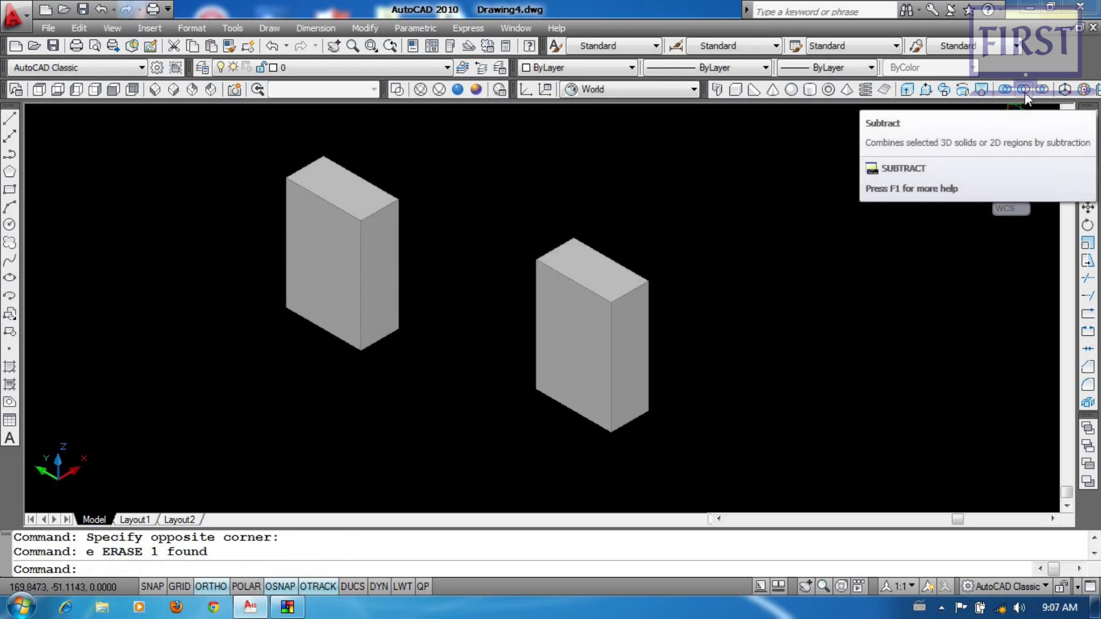
pyautogui.moveTo(980, 90)
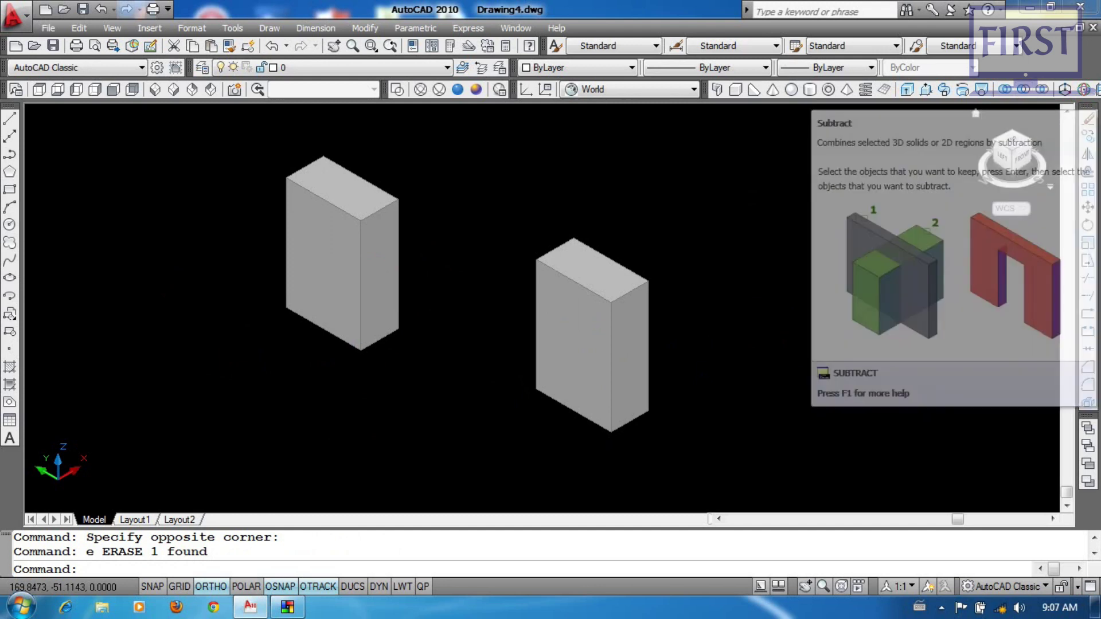
pyautogui.write('m')
pyautogui.press('Return')
pyautogui.click(633, 307)
pyautogui.press('Return')
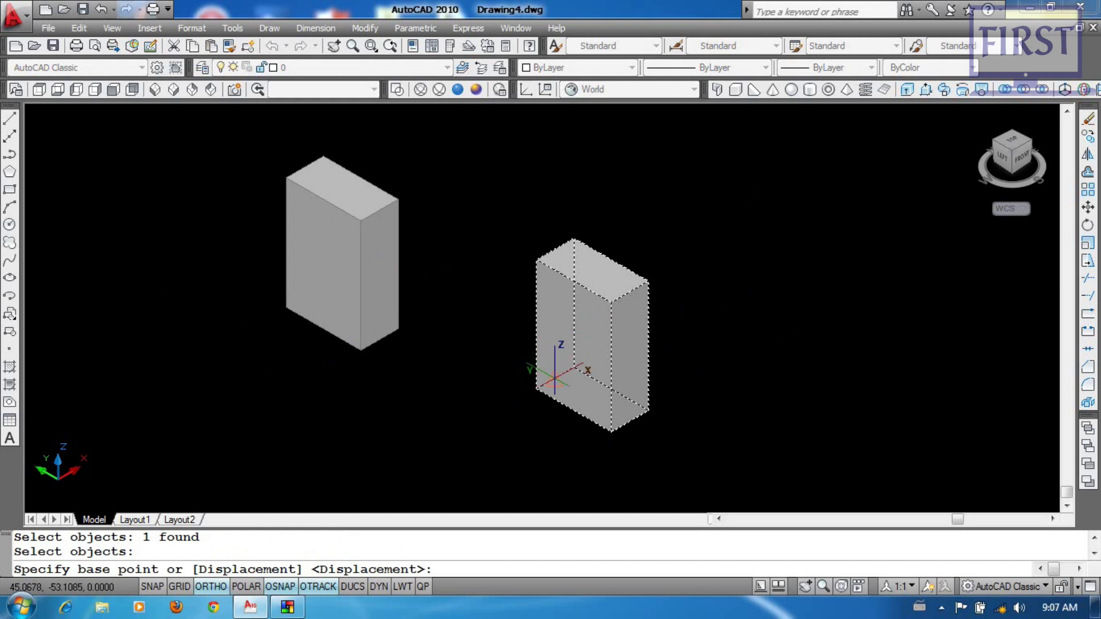
pyautogui.click(560, 361)
pyautogui.click(391, 312)
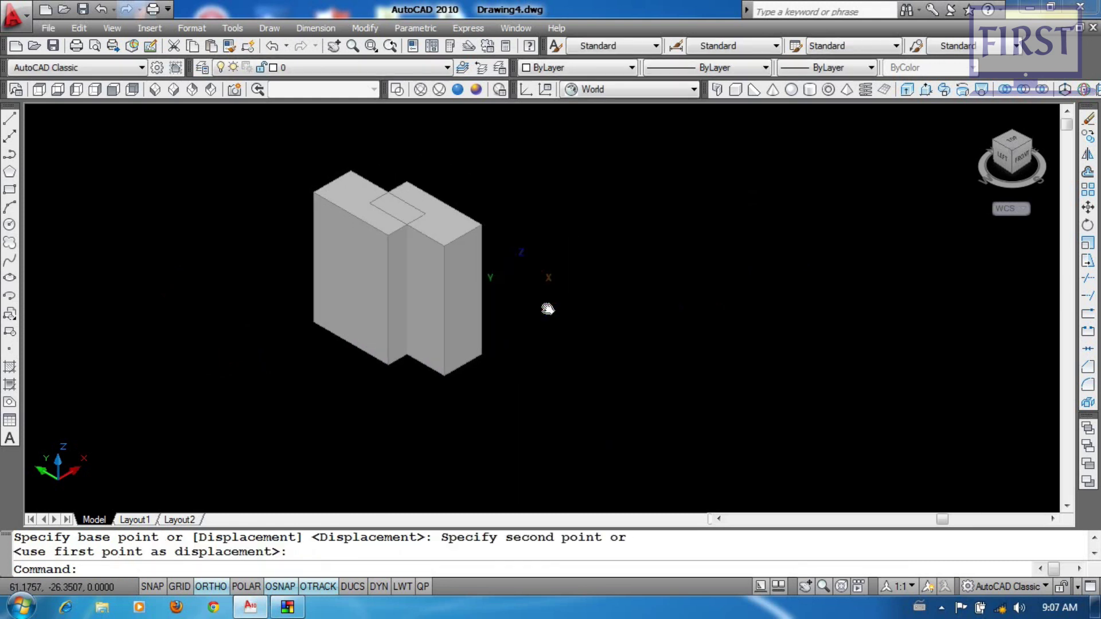
# Step: Subtract the right box from the left box, then undo the subtraction
pyautogui.write('su')
pyautogui.press('Return')
pyautogui.scroll(2, 563, 314)
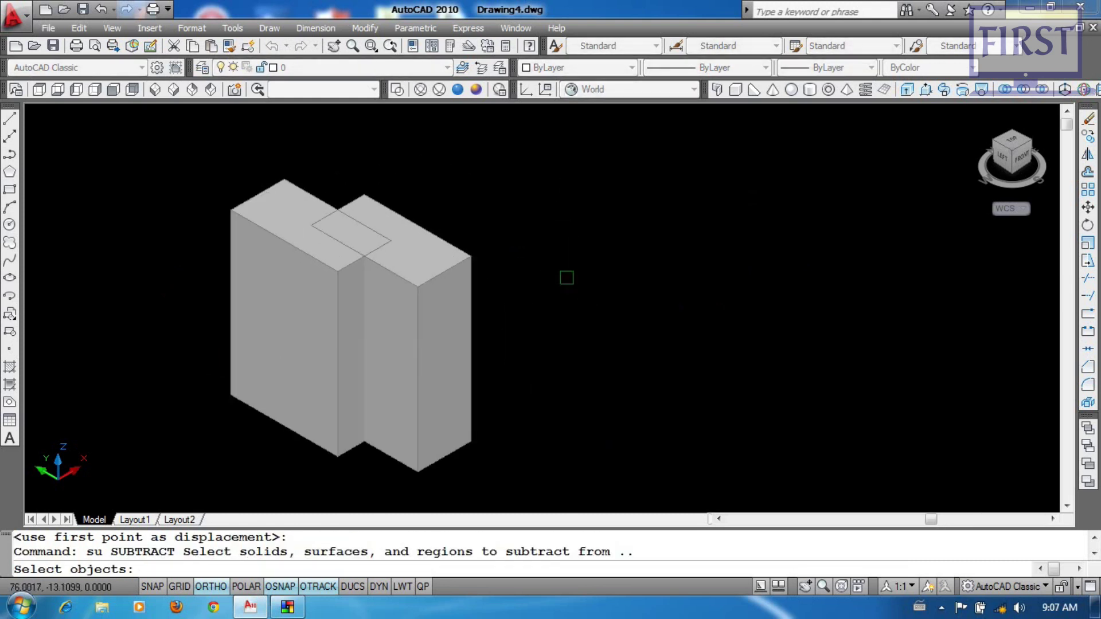
pyautogui.moveTo(566, 275); pyautogui.dragTo(639, 258, button='middle')
pyautogui.click(371, 170)
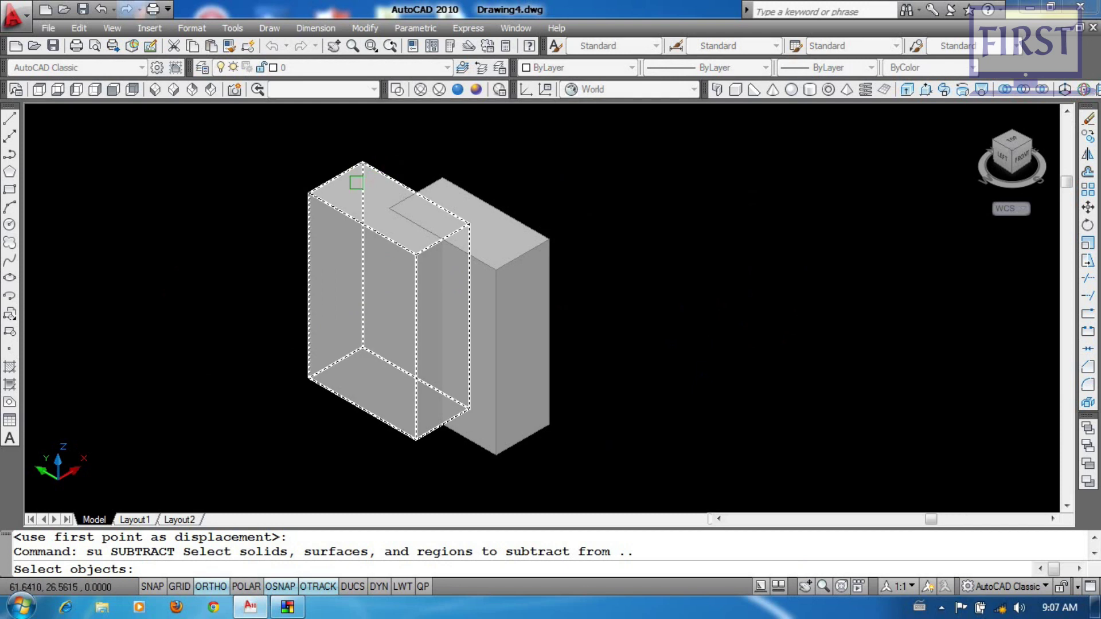
pyautogui.click(356, 182)
pyautogui.press('Return')
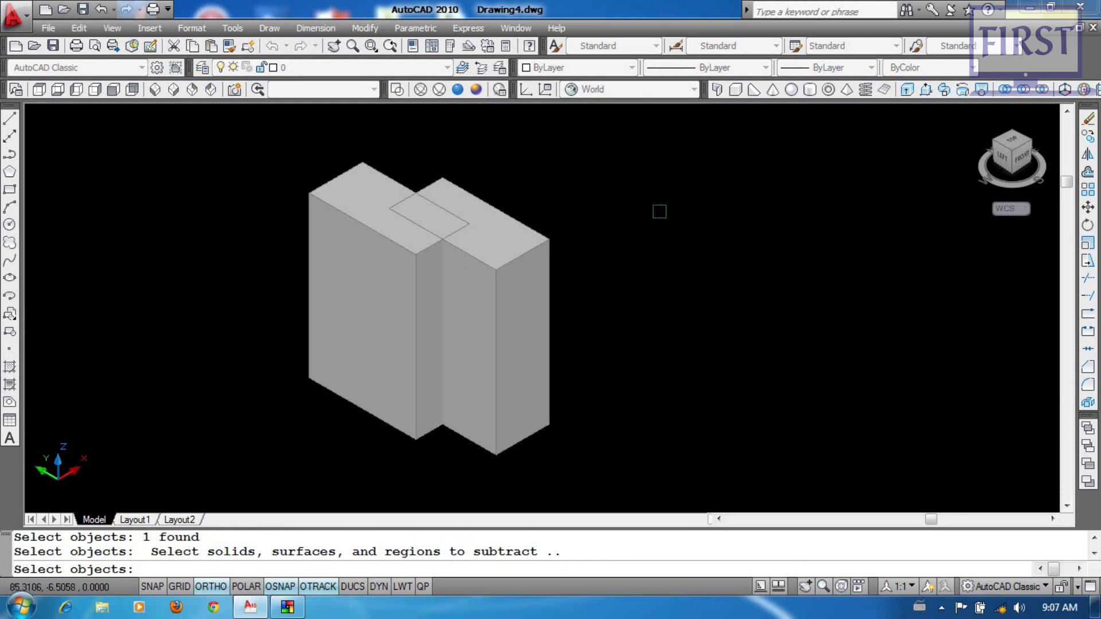
pyautogui.click(528, 251)
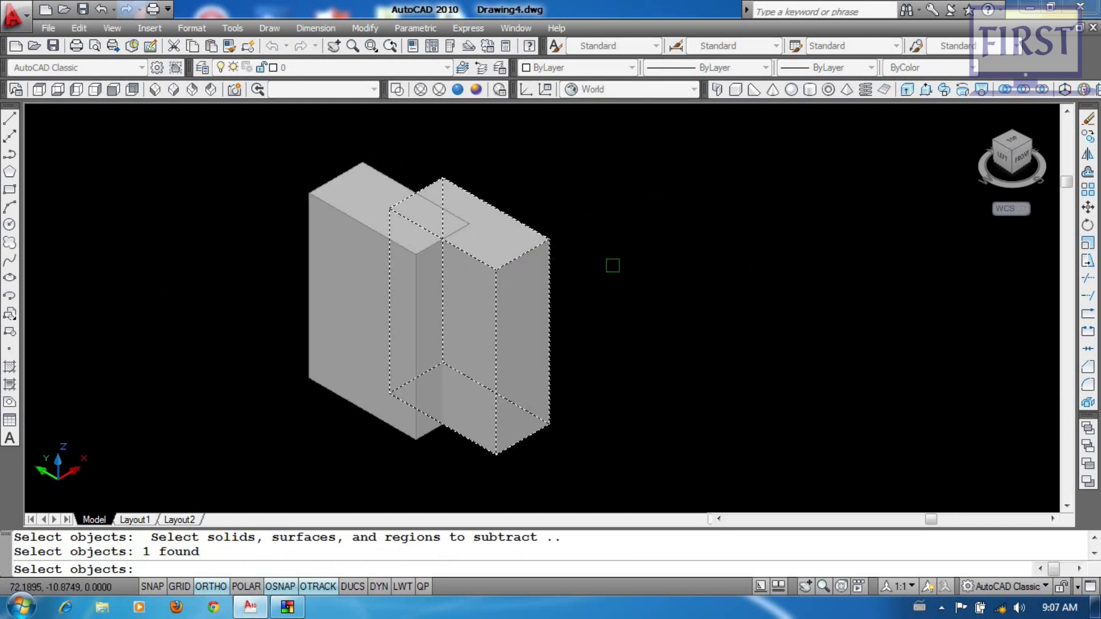
pyautogui.press('Return')
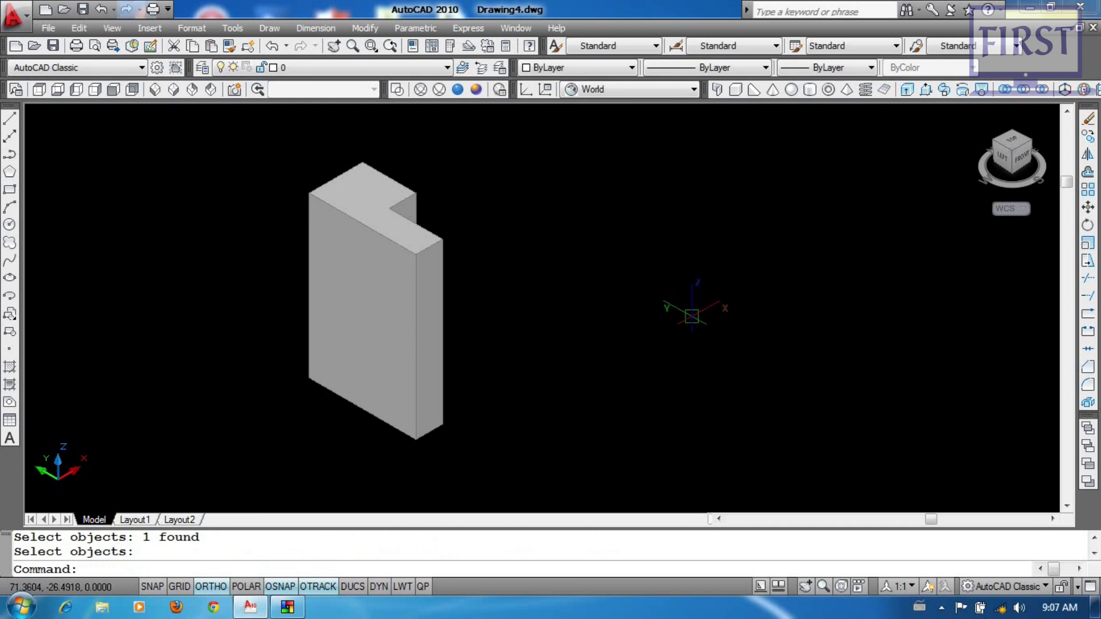
pyautogui.hotkey('ctrl', 'z')
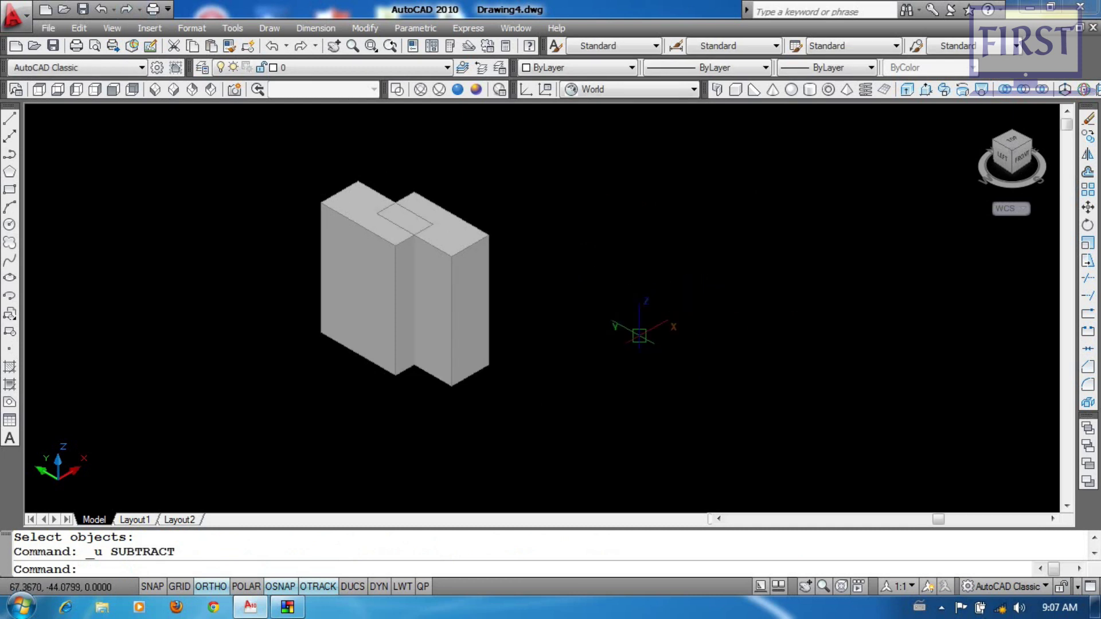
pyautogui.write('su')
pyautogui.press('Return')
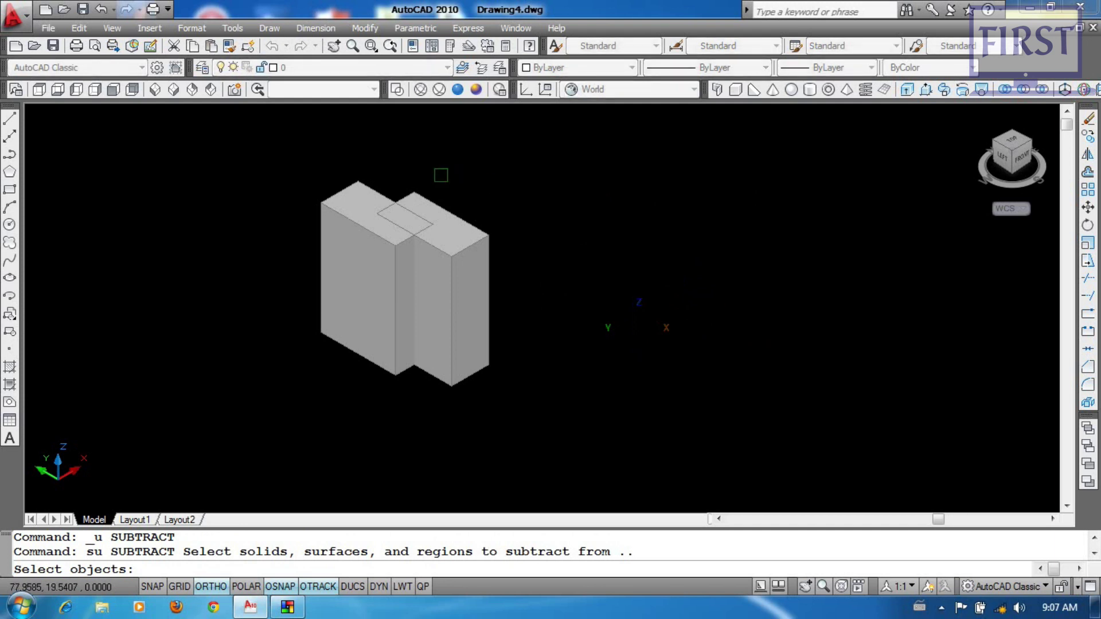
pyautogui.click(356, 185)
pyautogui.click(357, 185)
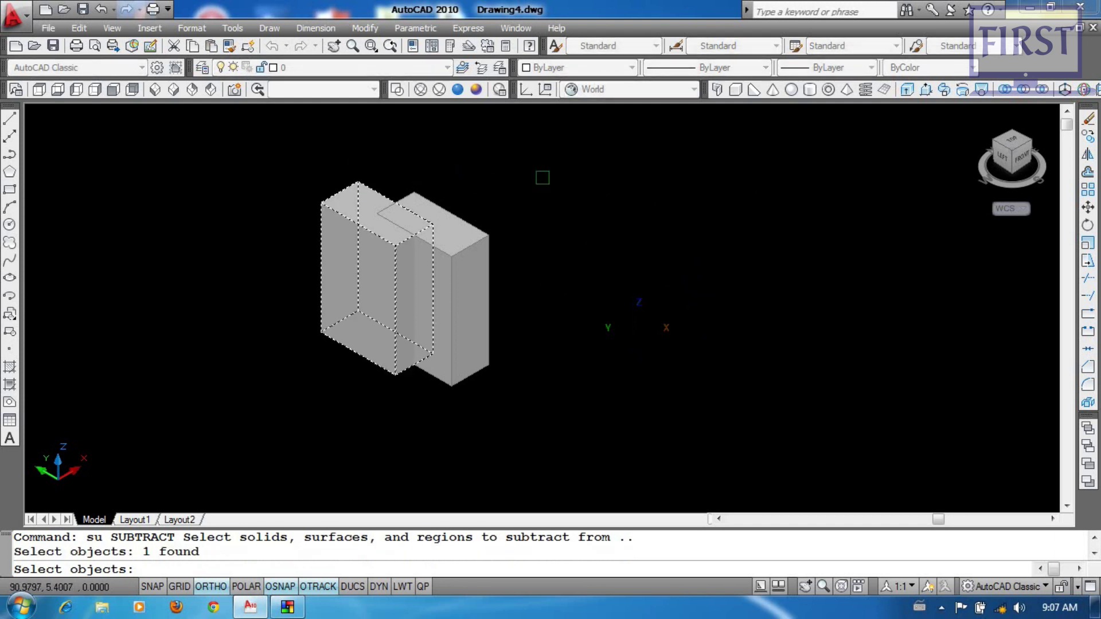
pyautogui.press('Return')
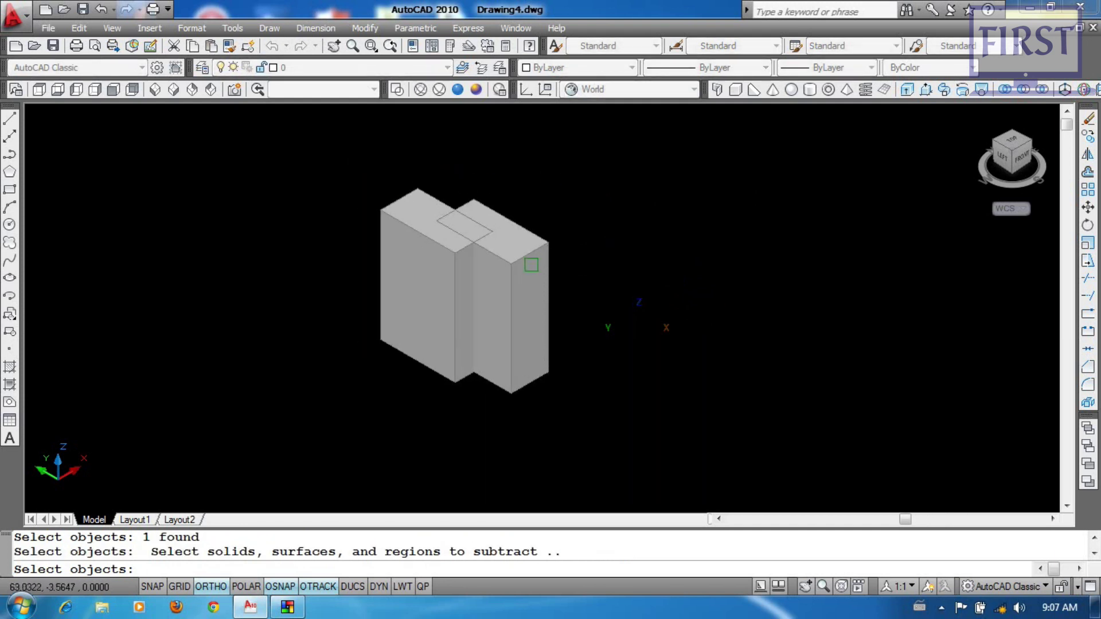
pyautogui.click(644, 191)
pyautogui.click(315, 374)
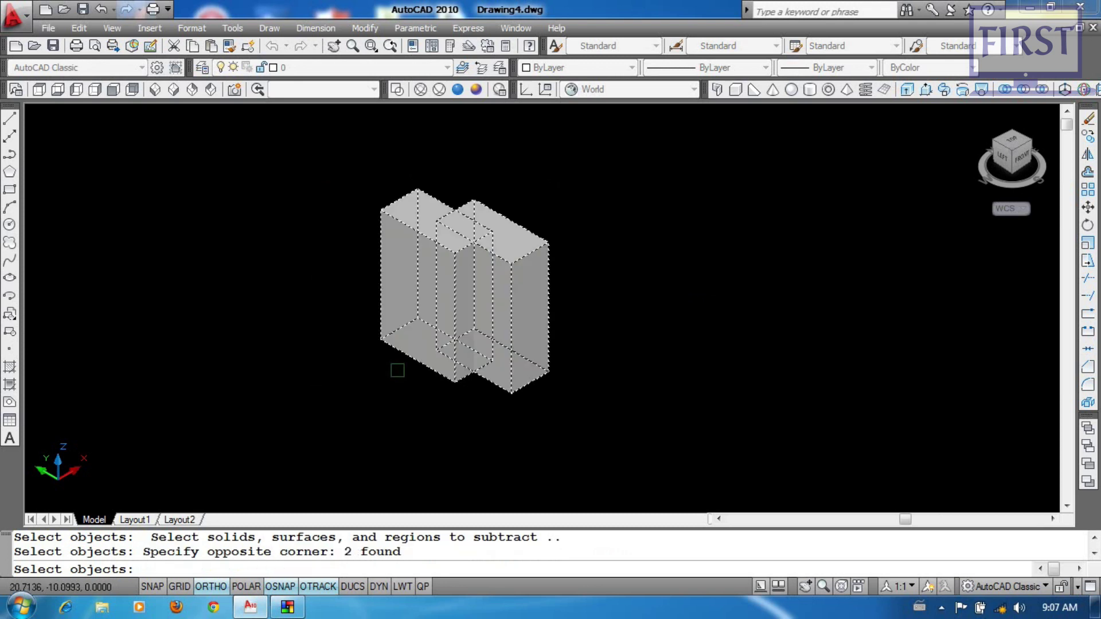
pyautogui.press('Return')
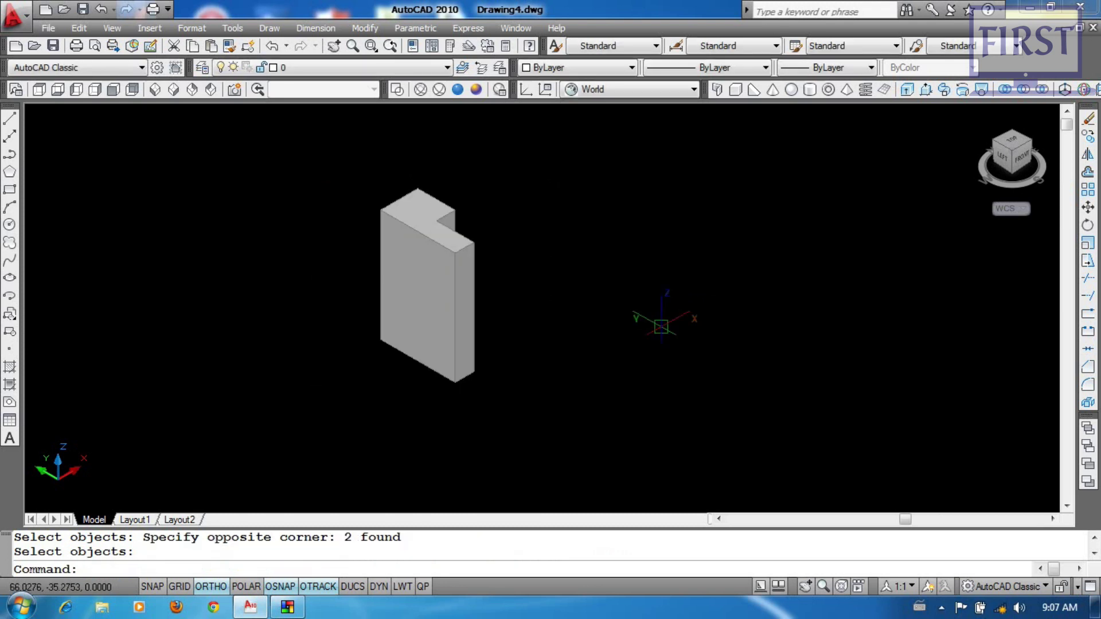
pyautogui.hotkey('ctrl', 'z')
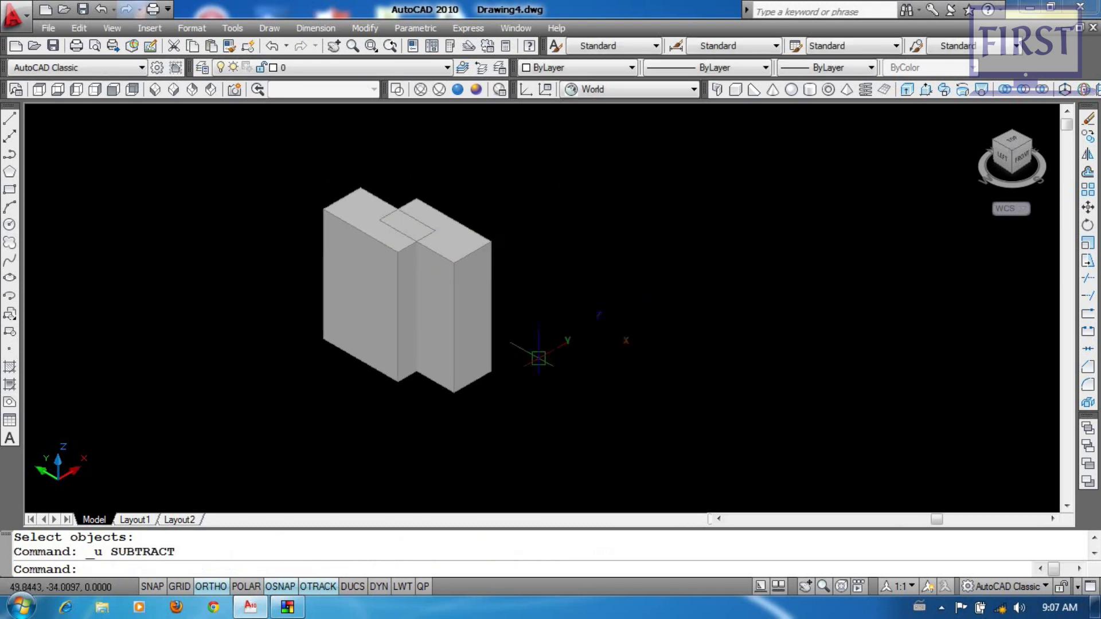
pyautogui.moveTo(1041, 89)
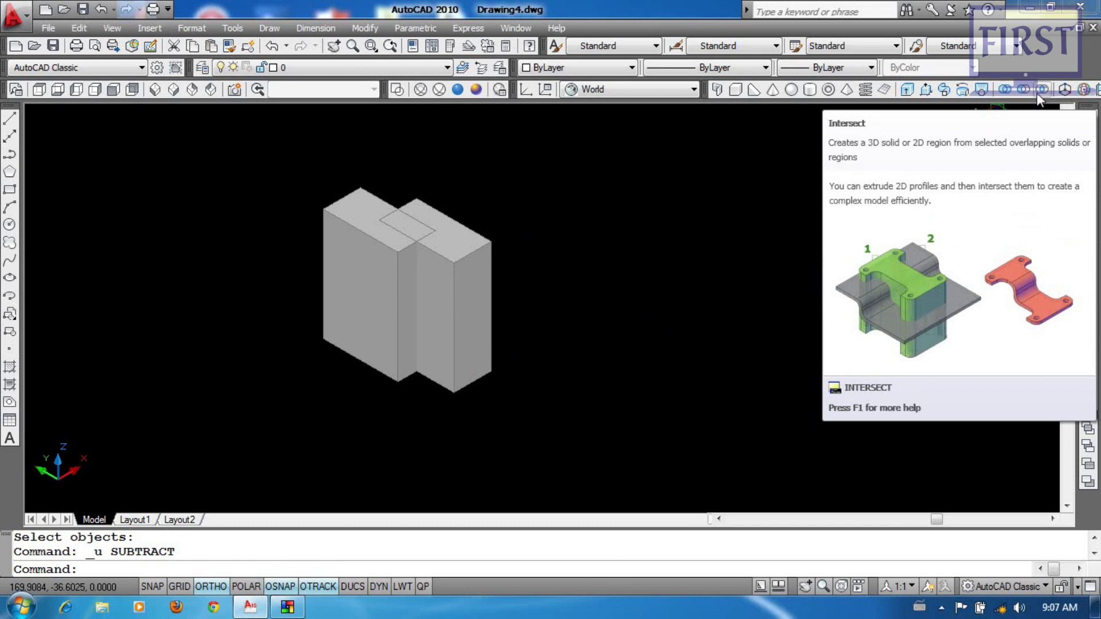
# Step: Intersect the two boxes with a window selection, then undo the intersection
pyautogui.click(759, 277)
pyautogui.click(693, 338)
pyautogui.write('in')
pyautogui.press('Return')
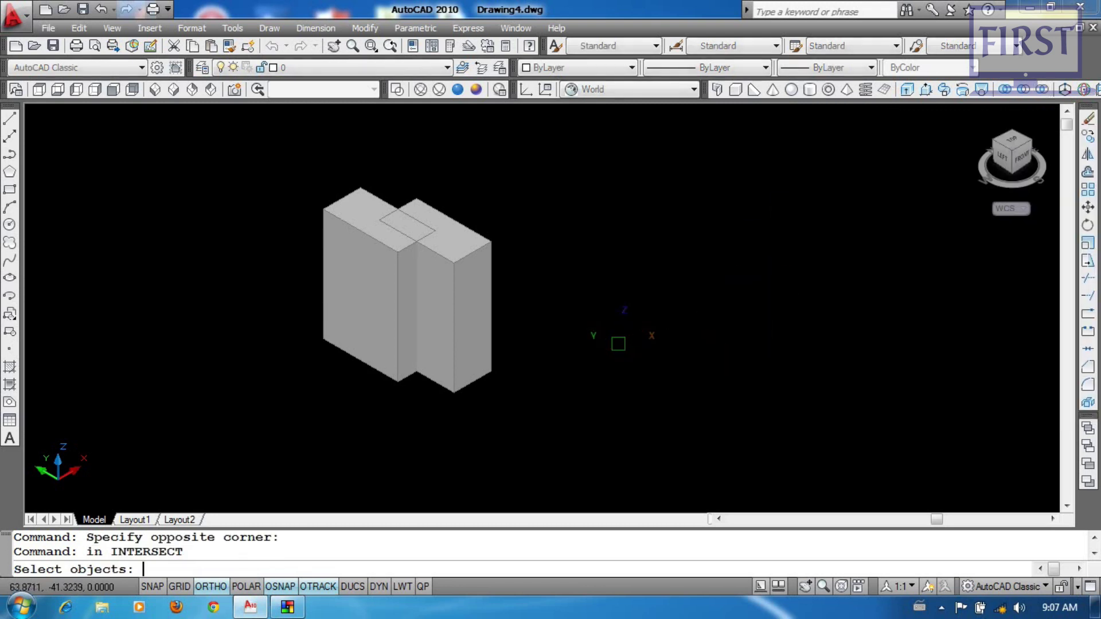
pyautogui.click(624, 174)
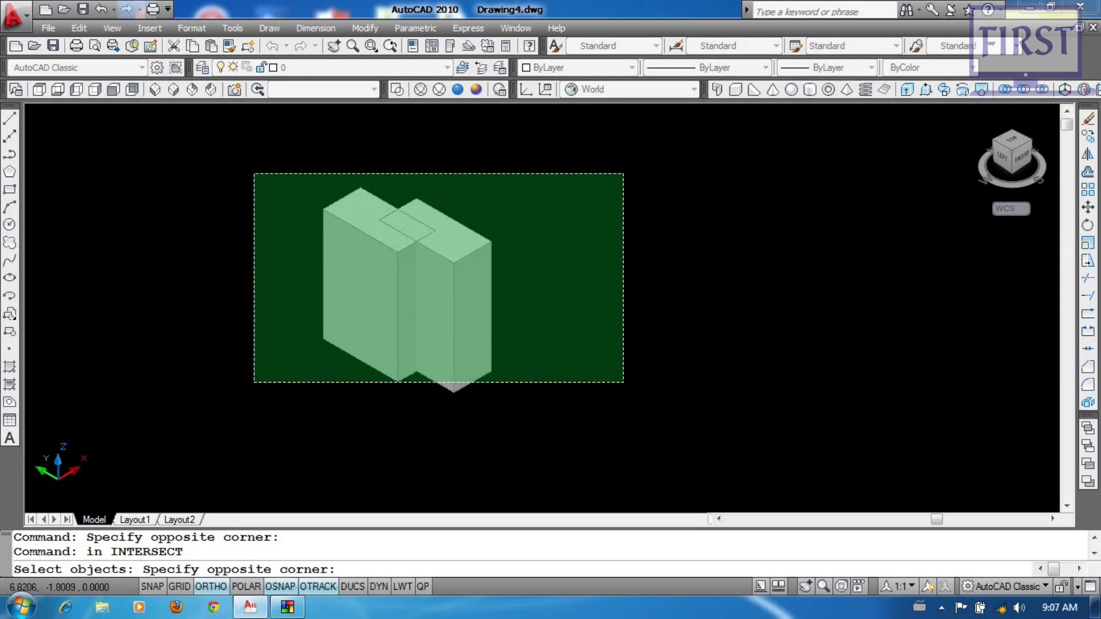
pyautogui.click(212, 428)
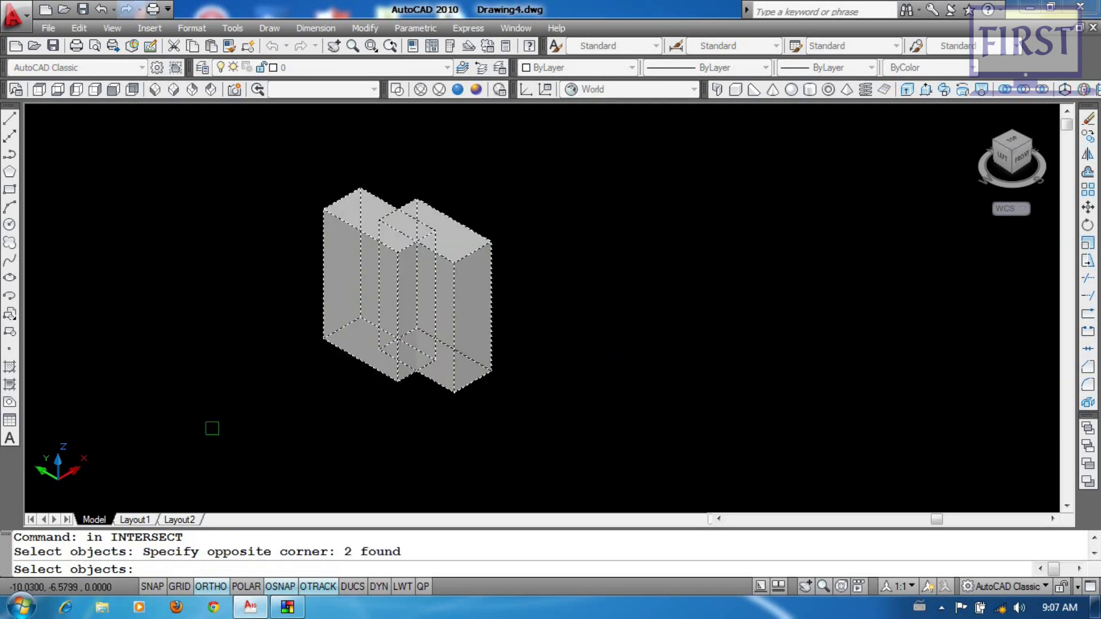
pyautogui.press('Return')
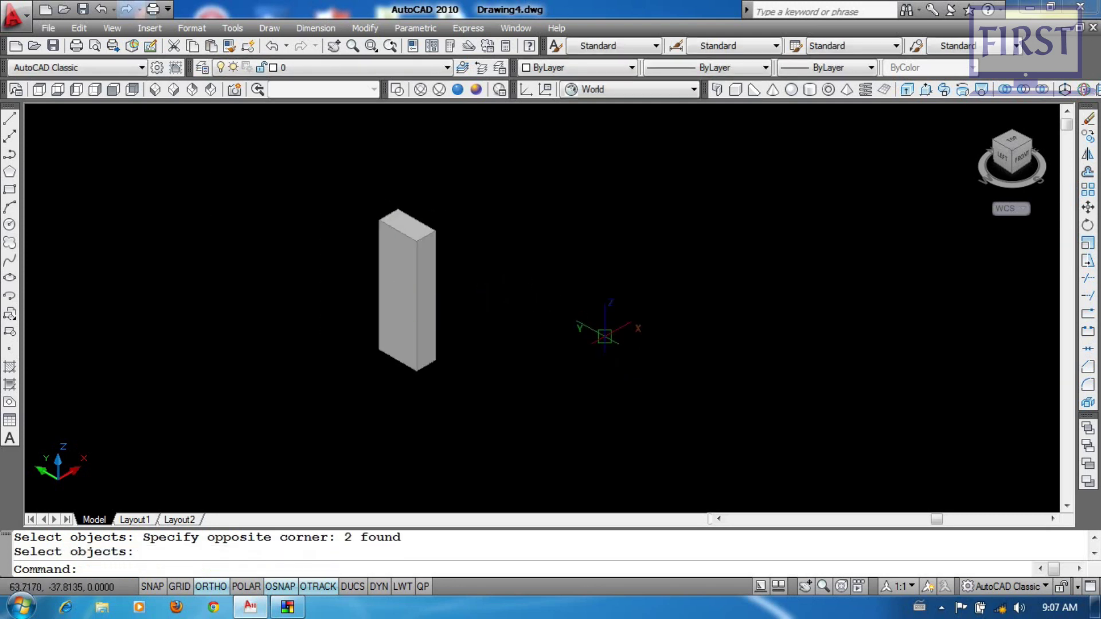
pyautogui.write('u')
pyautogui.press('Return')
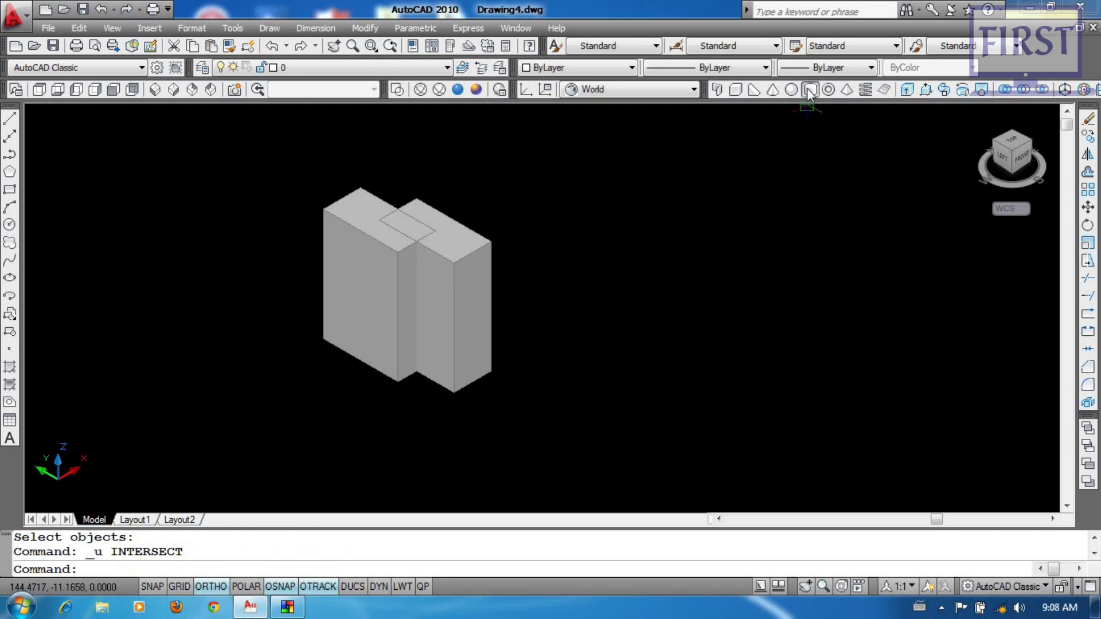
# Step: Draw a cylinder through the boxes by picking base centre, radius and height
pyautogui.click(810, 89)
pyautogui.scroll(3, 440, 326)
pyautogui.click(394, 420)
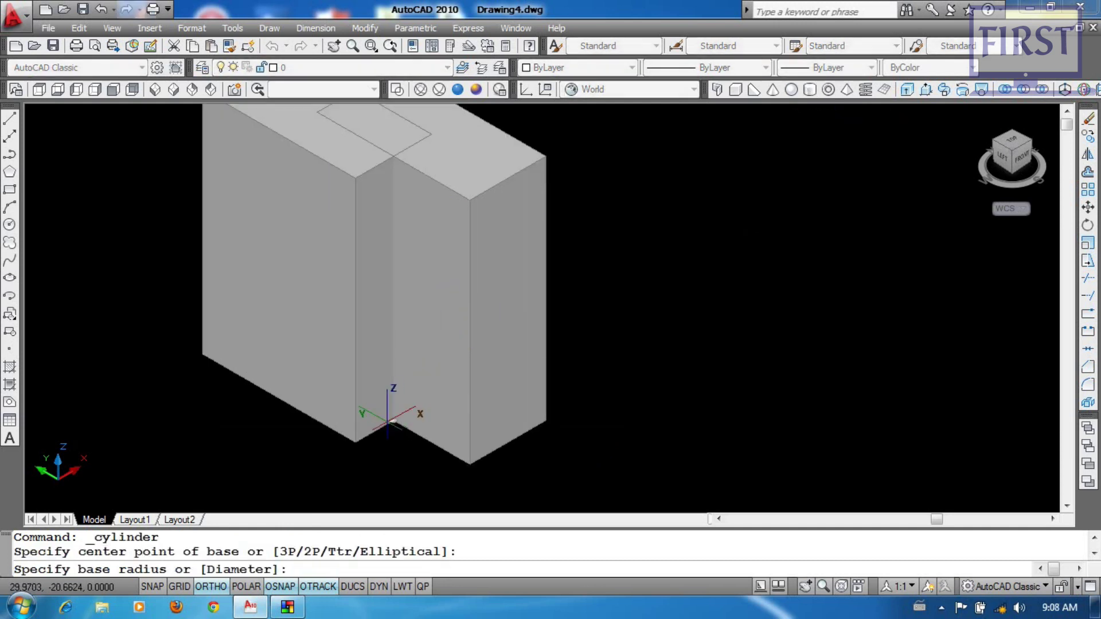
pyautogui.click(355, 443)
pyautogui.click(352, 172)
pyautogui.scroll(-2, 688, 239)
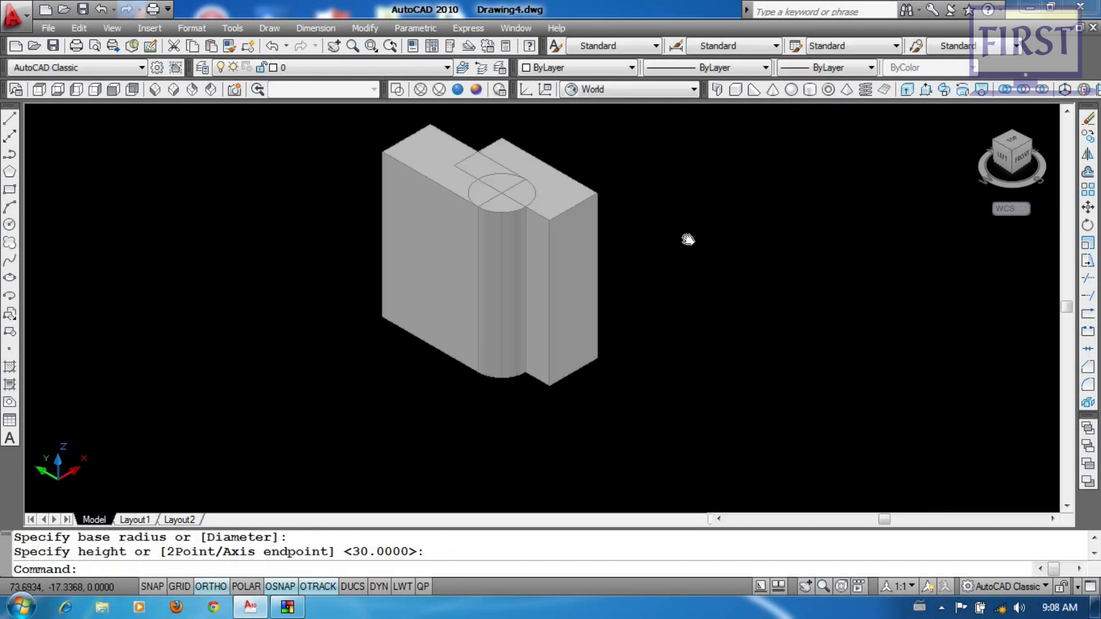
# Step: Intersect the block, slab and cylinder into a single column solid
pyautogui.click(1042, 91)
pyautogui.click(678, 153)
pyautogui.click(381, 312)
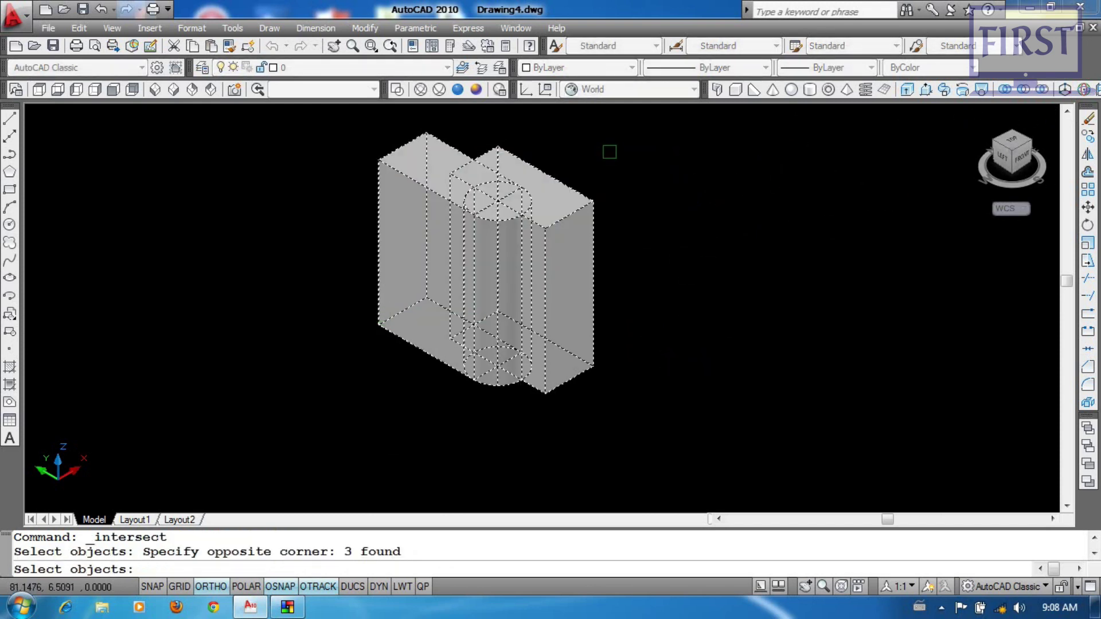
pyautogui.scroll(5, 607, 149)
pyautogui.scroll(-3, 764, 346)
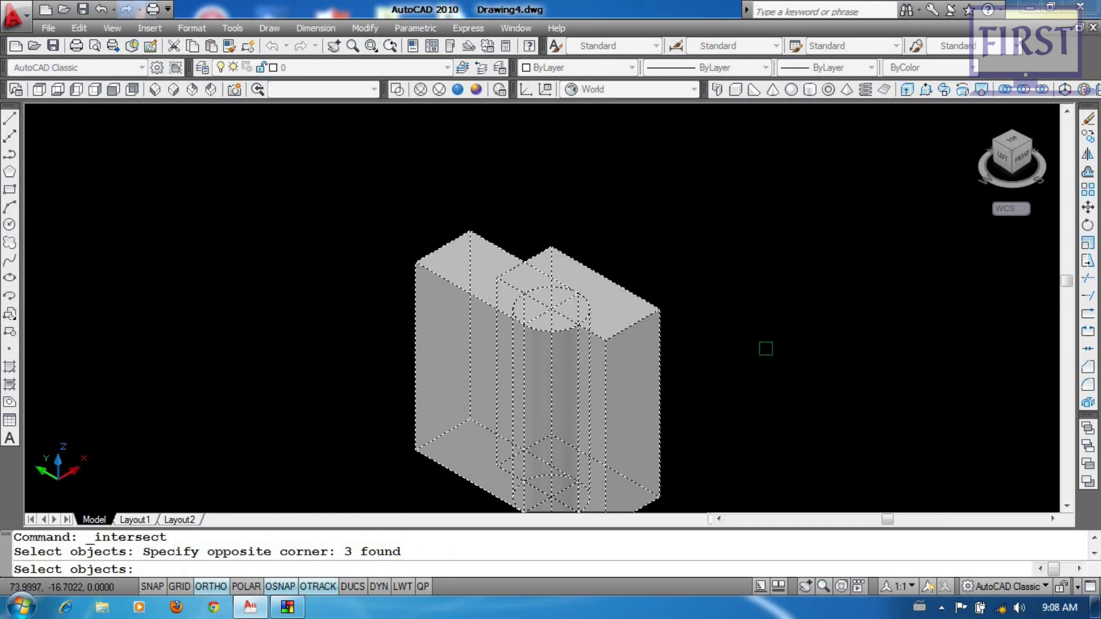
pyautogui.press('Return')
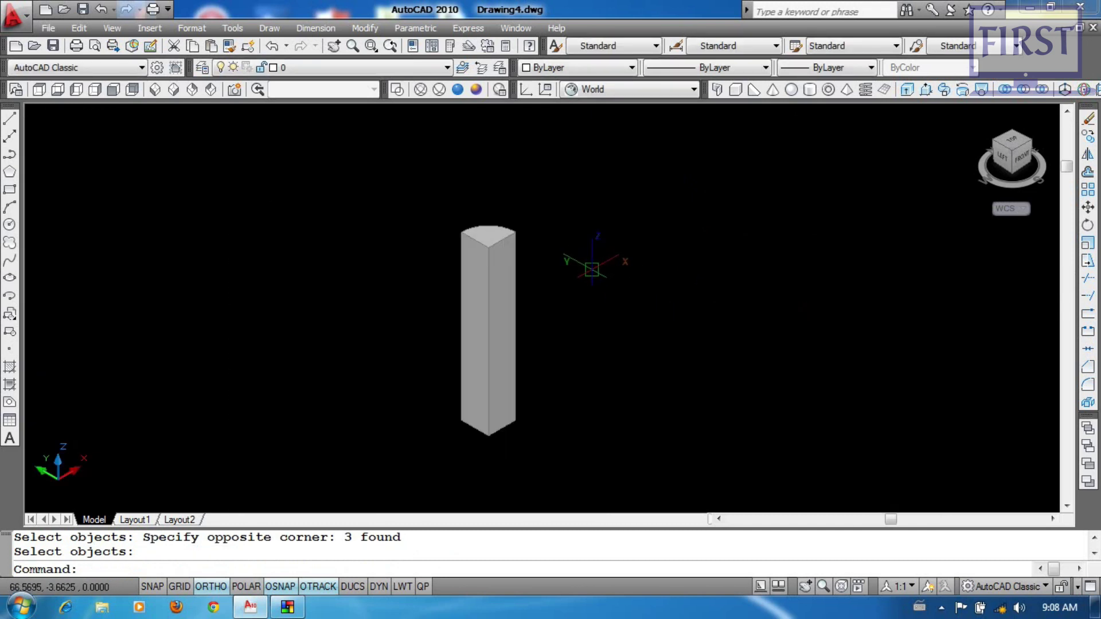
# Step: Erase the column solid and regenerate the display with RE
pyautogui.click(592, 269)
pyautogui.click(406, 315)
pyautogui.write('e')
pyautogui.press('Return')
pyautogui.click(632, 303)
pyautogui.click(493, 361)
pyautogui.write('re')
pyautogui.press('Return')
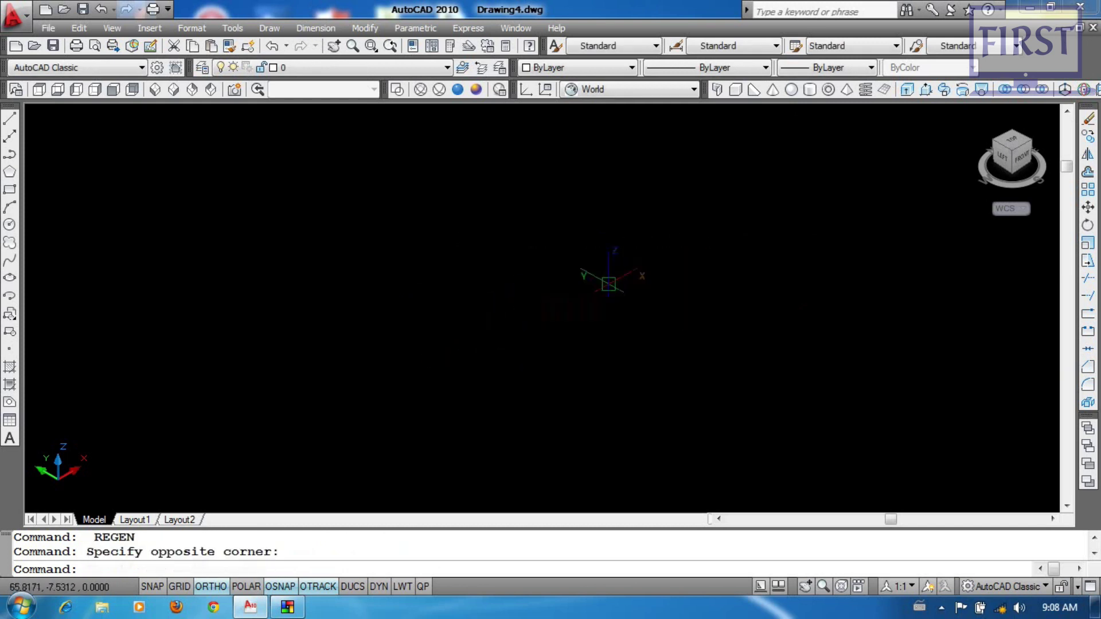
# Step: Switch the view to SW Isometric
pyautogui.click(608, 283)
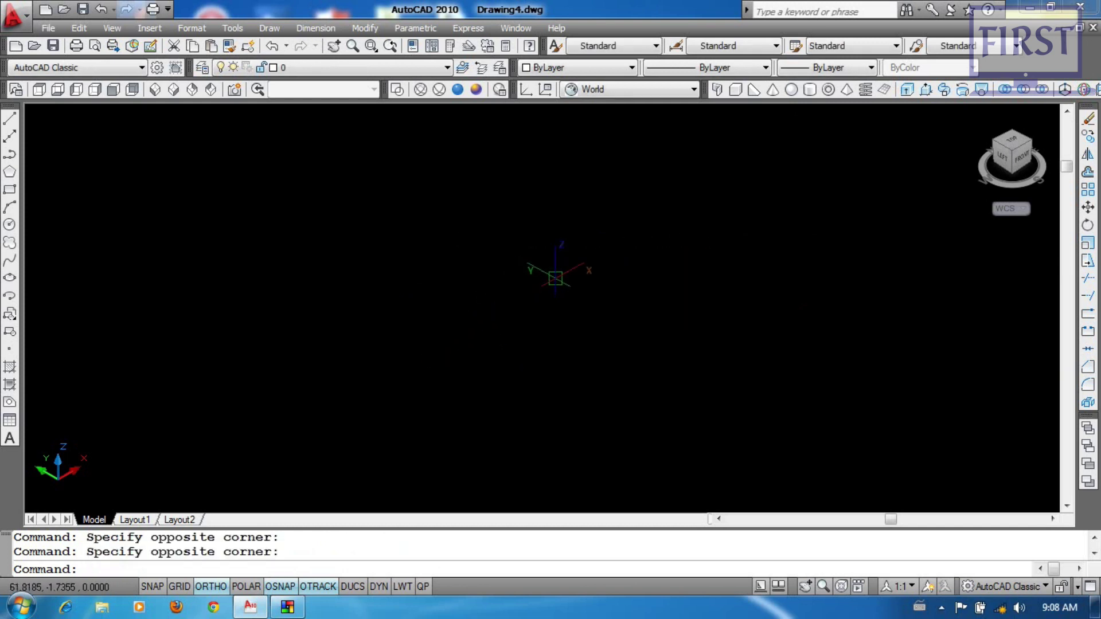
pyautogui.click(651, 295)
pyautogui.click(417, 394)
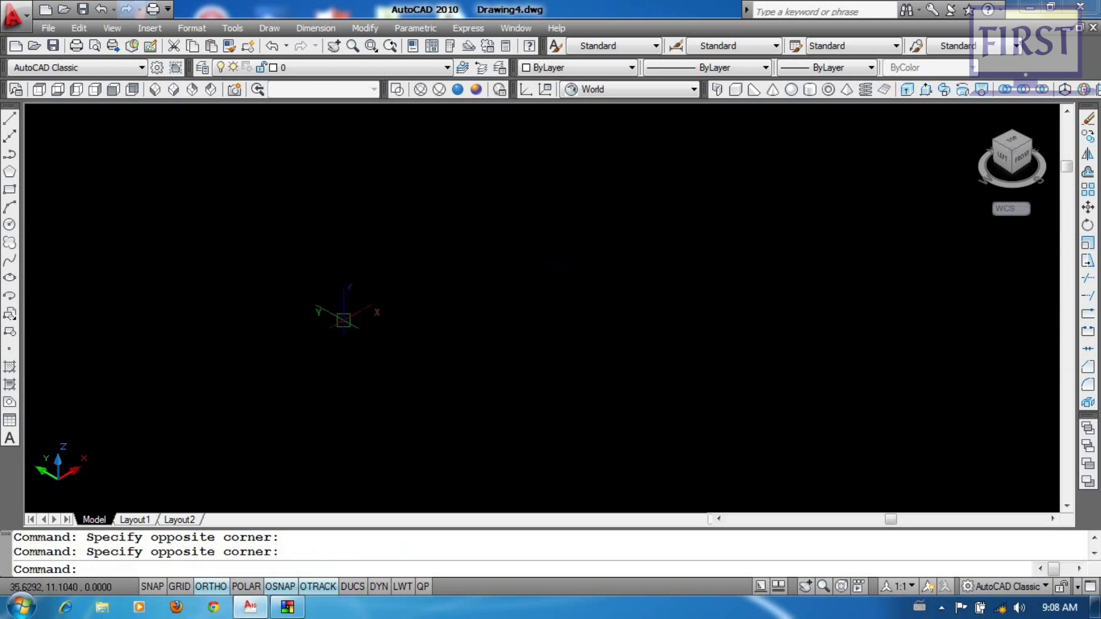
pyautogui.click(155, 89)
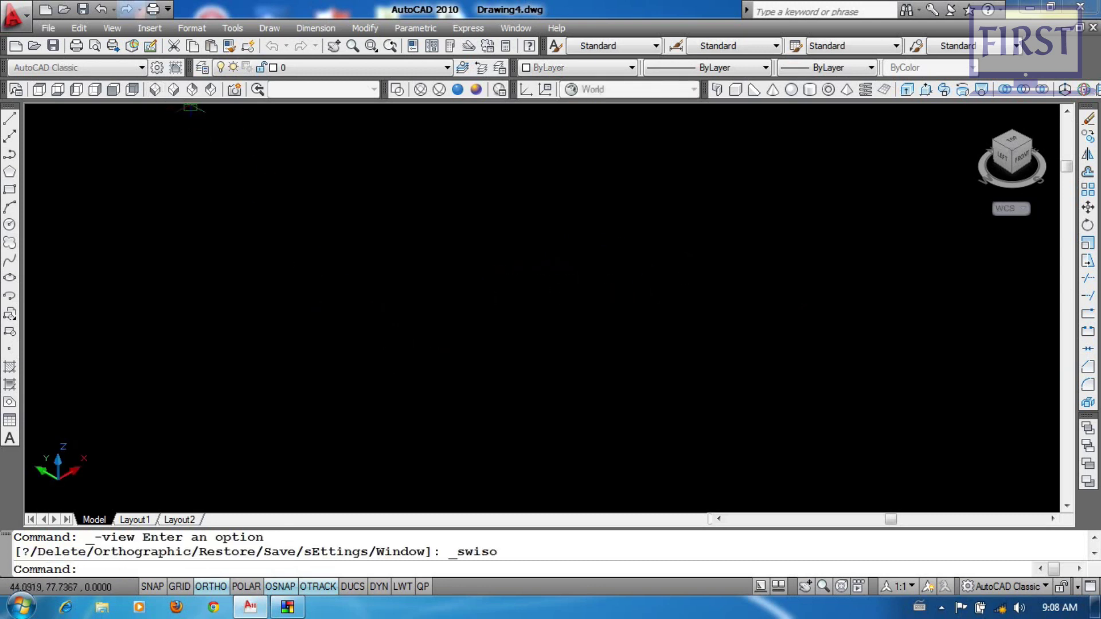
pyautogui.click(697, 225)
pyautogui.click(474, 331)
pyautogui.click(619, 268)
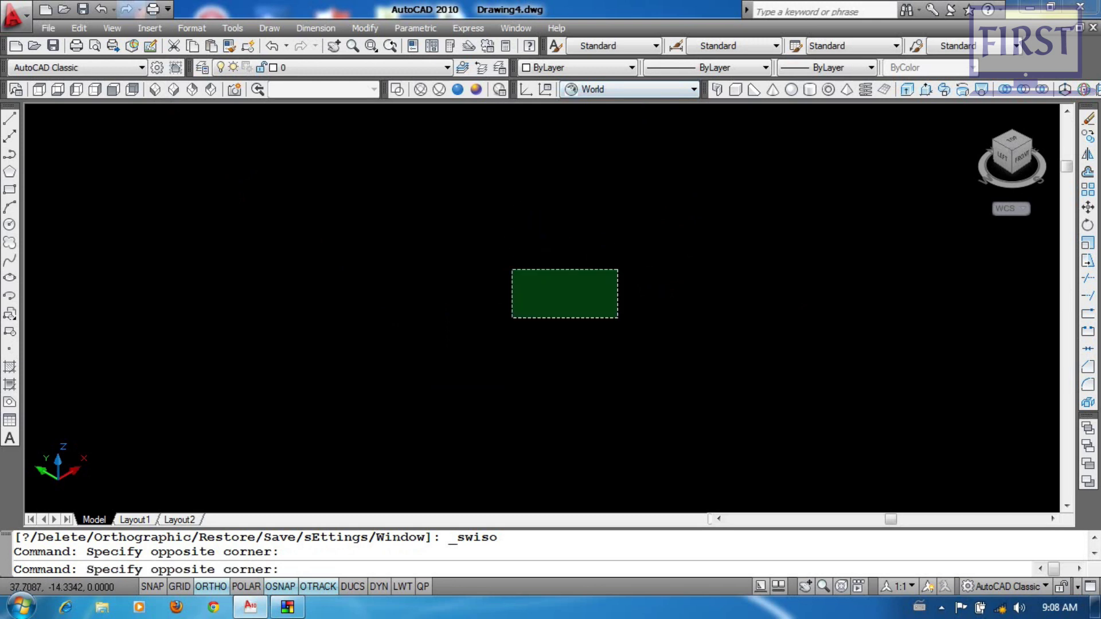
pyautogui.click(511, 320)
pyautogui.write('rec')
pyautogui.press('Return')
pyautogui.click(401, 411)
pyautogui.write('@10')
pyautogui.press('Return')
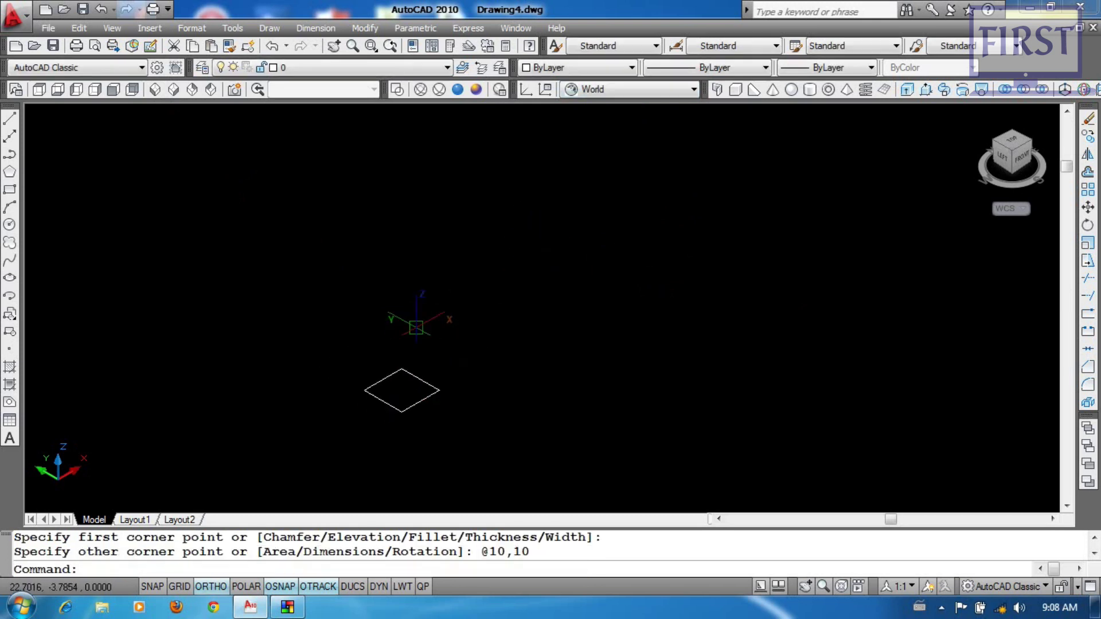
pyautogui.moveTo(468, 383); pyautogui.dragTo(436, 372, button='middle')
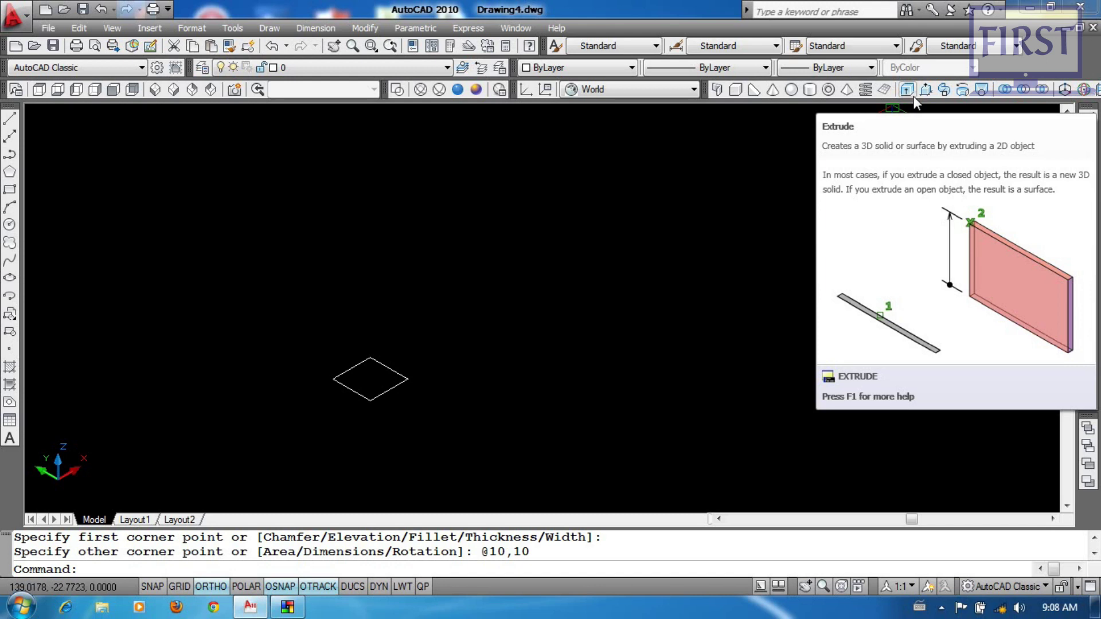
# Step: Draw a vertical line beside the square
pyautogui.click(631, 256)
pyautogui.click(520, 322)
pyautogui.write('l')
pyautogui.press('Return')
pyautogui.click(486, 378)
pyautogui.click(486, 237)
pyautogui.press('Return')
# Step: Extrude the square to a height of 30, then undo it
pyautogui.write('ext')
pyautogui.press('Return')
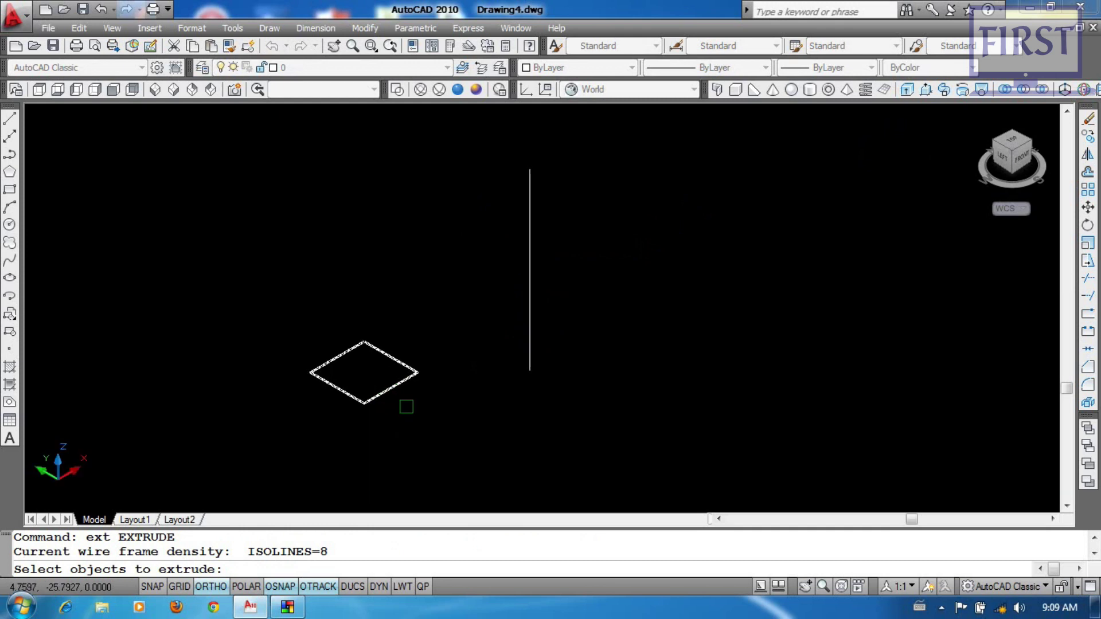
pyautogui.click(413, 407)
pyautogui.click(335, 315)
pyautogui.press('Return')
pyautogui.write('30')
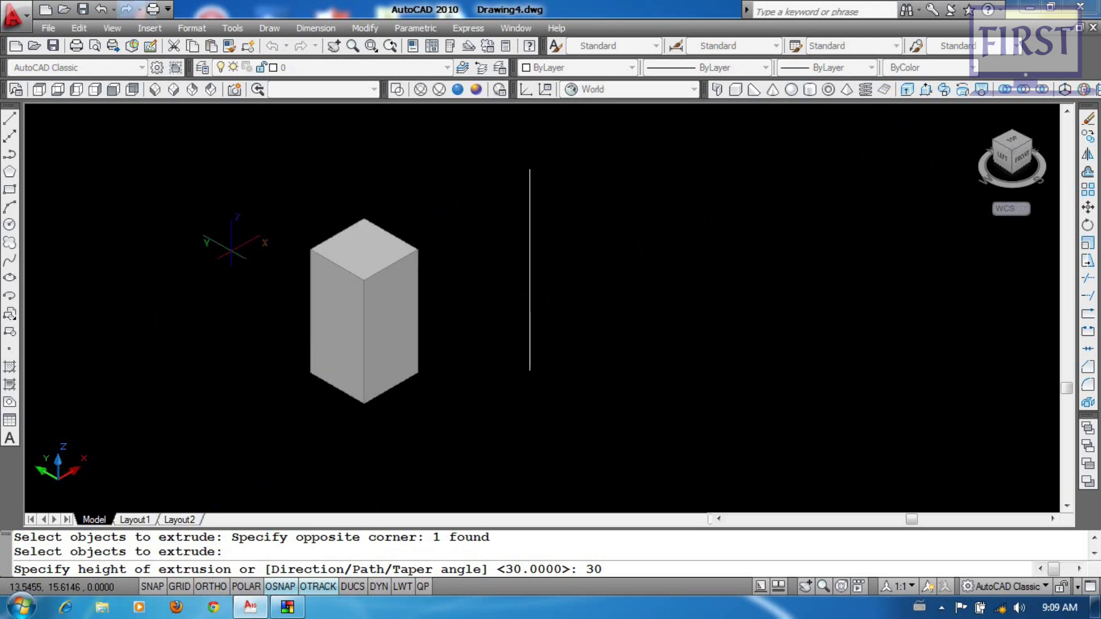
pyautogui.press('Return')
pyautogui.press('Return')
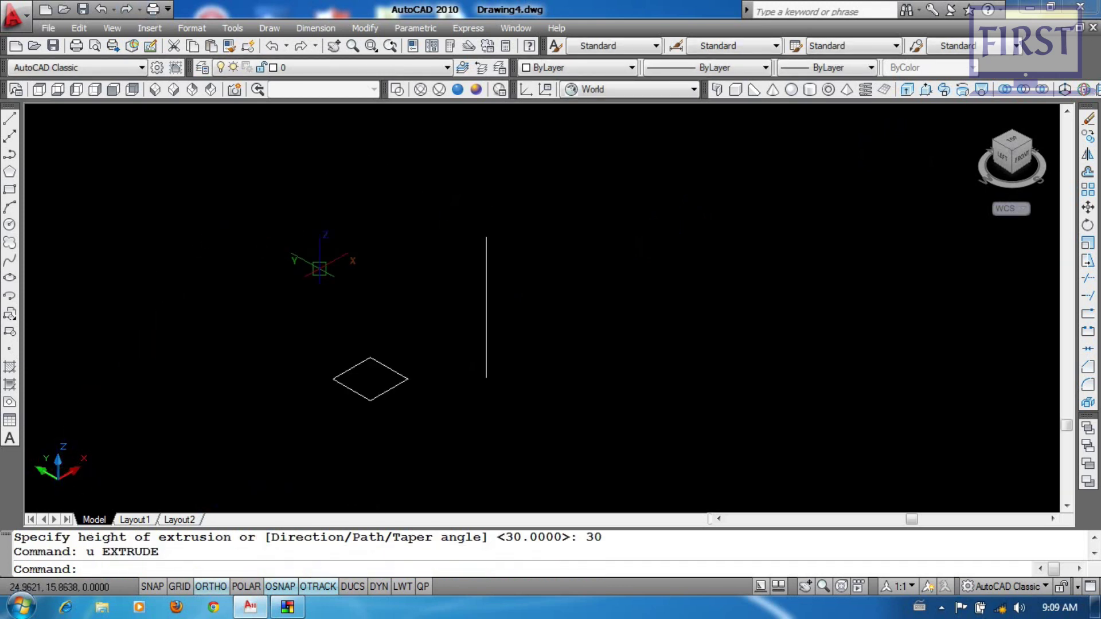
pyautogui.write('ext')
# Step: Extrude the square downward by -30, then undo it
pyautogui.press('Return')
pyautogui.click(410, 286)
pyautogui.click(321, 412)
pyautogui.press('Return')
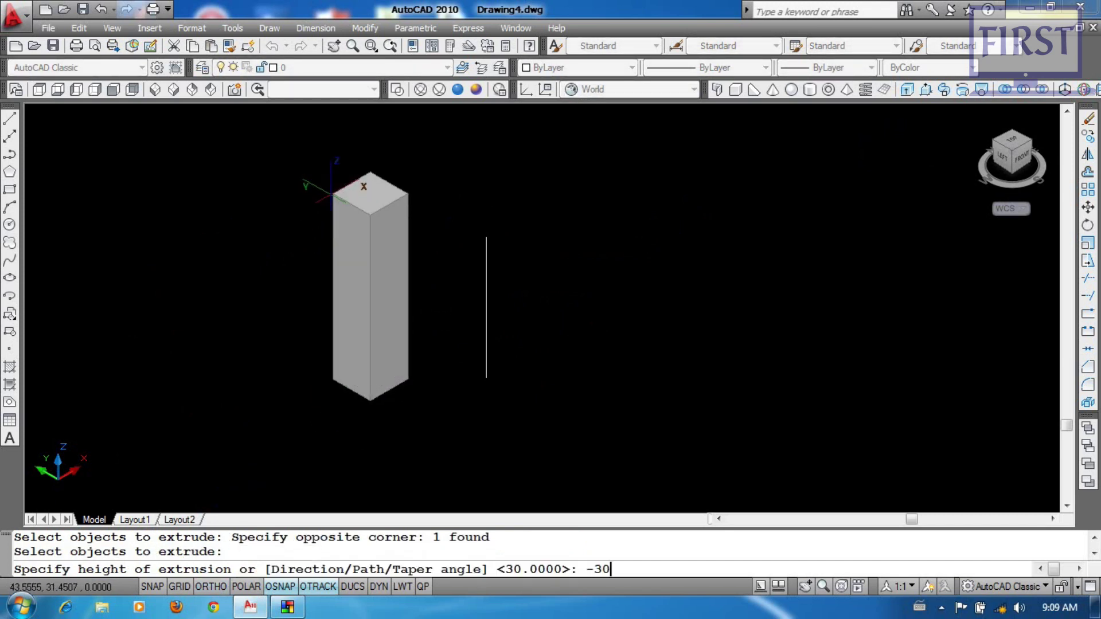
pyautogui.press('Return')
pyautogui.hotkey('ctrl', 'z')
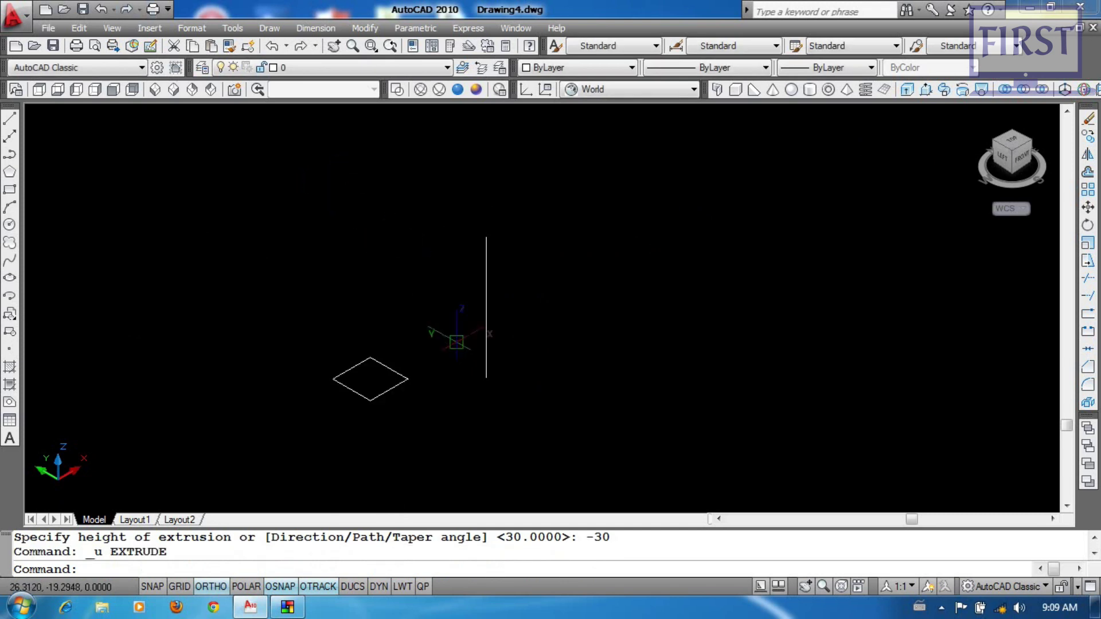
# Step: Extrude the square along the line's direction, base to top, then undo it
pyautogui.write('ext')
pyautogui.press('Return')
pyautogui.click(411, 379)
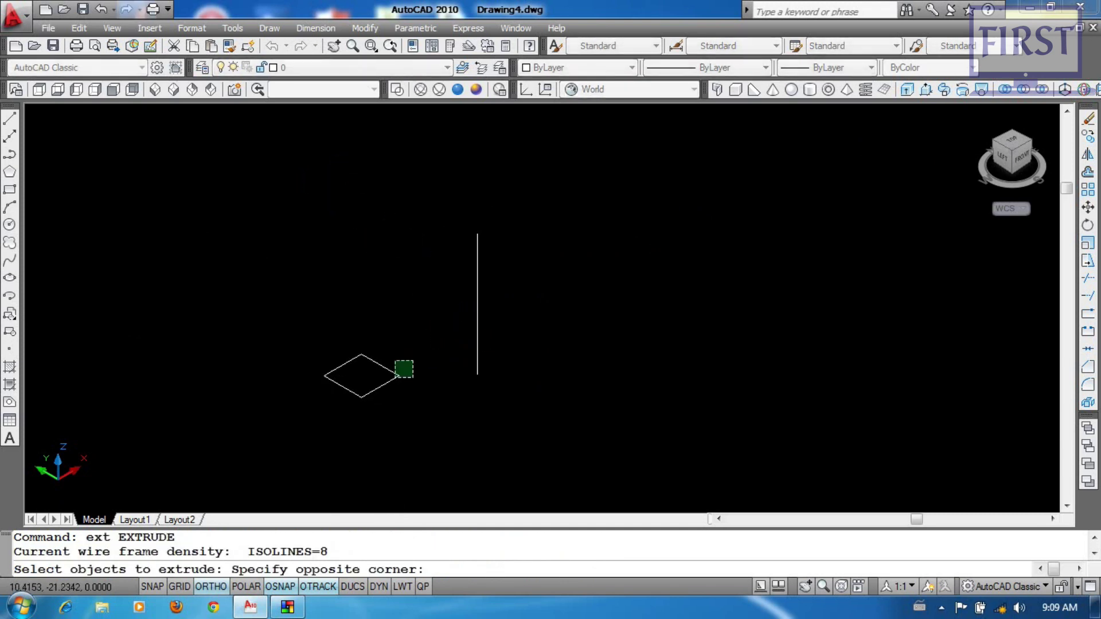
pyautogui.click(391, 360)
pyautogui.press('Return')
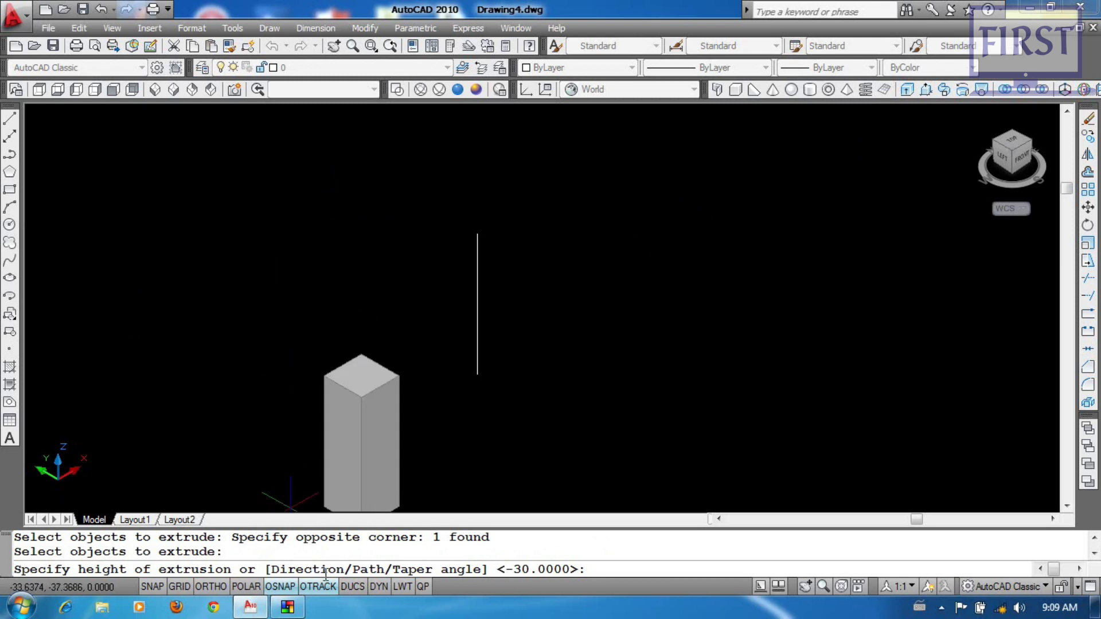
pyautogui.write('d')
pyautogui.press('Return')
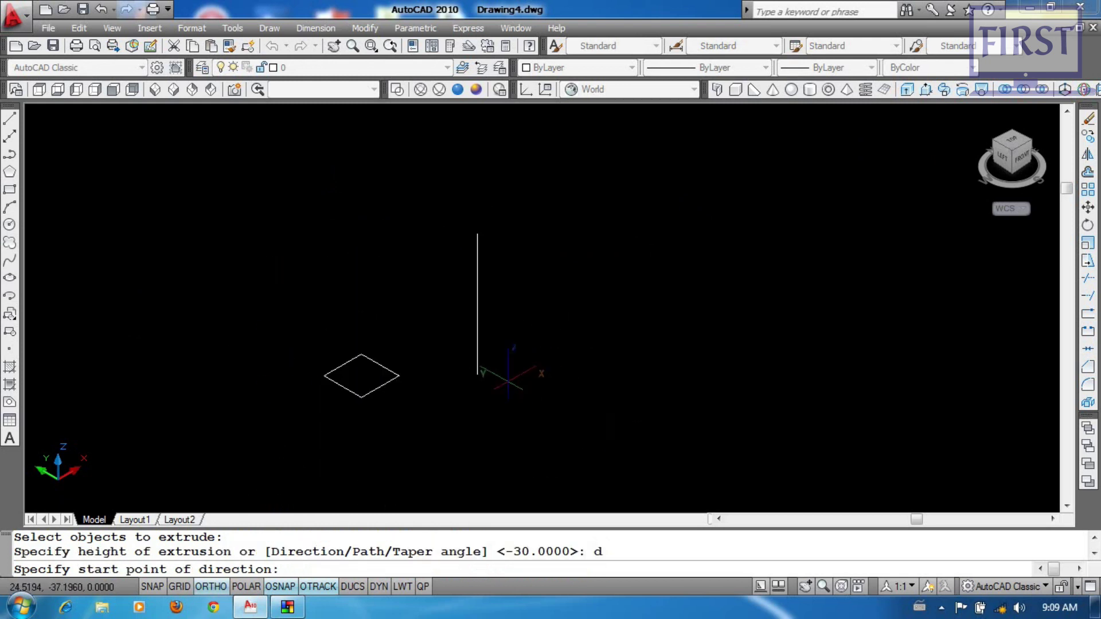
pyautogui.click(477, 374)
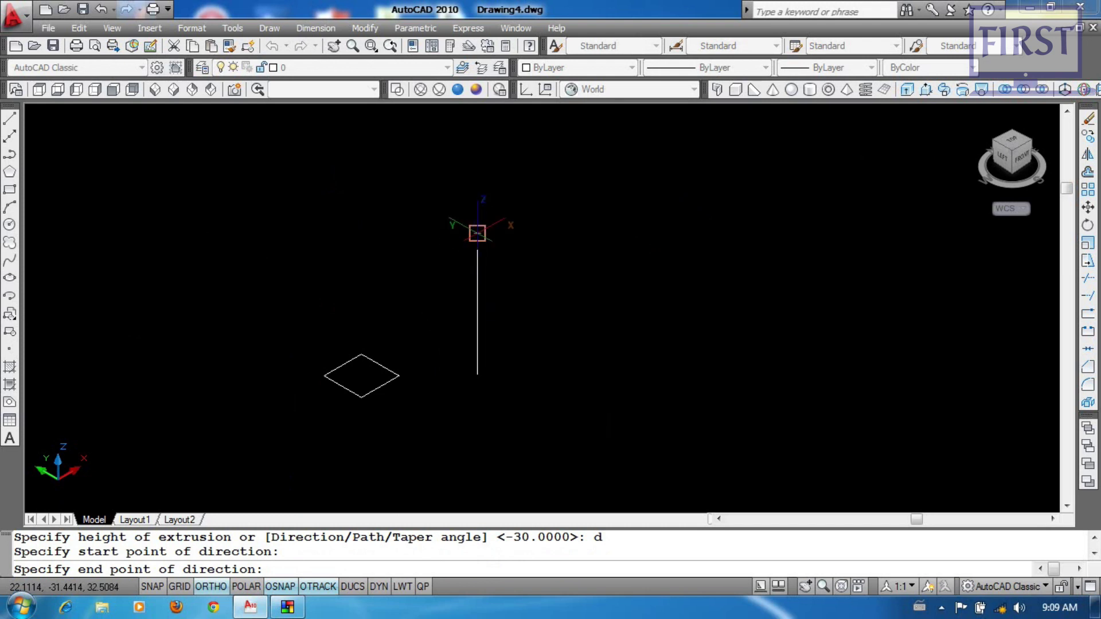
pyautogui.click(476, 234)
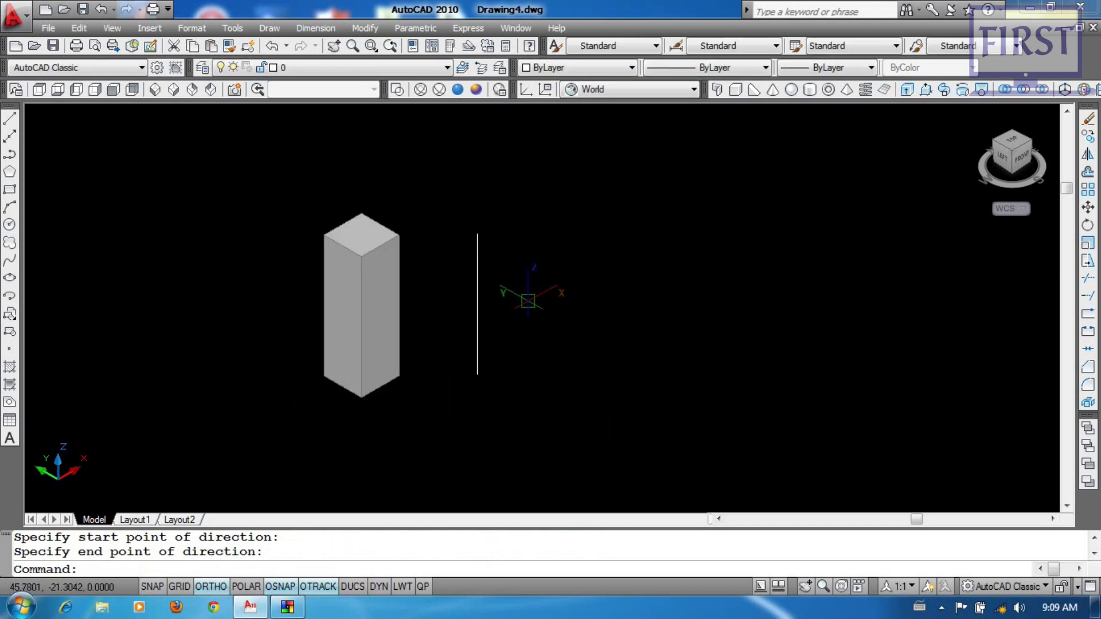
pyautogui.write('u')
pyautogui.press('Return')
# Step: Extrude the square along the vertical line as a path, then undo it
pyautogui.write('ext')
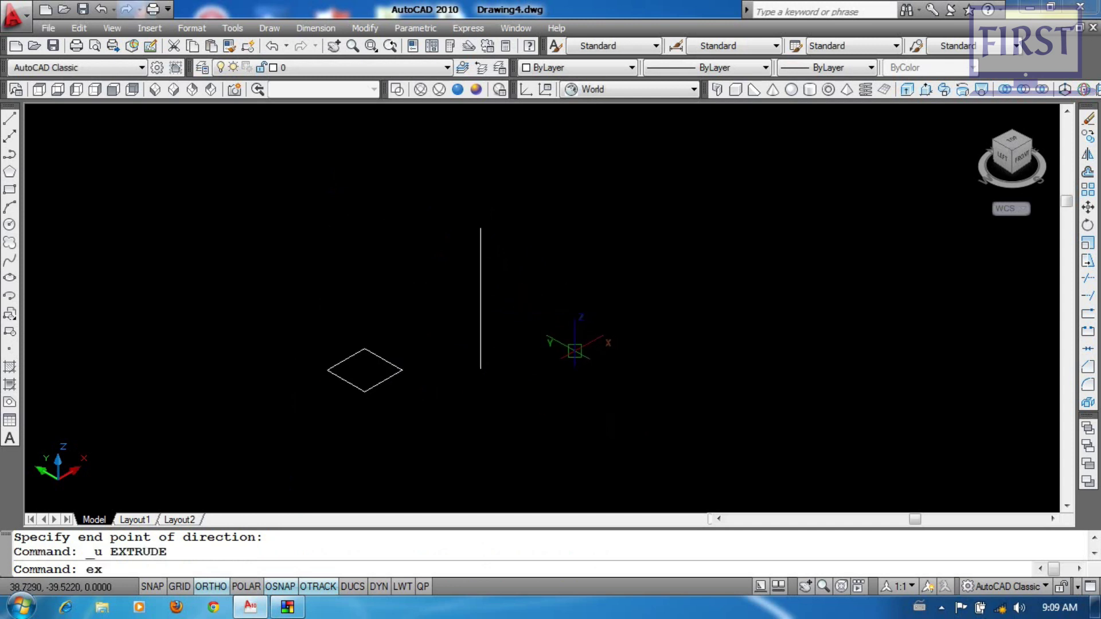
pyautogui.press('Return')
pyautogui.click(417, 409)
pyautogui.click(312, 276)
pyautogui.press('Return')
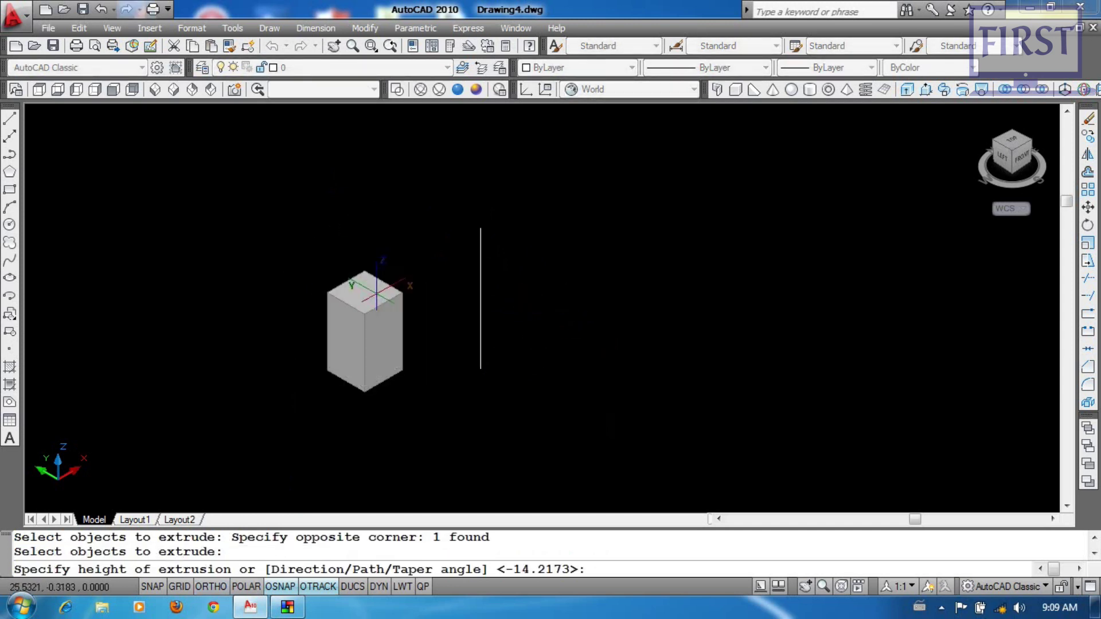
pyautogui.write('p')
pyautogui.press('Return')
pyautogui.click(484, 347)
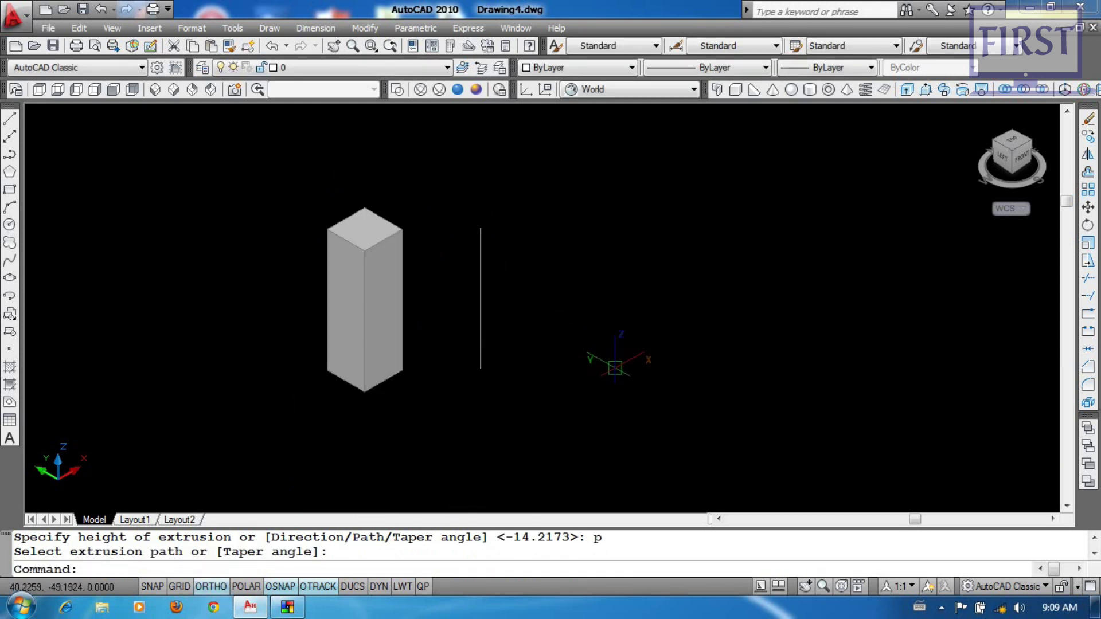
pyautogui.hotkey('ctrl', 'z')
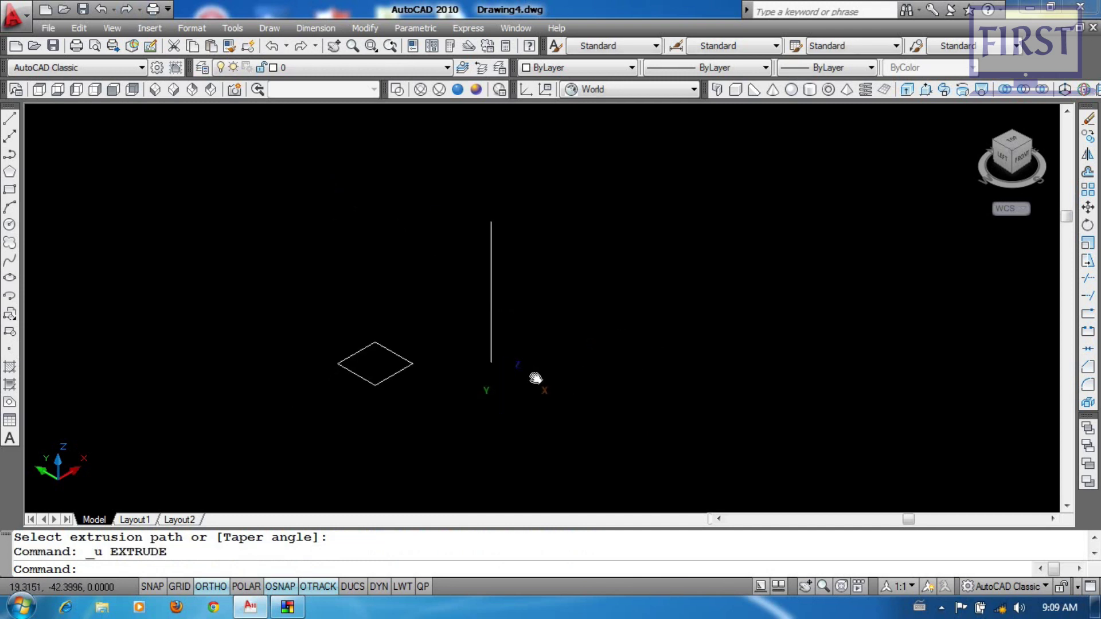
# Step: Draw a sloped line on the ground plane below the square
pyautogui.click(518, 420)
pyautogui.write('l')
pyautogui.press('Return')
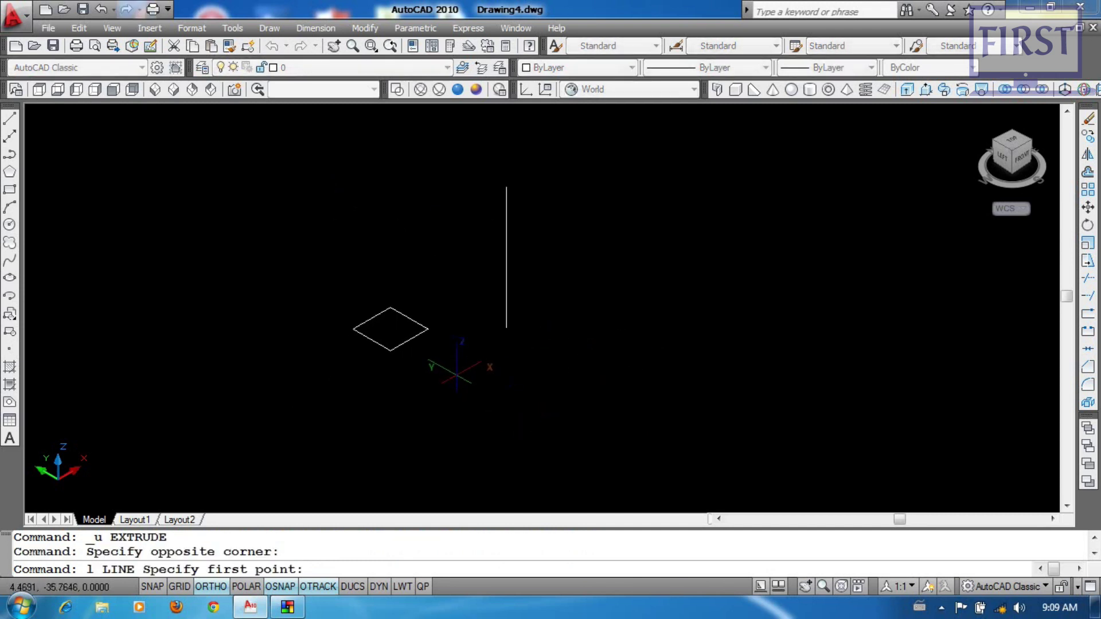
pyautogui.click(456, 375)
pyautogui.click(593, 454)
pyautogui.press('Return')
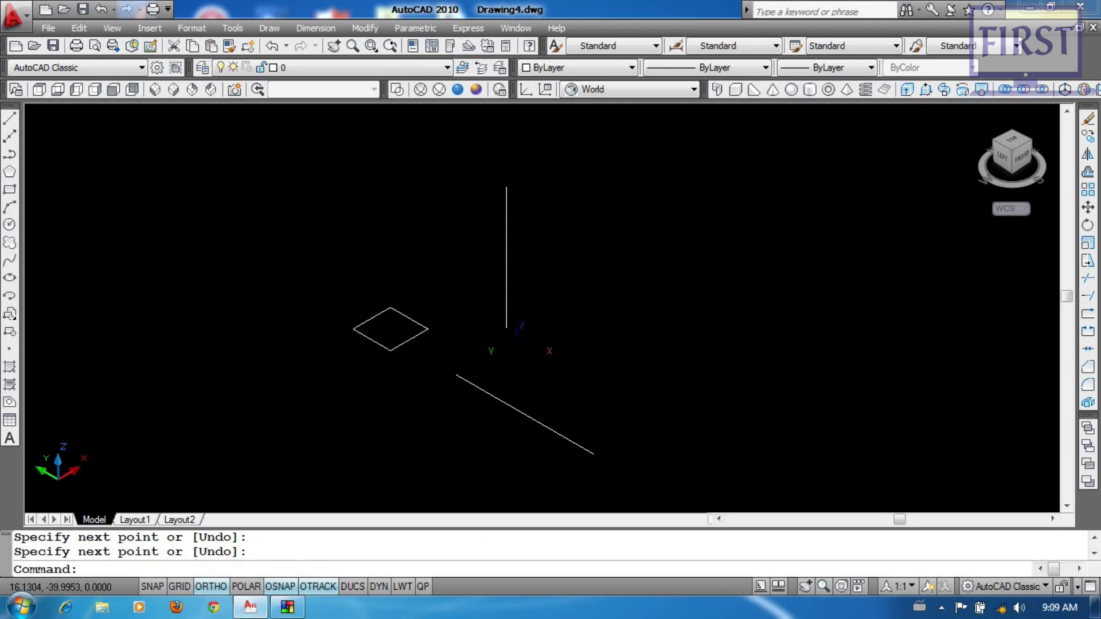
# Step: Try extruding the square along the new flat line, which fails as coplanar
pyautogui.write('ext')
pyautogui.press('Return')
pyautogui.click(449, 363)
pyautogui.click(386, 295)
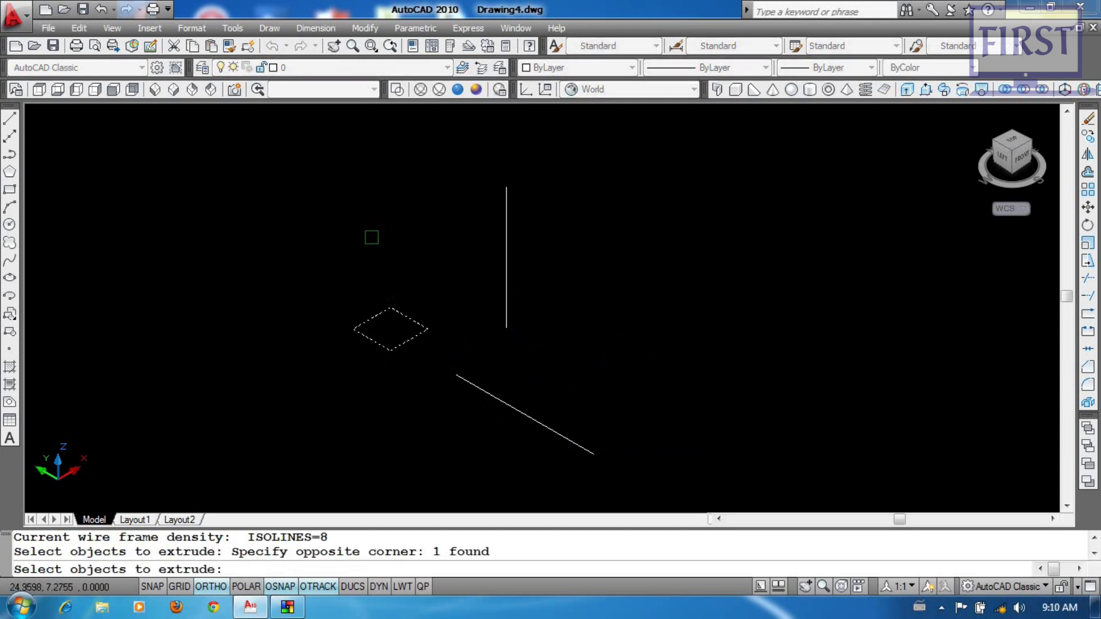
pyautogui.press('Return')
pyautogui.write('p')
pyautogui.press('Return')
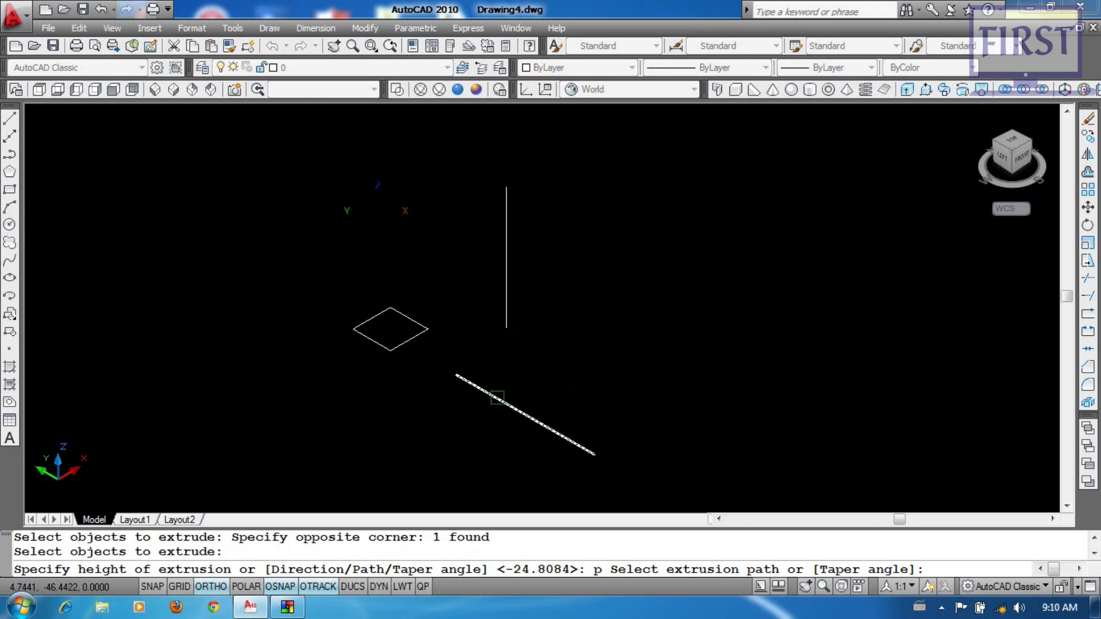
pyautogui.click(498, 399)
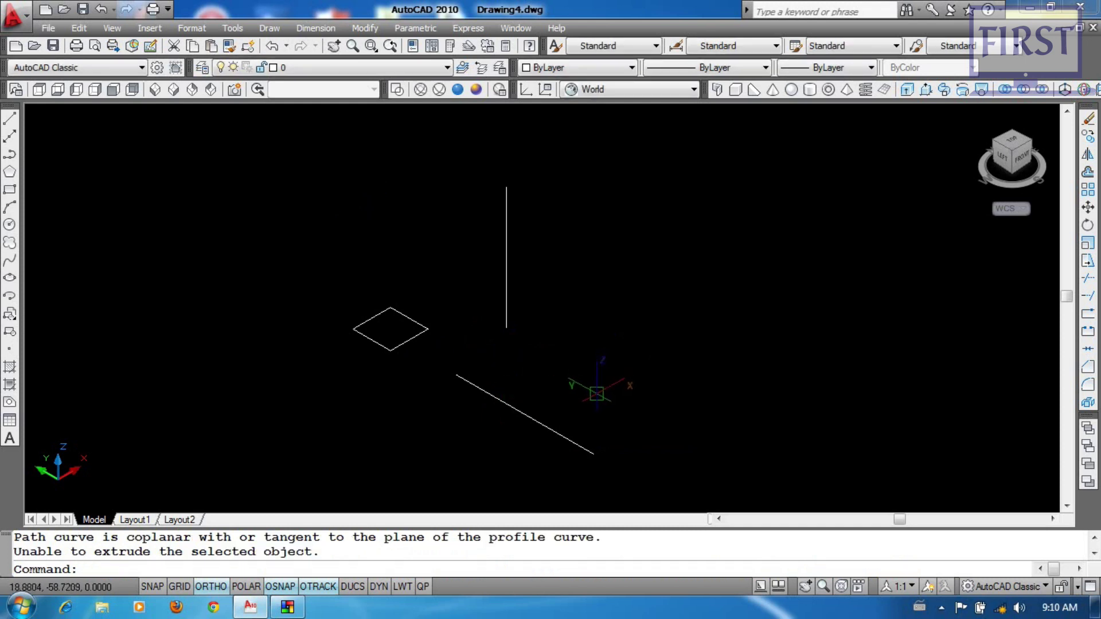
pyautogui.moveTo(739, 345); pyautogui.dragTo(662, 344, button='middle')
pyautogui.click(580, 86)
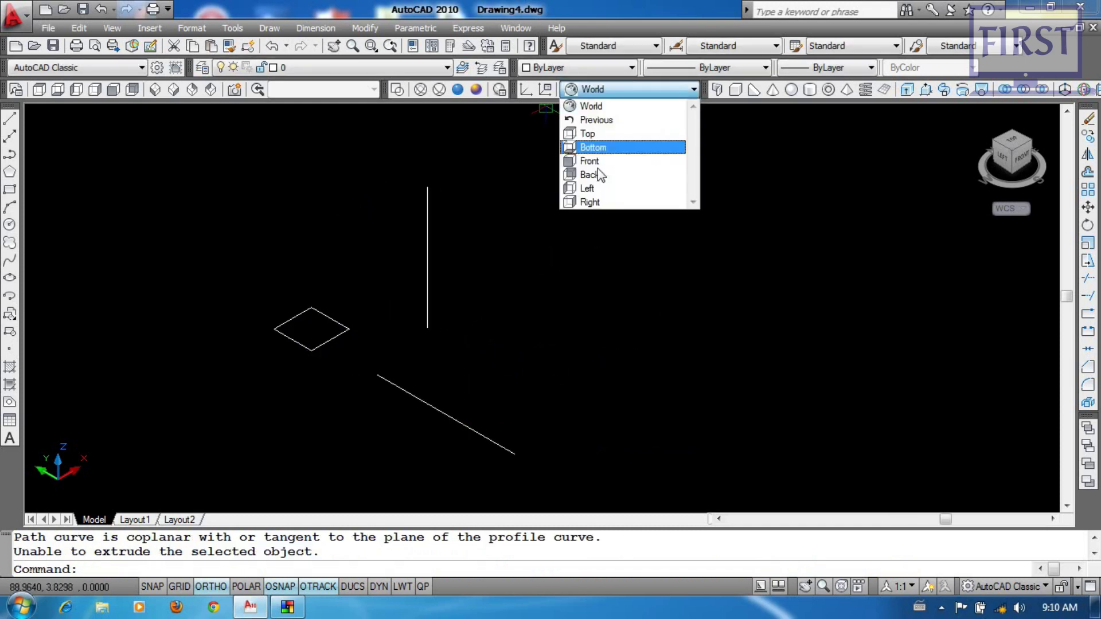
# Step: In Front view, draw a zig-zag stair outline polyline with three steps and a top landing
pyautogui.click(606, 165)
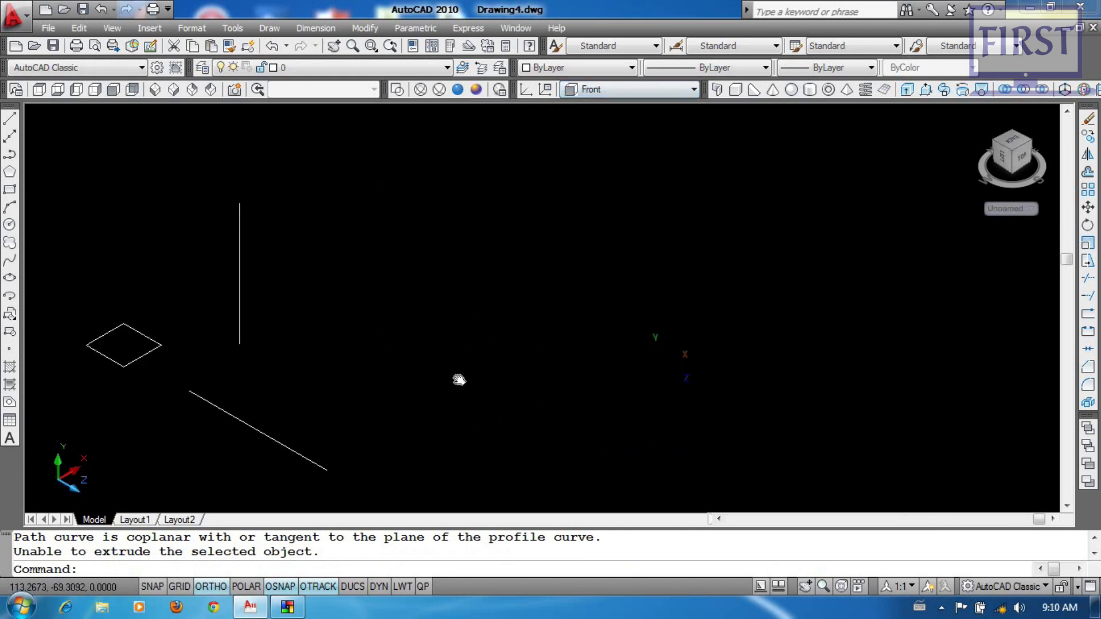
pyautogui.moveTo(459, 381); pyautogui.dragTo(507, 394)
pyautogui.write('pl')
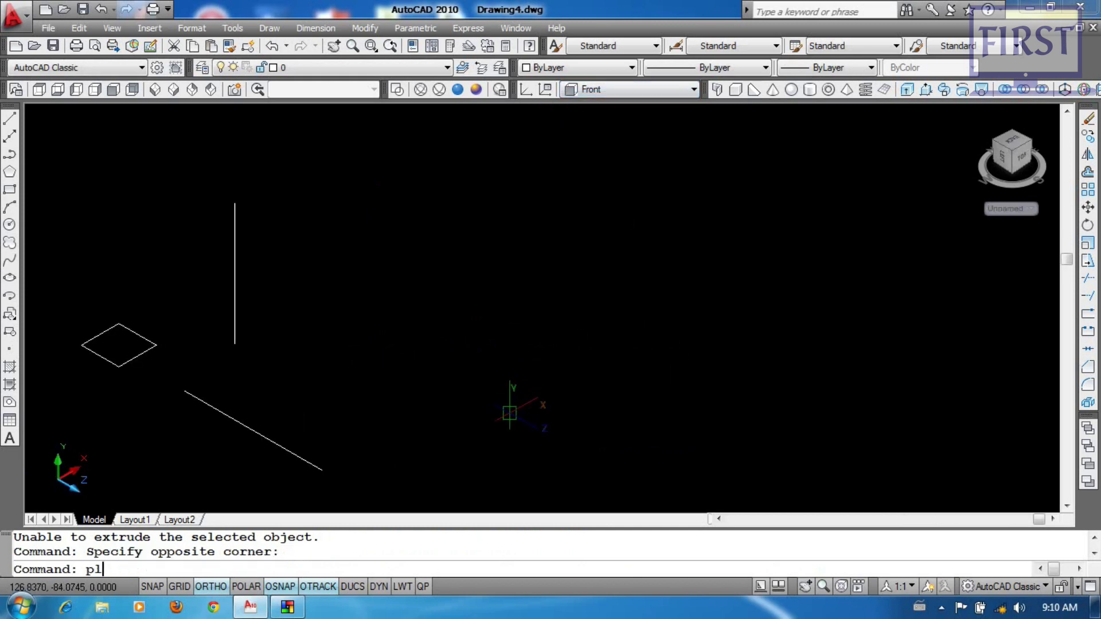
pyautogui.press('Return')
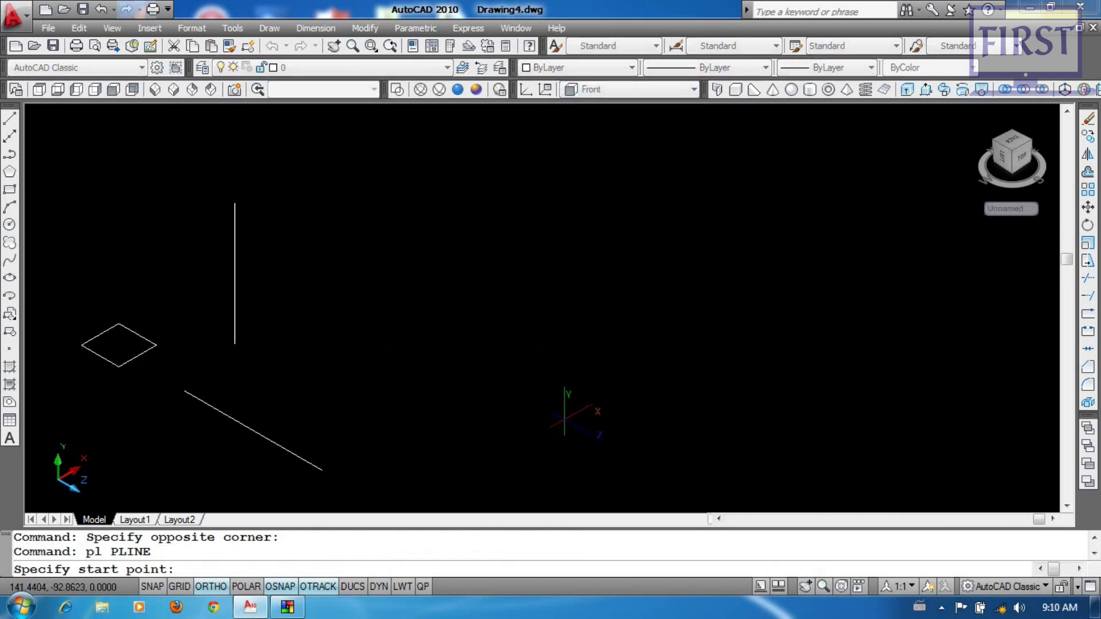
pyautogui.click(570, 430)
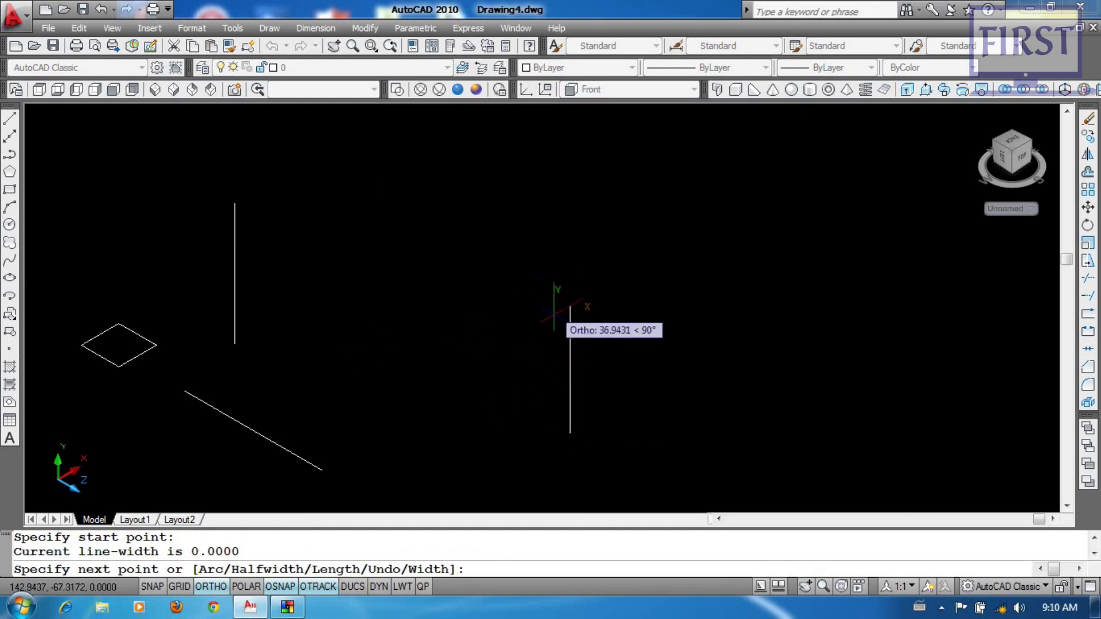
pyautogui.click(571, 410)
pyautogui.click(612, 385)
pyautogui.click(612, 337)
pyautogui.click(654, 313)
pyautogui.click(653, 275)
pyautogui.click(693, 252)
pyautogui.click(693, 212)
pyautogui.click(790, 158)
pyautogui.press('Return')
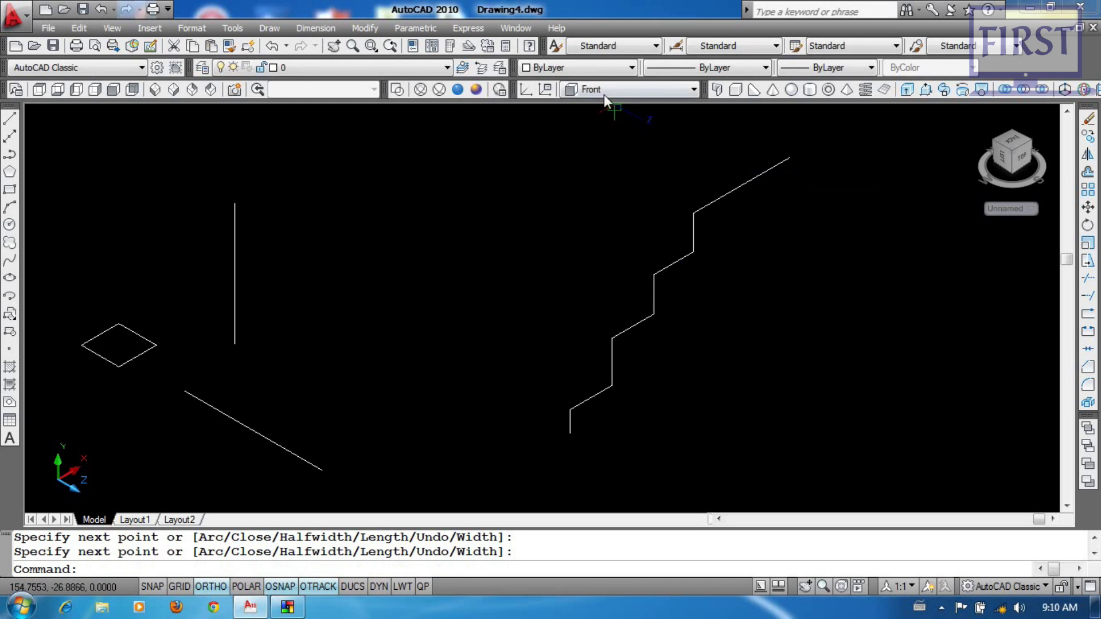
# Step: Return to the World 3D view and draw a thin rectangle at the stair's base
pyautogui.click(603, 90)
pyautogui.click(596, 109)
pyautogui.write('re')
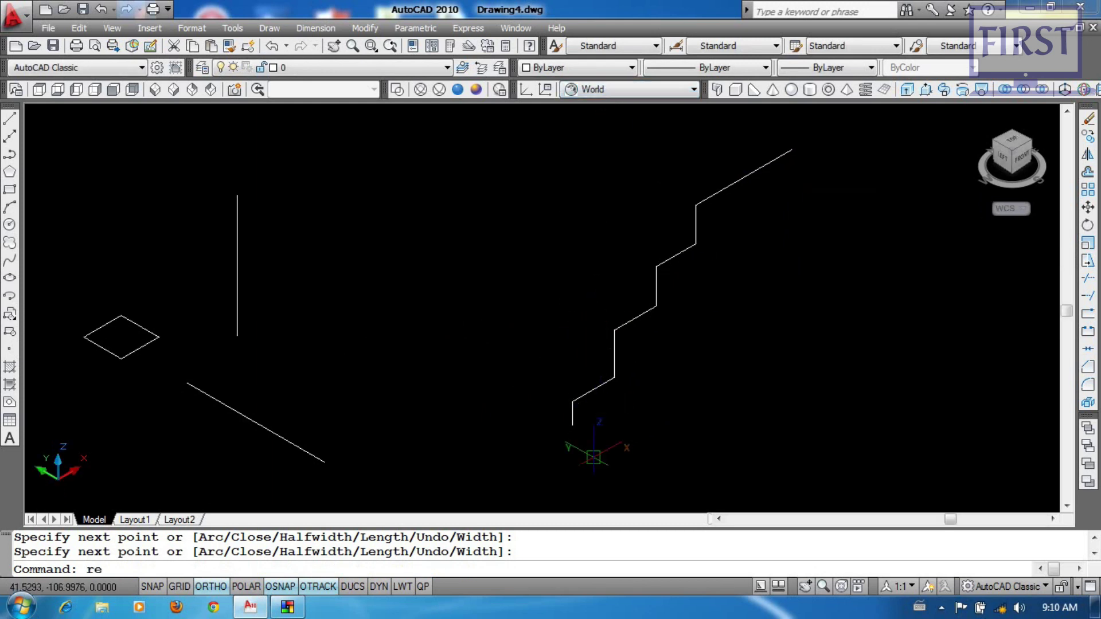
pyautogui.write('c')
pyautogui.press('Return')
pyautogui.click(572, 425)
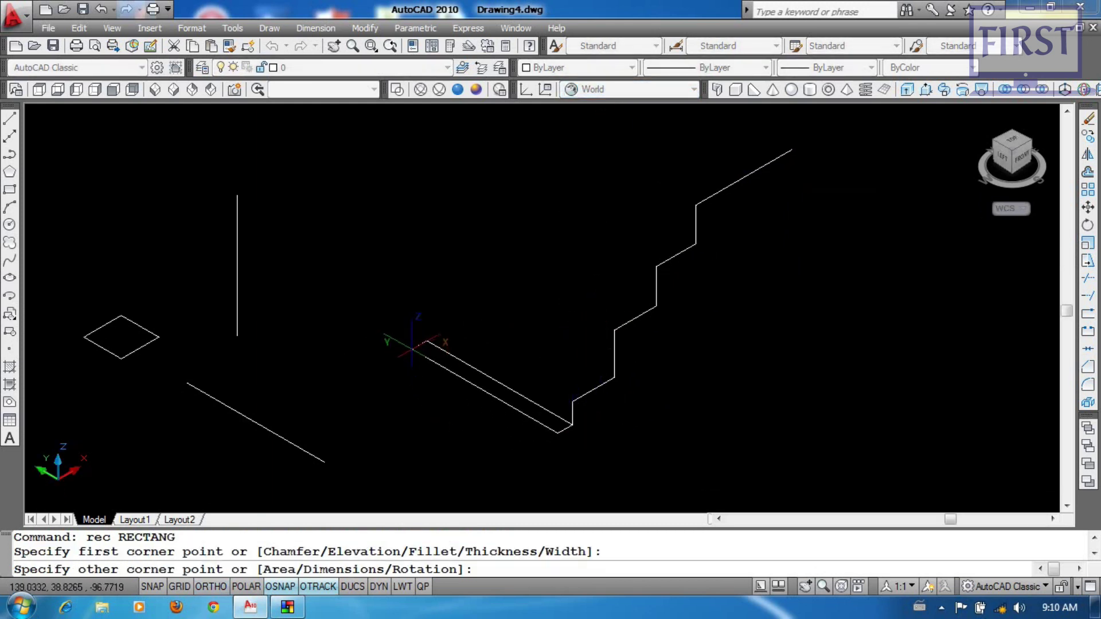
pyautogui.click(415, 349)
pyautogui.scroll(2, 668, 424)
pyautogui.scroll(2, 616, 454)
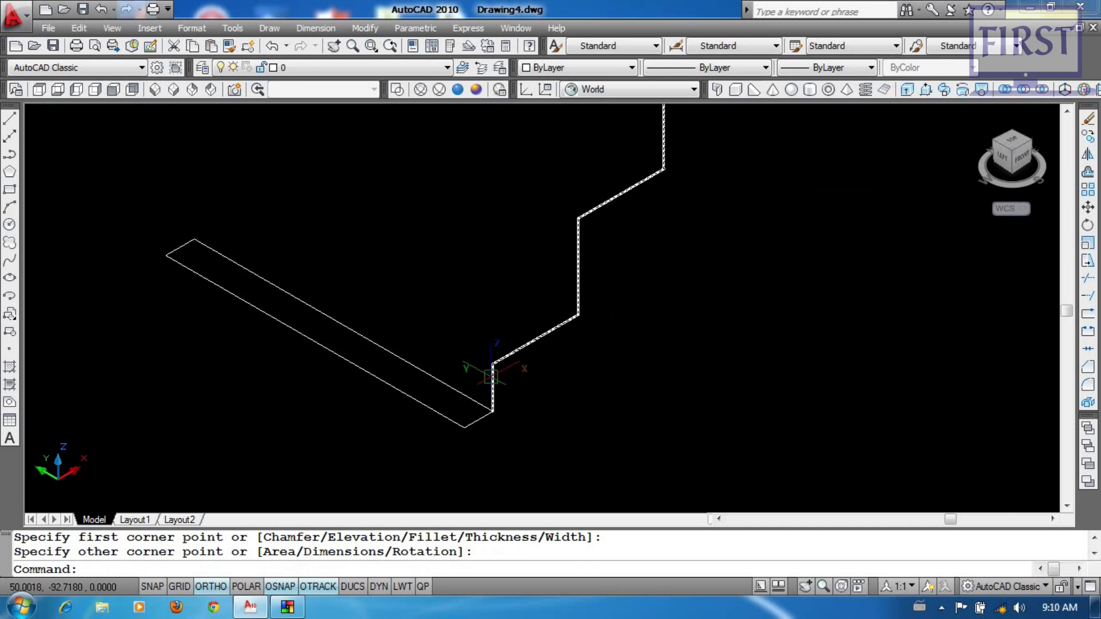
pyautogui.click(486, 406)
# Step: Extrude the rectangle along the stair polyline to form the solid staircase
pyautogui.write('ext')
pyautogui.press('Return')
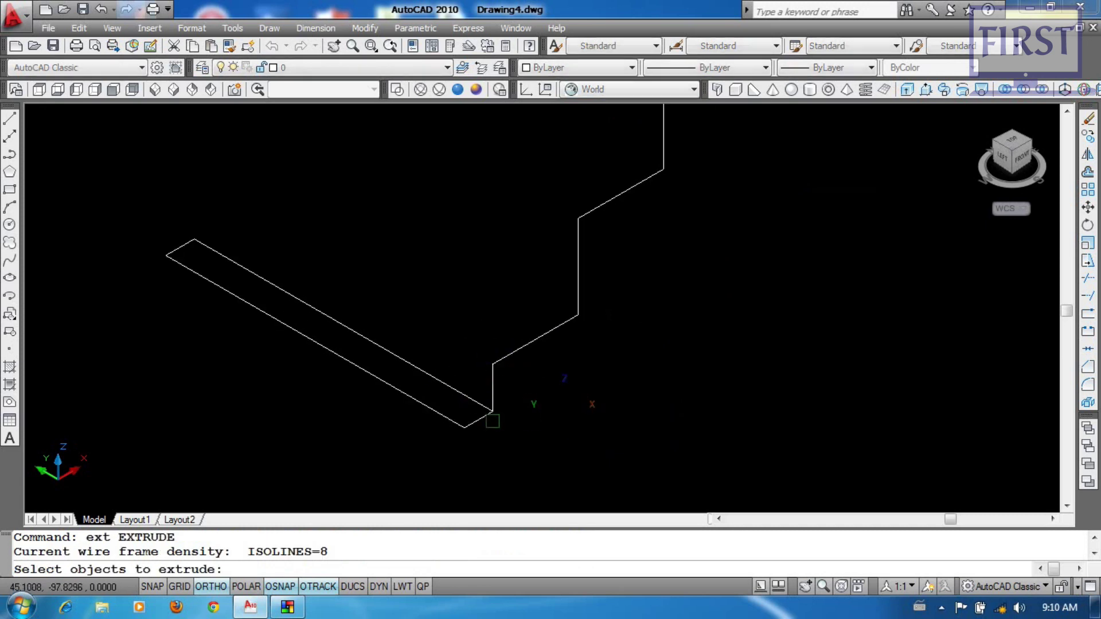
pyautogui.click(479, 418)
pyautogui.press('Return')
pyautogui.scroll(-2, 459, 250)
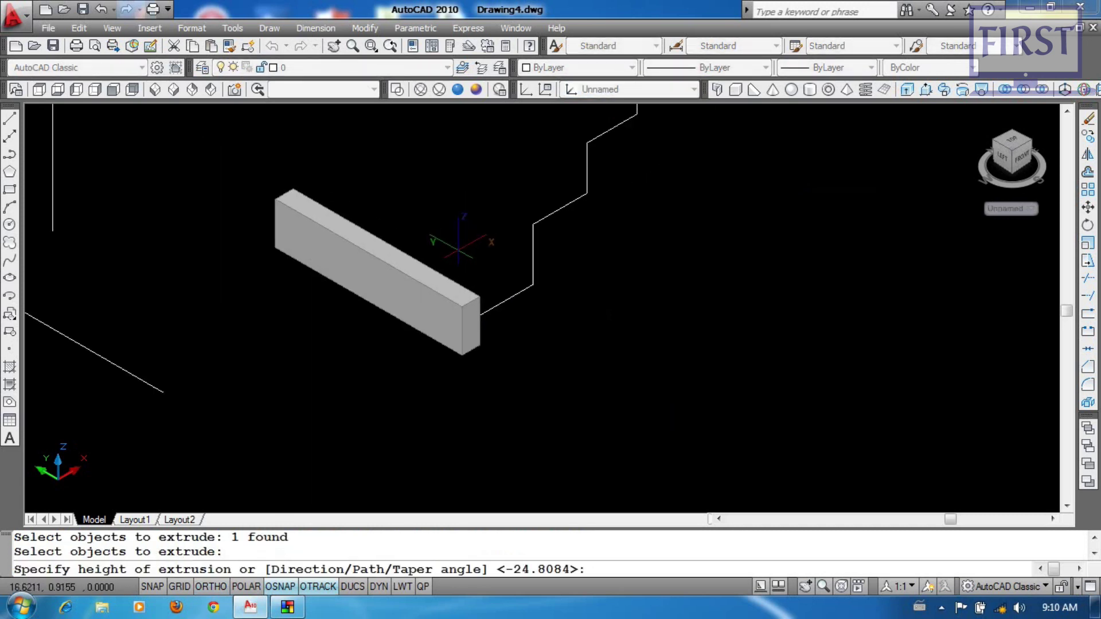
pyautogui.write('p')
pyautogui.press('Return')
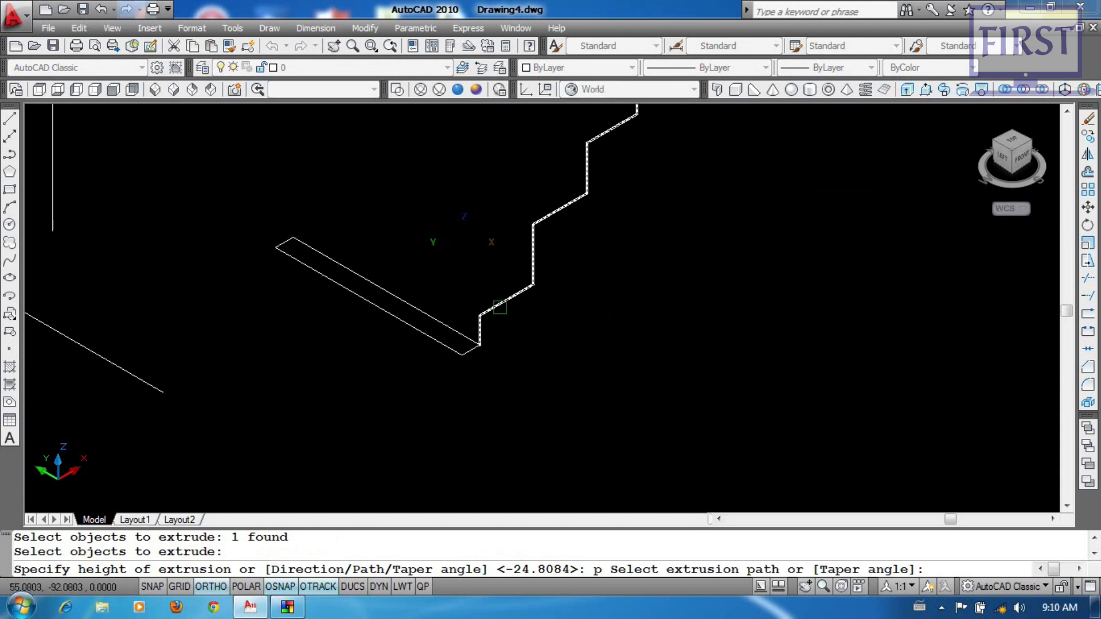
pyautogui.click(499, 307)
pyautogui.scroll(-3, 551, 321)
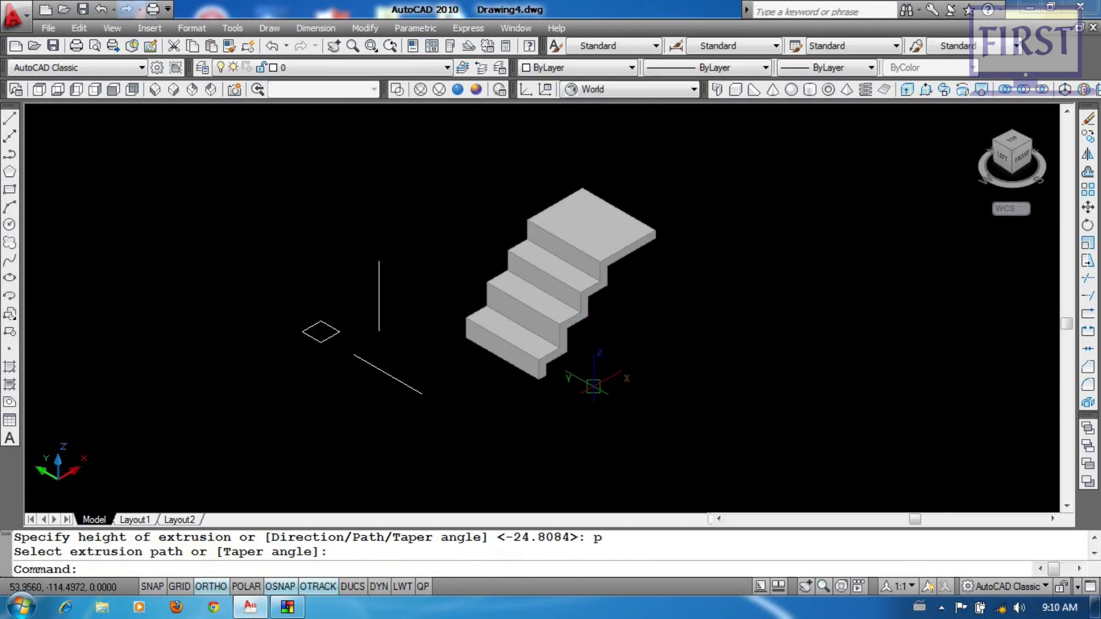
# Step: Window-select the staircase solid, clear the selection and recentre the view
pyautogui.click(521, 423)
pyautogui.click(724, 211)
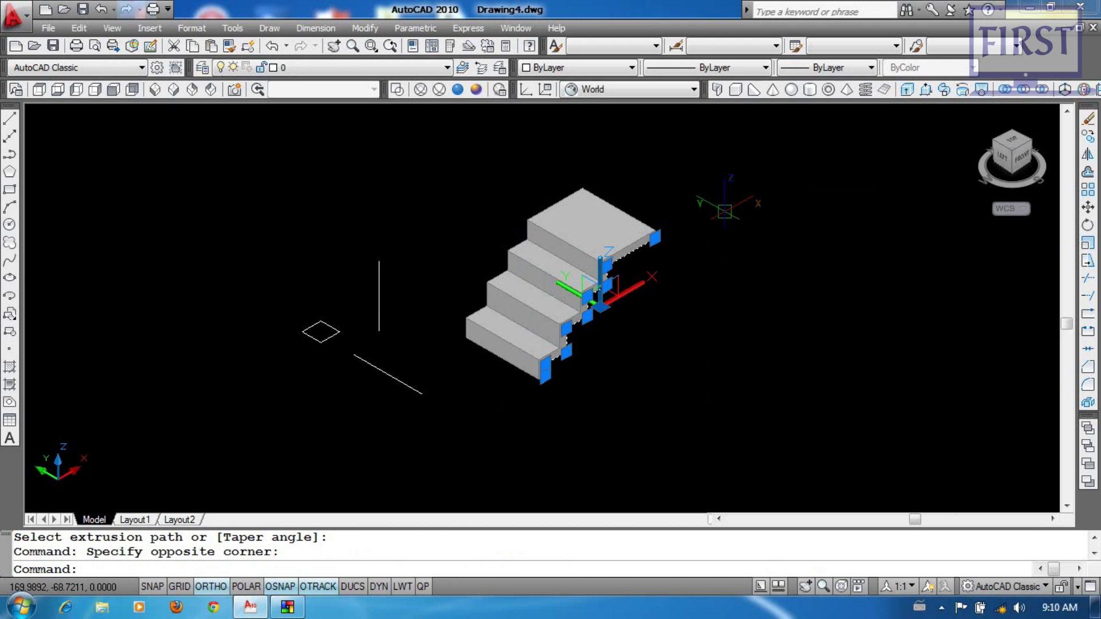
pyautogui.press('Escape')
pyautogui.moveTo(473, 388); pyautogui.dragTo(519, 363, button='middle')
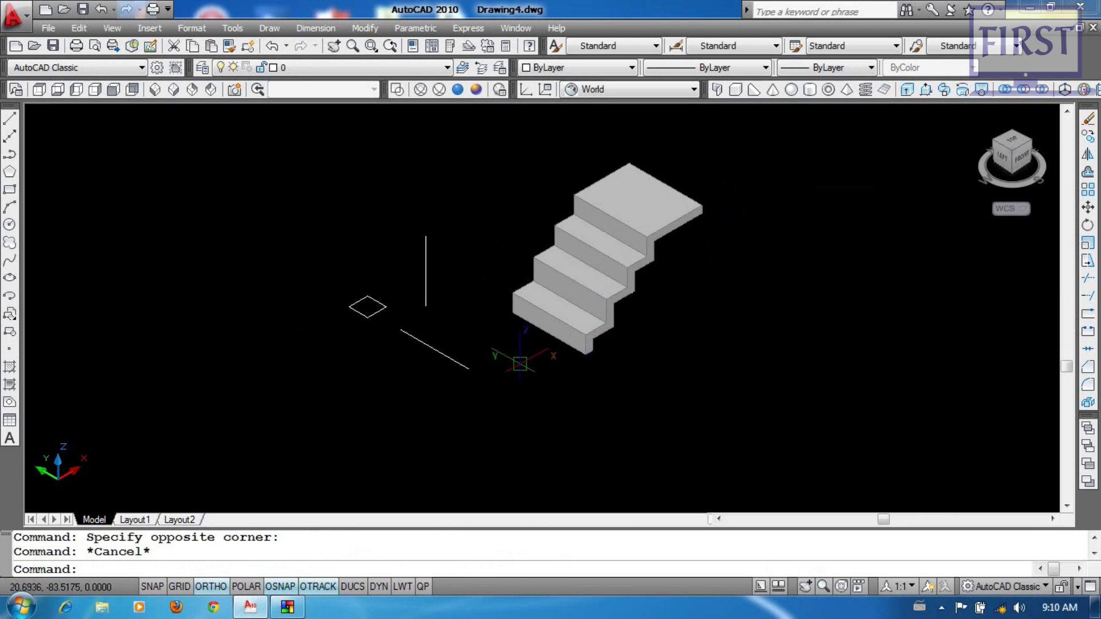
pyautogui.scroll(2, 519, 363)
pyautogui.scroll(1, 440, 358)
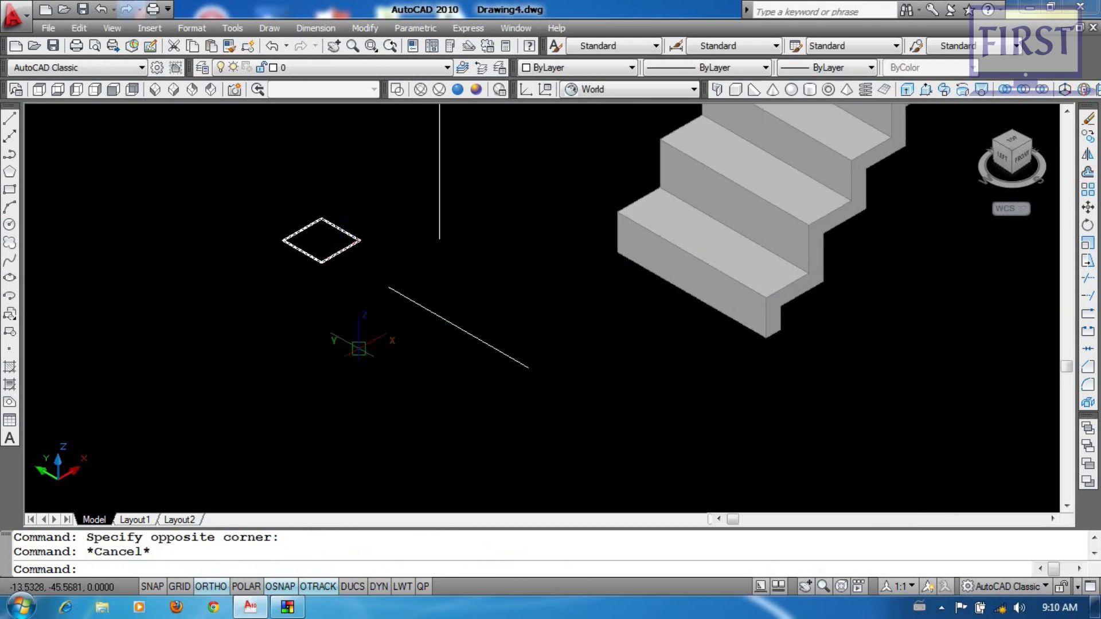
# Step: Regenerate the display and reposition the view beside the staircase
pyautogui.moveTo(342, 250); pyautogui.dragTo(382, 253, button='middle')
pyautogui.moveTo(394, 307); pyautogui.dragTo(397, 320, button='middle')
pyautogui.write('re')
pyautogui.press('Return')
pyautogui.moveTo(331, 423); pyautogui.dragTo(375, 349, button='middle')
pyautogui.moveTo(488, 261)
pyautogui.mouseDown(button='middle')
pyautogui.moveTo(513, 338)
pyautogui.moveTo(477, 334)
pyautogui.mouseUp(button='middle')
pyautogui.click(499, 352)
pyautogui.click(405, 398)
# Step: Draw a larger rectangle on the ground plane
pyautogui.write('rec')
pyautogui.press('Return')
pyautogui.click(387, 275)
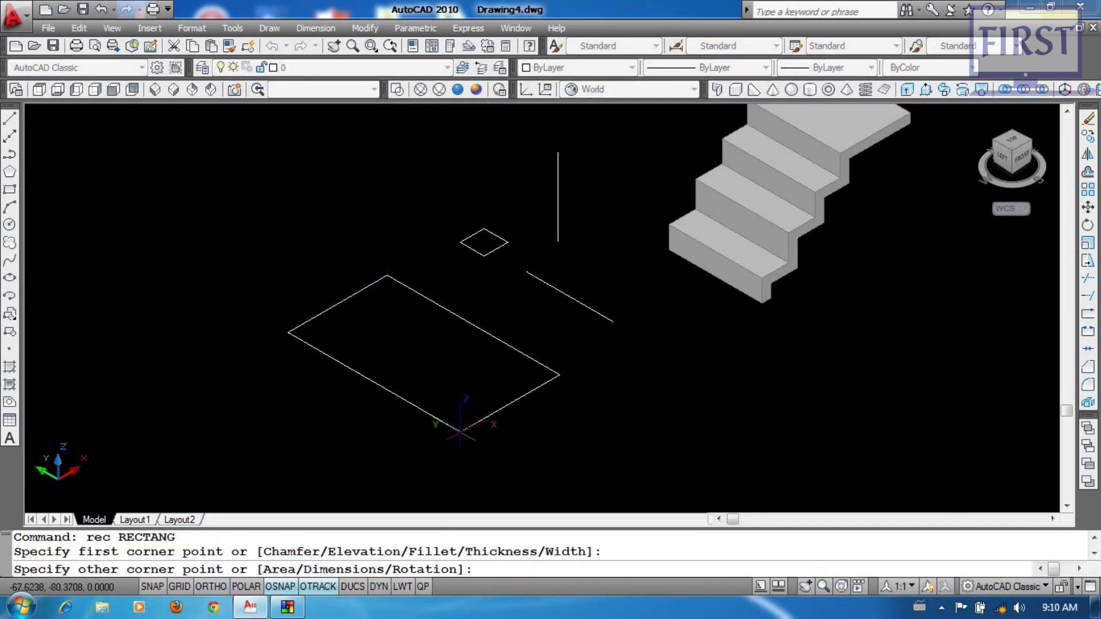
pyautogui.click(460, 429)
pyautogui.moveTo(493, 453); pyautogui.dragTo(508, 434, button='middle')
# Step: Copy the rectangle down and to the left of the original
pyautogui.write('co')
pyautogui.press('Return')
pyautogui.moveTo(544, 400); pyautogui.dragTo(505, 404)
pyautogui.press('Return')
pyautogui.moveTo(650, 385); pyautogui.dragTo(736, 321, button='middle')
pyautogui.click(644, 369)
pyautogui.click(482, 462)
pyautogui.press('Return')
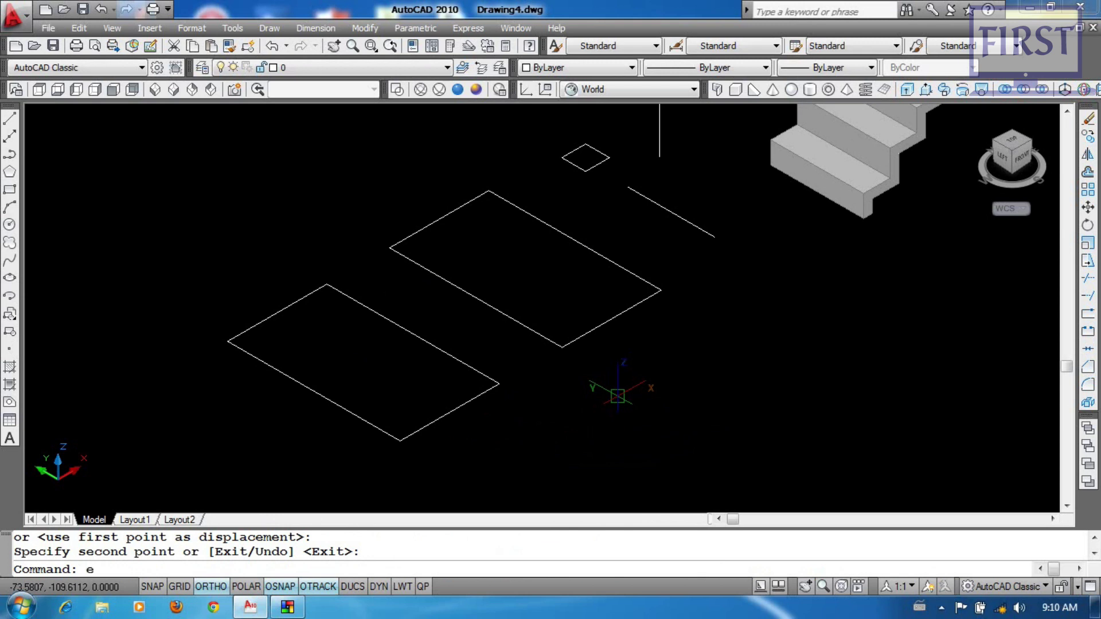
# Step: Start extruding the lower rectangle, cancel it, and regenerate the display
pyautogui.write('t')
pyautogui.press('Return')
pyautogui.click(493, 415)
pyautogui.click(401, 362)
pyautogui.press('Return')
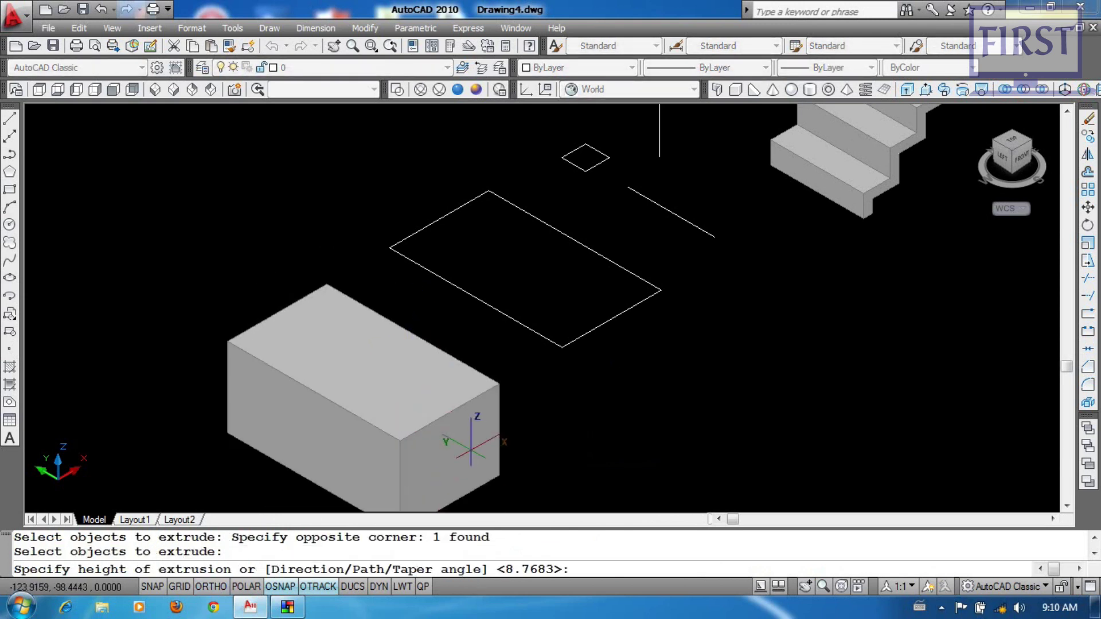
pyautogui.press('Escape')
pyautogui.click(682, 405)
pyautogui.click(599, 450)
pyautogui.write('re')
pyautogui.press('Return')
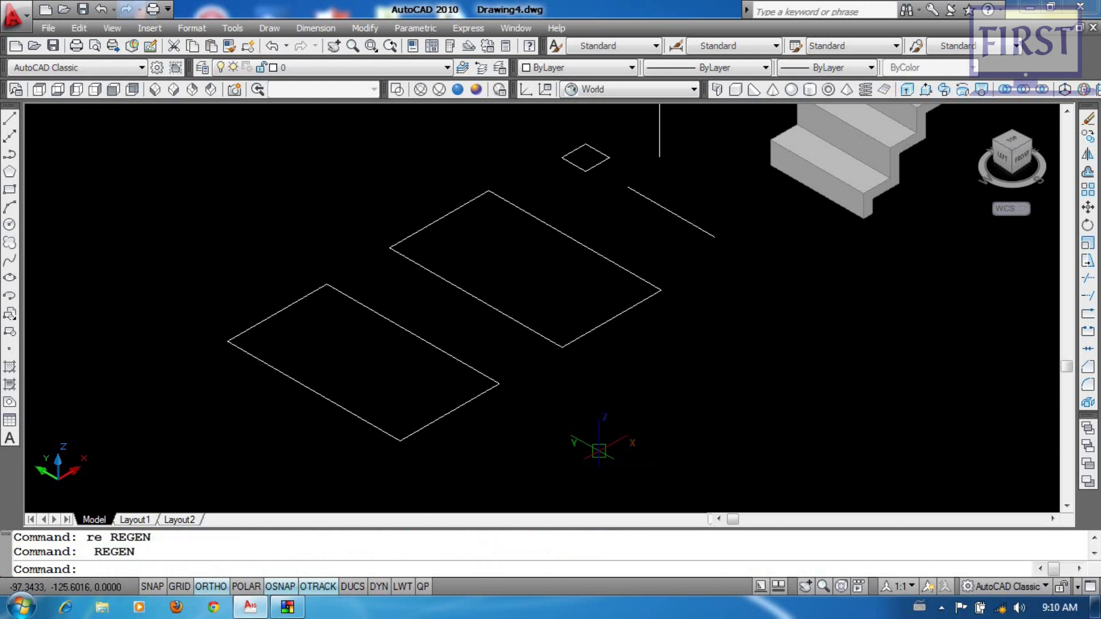
pyautogui.moveTo(623, 436); pyautogui.dragTo(609, 459, button='middle')
# Step: Extrude the lower rectangle with the taper option, then cancel and pan the view
pyautogui.write('t')
pyautogui.press('Return')
pyautogui.click(454, 457)
pyautogui.click(370, 335)
pyautogui.press('Return')
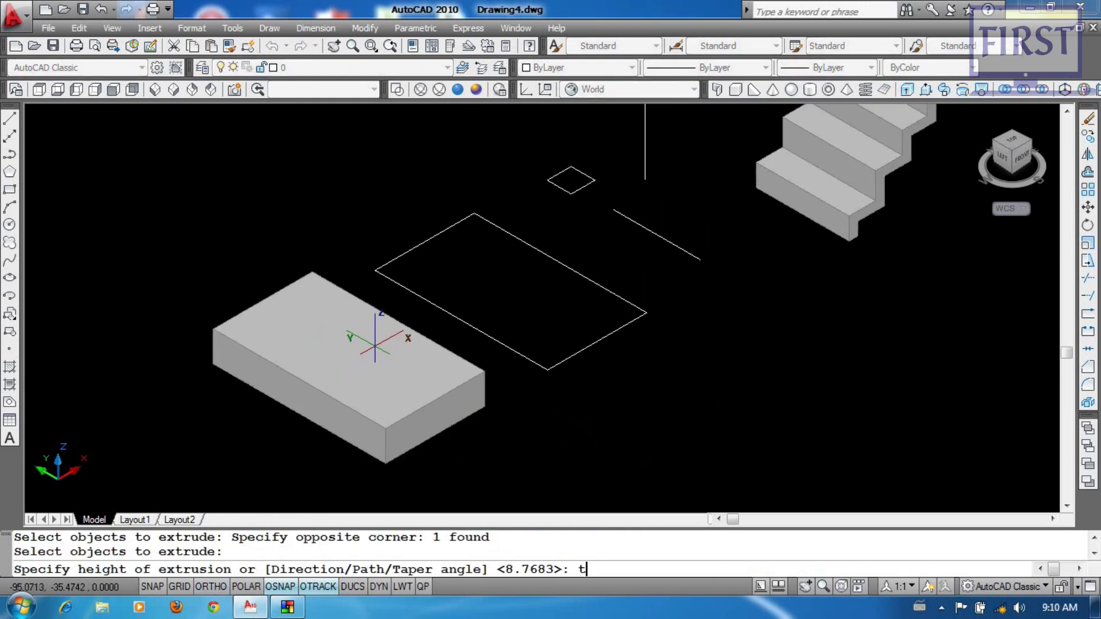
pyautogui.press('Return')
pyautogui.press('Escape')
pyautogui.press('Escape')
pyautogui.scroll(-2, 553, 427)
pyautogui.scroll(-1, 553, 427)
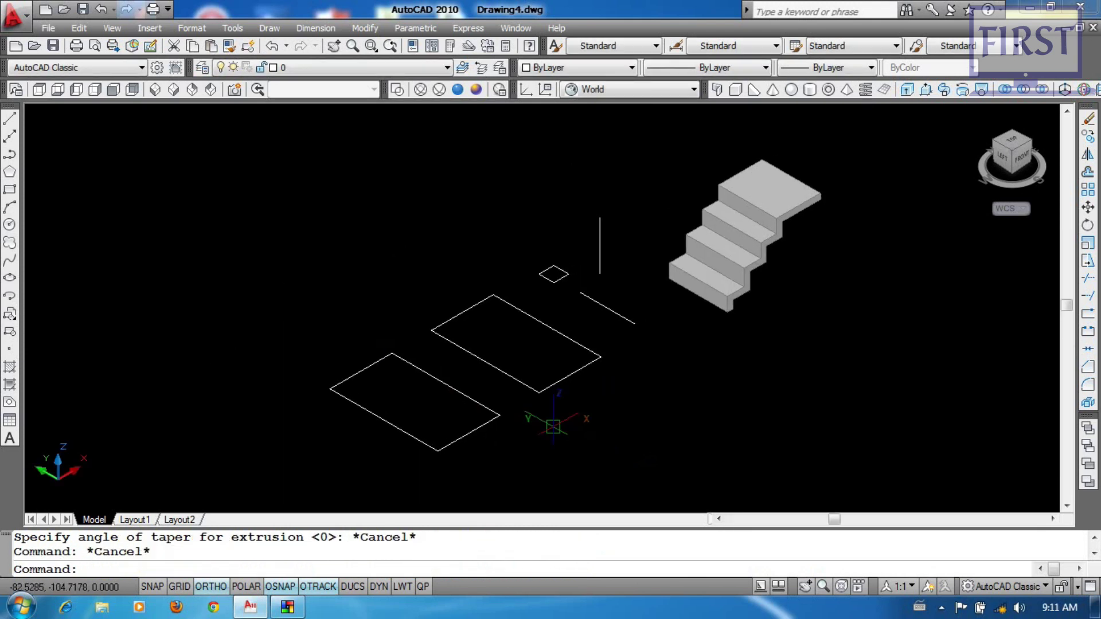
pyautogui.scroll(2, 553, 426)
pyautogui.moveTo(469, 417); pyautogui.dragTo(506, 416, button='middle')
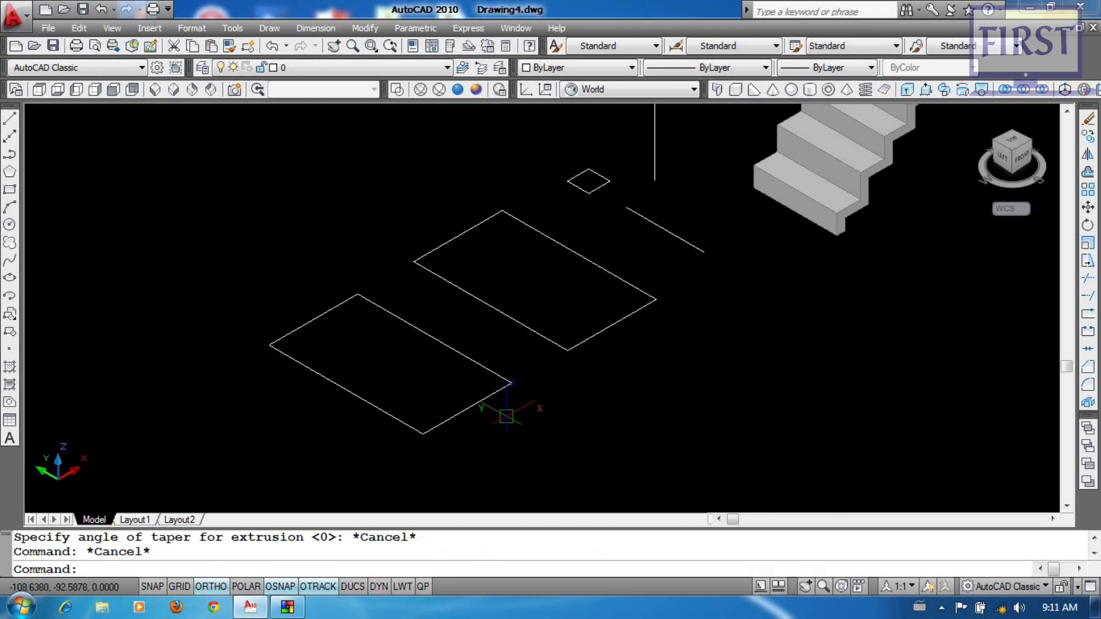
pyautogui.moveTo(506, 417); pyautogui.dragTo(558, 447, button='middle')
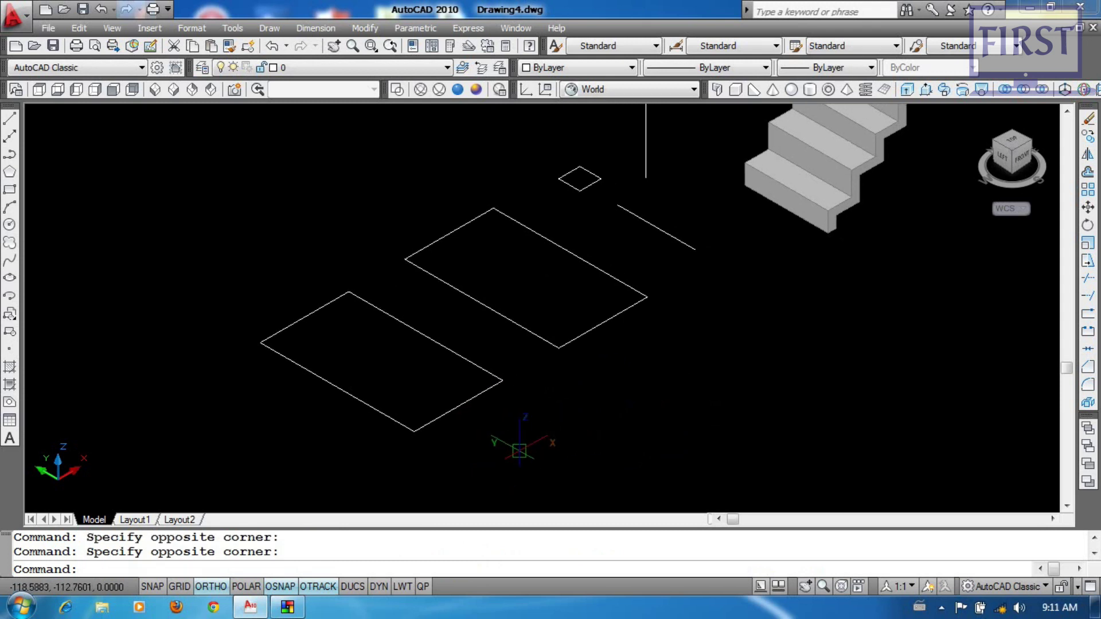
pyautogui.moveTo(506, 445); pyautogui.dragTo(502, 447, button='middle')
# Step: Extrude the upper rectangle with the Taper angle option, leaving it awaiting the angle
pyautogui.write('xt')
pyautogui.press('Return')
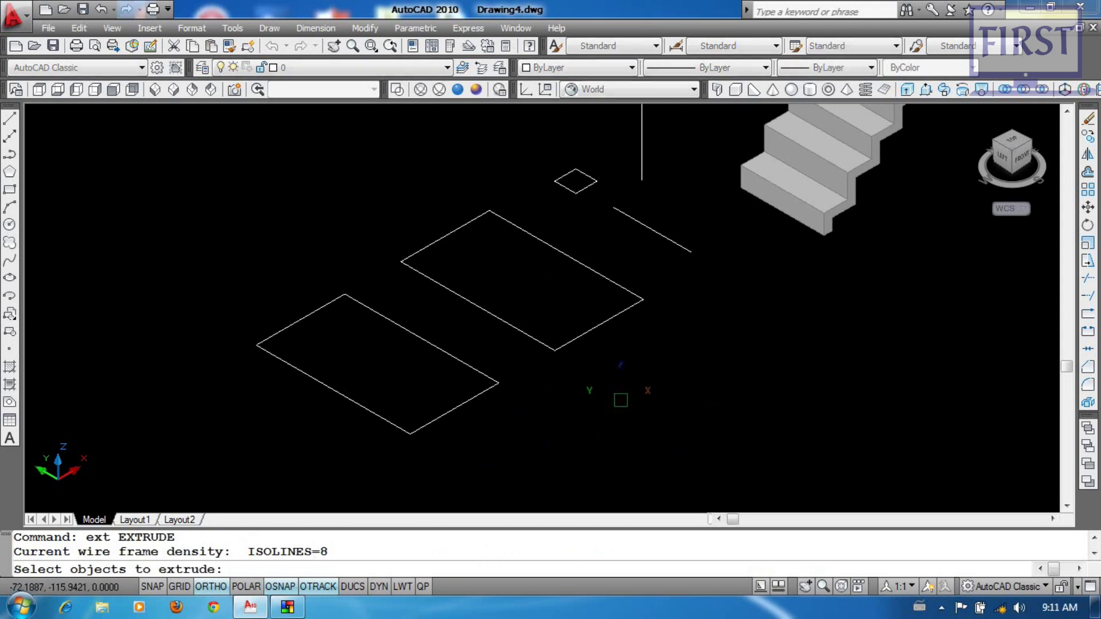
pyautogui.click(650, 354)
pyautogui.click(611, 307)
pyautogui.press('Return')
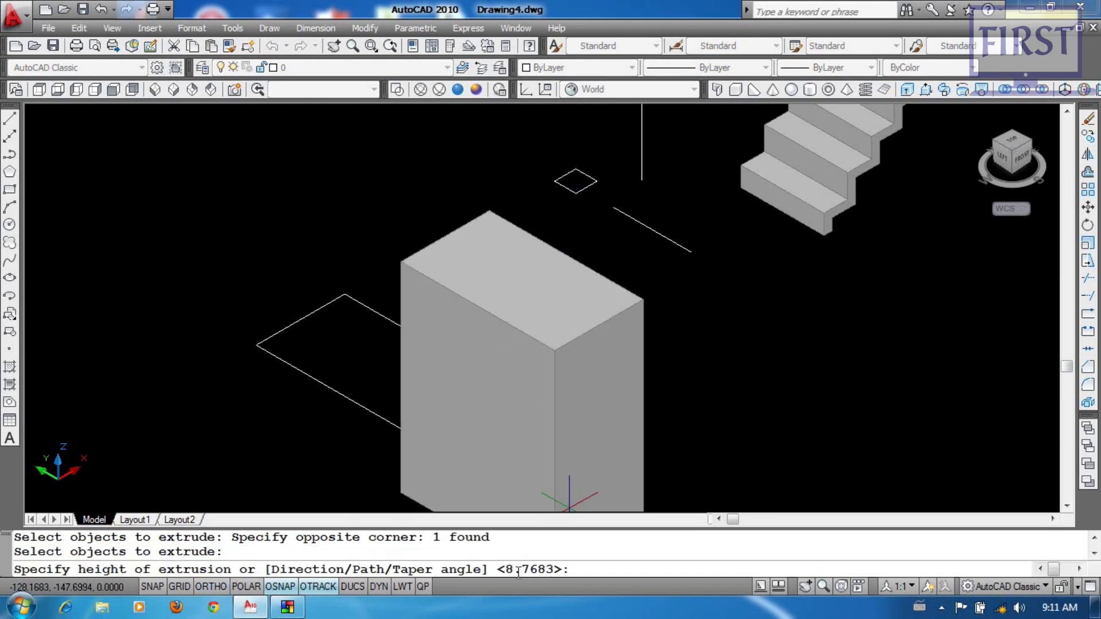
pyautogui.write('t')
pyautogui.press('Return')
pyautogui.scroll(-2, 574, 396)
pyautogui.scroll(2, 566, 368)
pyautogui.scroll(2, 600, 393)
pyautogui.scroll(2, 630, 399)
pyautogui.scroll(1, 720, 346)
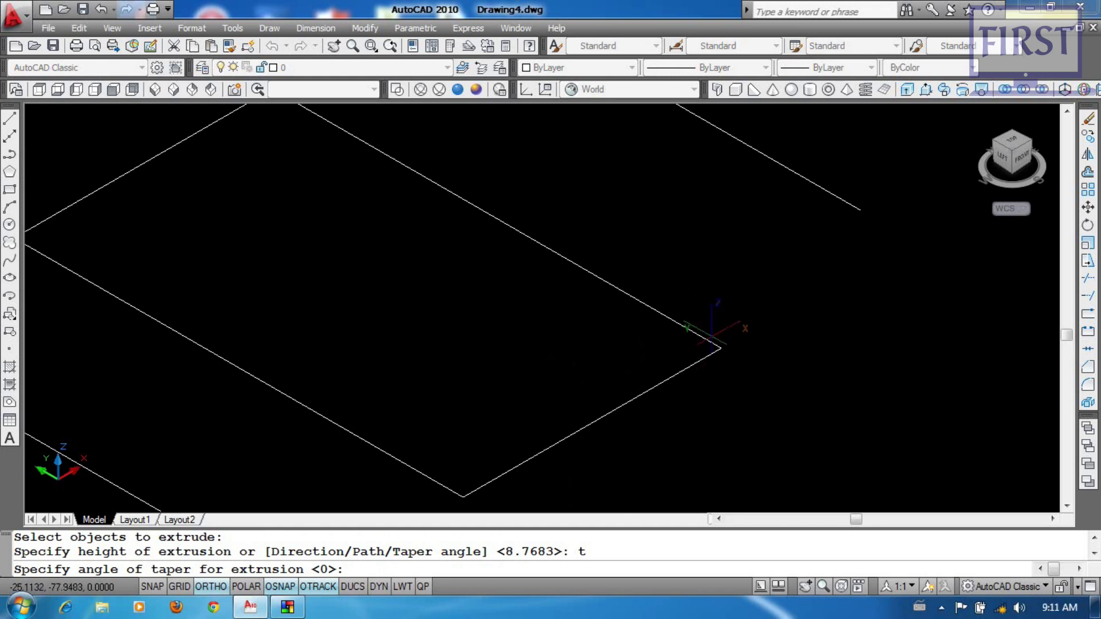
pyautogui.scroll(-2, 565, 300)
pyautogui.moveTo(565, 300); pyautogui.dragTo(565, 325, button='middle')
pyautogui.scroll(2, 668, 396)
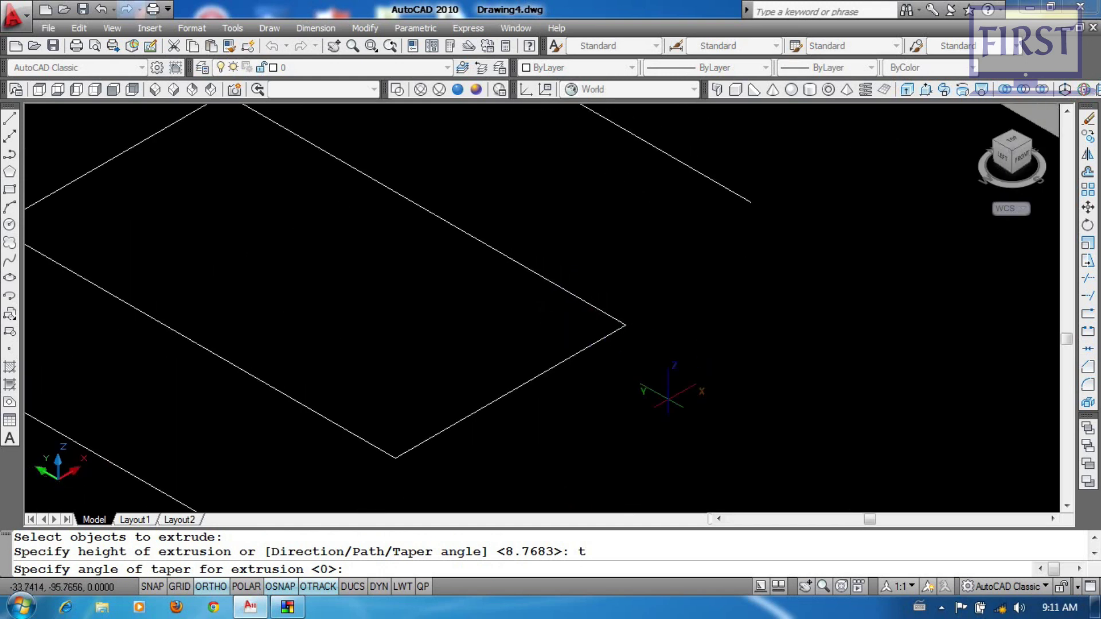
pyautogui.scroll(-2, 668, 395)
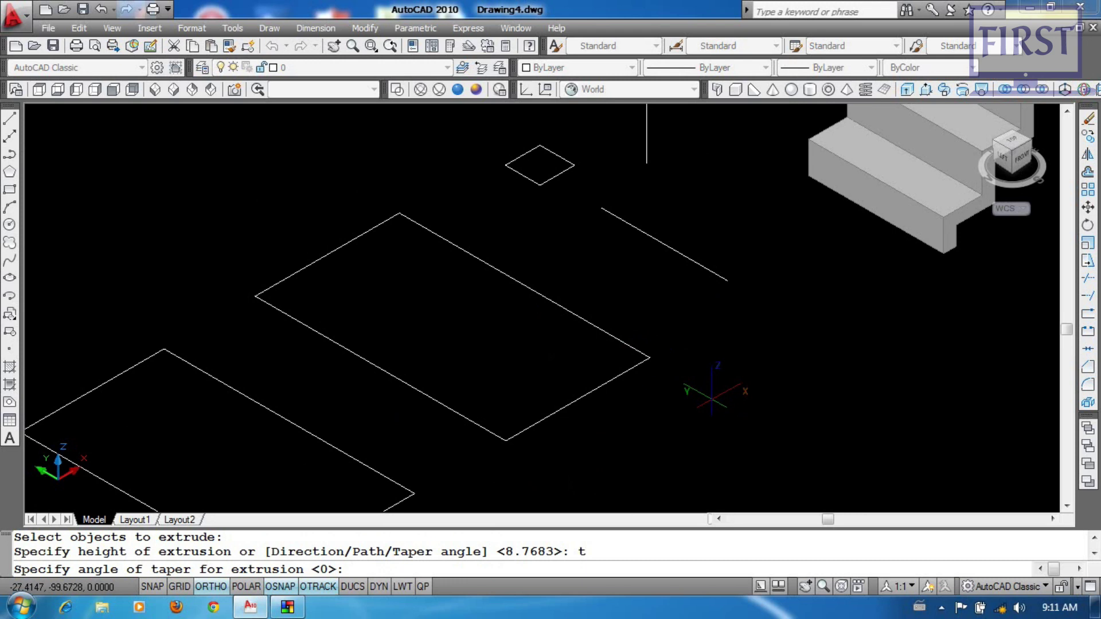
pyautogui.scroll(2, 688, 418)
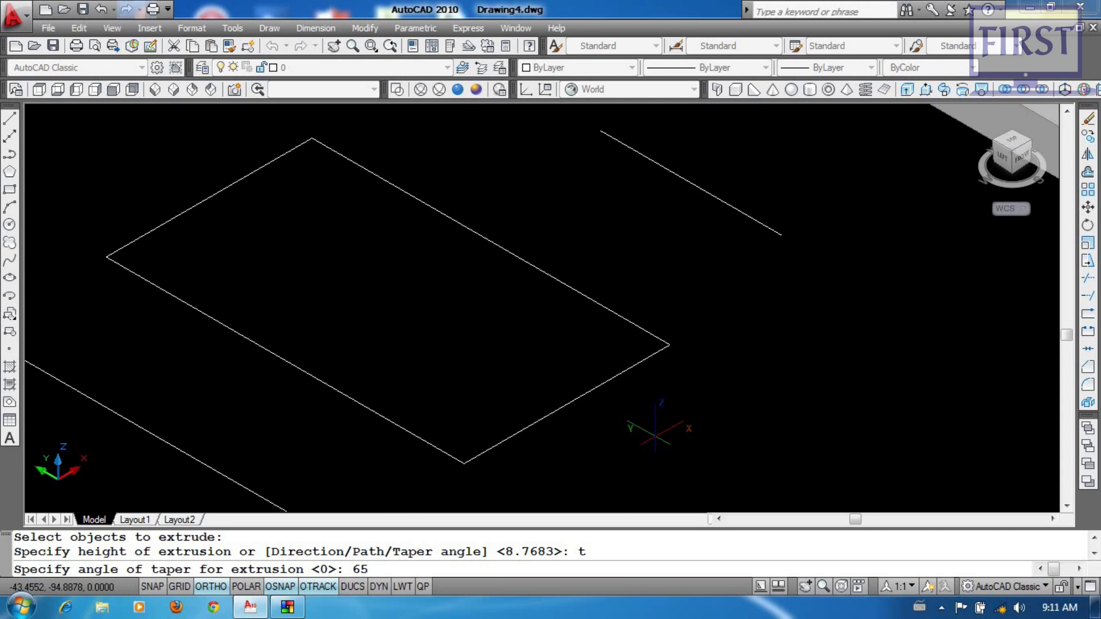
# Step: Finish a first tapered extrusion with a 65° taper and height 100
pyautogui.press('Return')
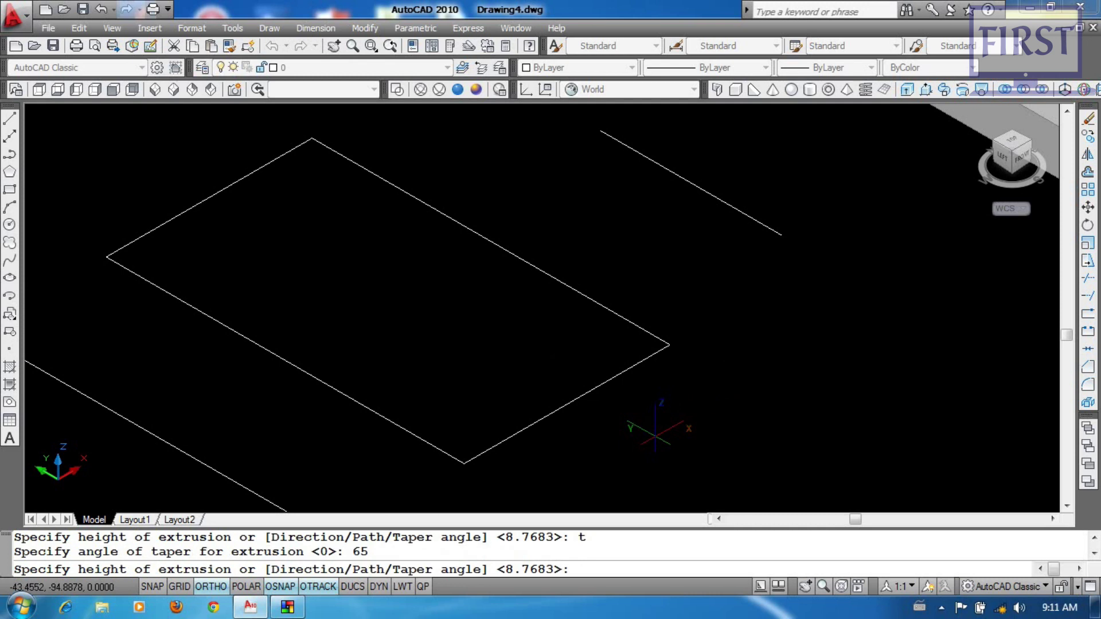
pyautogui.scroll(-2, 655, 434)
pyautogui.write('100')
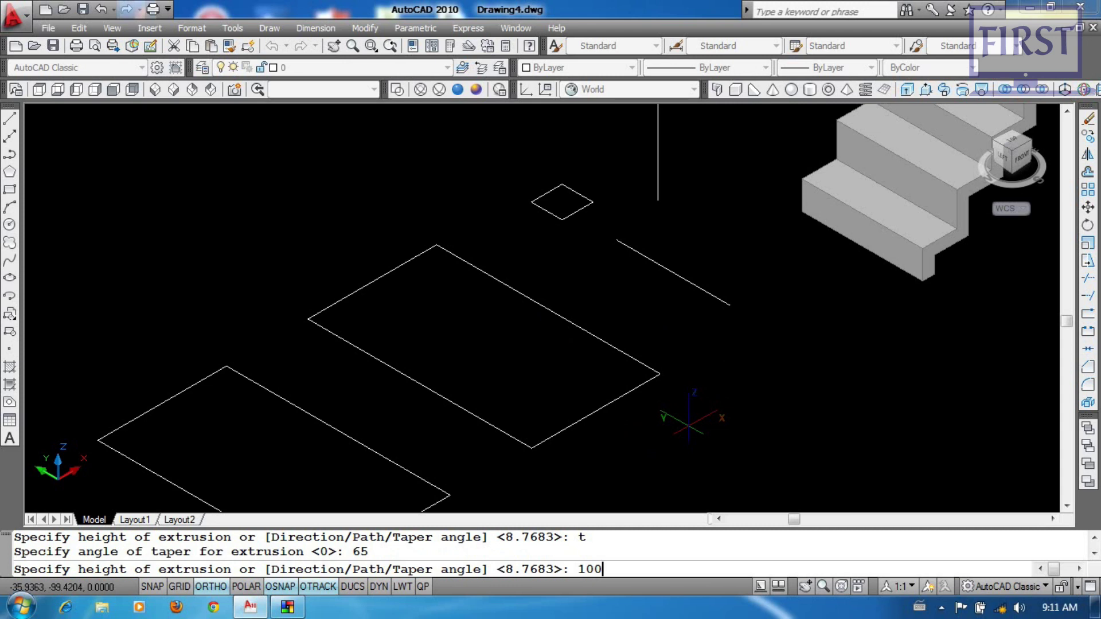
pyautogui.press('Return')
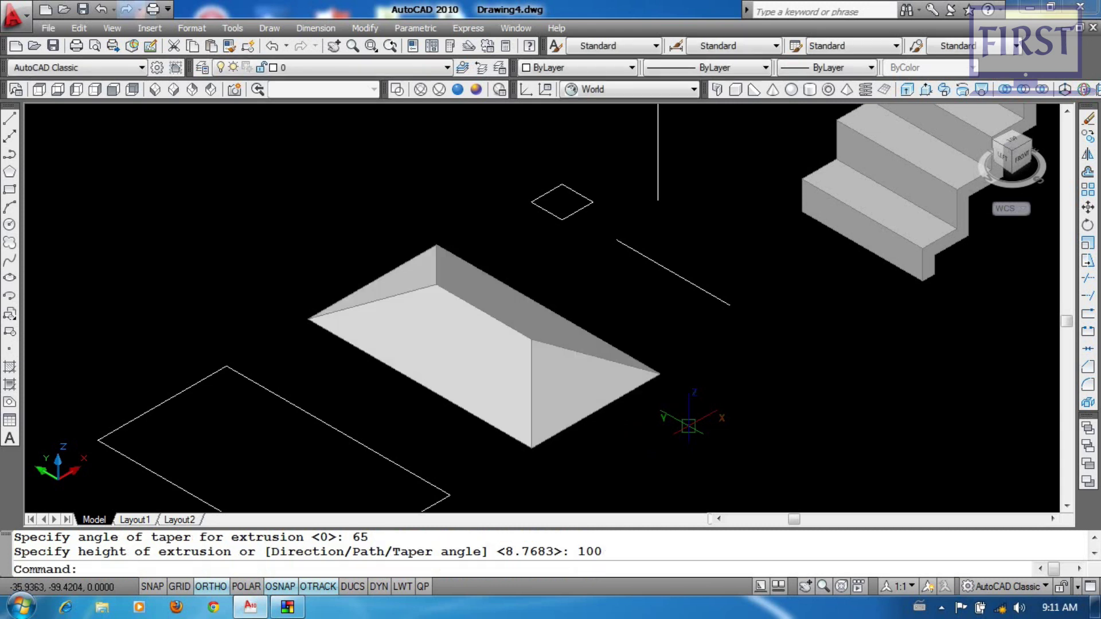
pyautogui.scroll(-8, 688, 425)
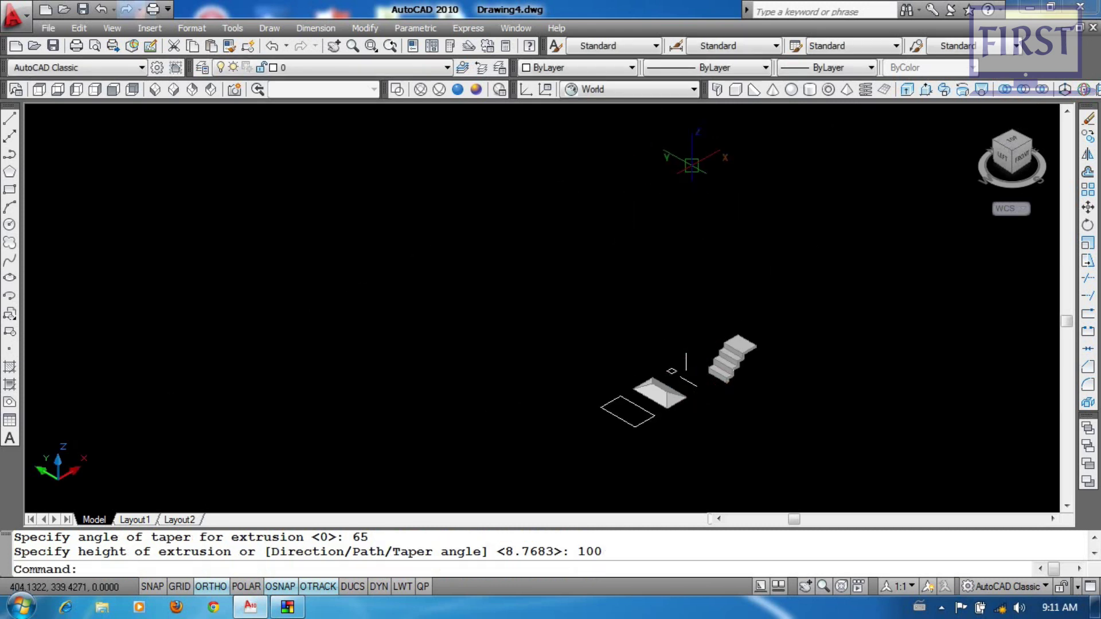
pyautogui.scroll(6, 677, 428)
pyautogui.scroll(2, 660, 344)
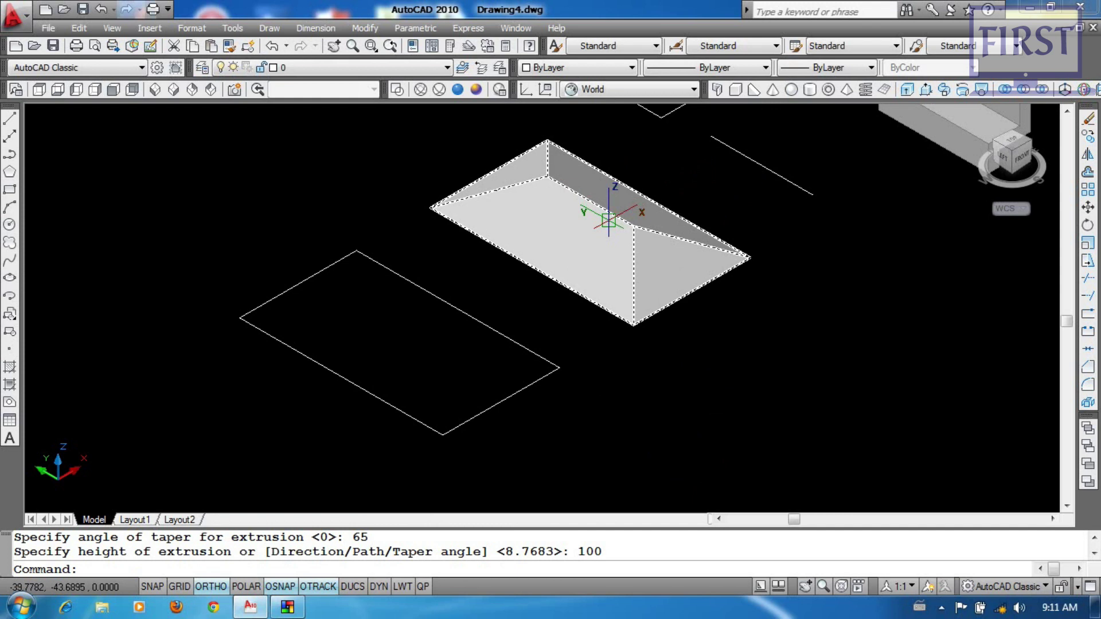
# Step: Undo the last zoom and the 65° tapered extrusion
pyautogui.write('u')
pyautogui.press('Return')
pyautogui.press('Return')
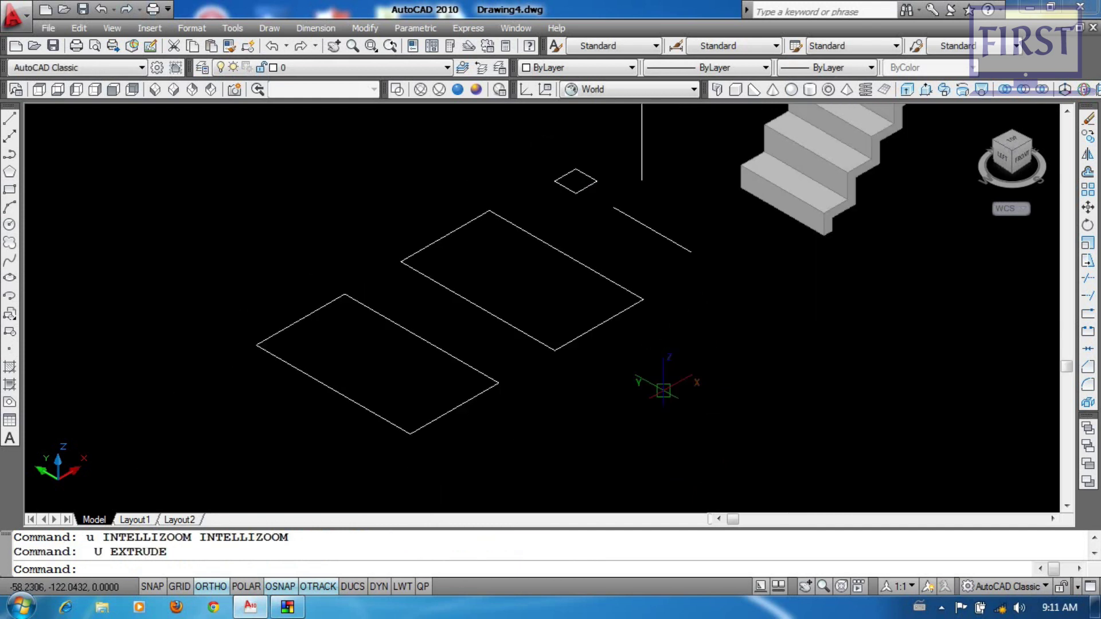
pyautogui.write('t')
# Step: Re-extrude the middle rectangle with the 65° taper to a height of 1
pyautogui.press('Return')
pyautogui.moveTo(634, 355); pyautogui.dragTo(572, 289)
pyautogui.press('Return')
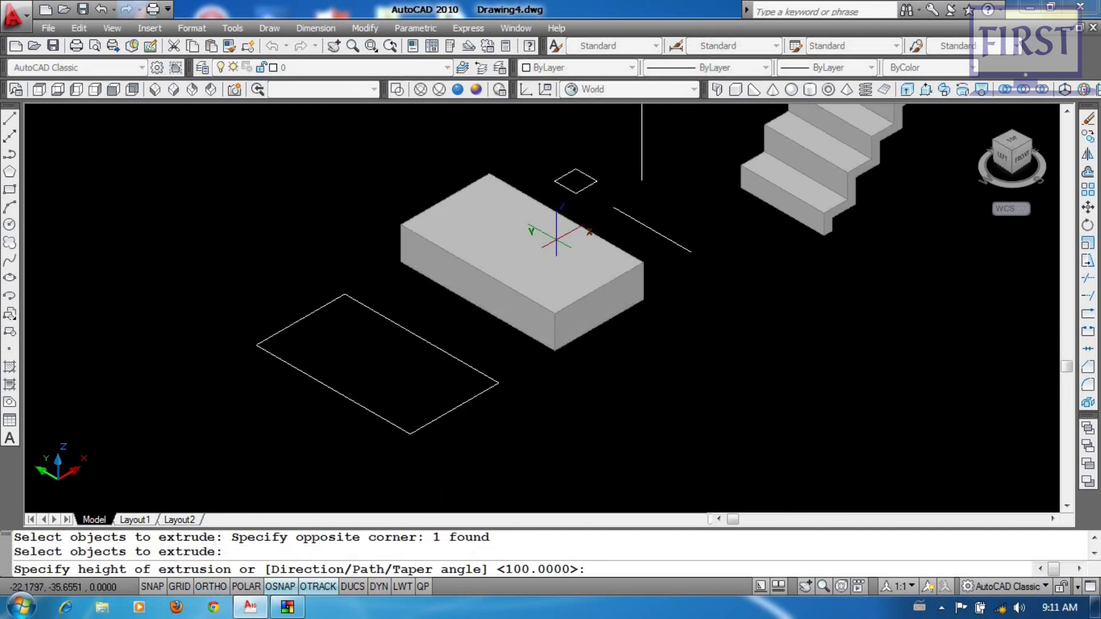
pyautogui.press('Return')
pyautogui.press('Return')
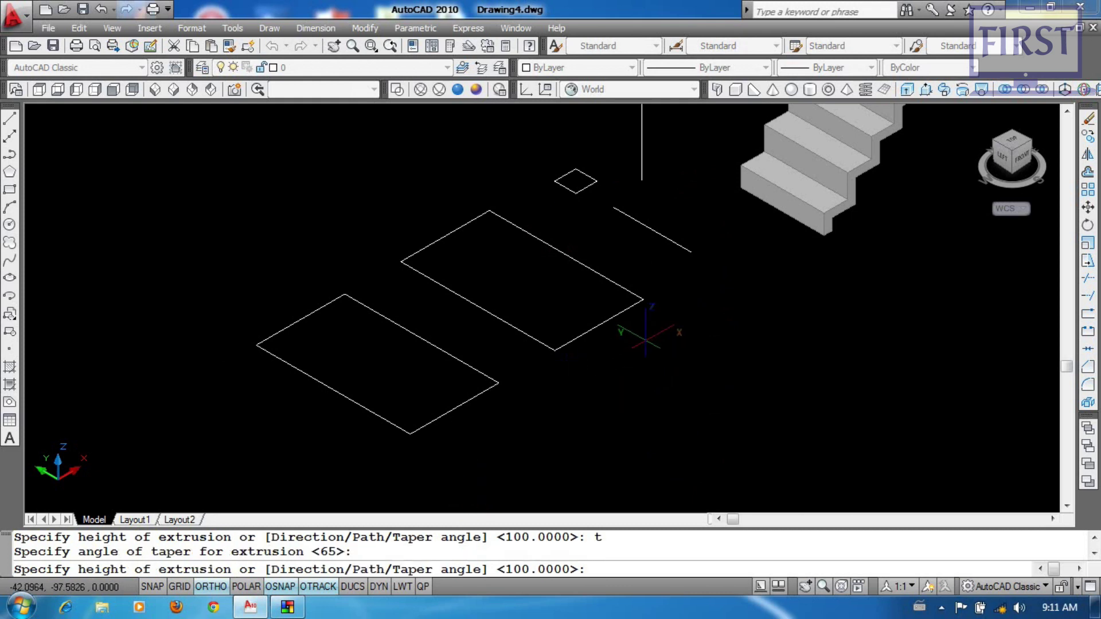
pyautogui.write('1')
pyautogui.press('Return')
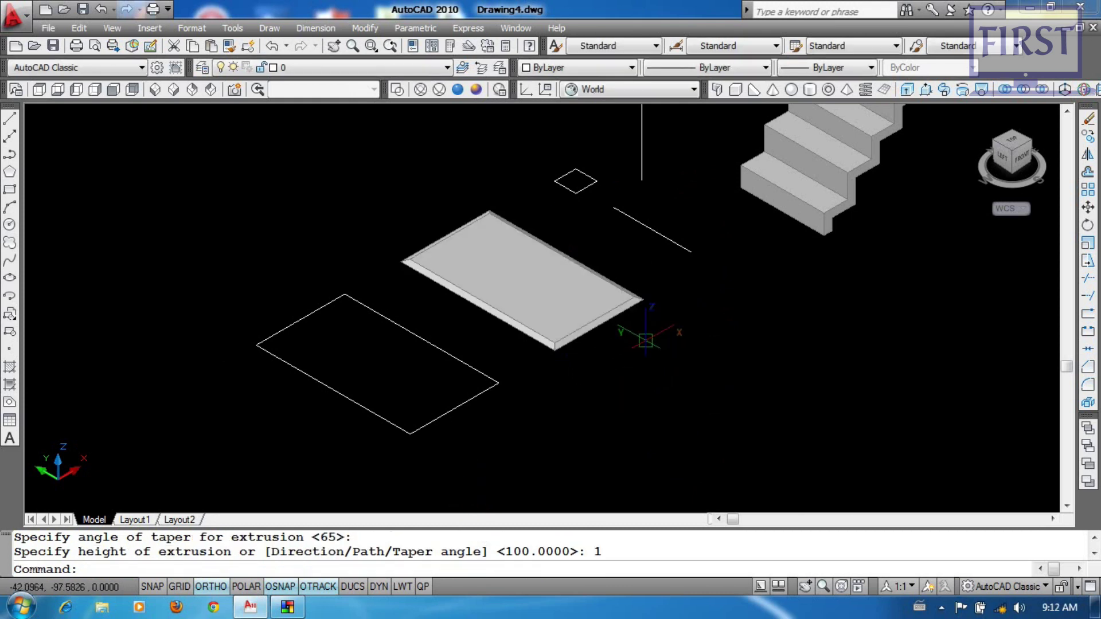
pyautogui.scroll(4, 604, 319)
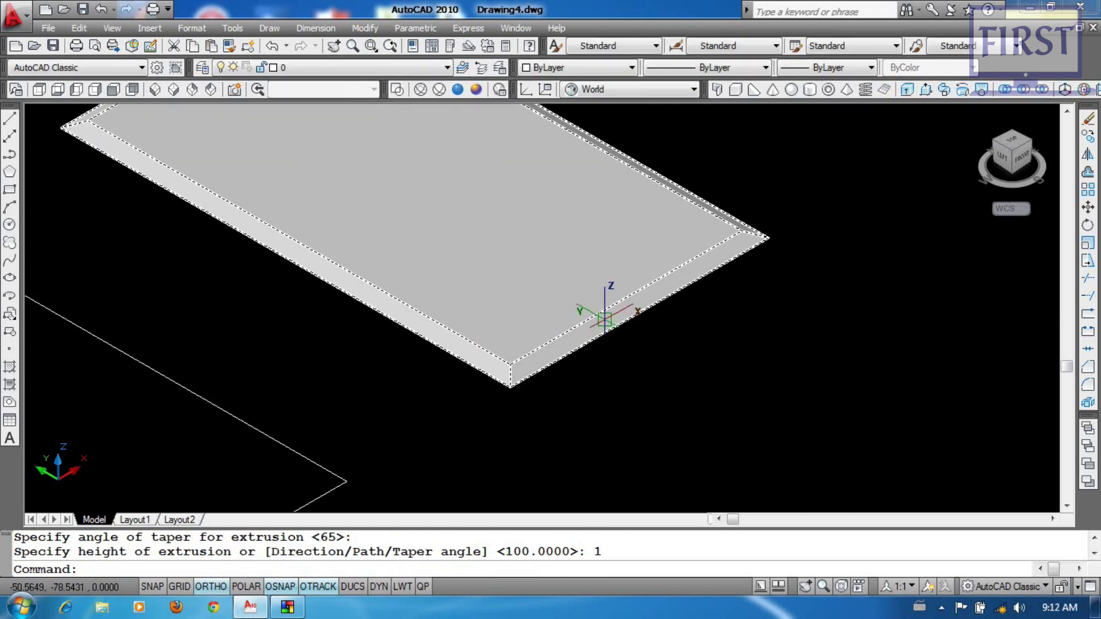
pyautogui.scroll(-3, 604, 318)
pyautogui.scroll(2, 691, 358)
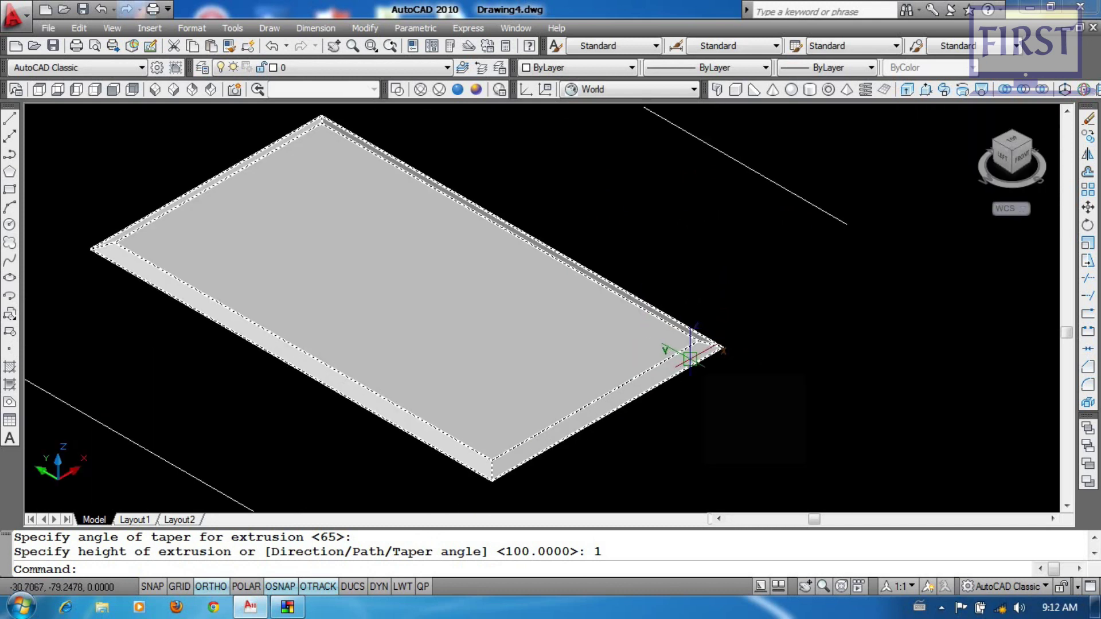
pyautogui.scroll(-5, 689, 358)
pyautogui.scroll(-1, 671, 383)
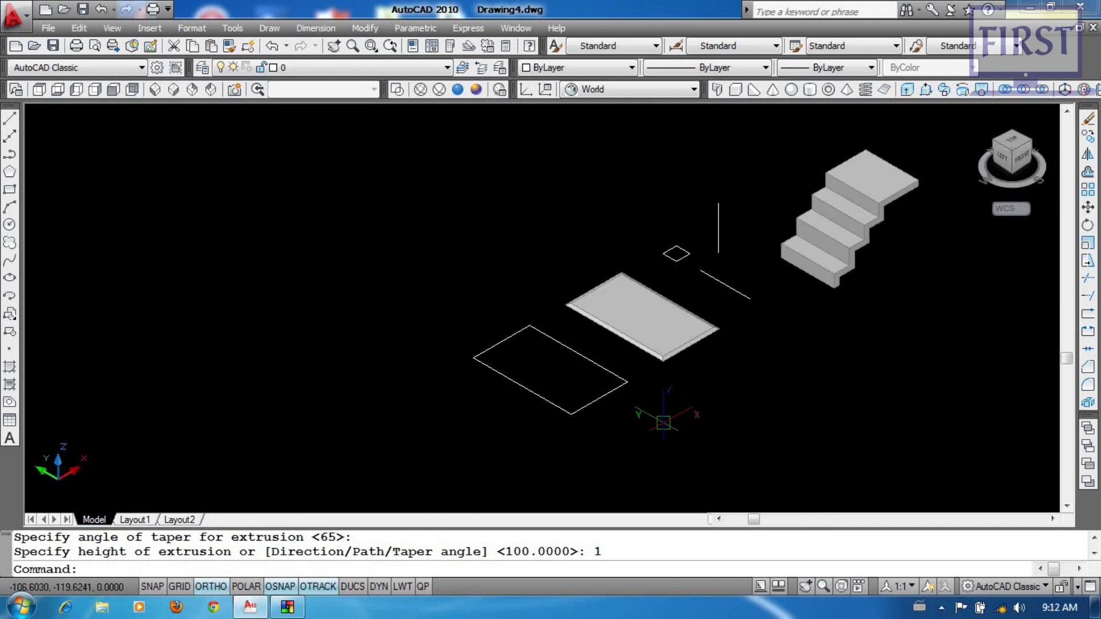
pyautogui.scroll(2, 660, 417)
pyautogui.write('ext')
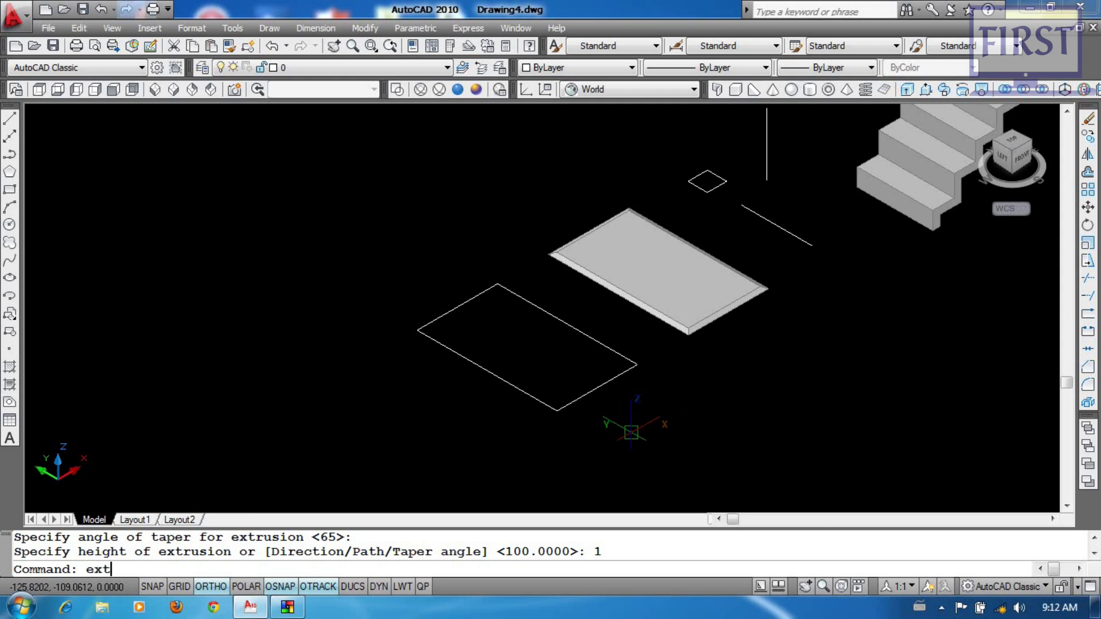
# Step: Extrude the front rectangle 30 units with a −25° taper so it flares outward
pyautogui.press('Return')
pyautogui.click(622, 427)
pyautogui.click(550, 359)
pyautogui.press('Return')
pyautogui.scroll(2, 550, 344)
pyautogui.scroll(2, 550, 338)
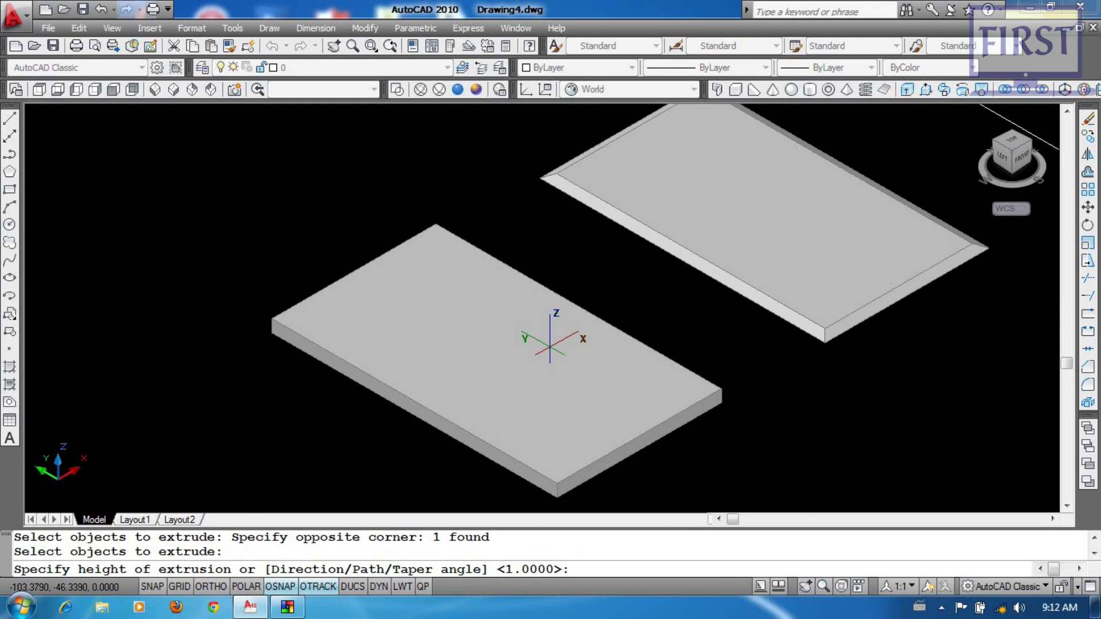
pyautogui.write('t')
pyautogui.press('Return')
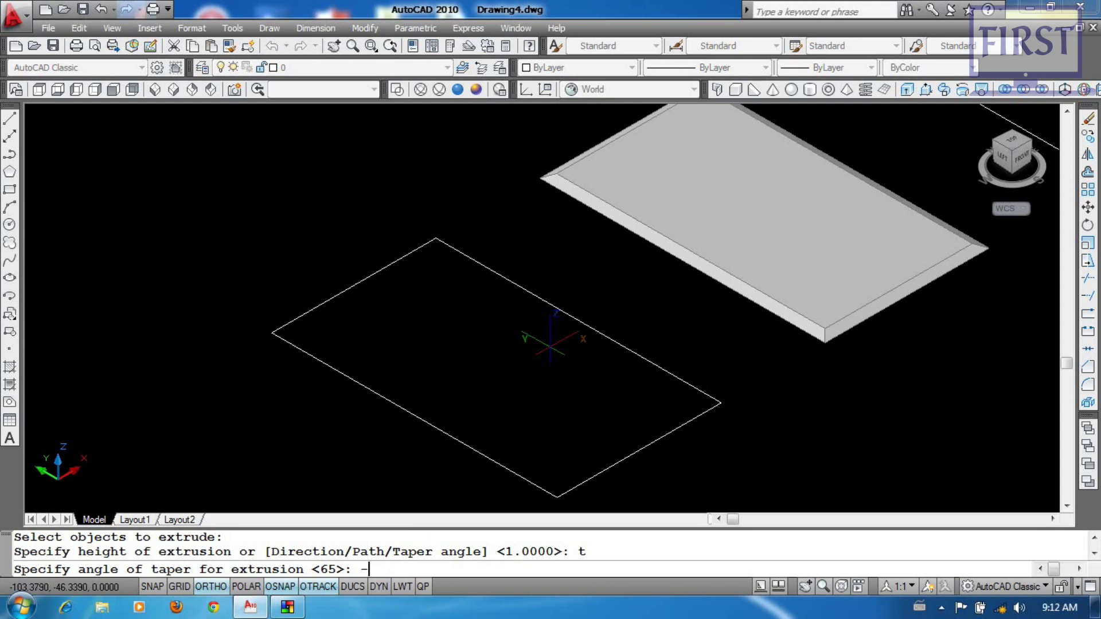
pyautogui.write('-25')
pyautogui.press('Return')
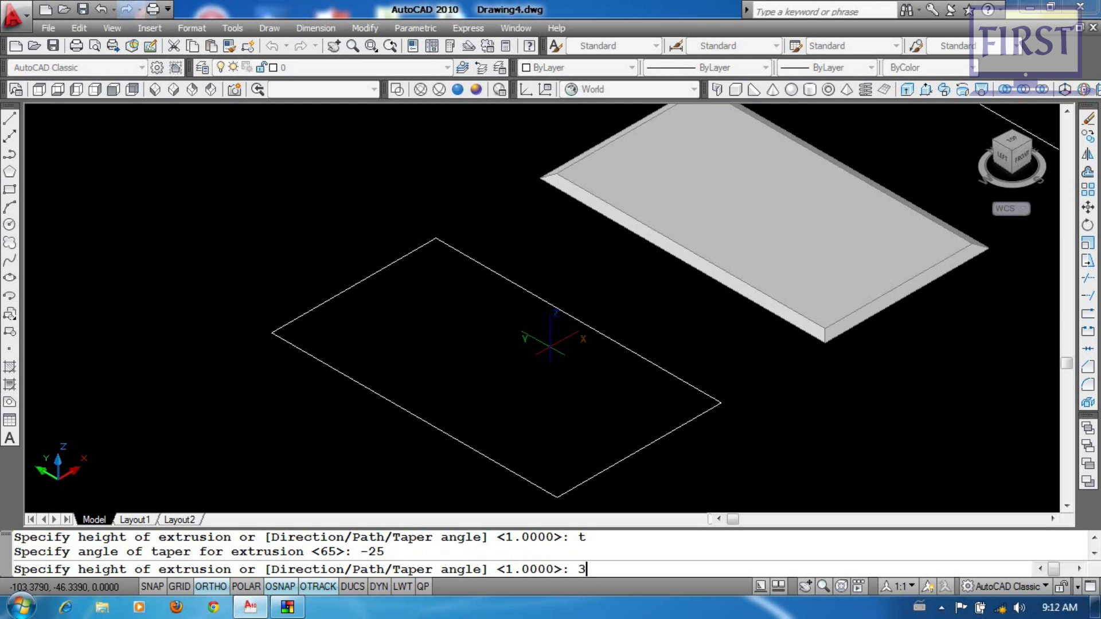
pyautogui.press('Return')
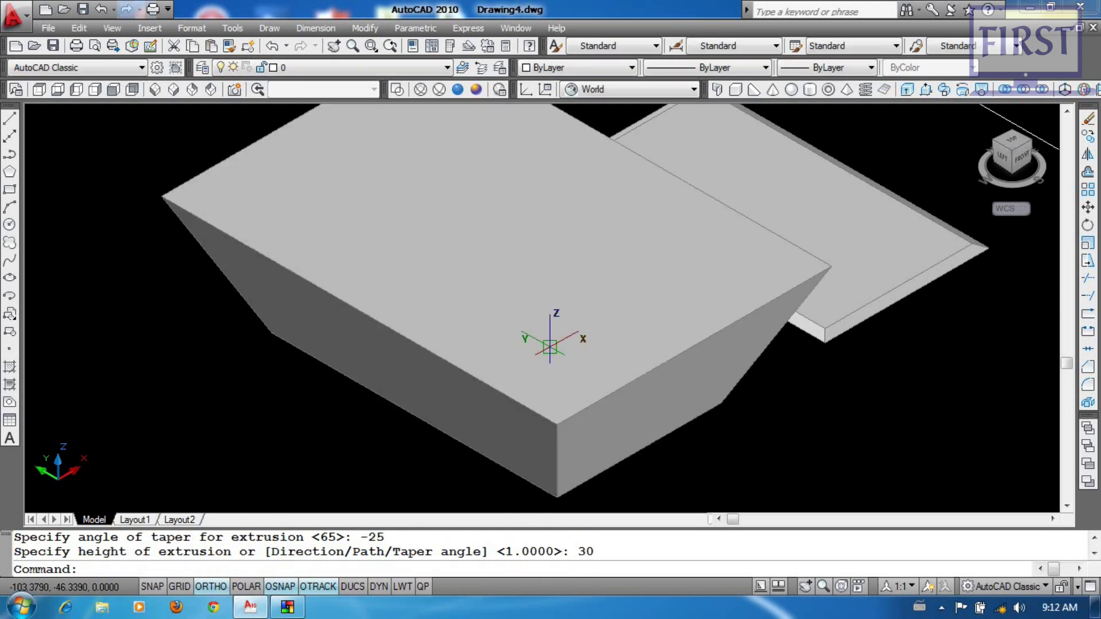
pyautogui.click(594, 351)
pyautogui.hotkey('alt', 'v')
# Step: Switch to the Front 3D view and pan to reveal the staircase
pyautogui.press('3')
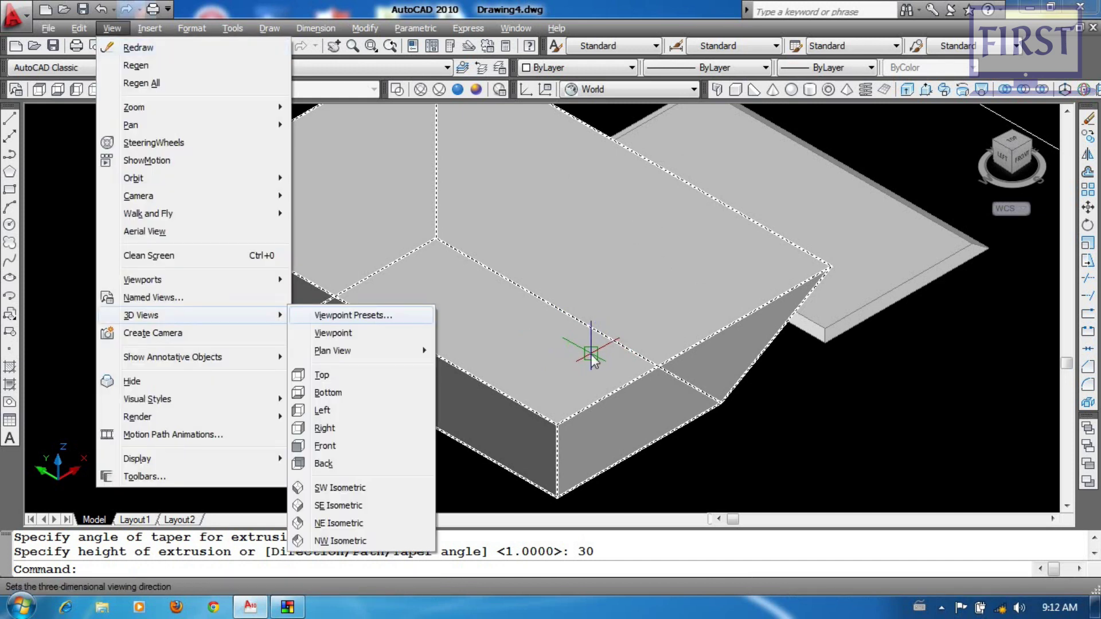
pyautogui.press('f')
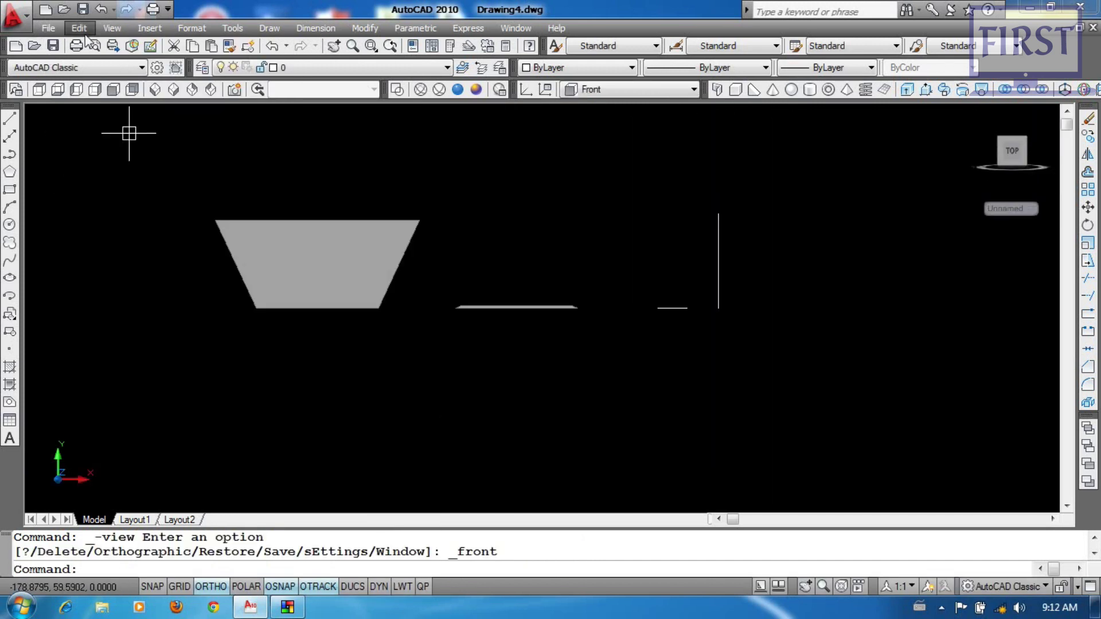
pyautogui.hotkey('alt', 'v')
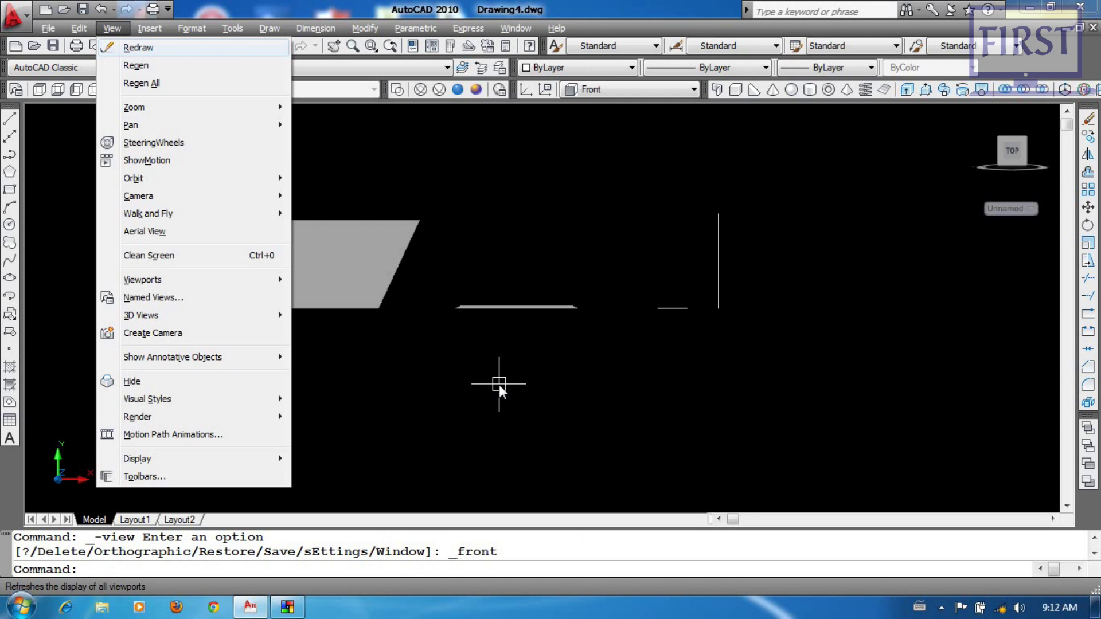
pyautogui.press('3')
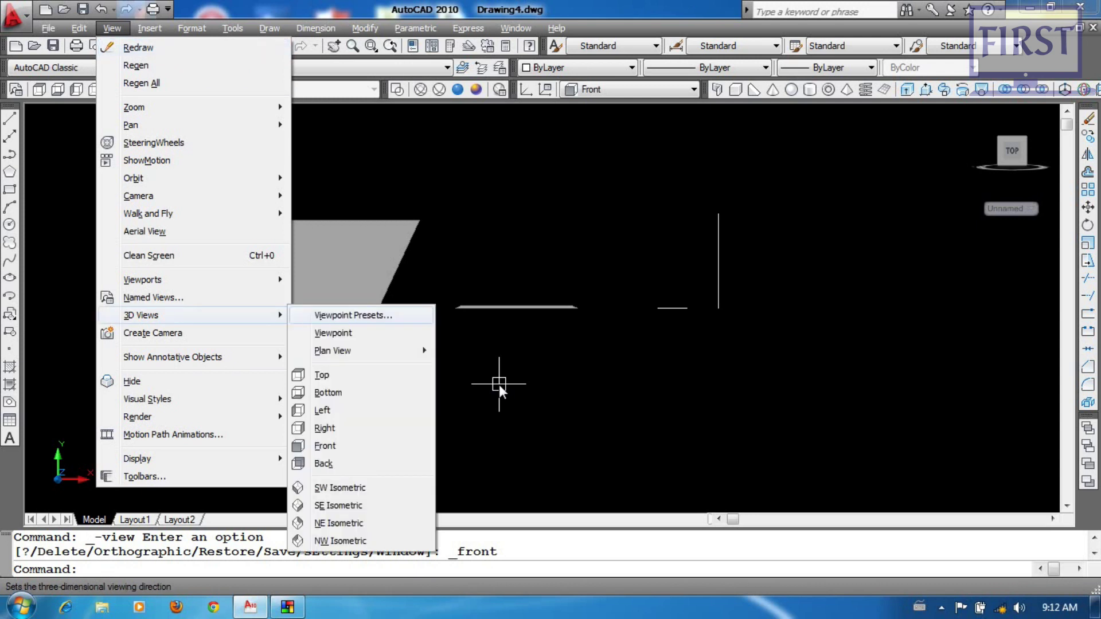
pyautogui.press('Escape')
pyautogui.press('Escape')
pyautogui.moveTo(499, 385); pyautogui.dragTo(260, 282, button='middle')
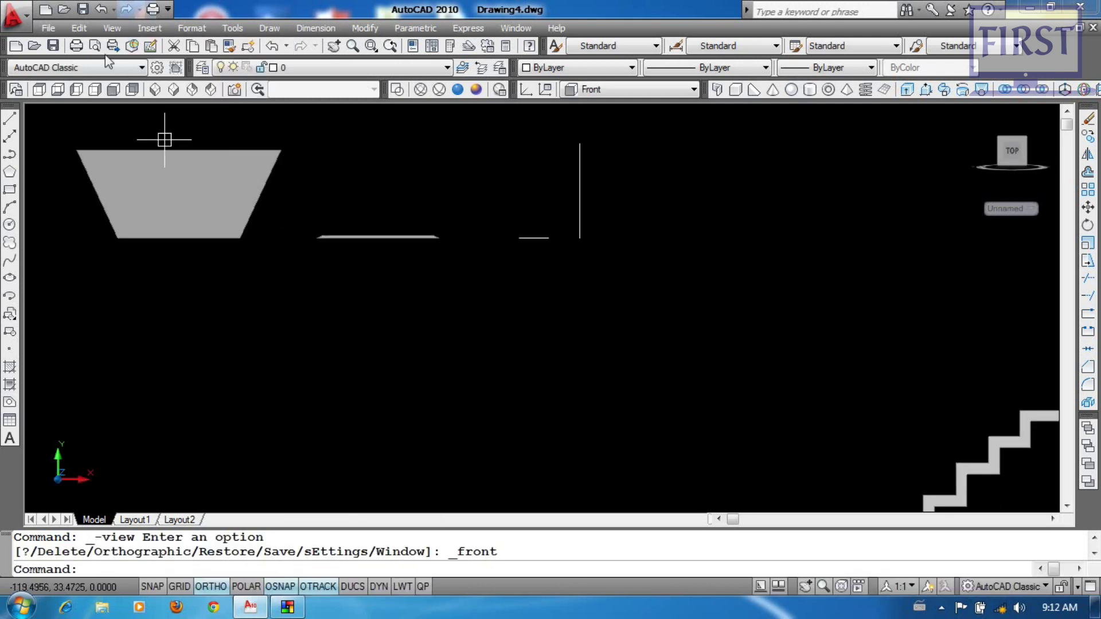
# Step: Reapply the Front preset 3D view of the model
pyautogui.hotkey('alt', 'v')
pyautogui.moveTo(141, 315)
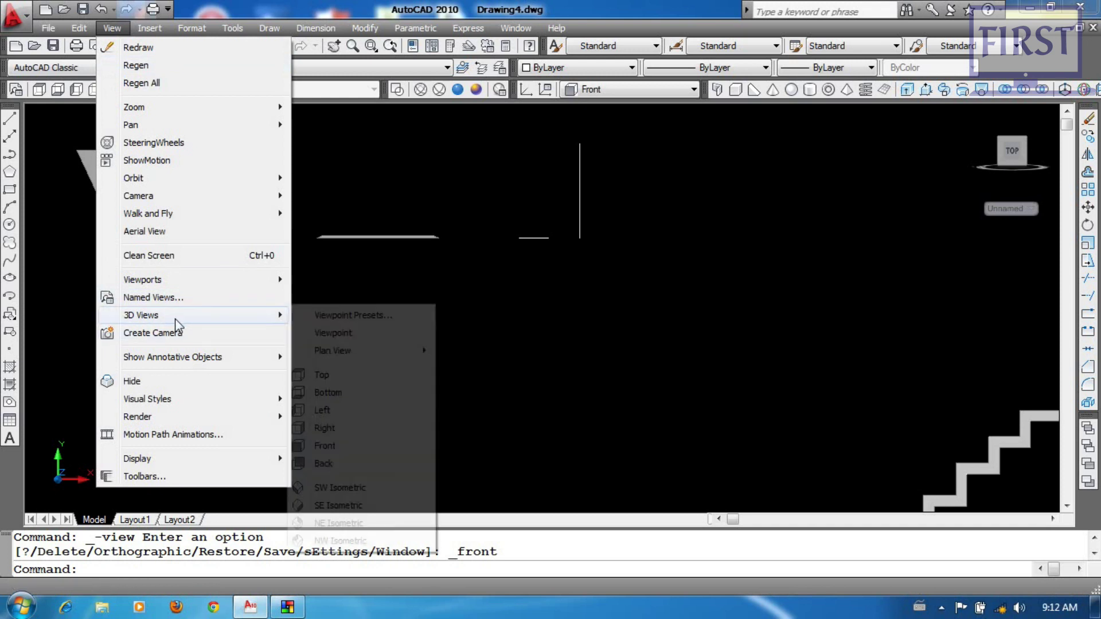
pyautogui.click(322, 455)
pyautogui.click(618, 335)
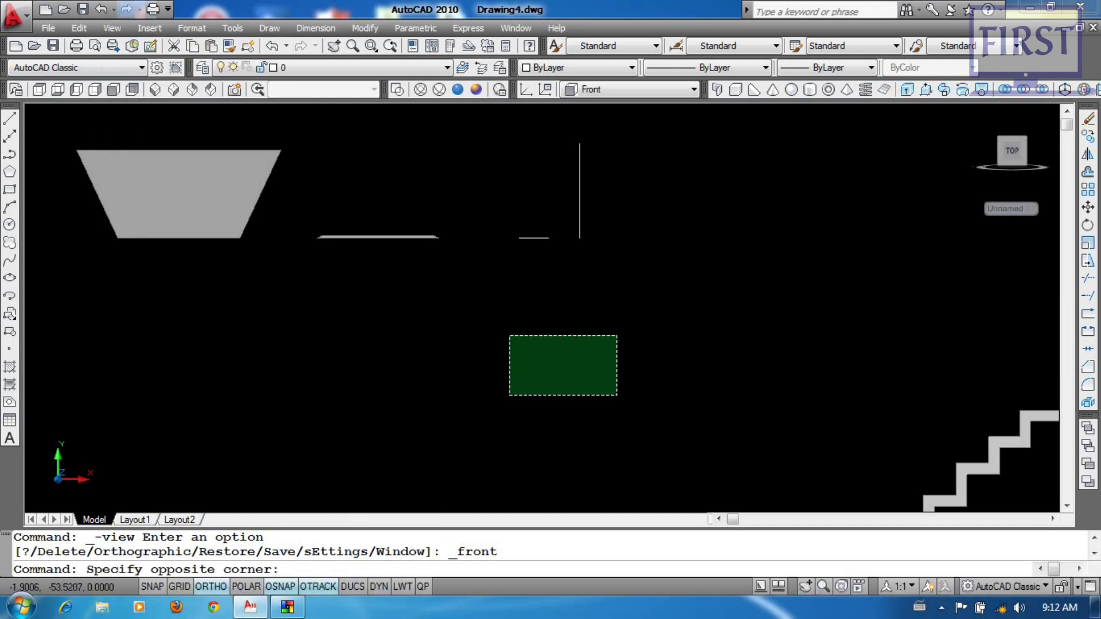
pyautogui.click(559, 376)
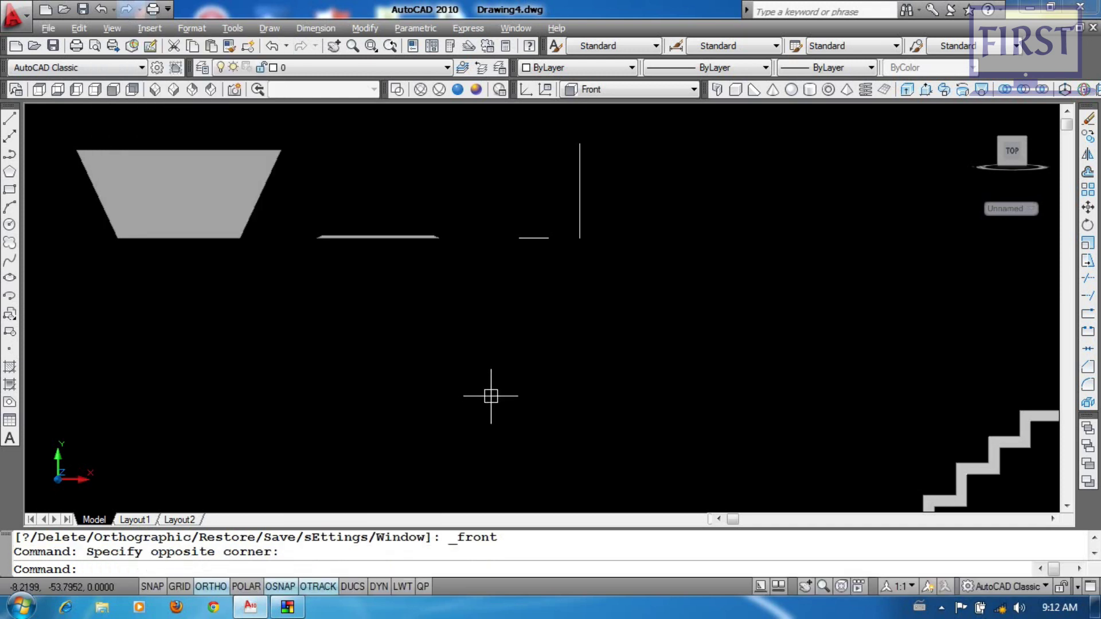
pyautogui.hotkey('alt', 'v')
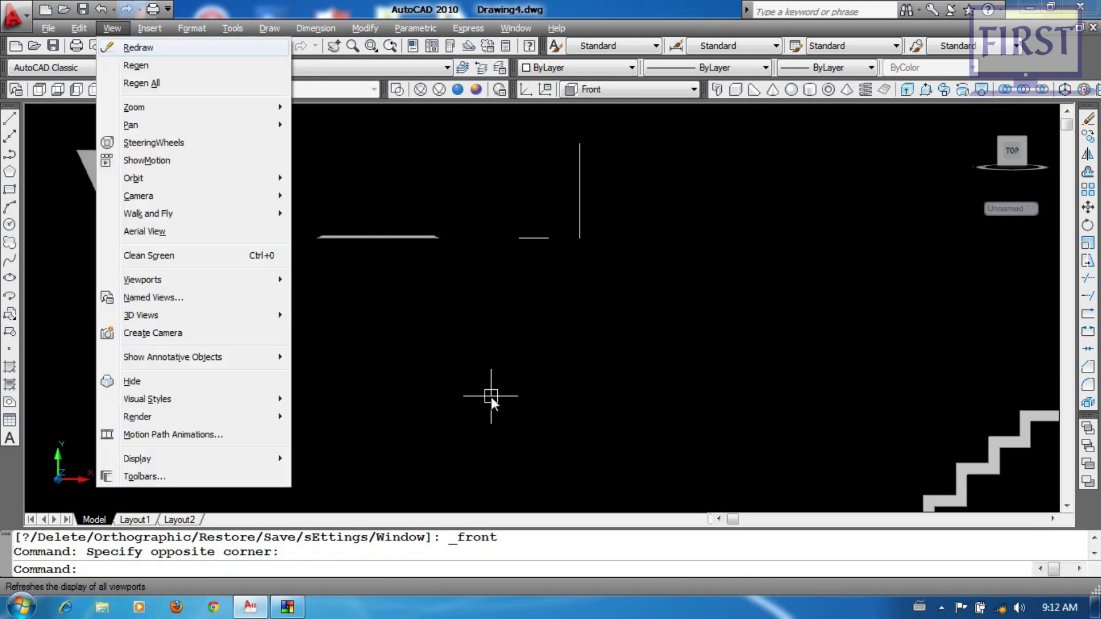
pyautogui.press('3')
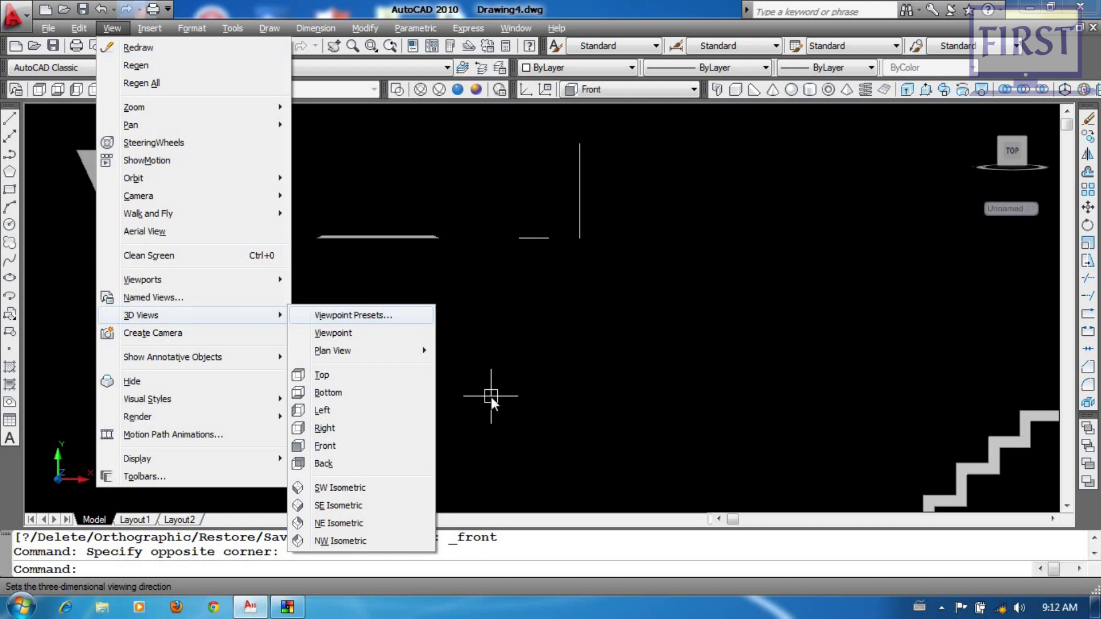
pyautogui.press('f')
# Step: Zoom in and out around the slab in Front view
pyautogui.scroll(3, 367, 310)
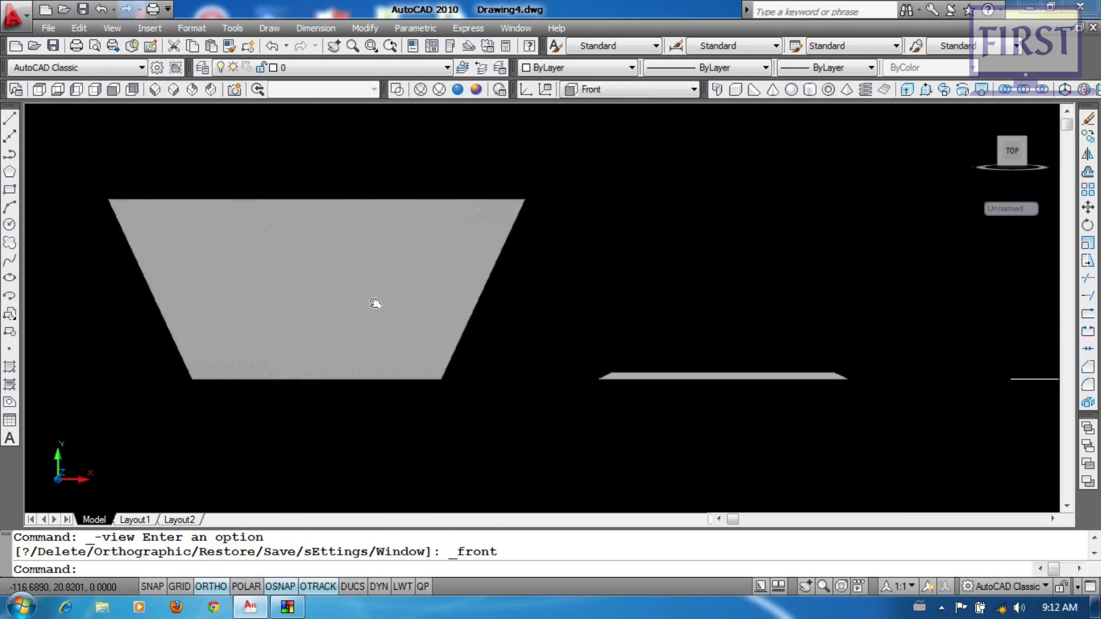
pyautogui.scroll(4, 401, 344)
pyautogui.scroll(3, 525, 324)
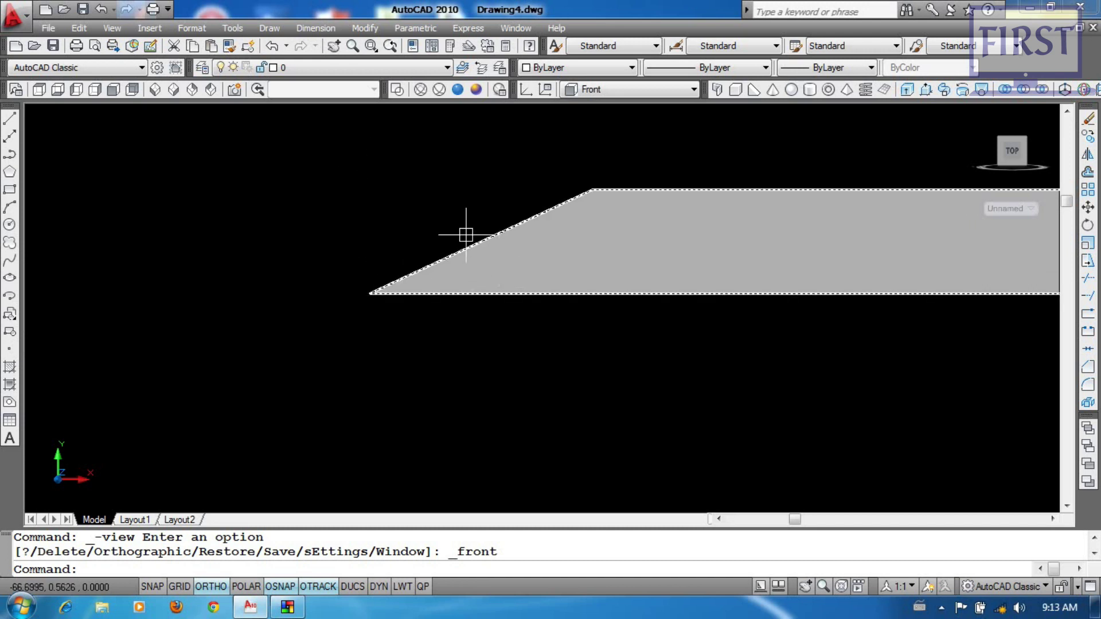
pyautogui.scroll(-3, 516, 275)
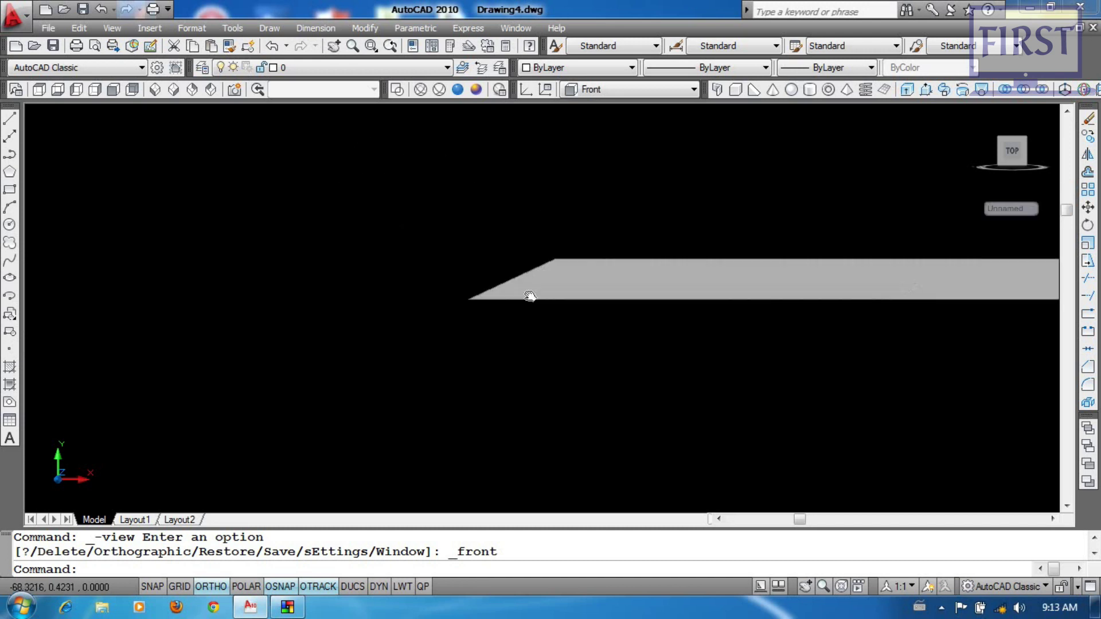
pyautogui.scroll(-3, 619, 331)
pyautogui.scroll(1, 619, 331)
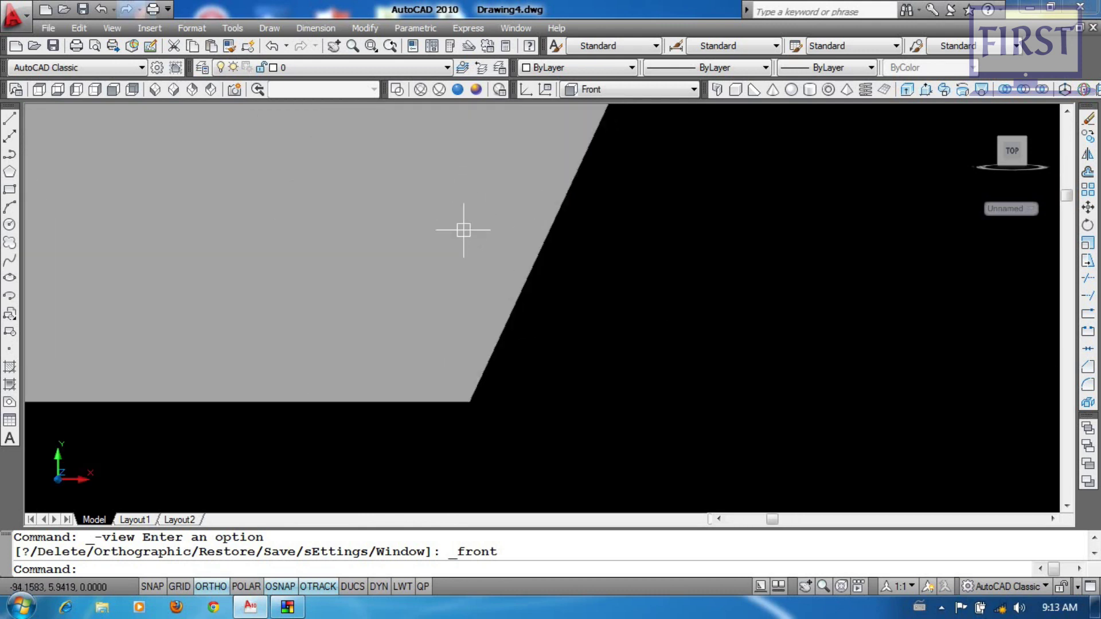
pyautogui.hotkey('alt', 'v')
# Step: Switch to the SW Isometric view and zoom in on the solids
pyautogui.press('d')
pyautogui.press('s')
pyautogui.scroll(1, 606, 403)
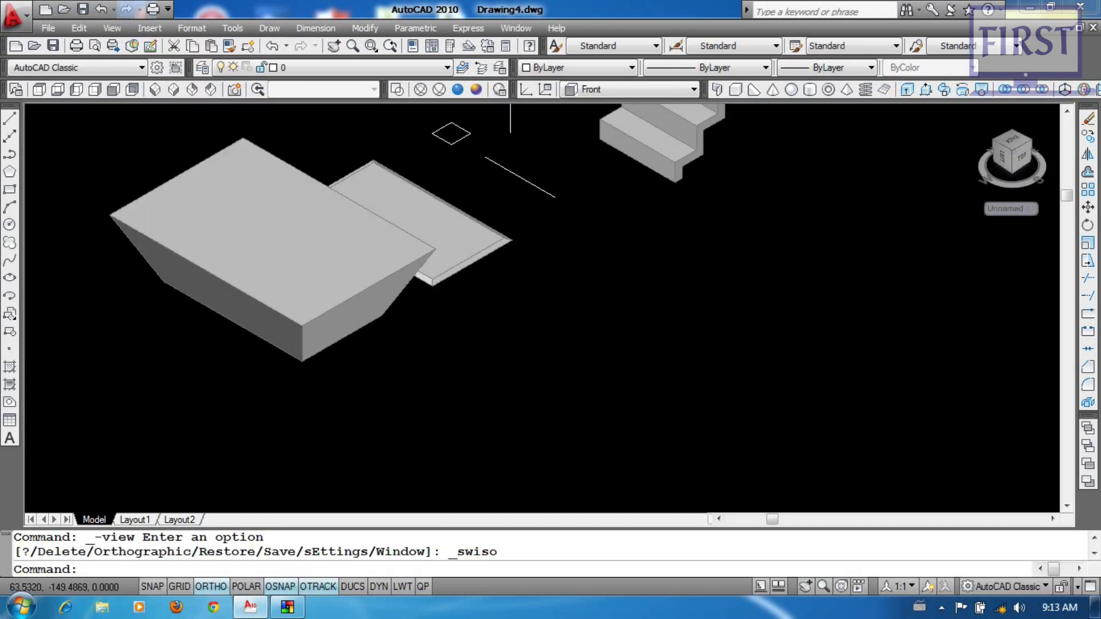
pyautogui.scroll(1, 596, 390)
pyautogui.scroll(1, 576, 355)
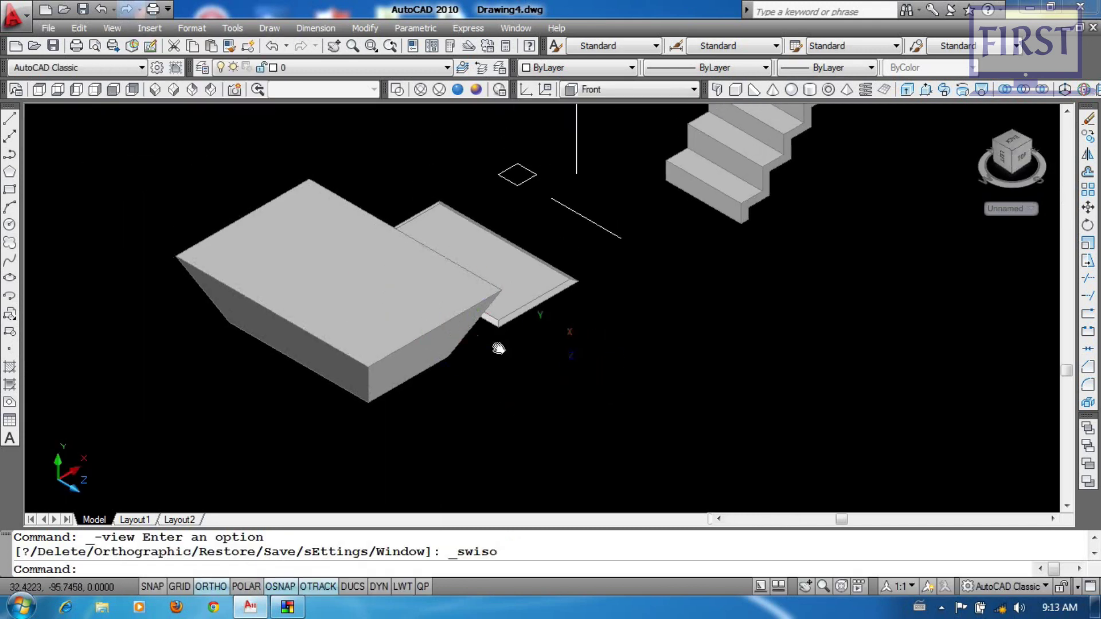
pyautogui.click(404, 282)
pyautogui.scroll(-2, 532, 295)
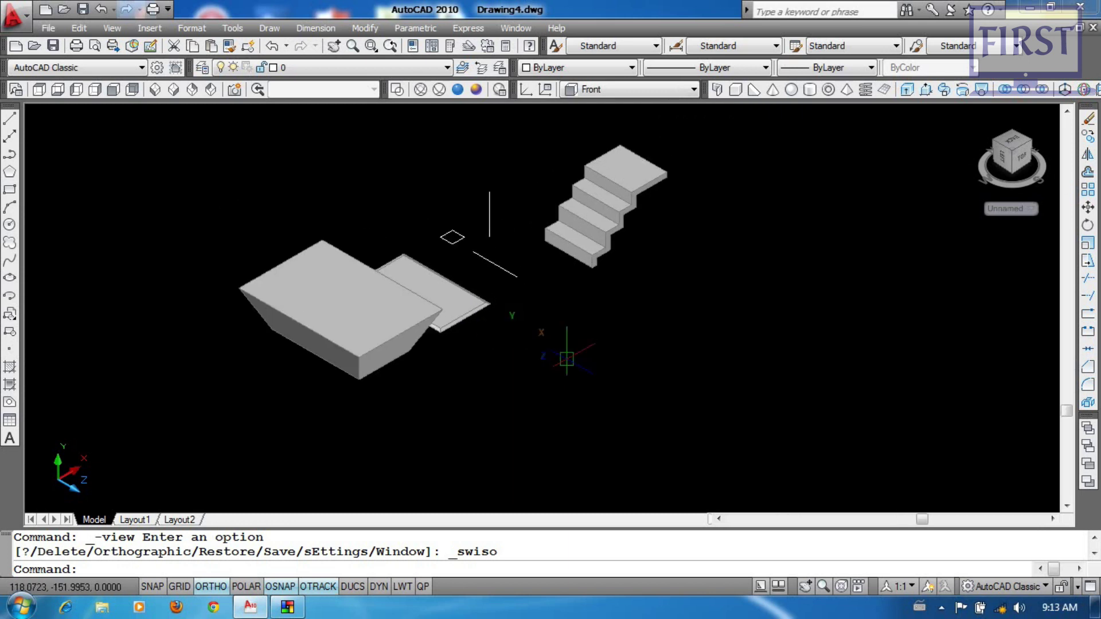
# Step: Regenerate the display and pan the view down and to the right
pyautogui.click(633, 327)
pyautogui.click(556, 404)
pyautogui.write('re')
pyautogui.press('Return')
pyautogui.scroll(4, 539, 342)
pyautogui.moveTo(533, 333); pyautogui.dragTo(561, 455, button='middle')
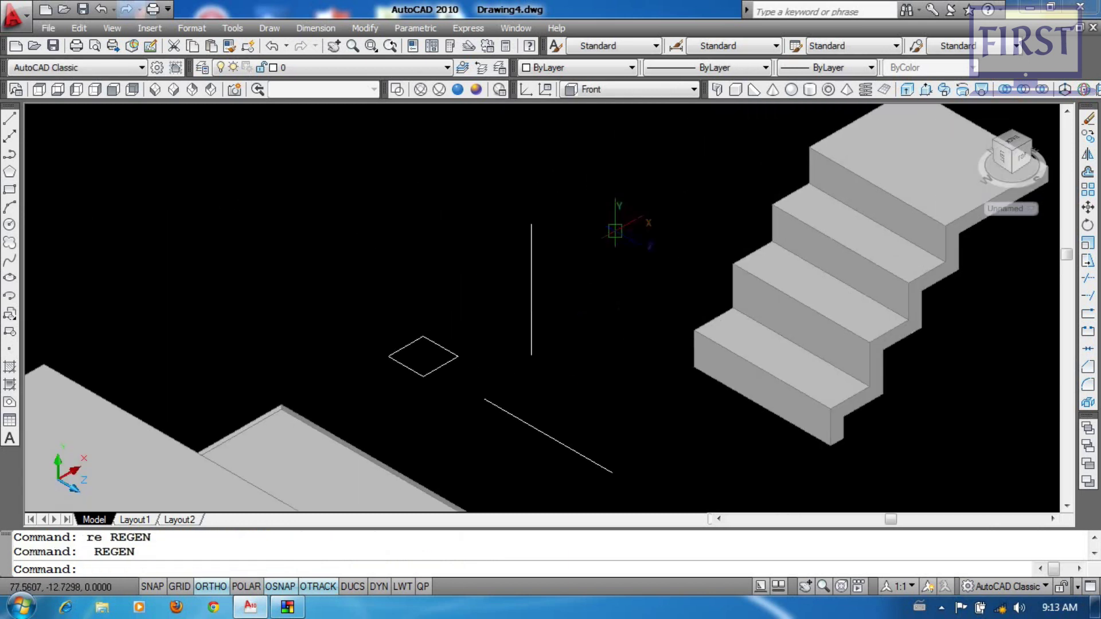
pyautogui.click(614, 229)
pyautogui.click(591, 267)
# Step: Set the UCS to World and nudge the view slightly
pyautogui.click(630, 89)
pyautogui.click(591, 106)
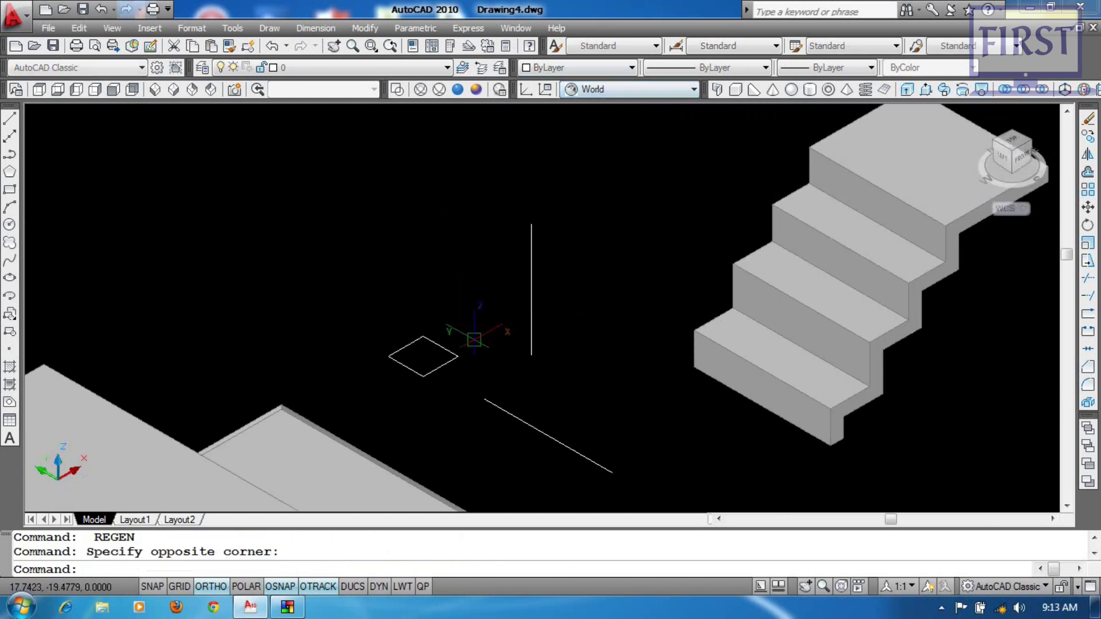
pyautogui.scroll(2, 496, 341)
pyautogui.click(533, 294)
pyautogui.click(491, 348)
pyautogui.moveTo(490, 348); pyautogui.dragTo(486, 354, button='middle')
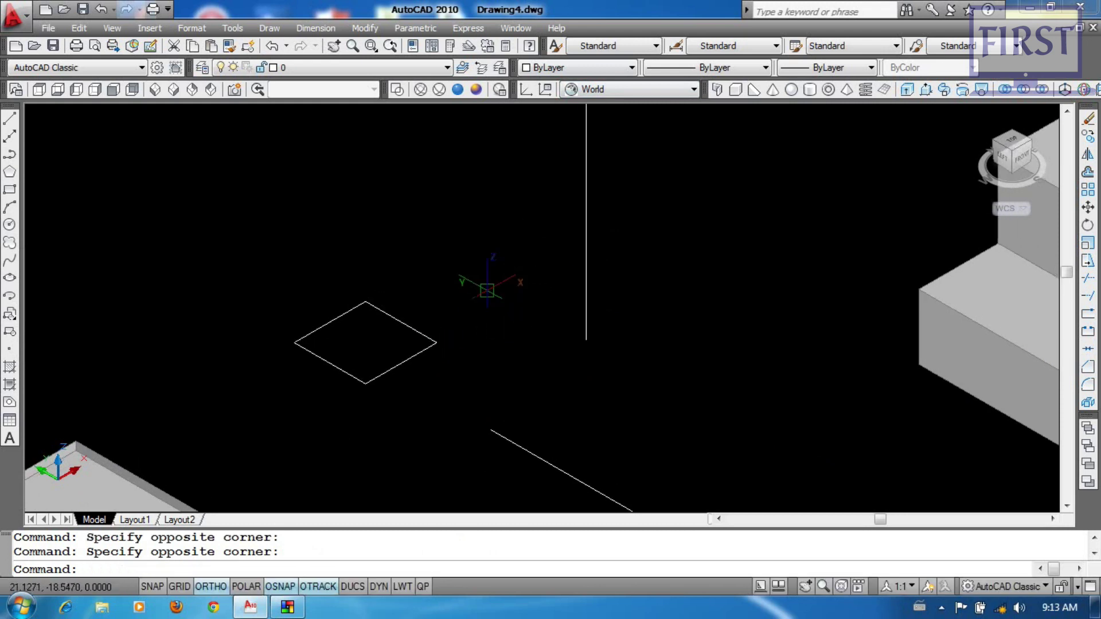
# Step: Set DELOBJ to -1 so extrusions ask before deleting their source shape
pyautogui.press('Escape')
pyautogui.press('Escape')
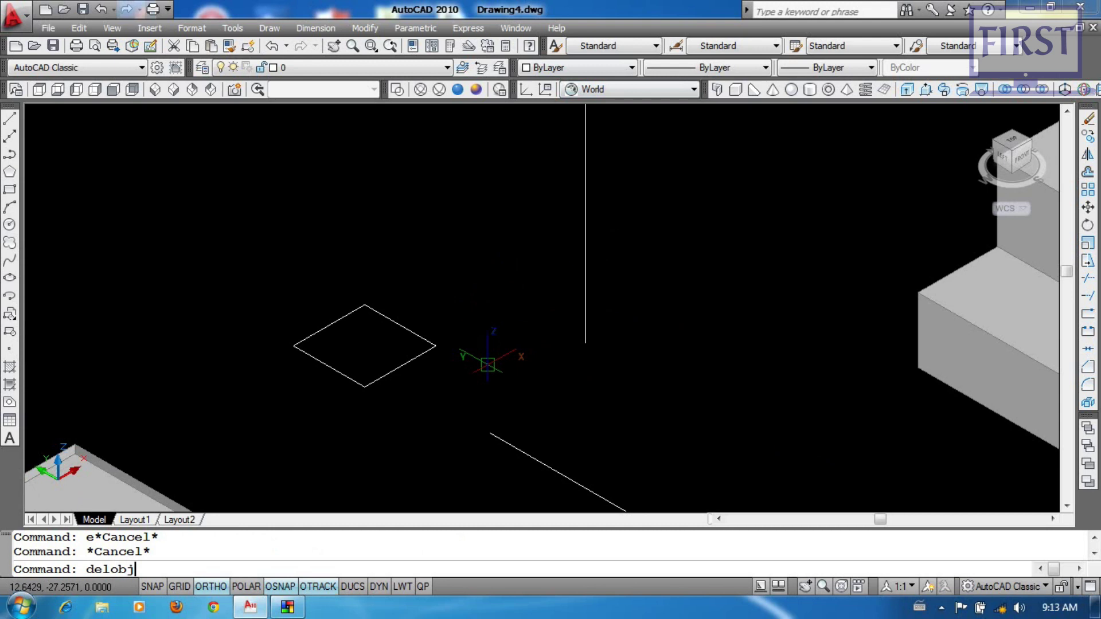
pyautogui.press('Return')
pyautogui.write('1')
pyautogui.press('Return')
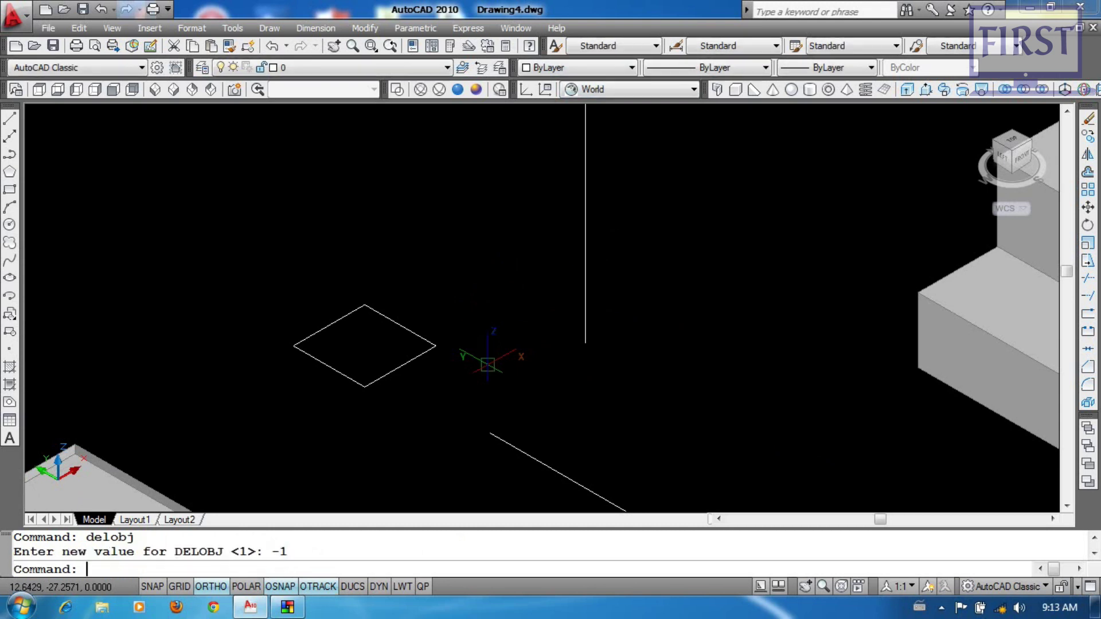
pyautogui.write('re')
pyautogui.press('Return')
# Step: Regenerate the drawing display several times with REGEN
pyautogui.scroll(3, 487, 367)
pyautogui.click(583, 339)
pyautogui.click(499, 381)
pyautogui.write('re')
pyautogui.press('Return')
pyautogui.press('Return')
pyautogui.click(696, 369)
pyautogui.write('re')
pyautogui.press('Return')
pyautogui.scroll(-3, 484, 381)
pyautogui.press('Return')
pyautogui.scroll(2, 473, 408)
pyautogui.scroll(2, 446, 394)
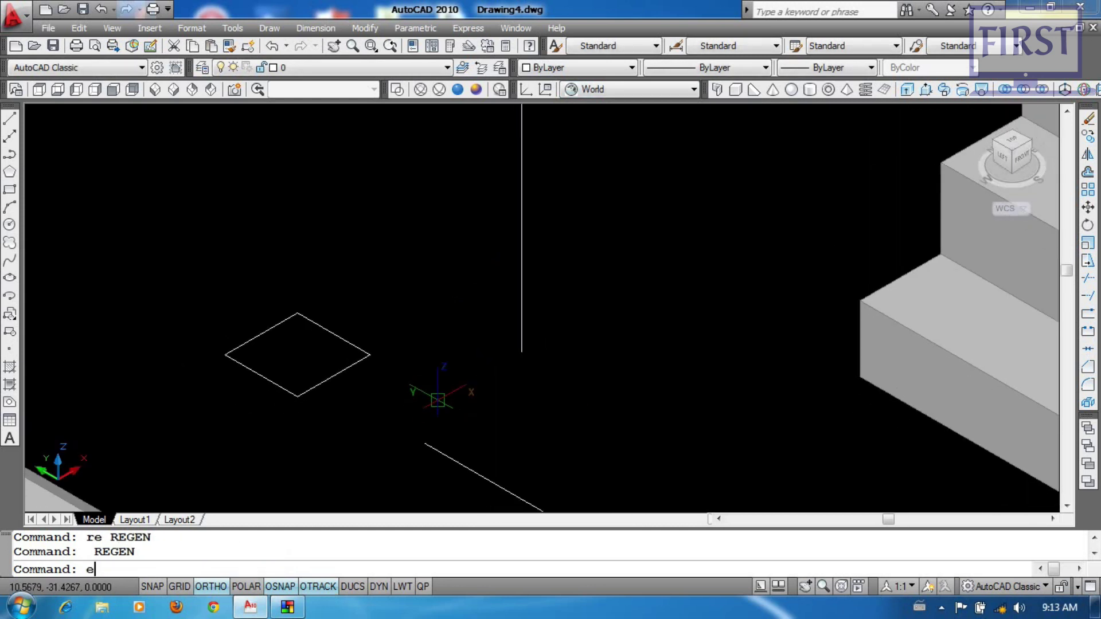
# Step: Extrude the diamond rectangle into a 30-unit box and confirm erasing its source
pyautogui.write('xt')
pyautogui.press('Return')
pyautogui.click(376, 381)
pyautogui.click(344, 321)
pyautogui.press('Return')
pyautogui.scroll(-3, 361, 229)
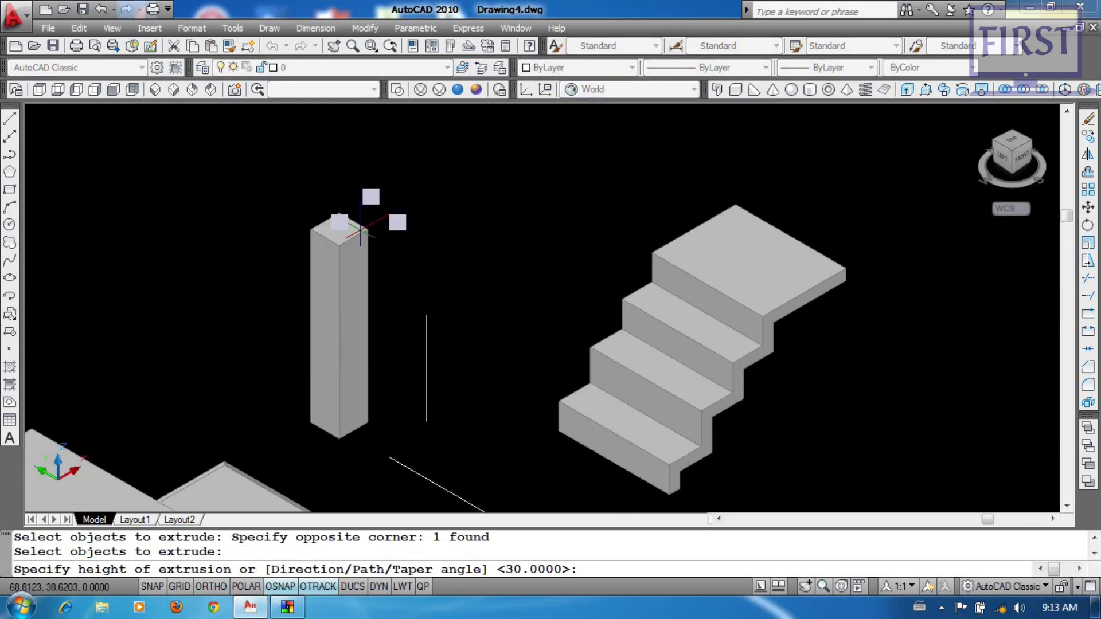
pyautogui.press('Return')
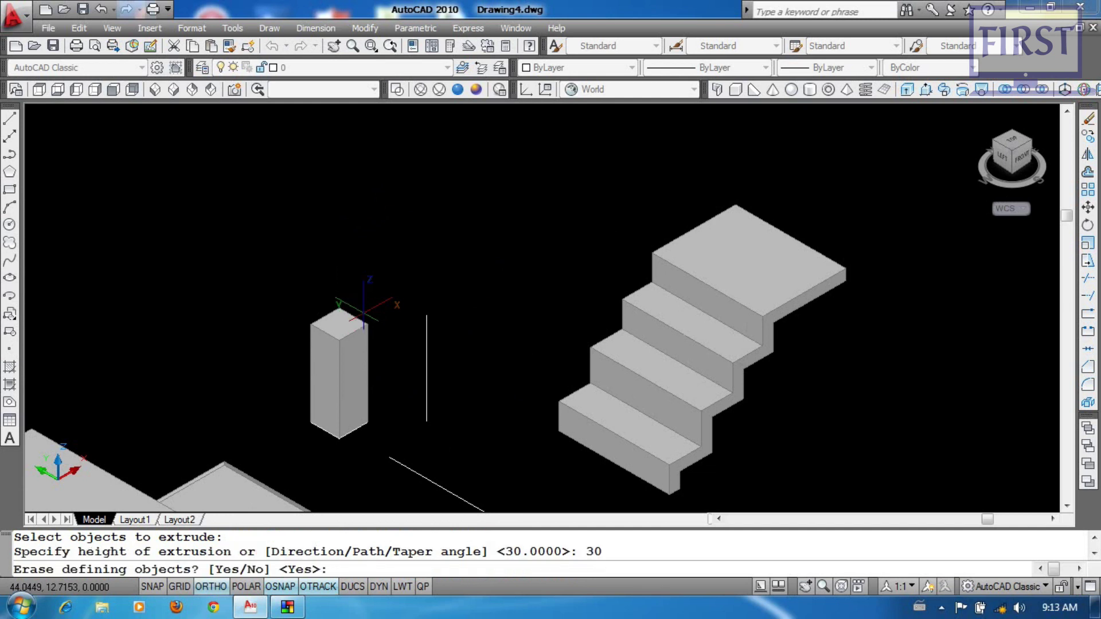
pyautogui.scroll(1, 458, 321)
pyautogui.scroll(2, 483, 292)
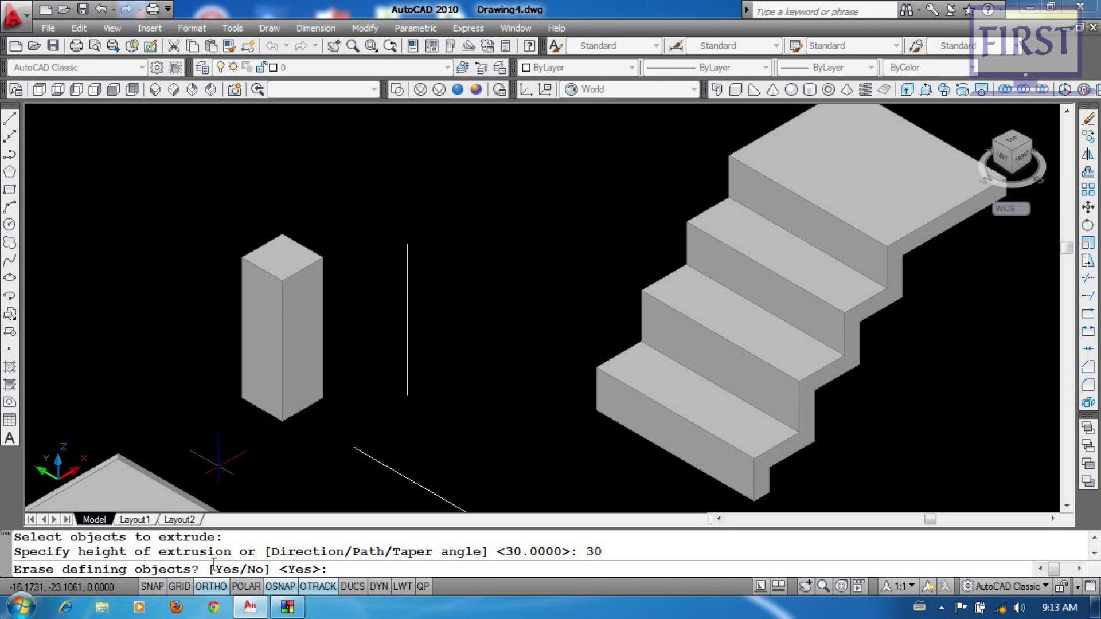
pyautogui.scroll(1, 393, 364)
pyautogui.scroll(-1, 444, 378)
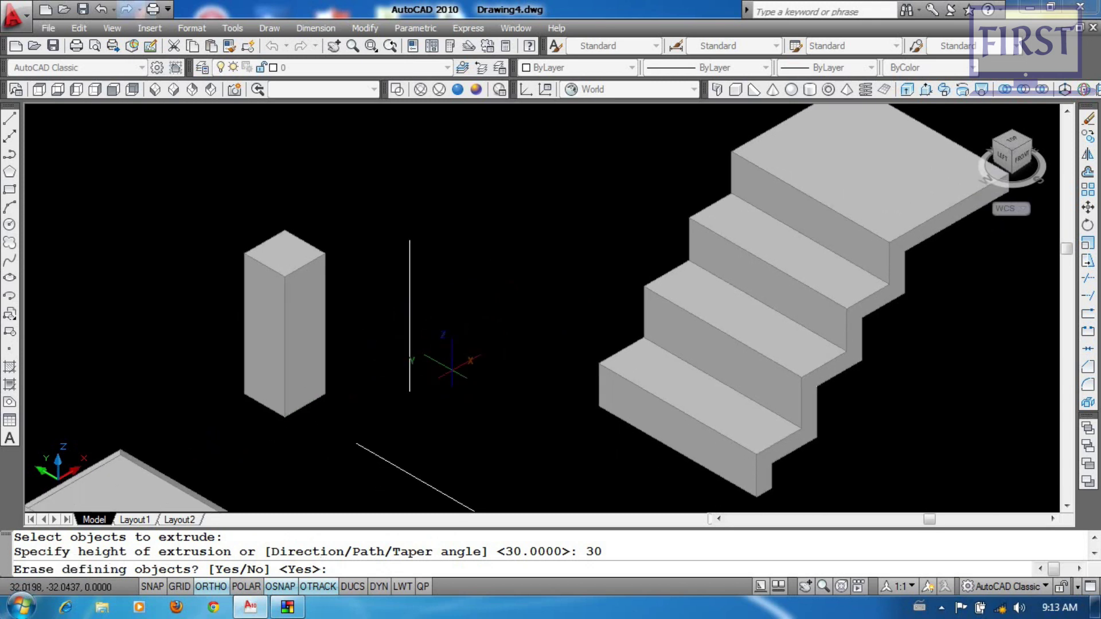
pyautogui.press('Return')
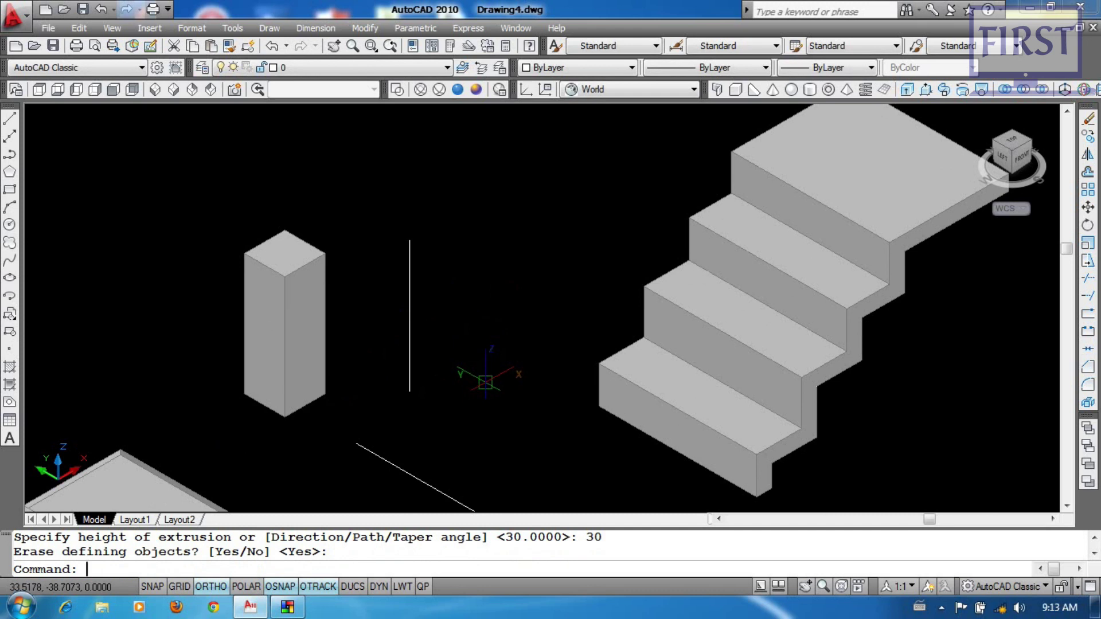
pyautogui.scroll(2, 485, 383)
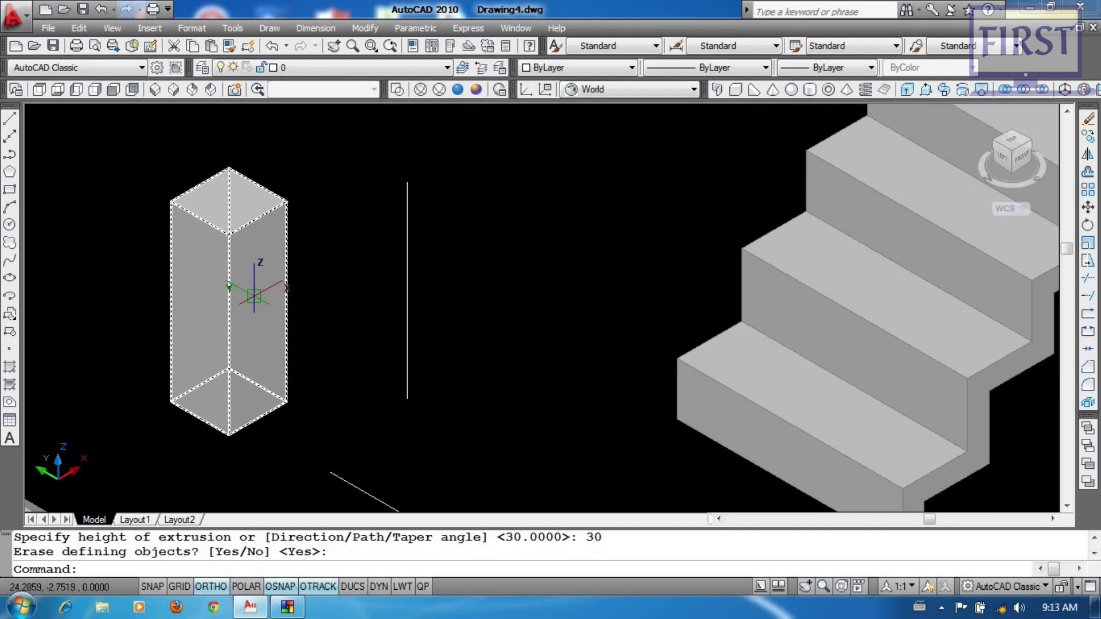
# Step: Draw a new rectangle on the ground plane beside the tall box
pyautogui.click(236, 293)
pyautogui.scroll(-3, 344, 344)
pyautogui.moveTo(340, 343); pyautogui.dragTo(361, 329, button='middle')
pyautogui.press('Escape')
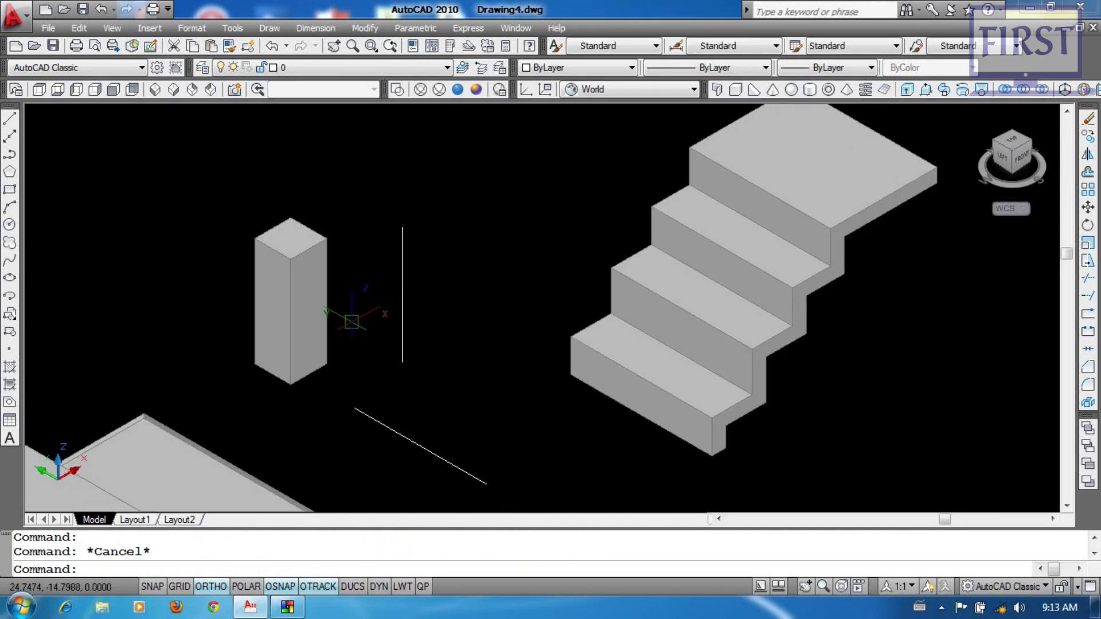
pyautogui.moveTo(309, 300); pyautogui.dragTo(383, 314, button='middle')
pyautogui.write('re')
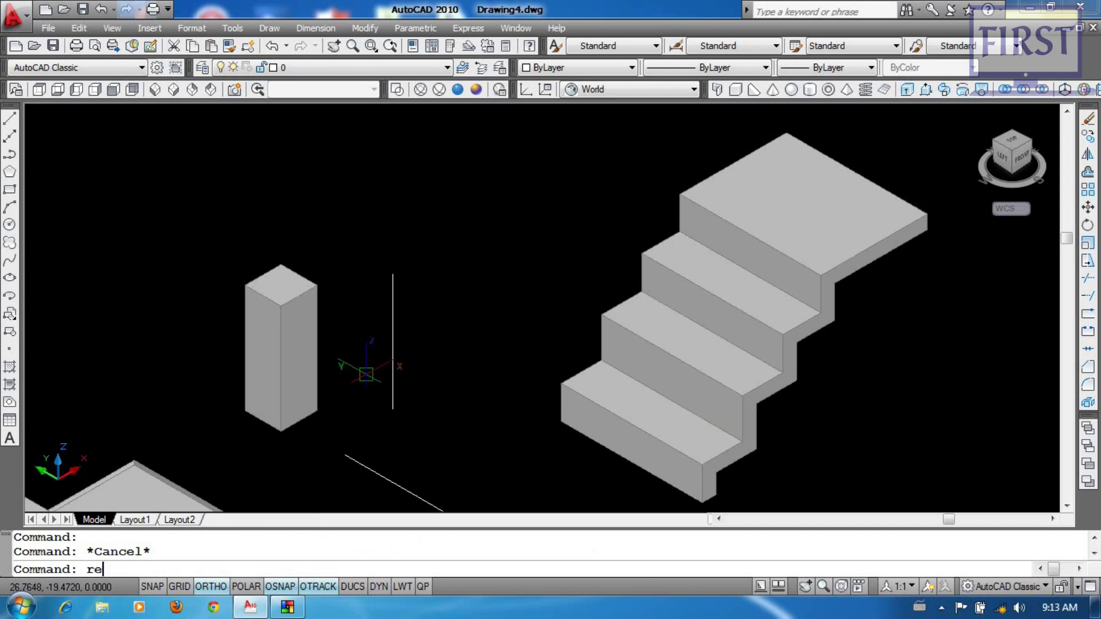
pyautogui.write('c')
pyautogui.press('Return')
pyautogui.moveTo(445, 359); pyautogui.dragTo(420, 410, button='middle')
pyautogui.click(465, 359)
pyautogui.click(468, 301)
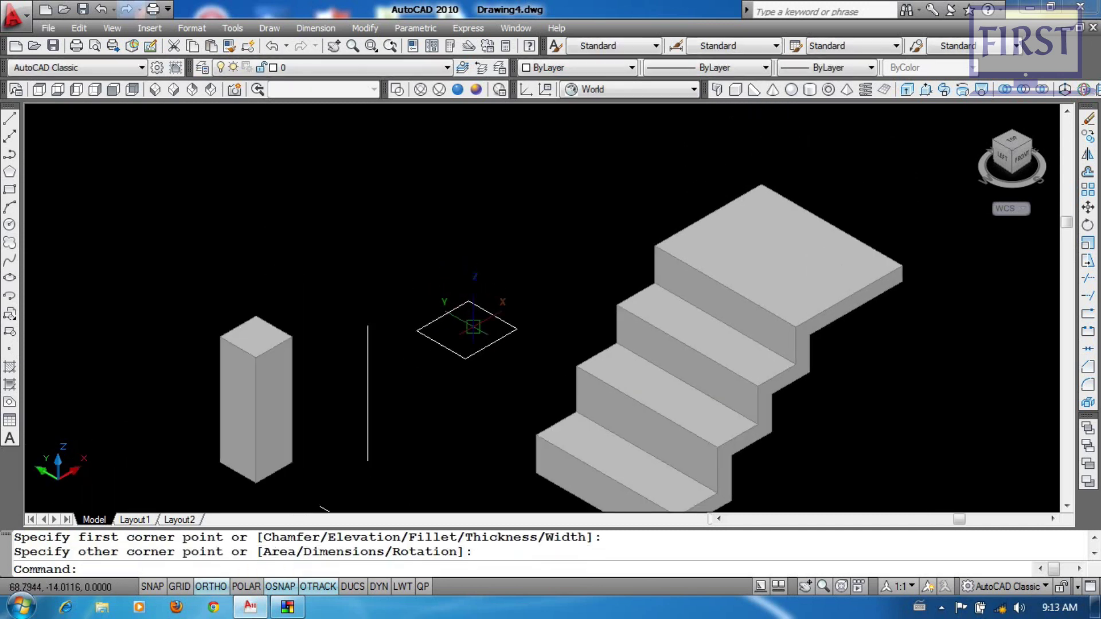
pyautogui.scroll(2, 493, 349)
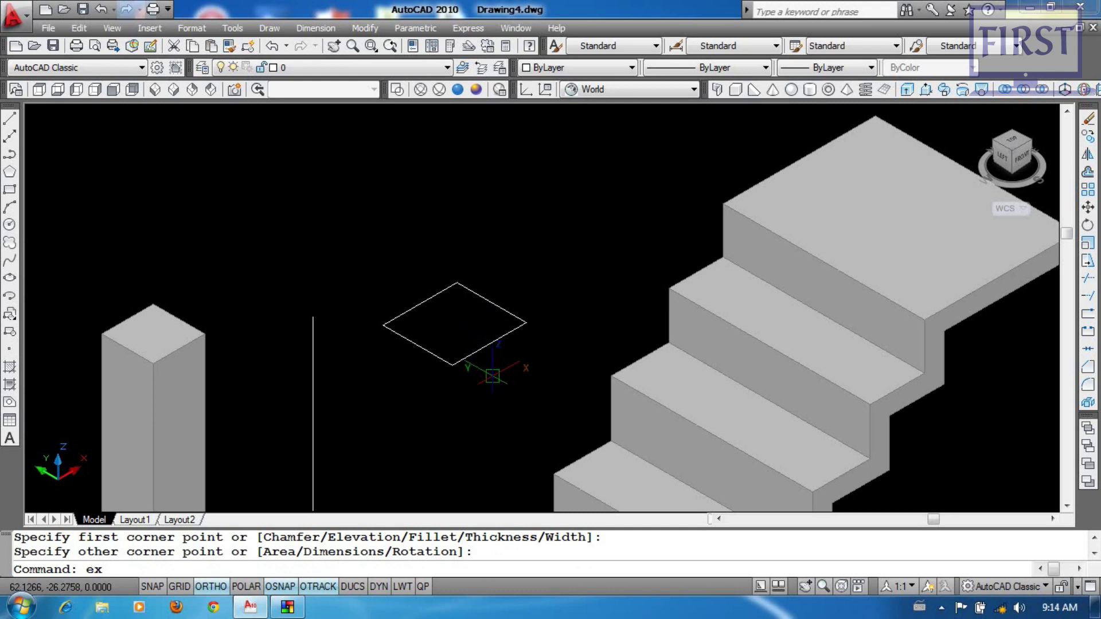
# Step: Extrude the new rectangle 30 units tall, answering No to erase its outline
pyautogui.write('t')
pyautogui.press('Return')
pyautogui.moveTo(528, 356); pyautogui.dragTo(435, 344)
pyautogui.press('Return')
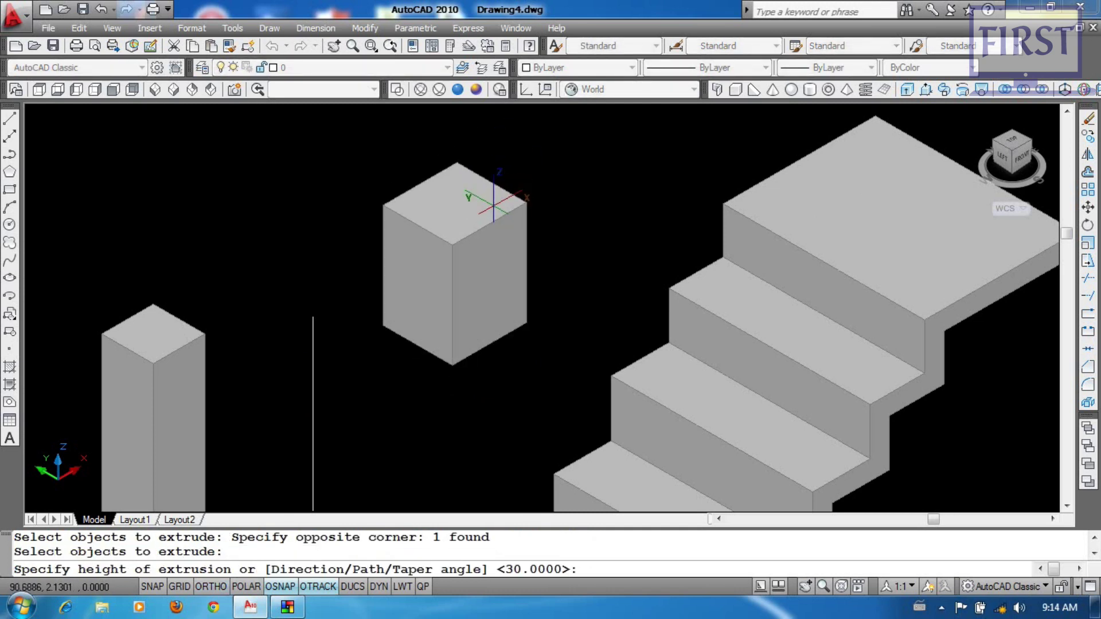
pyautogui.moveTo(493, 205); pyautogui.dragTo(497, 227, button='middle')
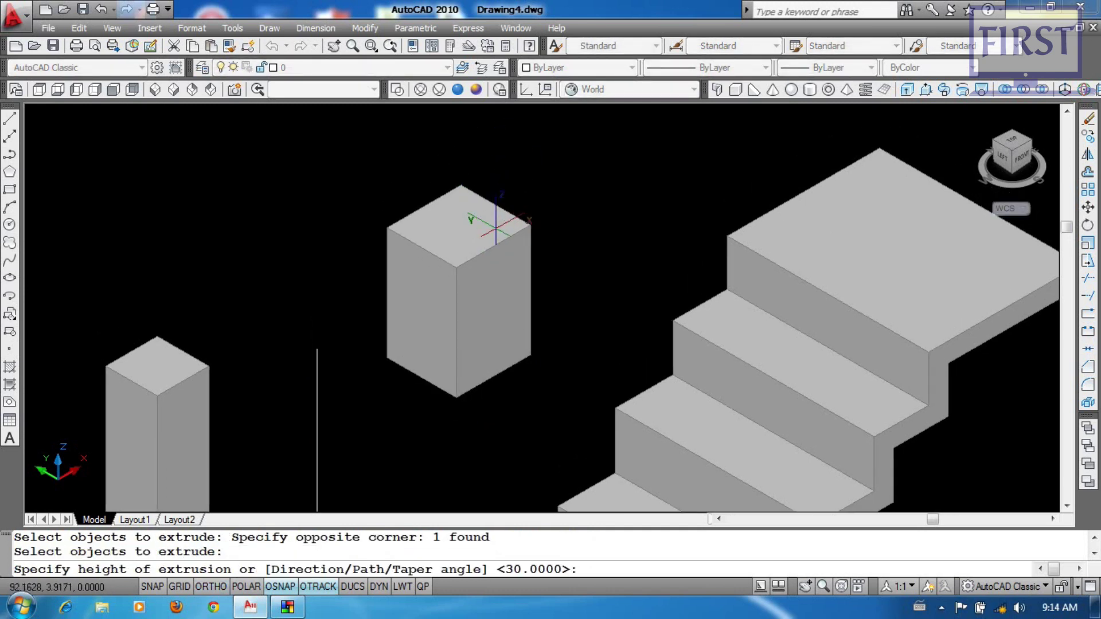
pyautogui.write('30')
pyautogui.press('Return')
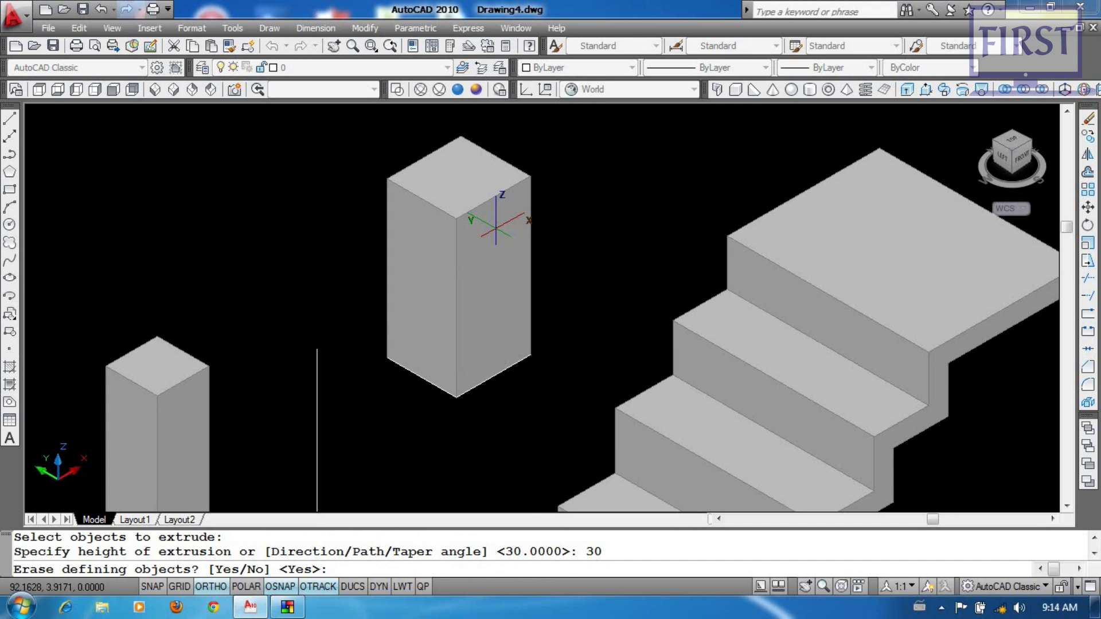
pyautogui.write('n')
pyautogui.press('Return')
# Step: Move the new box up and to the right, exposing the kept rectangle
pyautogui.scroll(-3, 496, 228)
pyautogui.press('m')
pyautogui.press('Return')
pyautogui.click(536, 238)
pyautogui.press('Return')
pyautogui.click(640, 176)
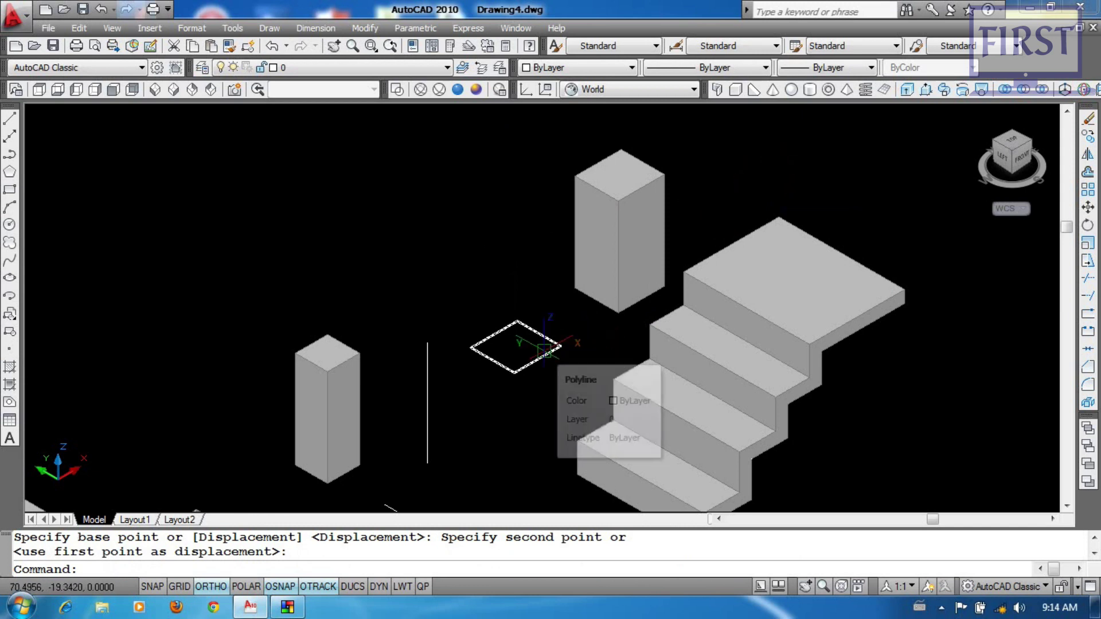
pyautogui.scroll(1, 573, 341)
pyautogui.scroll(1, 625, 361)
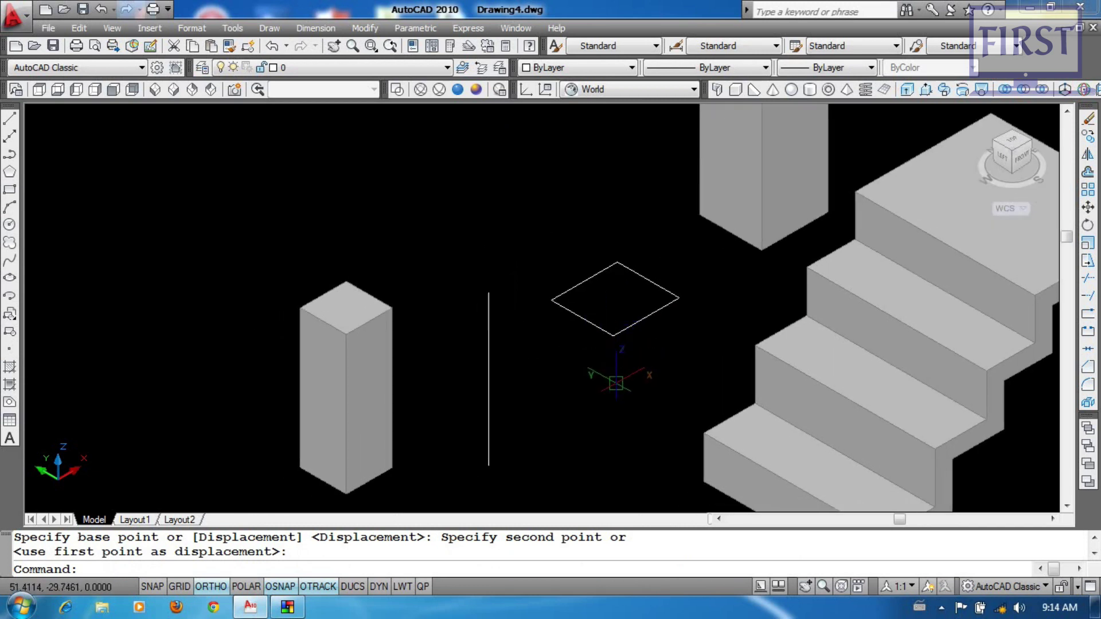
# Step: Start a second 30-unit extrusion of the kept rectangle, then cancel it
pyautogui.write('t')
pyautogui.press('Return')
pyautogui.click(652, 401)
pyautogui.click(578, 276)
pyautogui.press('Return')
pyautogui.write('0')
pyautogui.press('Return')
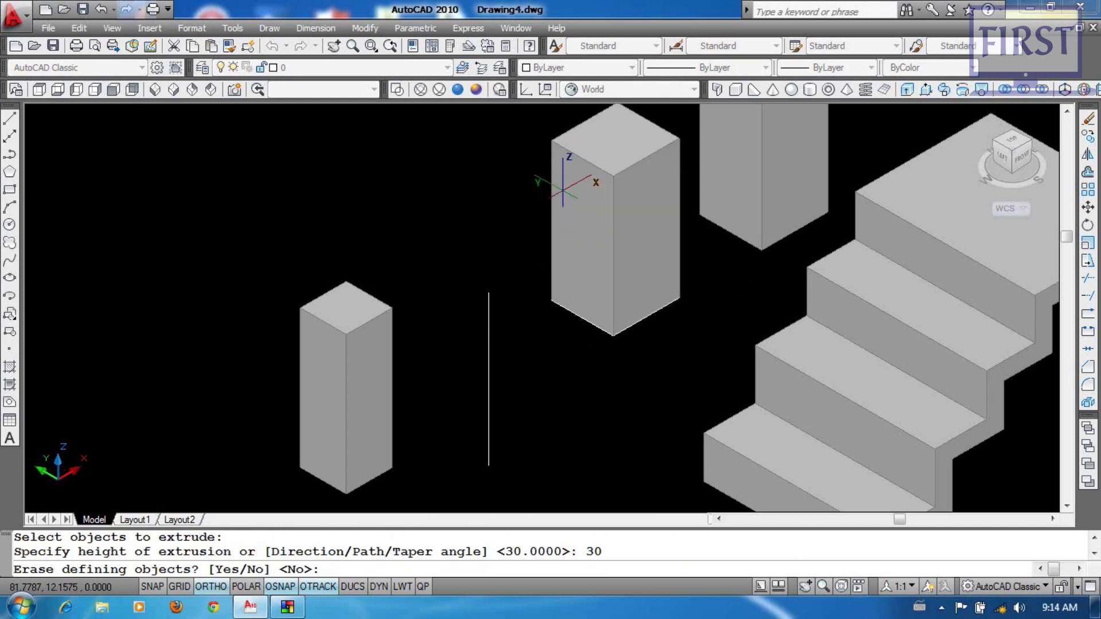
pyautogui.press('Escape')
pyautogui.press('Escape')
pyautogui.scroll(-5, 616, 286)
pyautogui.scroll(3, 588, 278)
pyautogui.scroll(2, 588, 277)
pyautogui.click(589, 204)
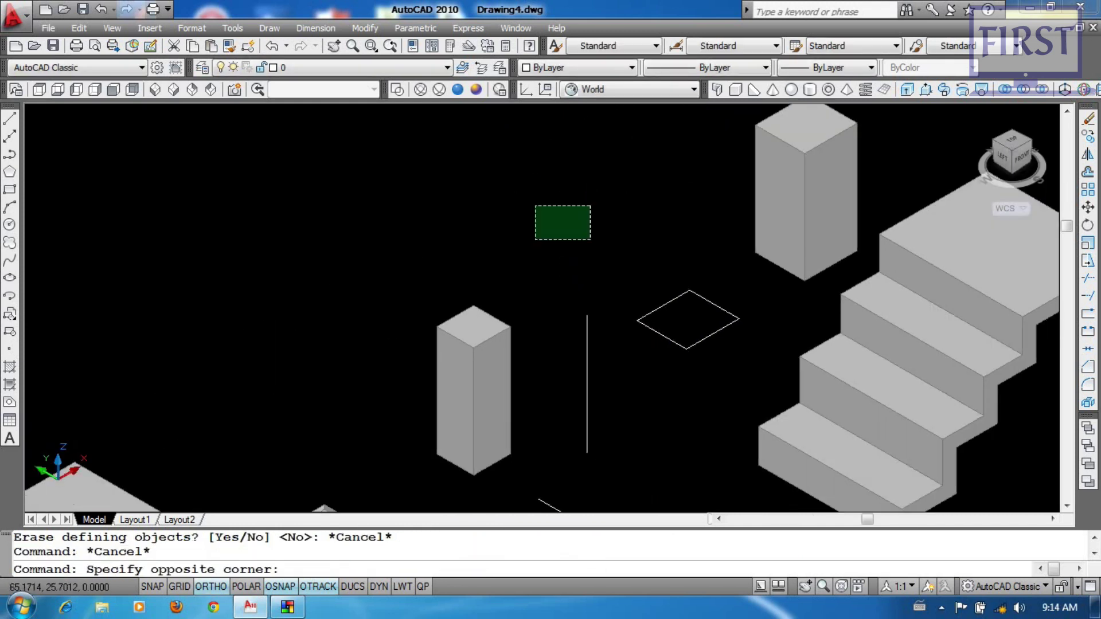
# Step: Set DELOBJ to 1 and extrude the kept square into a 30-unit-tall block
pyautogui.click(535, 240)
pyautogui.write('delobj')
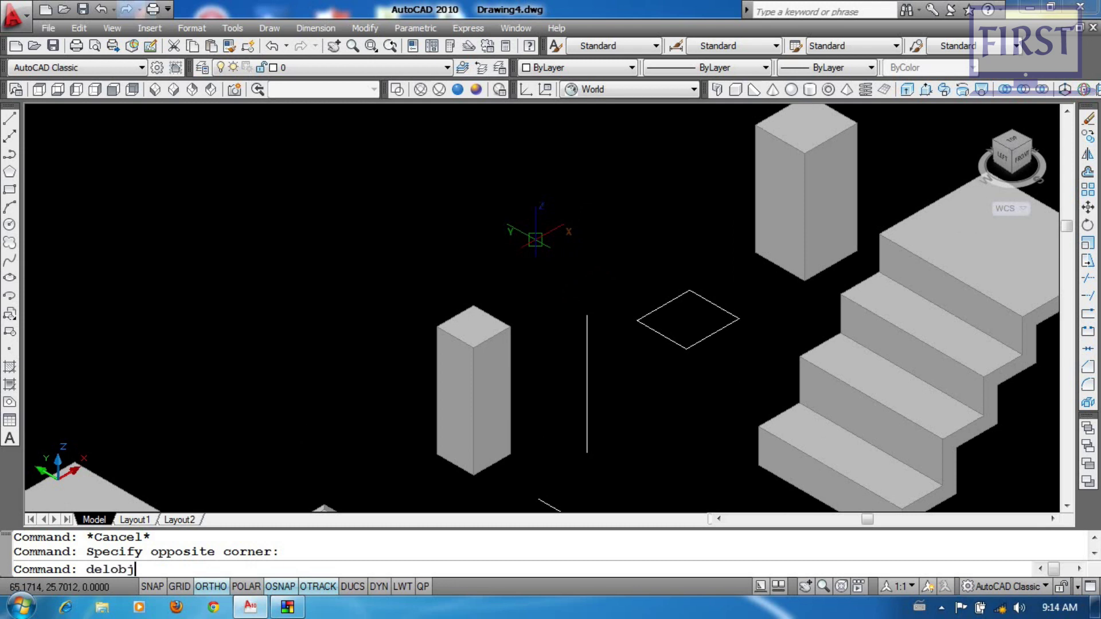
pyautogui.press('Return')
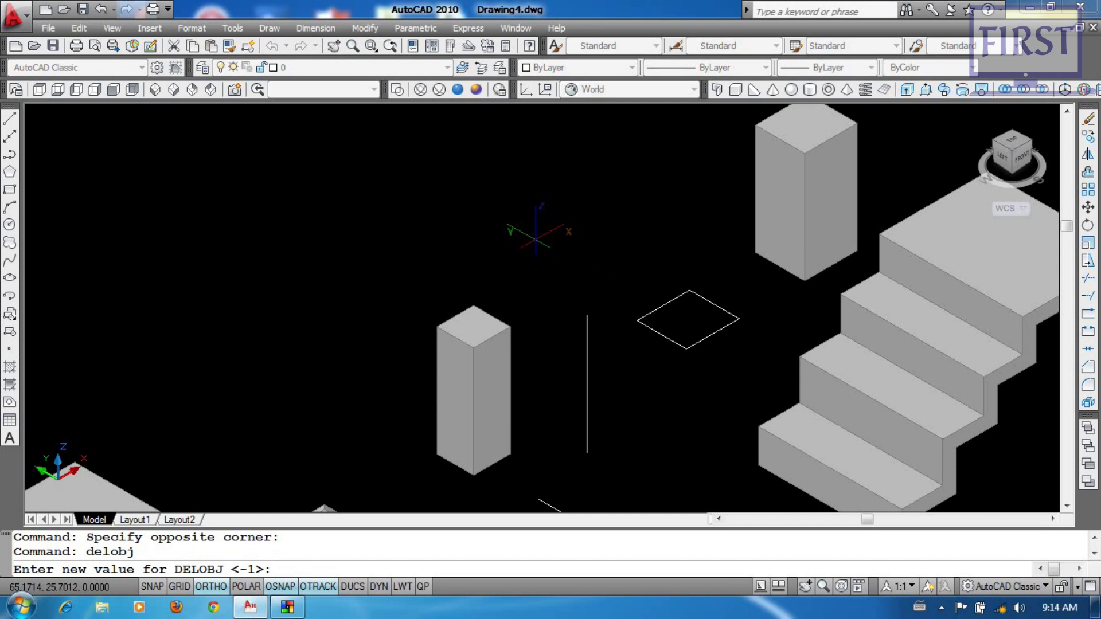
pyautogui.write('1')
pyautogui.press('Return')
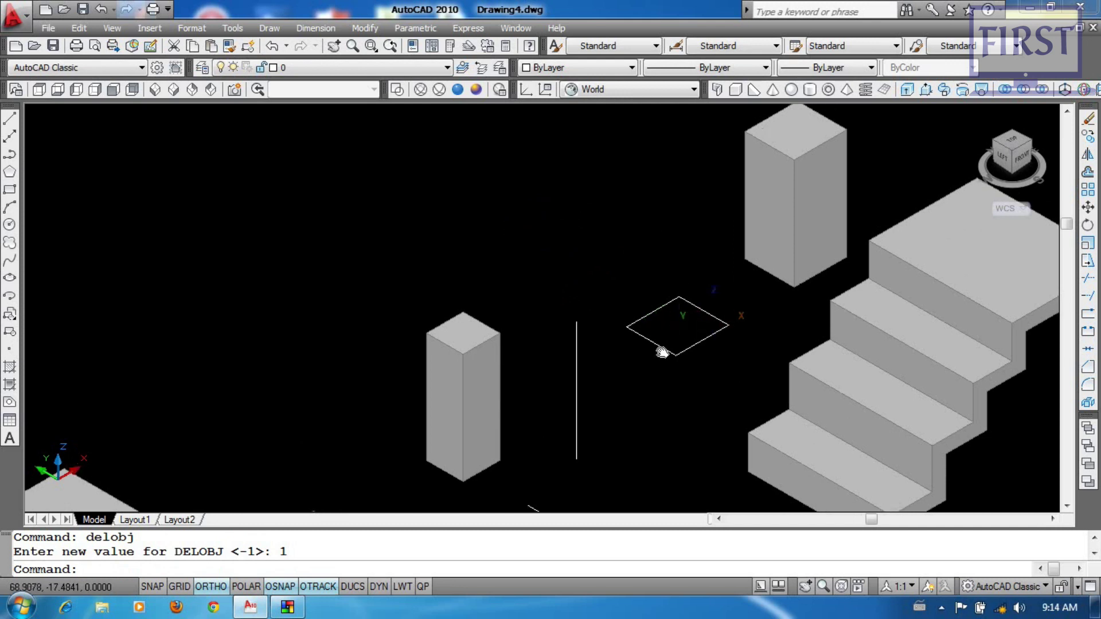
pyautogui.write('ext')
pyautogui.press('Return')
pyautogui.click(685, 390)
pyautogui.click(584, 309)
pyautogui.press('Return')
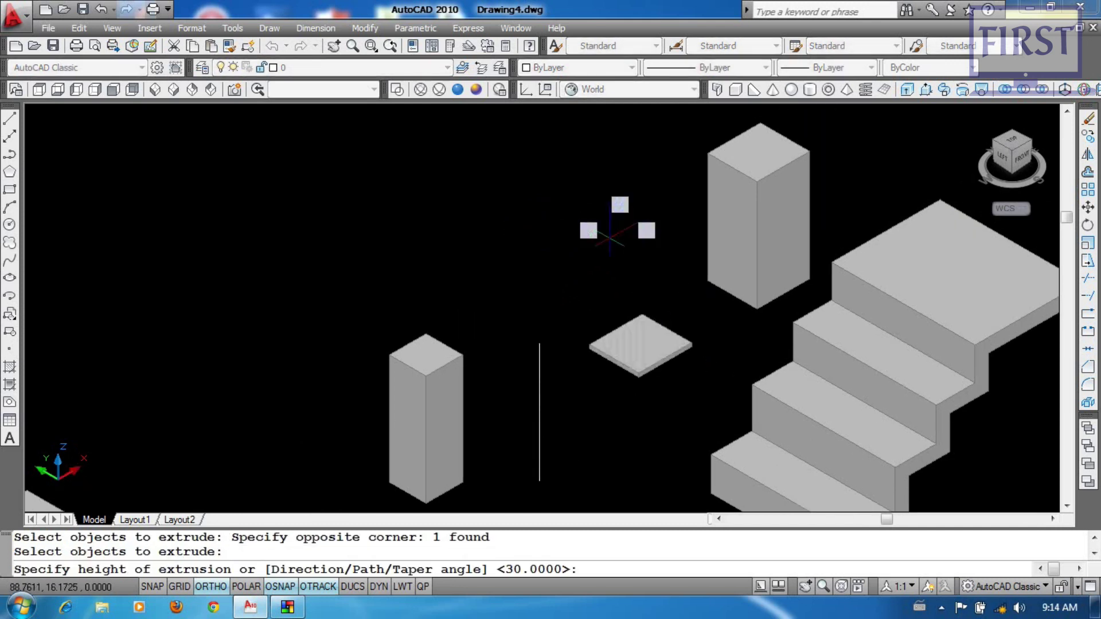
pyautogui.write('30')
pyautogui.press('Return')
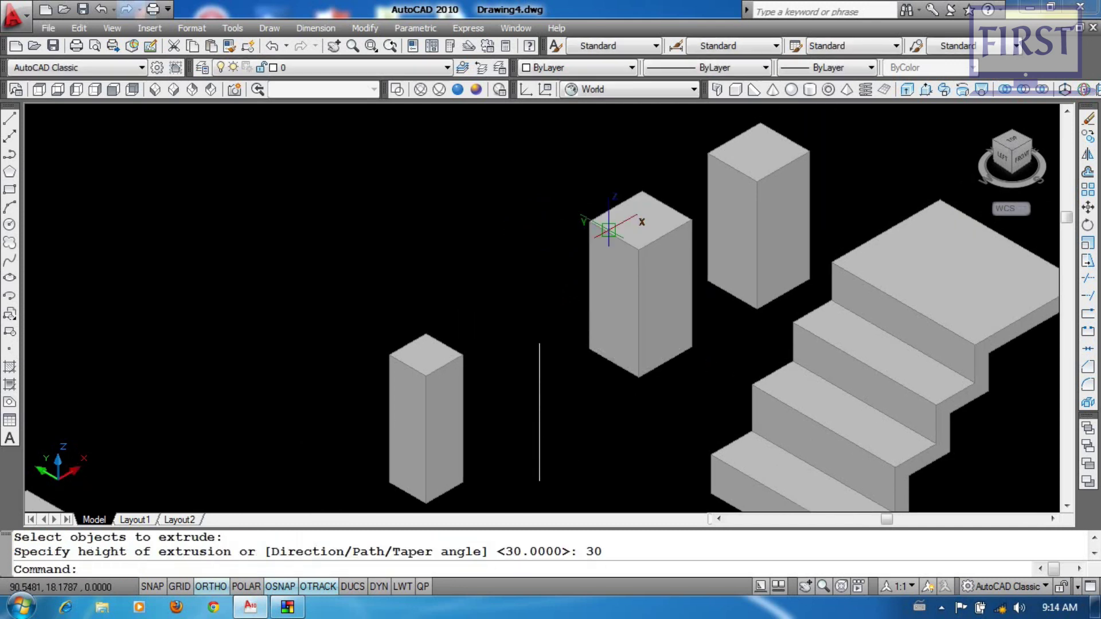
# Step: Move the new block up and to the left, then undo the move
pyautogui.write('m')
pyautogui.press('Return')
pyautogui.click(609, 230)
pyautogui.press('Return')
pyautogui.click(423, 212)
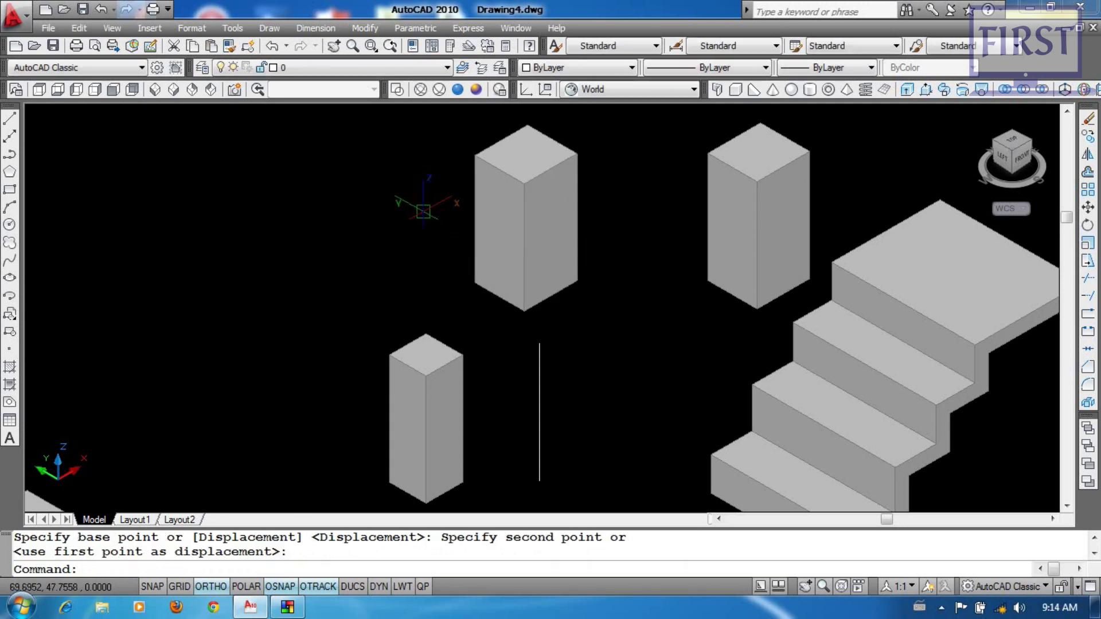
pyautogui.hotkey('ctrl', 'z')
pyautogui.scroll(-4, 597, 402)
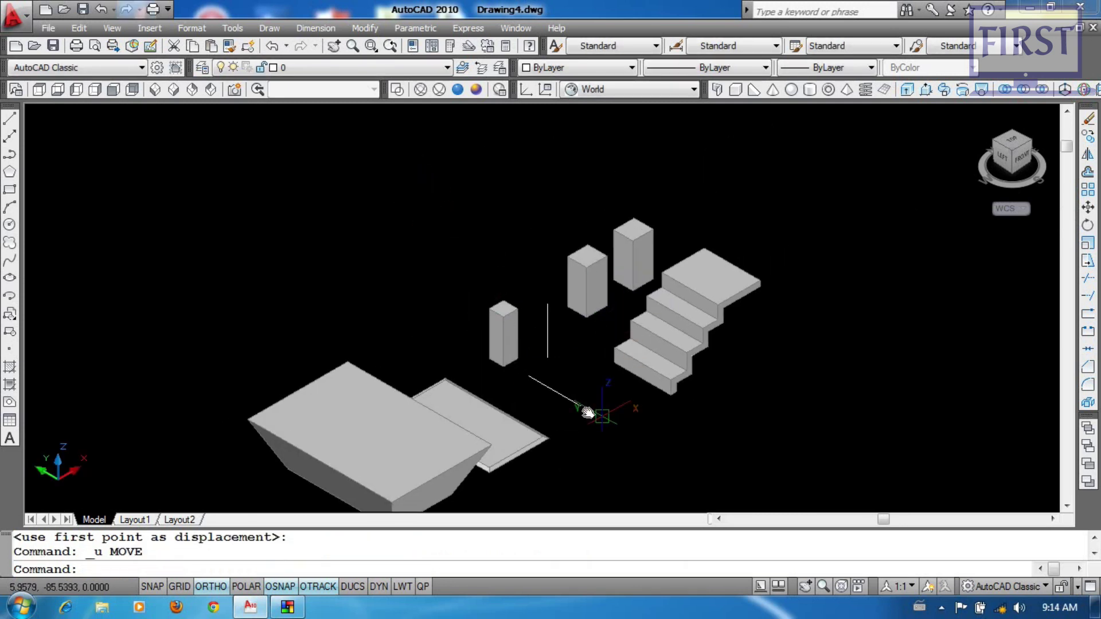
pyautogui.moveTo(596, 412); pyautogui.dragTo(572, 385, button='middle')
pyautogui.scroll(2, 573, 385)
pyautogui.moveTo(682, 298); pyautogui.dragTo(542, 387)
pyautogui.write('re')
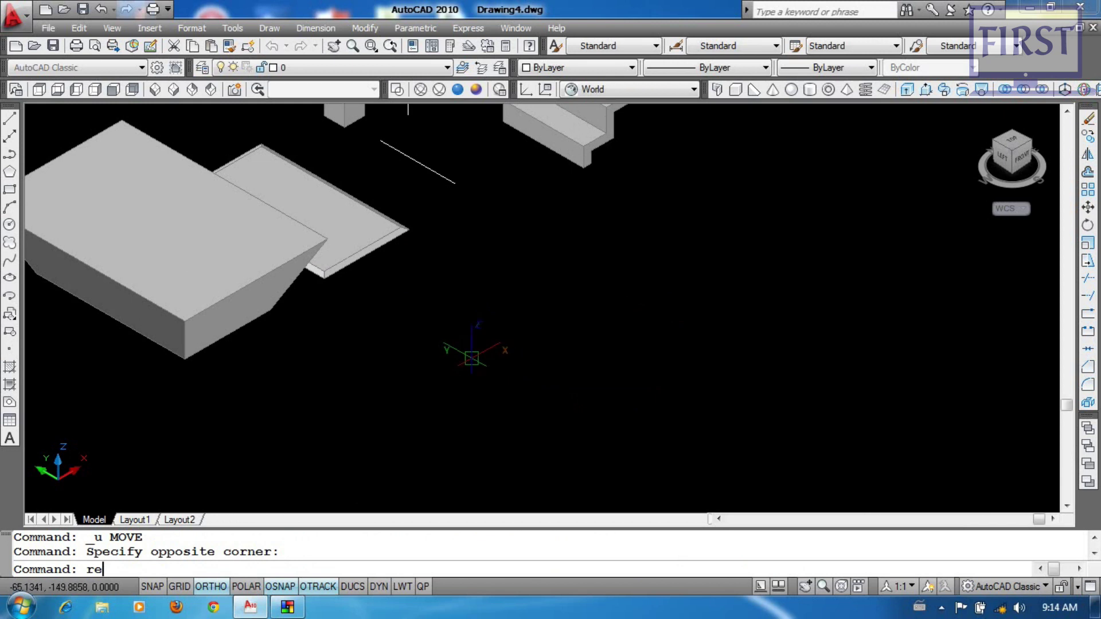
pyautogui.press('Return')
pyautogui.moveTo(614, 304); pyautogui.dragTo(508, 369)
pyautogui.moveTo(509, 367); pyautogui.dragTo(585, 333, button='middle')
pyautogui.click(585, 333)
pyautogui.click(482, 385)
pyautogui.moveTo(474, 302); pyautogui.dragTo(409, 317, button='middle')
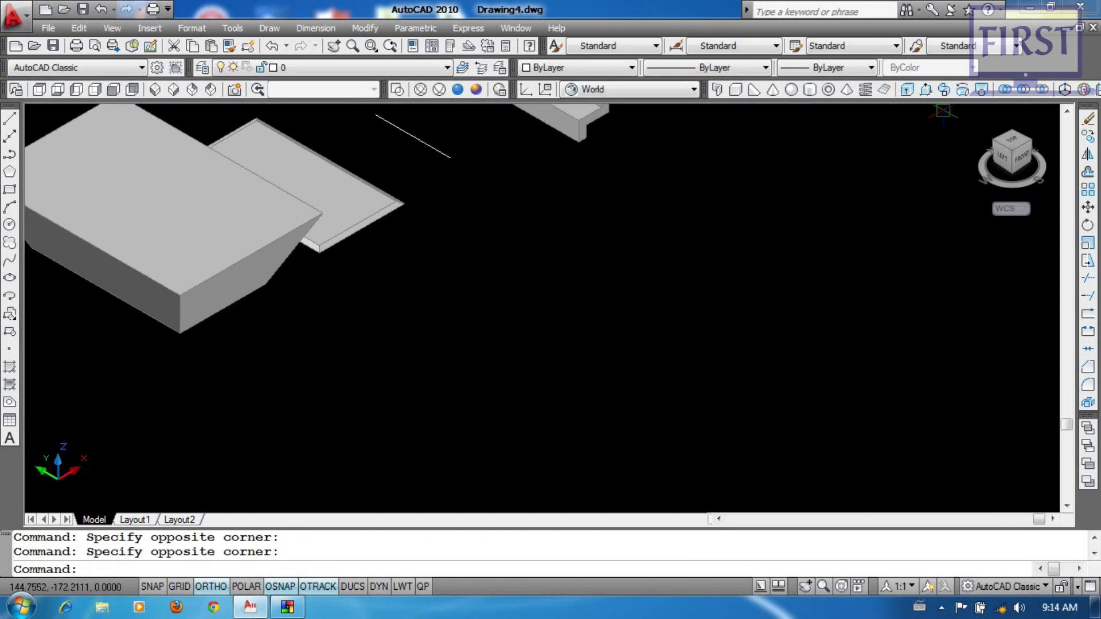
pyautogui.click(768, 362)
pyautogui.click(599, 396)
pyautogui.moveTo(643, 354); pyautogui.dragTo(504, 245, button='middle')
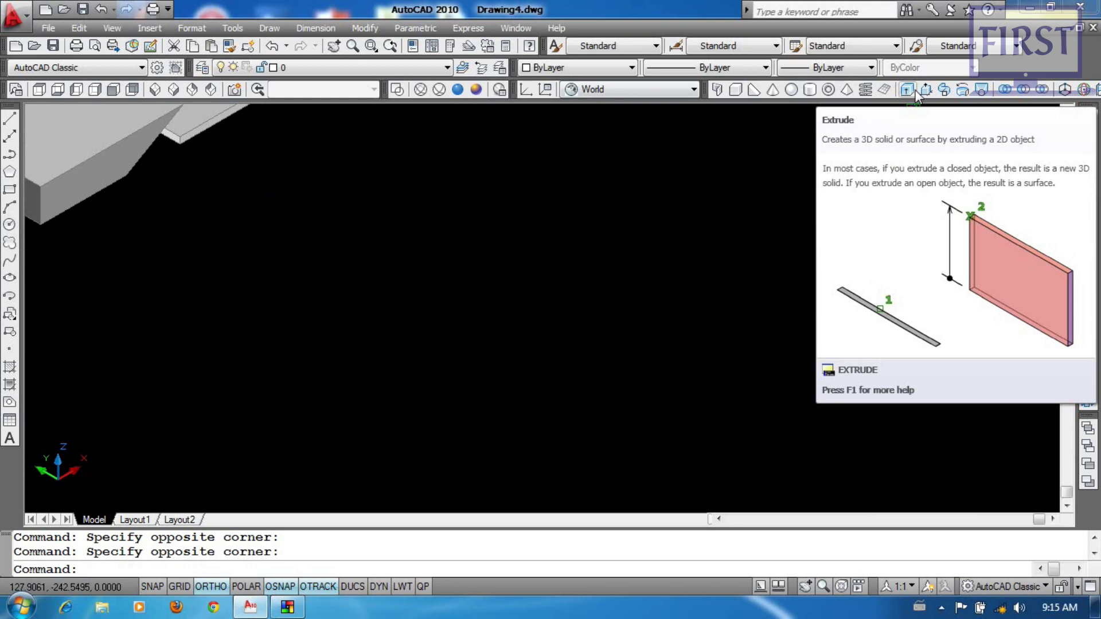
# Step: Draw a long thin wall rectangle and copy it further along, leaving a door gap
pyautogui.write('rec')
pyautogui.press('Return')
pyautogui.click(328, 442)
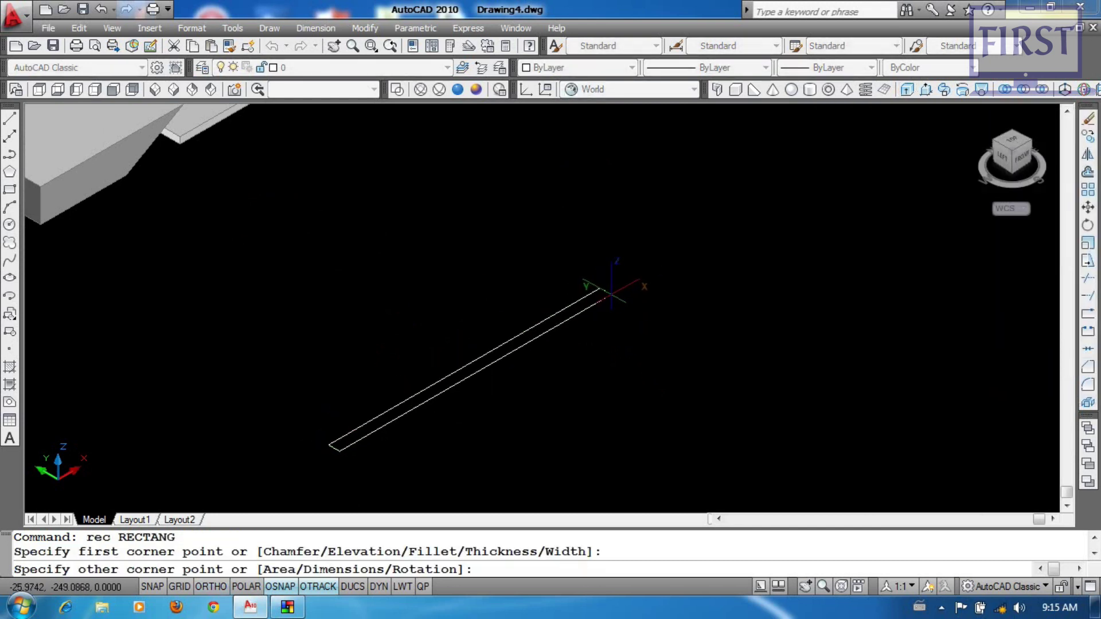
pyautogui.click(609, 292)
pyautogui.press('Return')
pyautogui.moveTo(575, 364); pyautogui.dragTo(391, 266)
pyautogui.press('Return')
pyautogui.click(450, 418)
pyautogui.click(771, 235)
# Step: Explode the original rectangle into separate lines
pyautogui.moveTo(516, 275); pyautogui.dragTo(344, 396)
pyautogui.write('x')
pyautogui.press('Return')
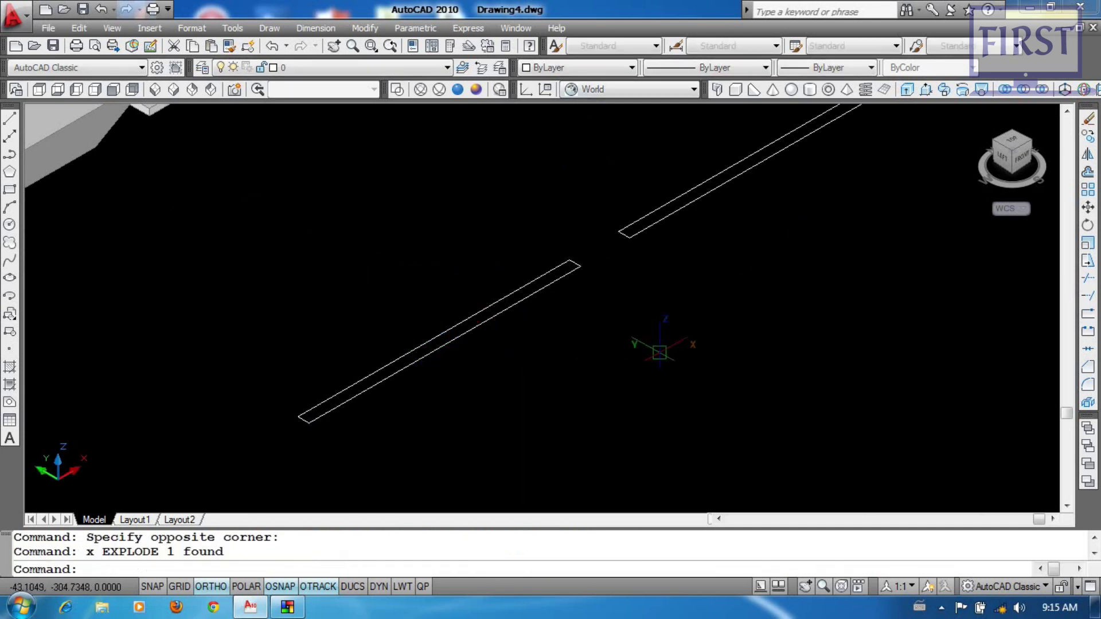
pyautogui.scroll(-2, 402, 373)
pyautogui.scroll(2, 464, 371)
pyautogui.moveTo(464, 371); pyautogui.dragTo(441, 365, button='middle')
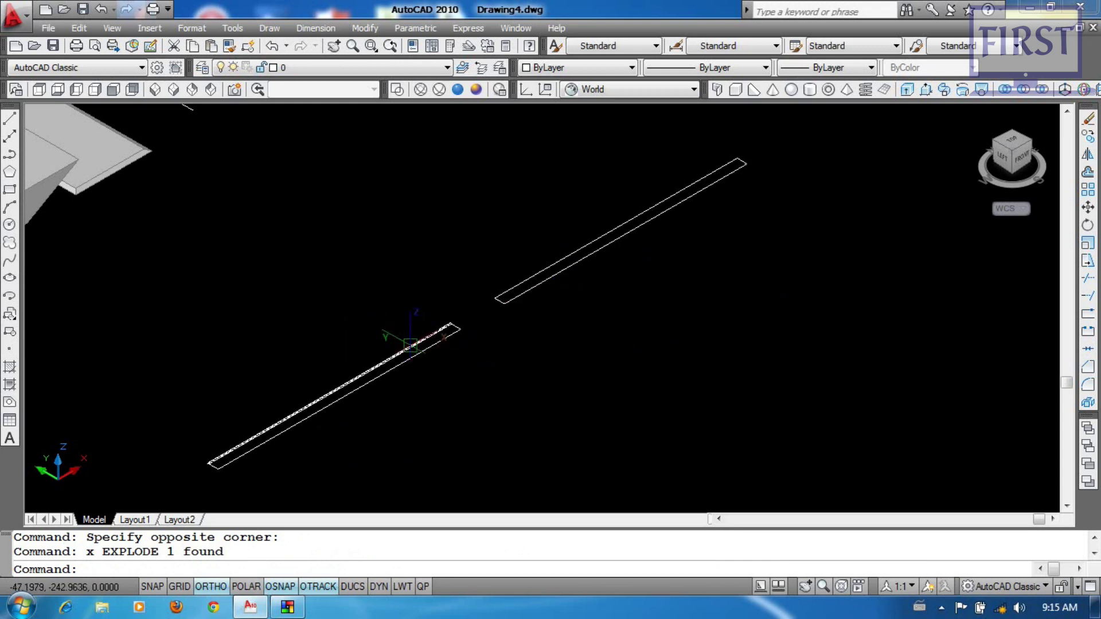
pyautogui.moveTo(411, 344); pyautogui.dragTo(407, 344, button='middle')
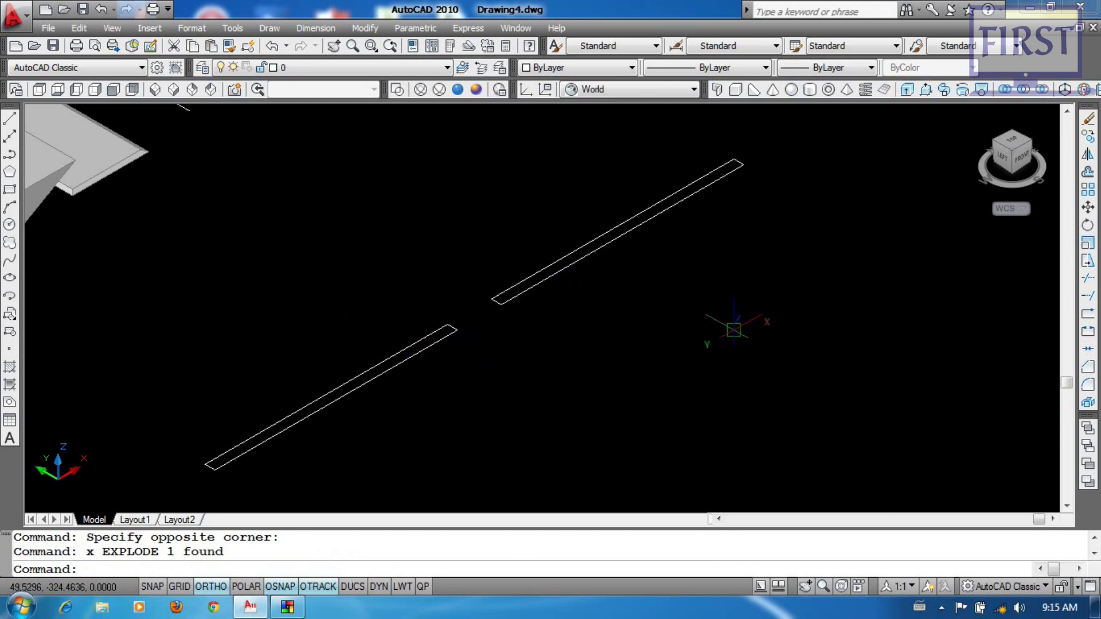
# Step: Start PRESSPULL, exit it without changes, and pan the drawing
pyautogui.click(926, 92)
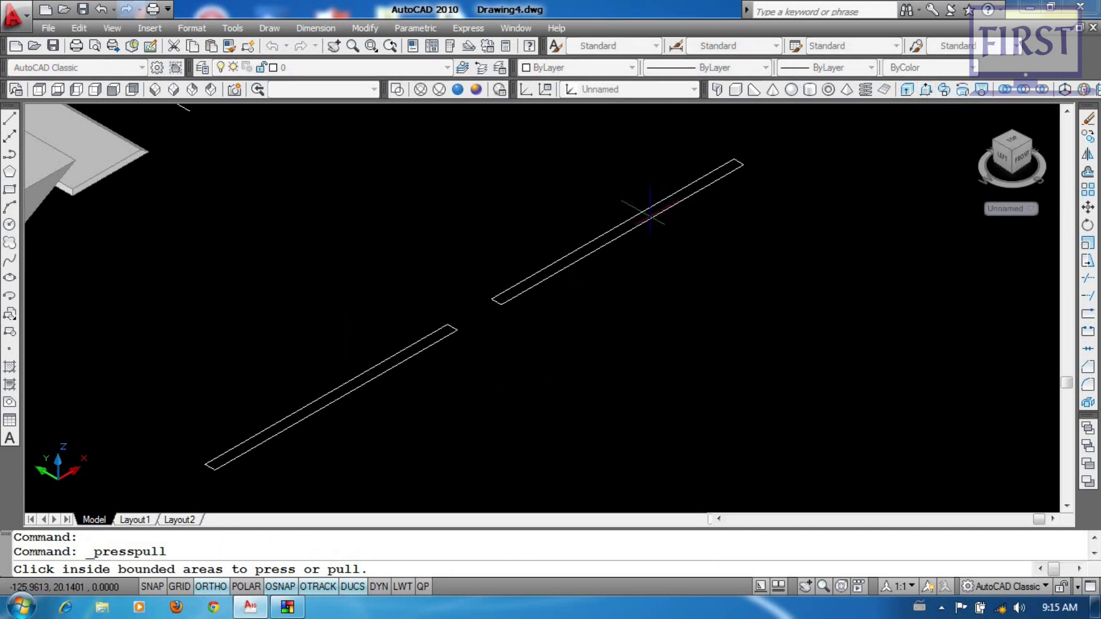
pyautogui.scroll(-2, 707, 247)
pyautogui.scroll(1, 751, 248)
pyautogui.press('Escape')
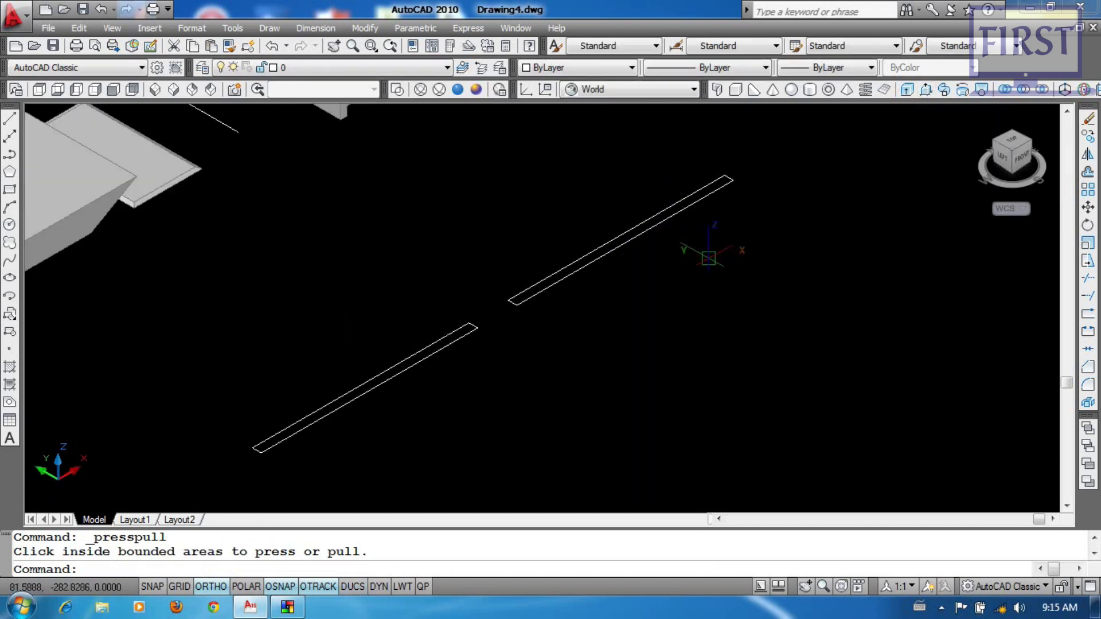
pyautogui.moveTo(709, 257); pyautogui.dragTo(677, 218, button='middle')
pyautogui.moveTo(676, 218); pyautogui.dragTo(797, 250)
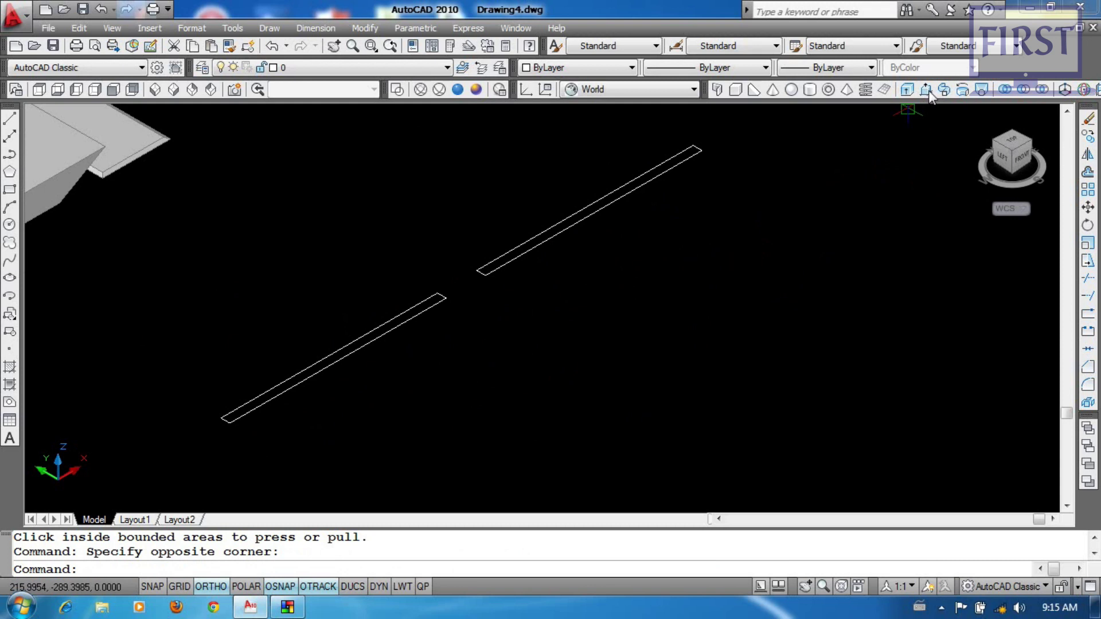
pyautogui.click(771, 318)
pyautogui.click(681, 378)
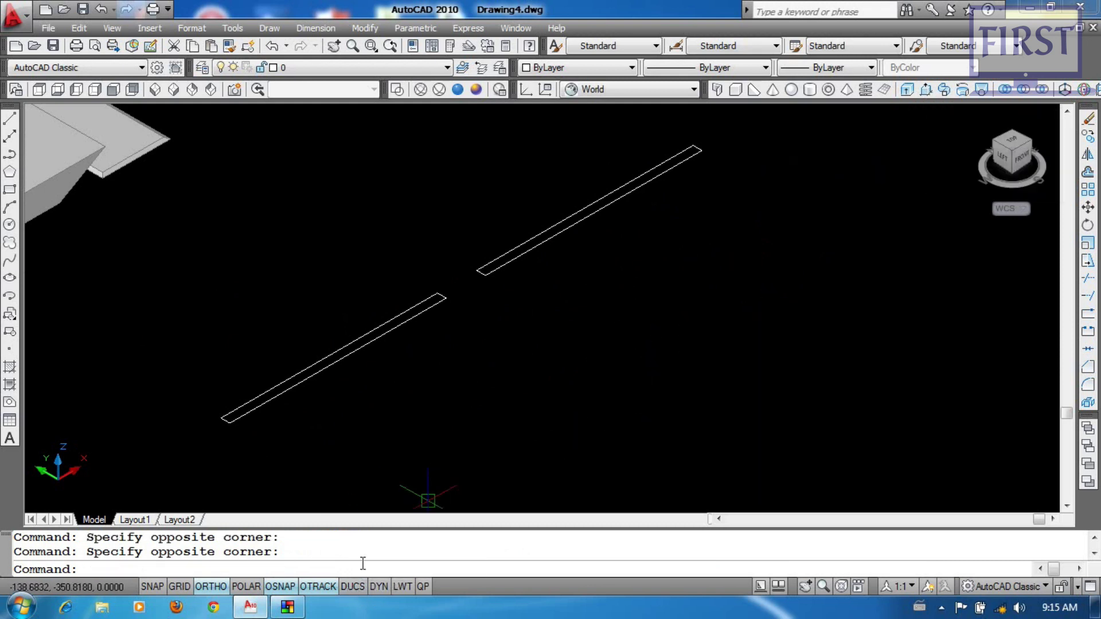
# Step: Press-pull both thin outlines up into walls, then undo both press-pulls
pyautogui.click(926, 91)
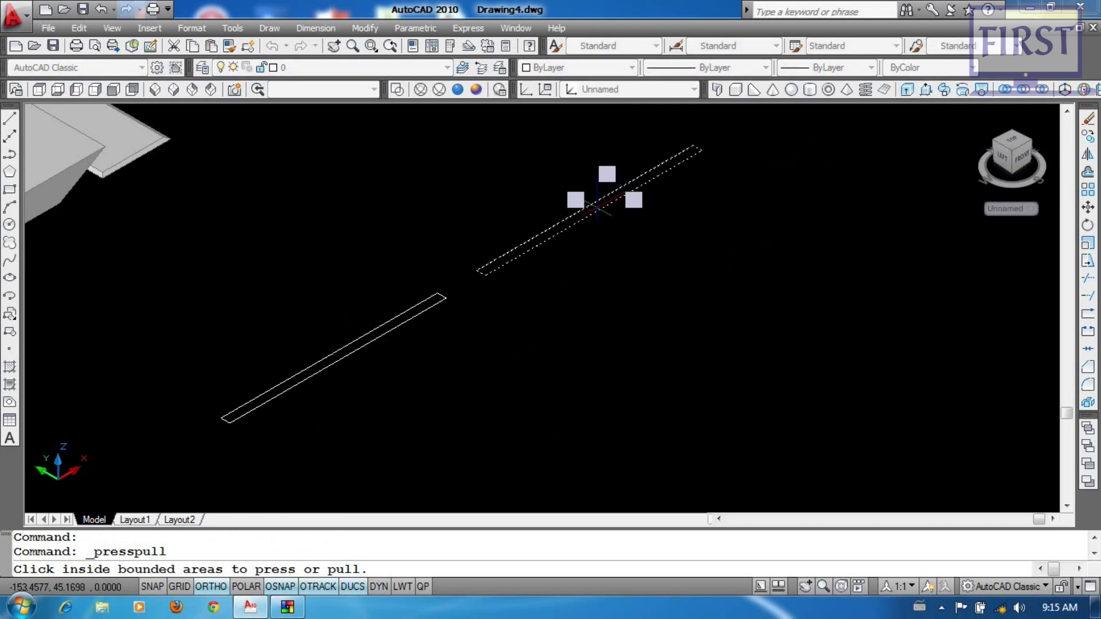
pyautogui.click(599, 200)
pyautogui.moveTo(598, 166); pyautogui.dragTo(605, 256, button='middle')
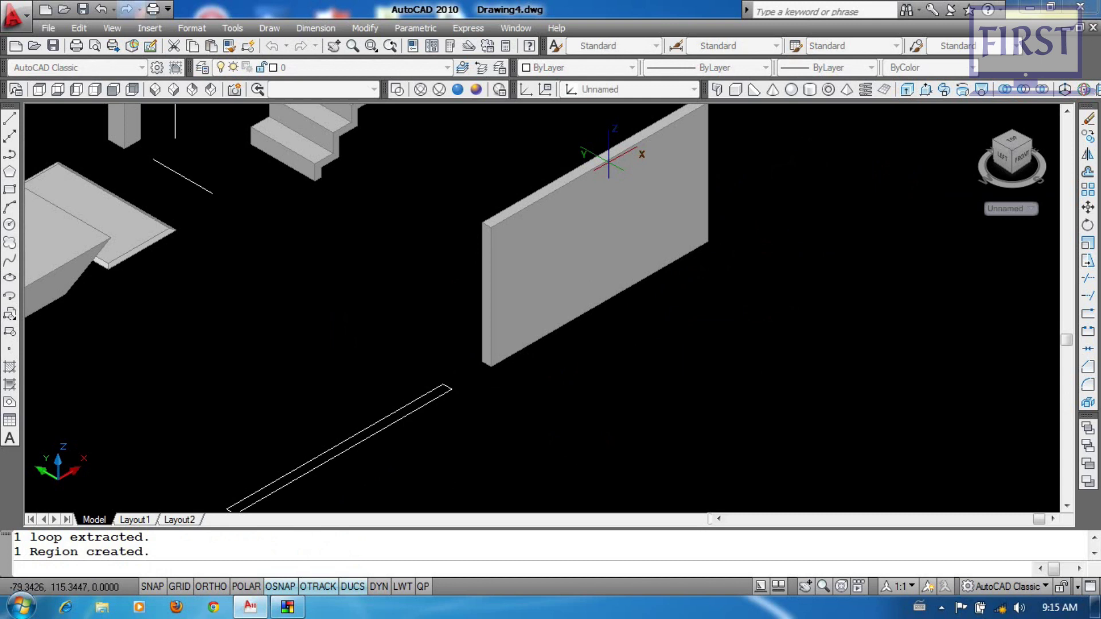
pyautogui.click(610, 153)
pyautogui.moveTo(585, 379); pyautogui.dragTo(641, 306, button='middle')
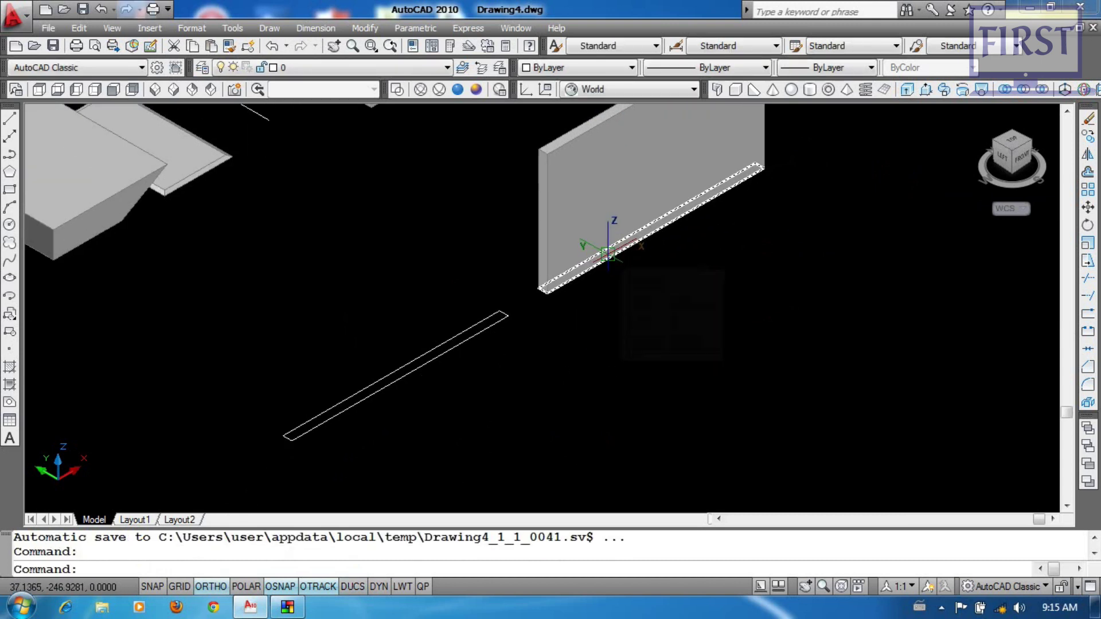
pyautogui.click(925, 89)
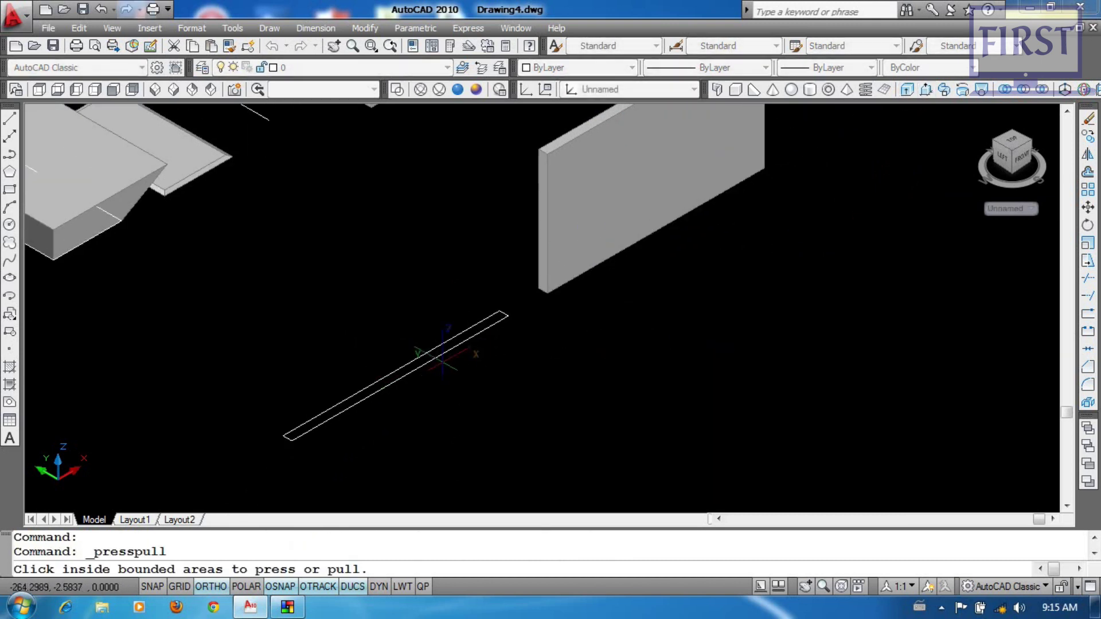
pyautogui.click(442, 344)
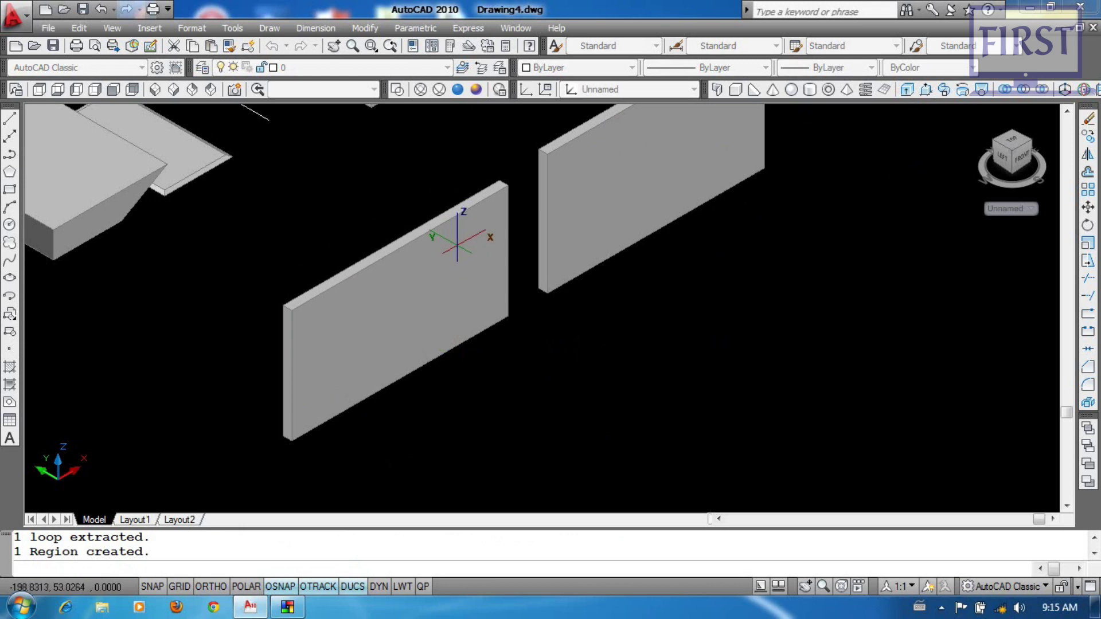
pyautogui.hotkey('ctrl', 'z')
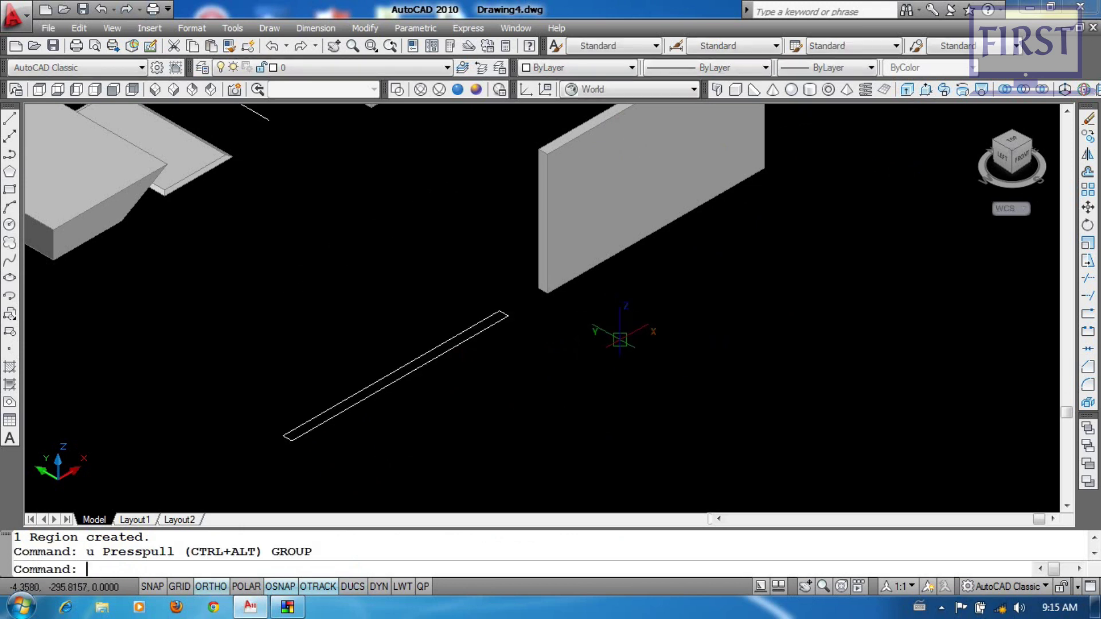
pyautogui.hotkey('ctrl', 'z')
pyautogui.hotkey('ctrl', 'z')
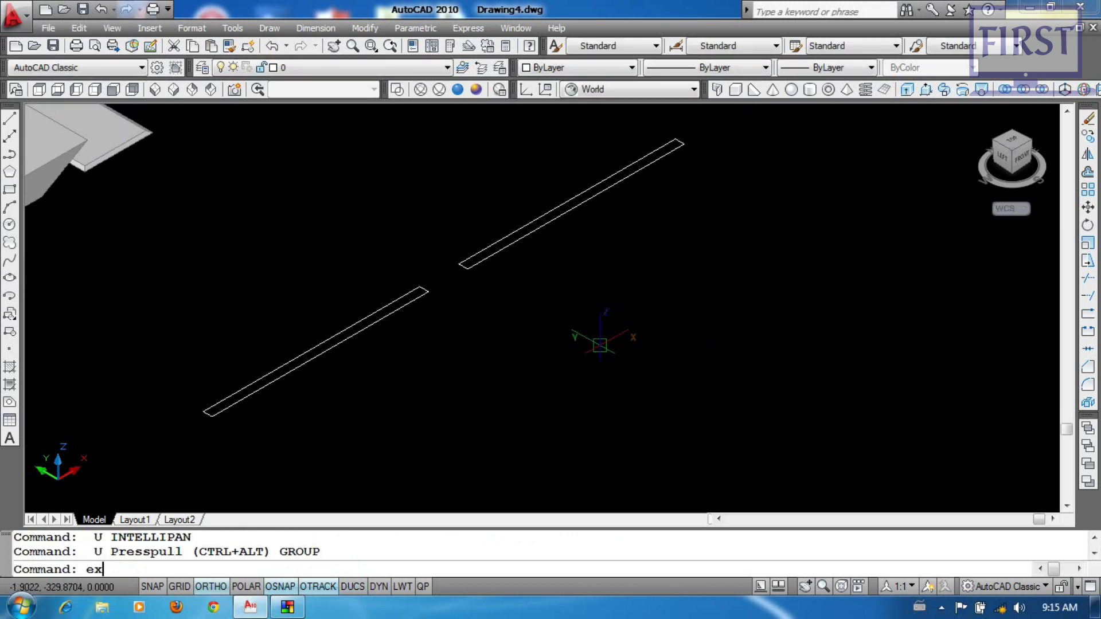
pyautogui.write('t')
pyautogui.press('Return')
pyautogui.scroll(-2, 645, 354)
pyautogui.scroll(-2, 644, 354)
pyautogui.click(715, 371)
pyautogui.click(544, 247)
pyautogui.click(548, 415)
pyautogui.click(462, 344)
pyautogui.scroll(3, 582, 317)
pyautogui.press('Return')
pyautogui.click(858, 431)
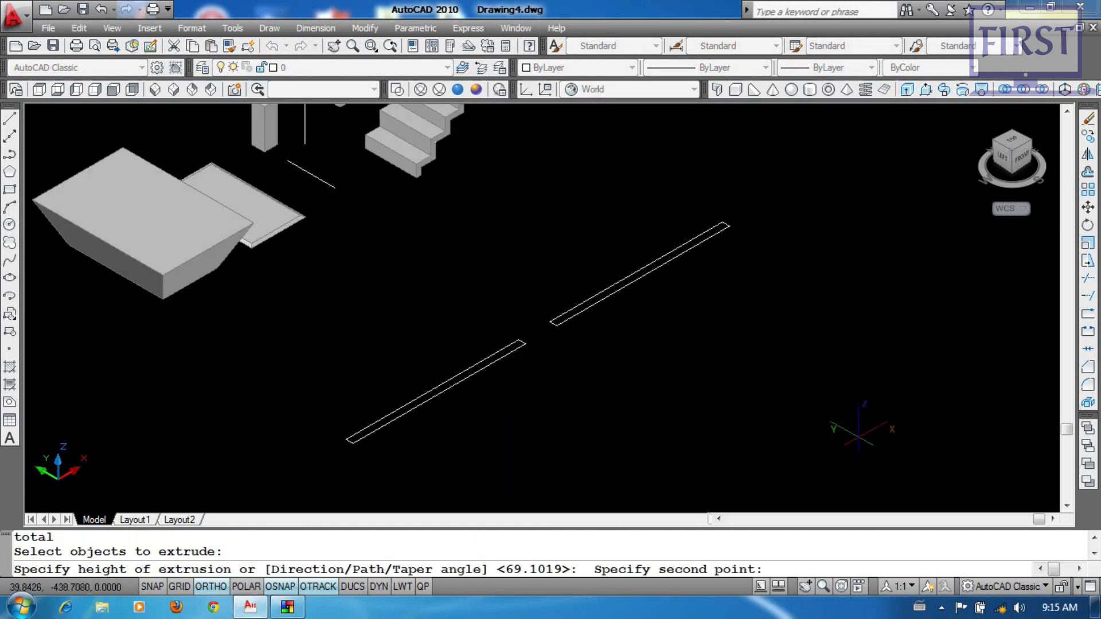
pyautogui.write('0')
pyautogui.press('Return')
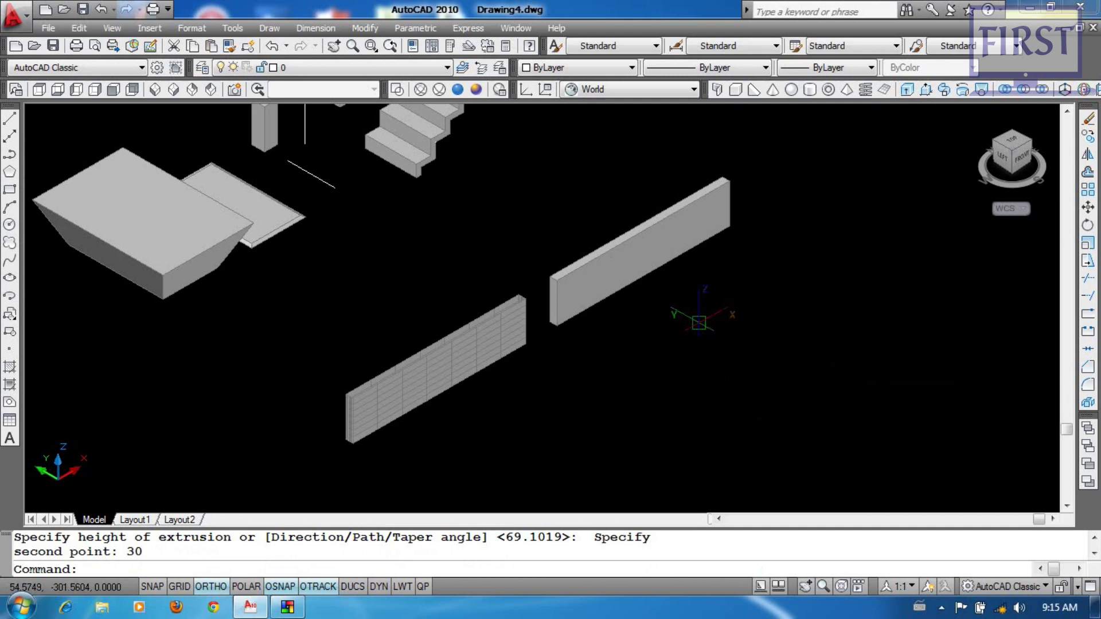
pyautogui.scroll(2, 669, 368)
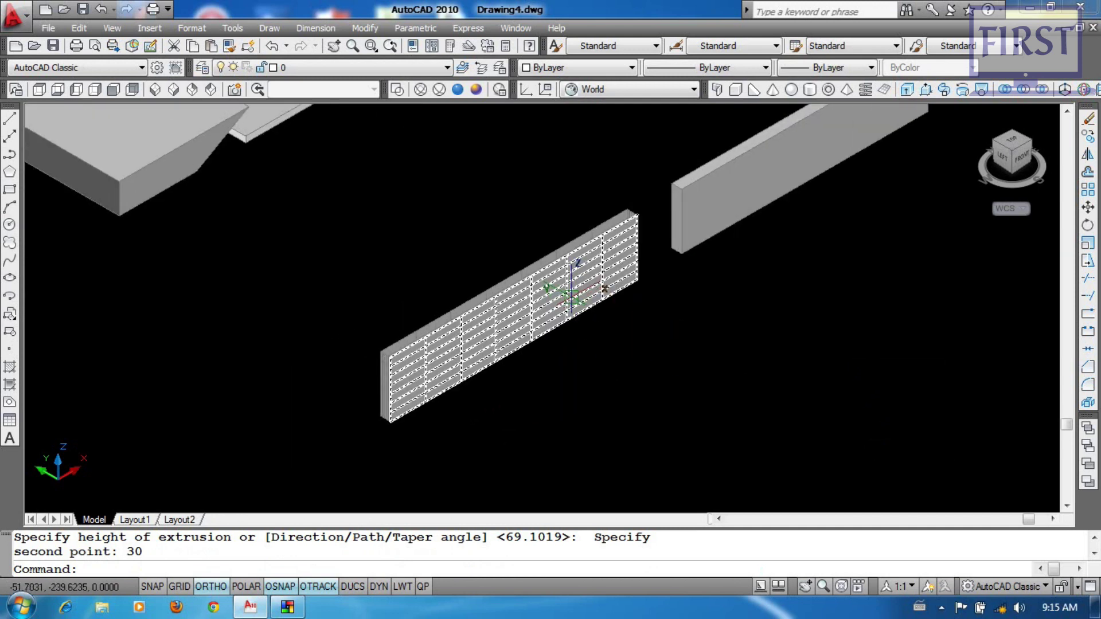
pyautogui.moveTo(435, 370)
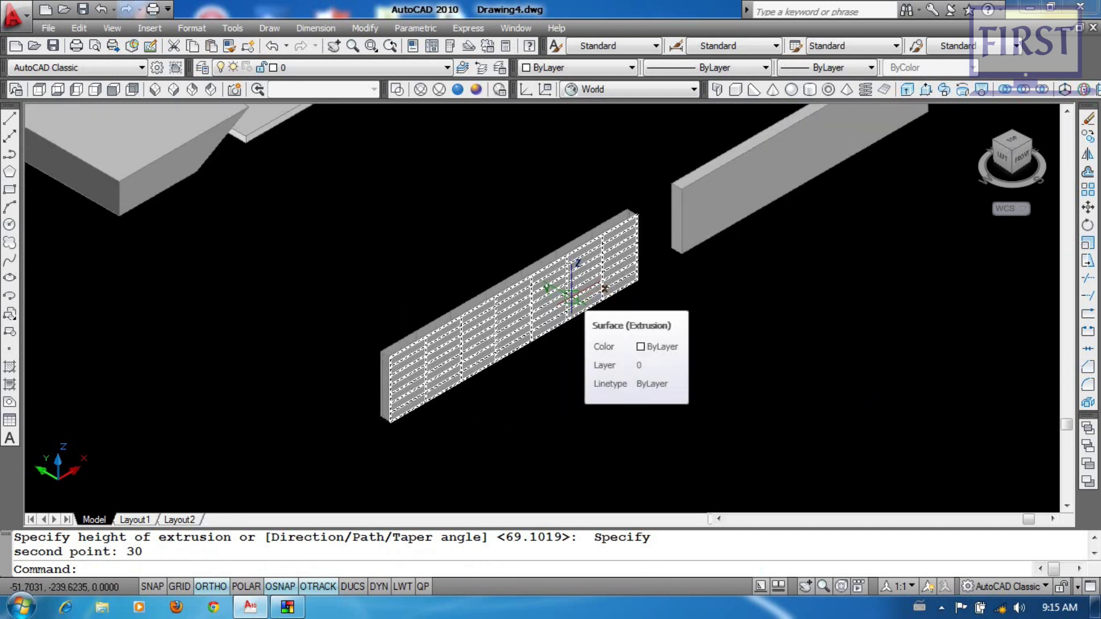
pyautogui.scroll(1, 787, 226)
pyautogui.scroll(1, 740, 258)
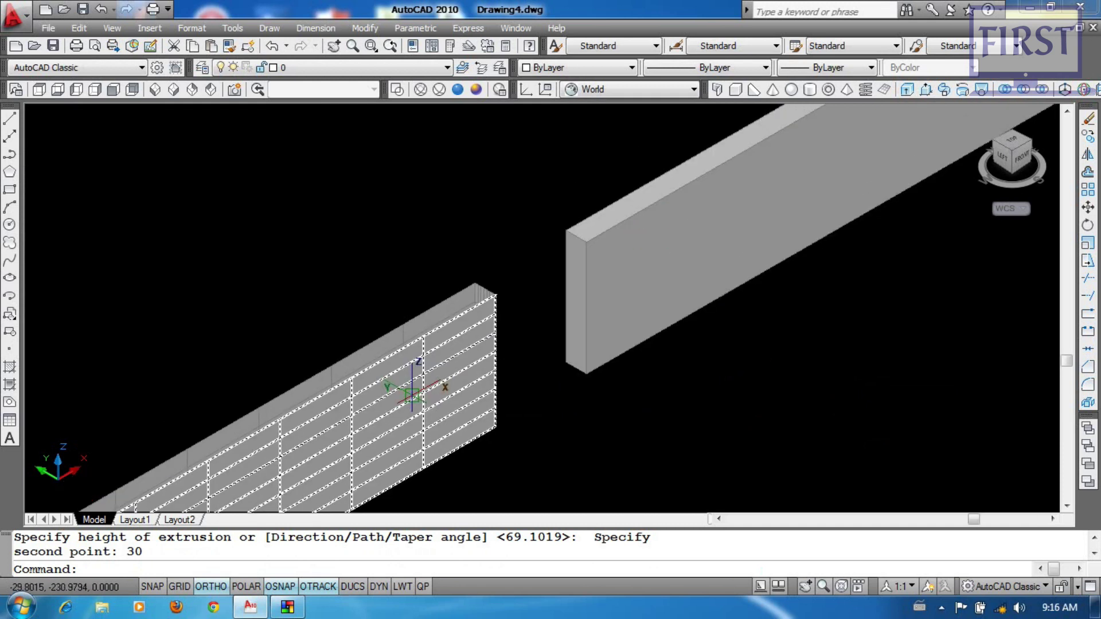
pyautogui.write('u')
pyautogui.scroll(-3, 425, 384)
pyautogui.scroll(2, 716, 275)
pyautogui.press('Return')
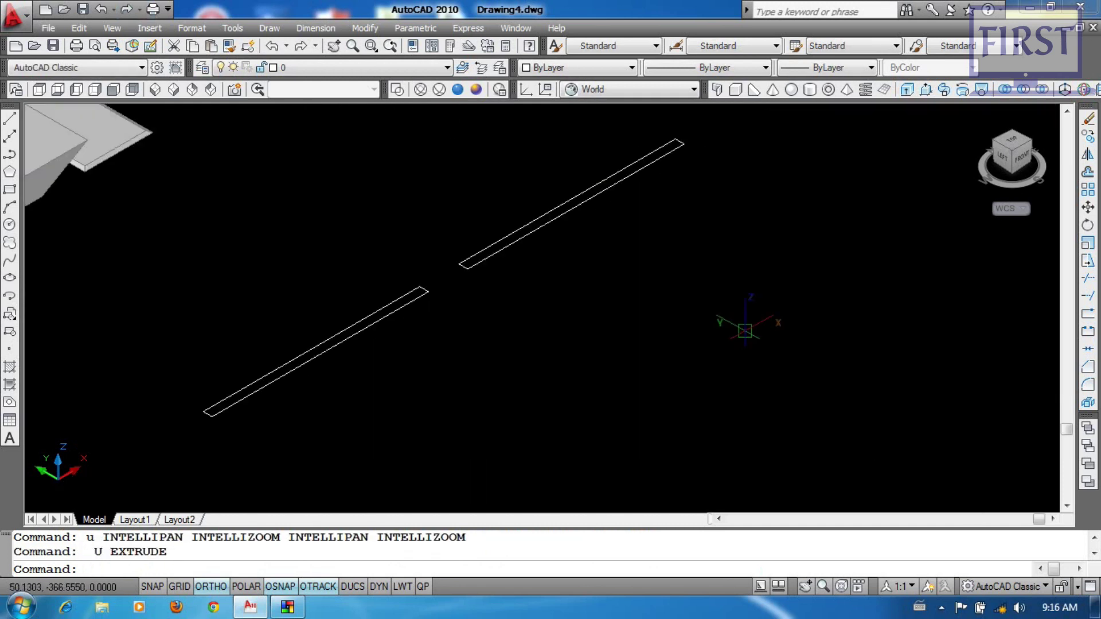
pyautogui.click(925, 96)
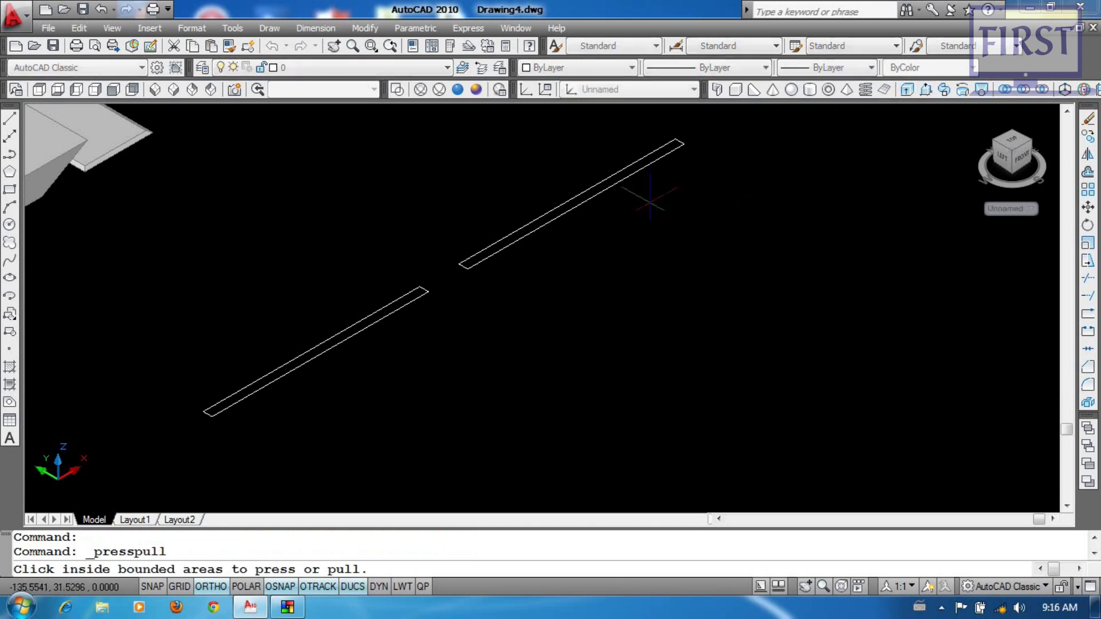
# Step: Press-pull the right rectangle up 30 units into a wall
pyautogui.click(597, 164)
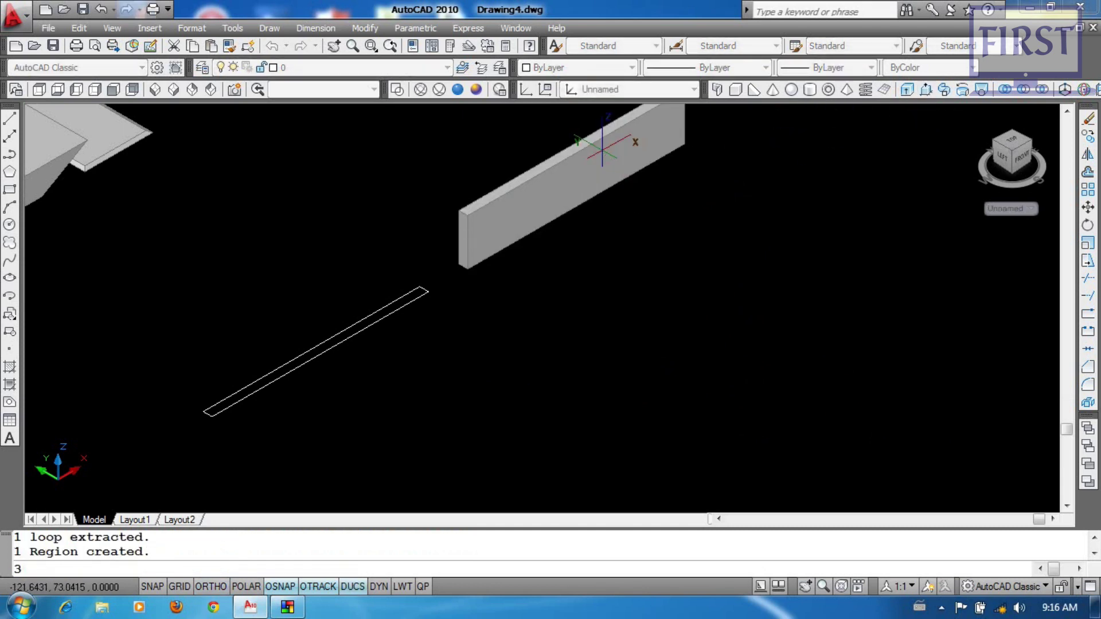
pyautogui.write('0')
pyautogui.press('Return')
pyautogui.scroll(2, 432, 314)
pyautogui.press('Return')
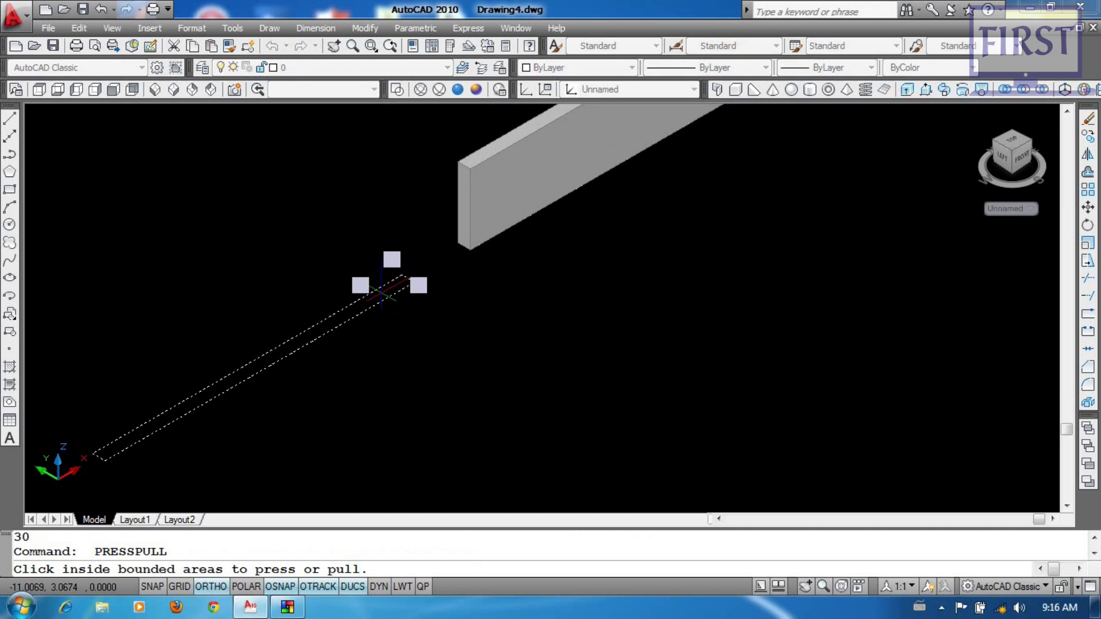
# Step: Press-pull the left wall outline 30 units into the second wall
pyautogui.click(383, 289)
pyautogui.write('0')
pyautogui.press('Return')
pyautogui.scroll(-2, 546, 287)
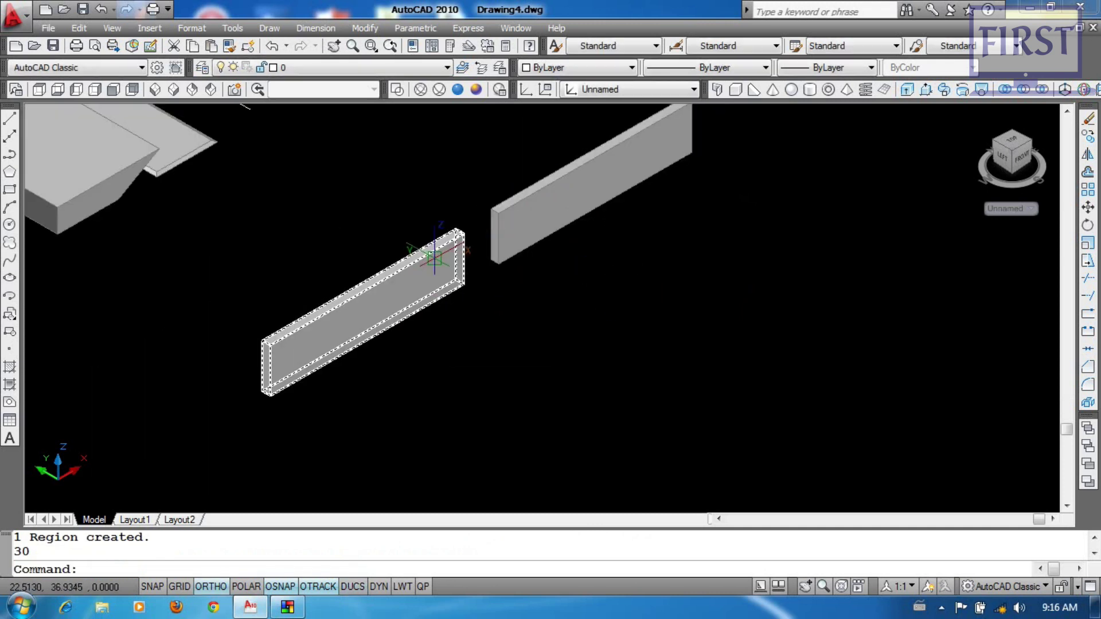
pyautogui.scroll(-2, 606, 332)
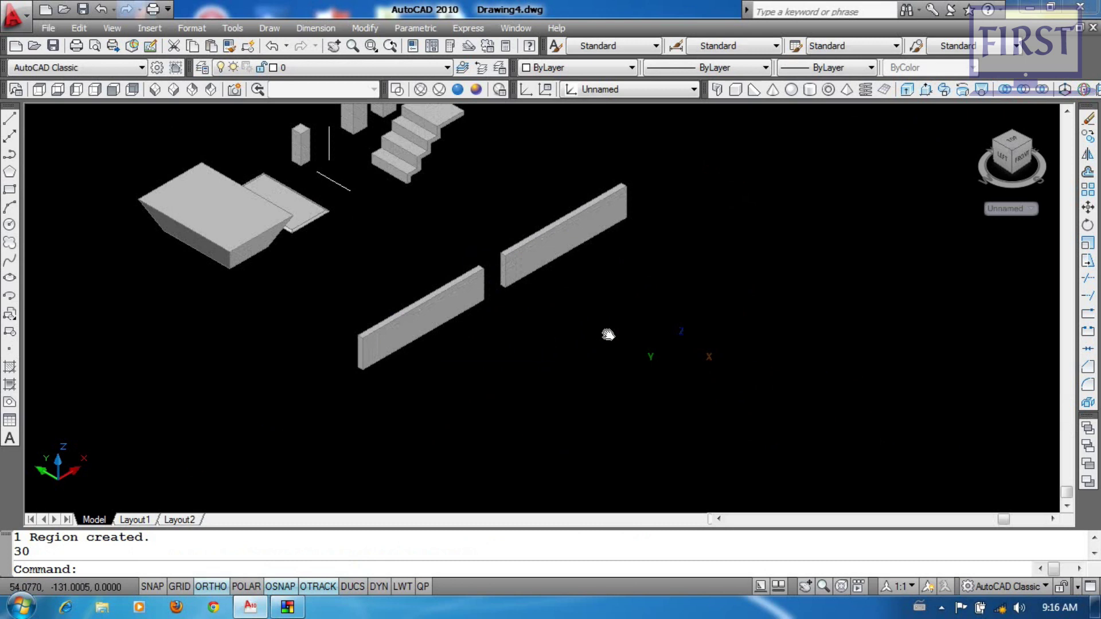
pyautogui.click(735, 90)
pyautogui.moveTo(836, 435); pyautogui.dragTo(659, 381, button='middle')
# Step: Draw a long, thin solid BOX with a picked height, forming an upright slab
pyautogui.click(471, 450)
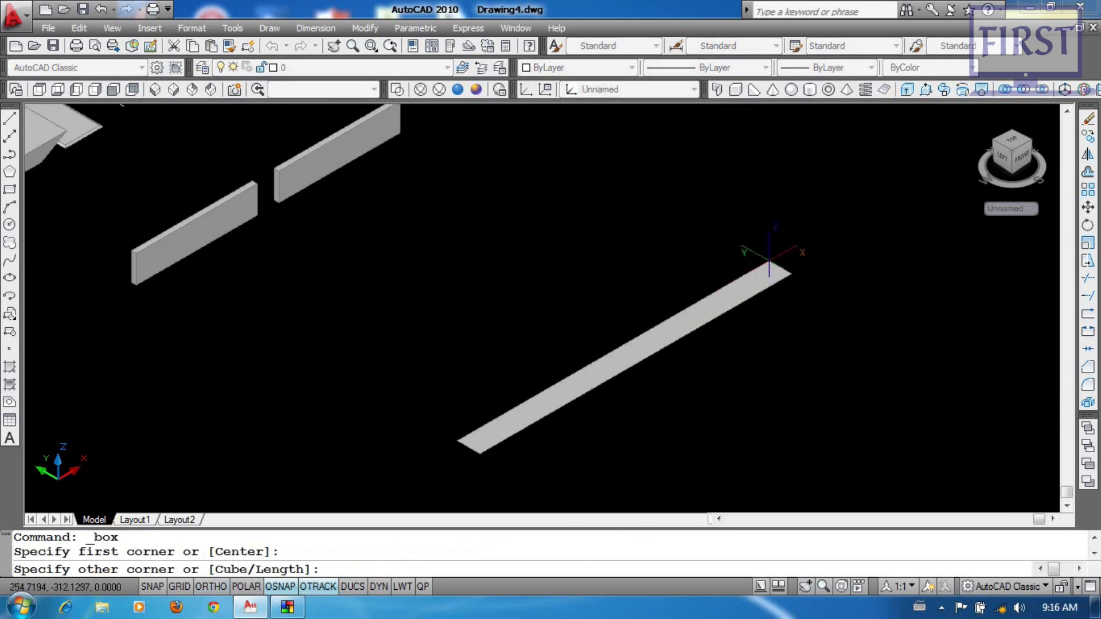
pyautogui.click(781, 264)
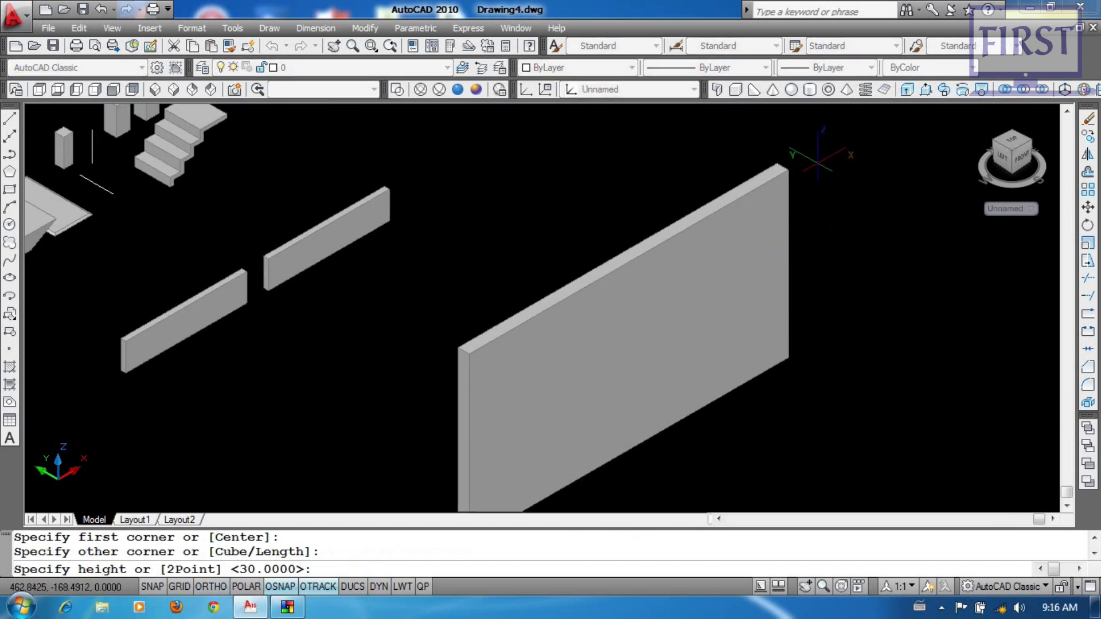
pyautogui.click(805, 319)
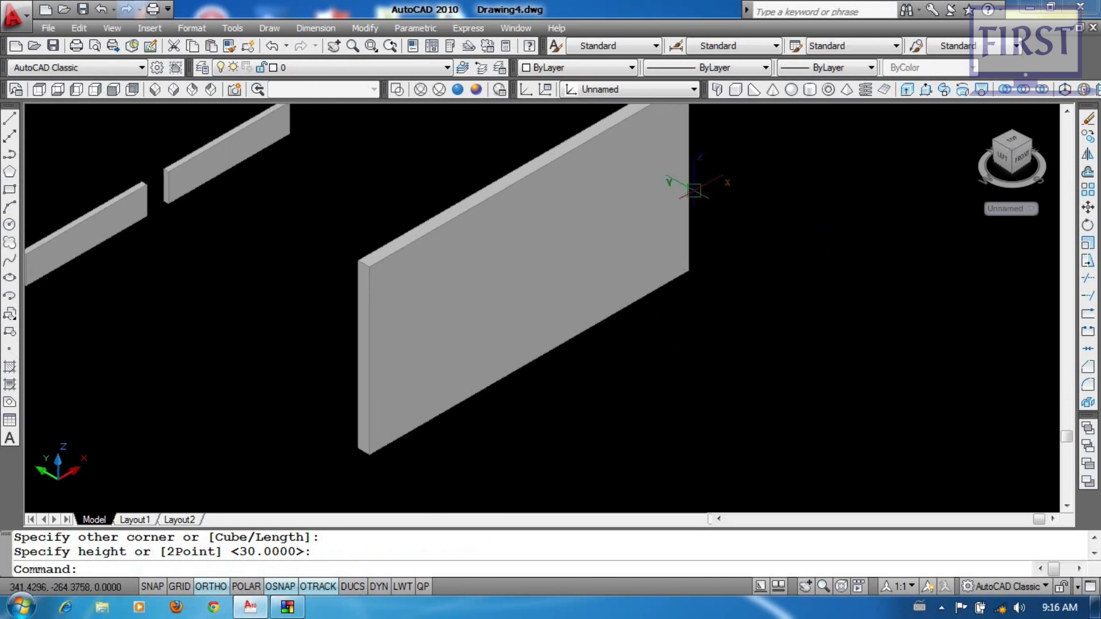
pyautogui.moveTo(688, 339); pyautogui.dragTo(638, 226, button='middle')
pyautogui.click(503, 297)
pyautogui.press('Escape')
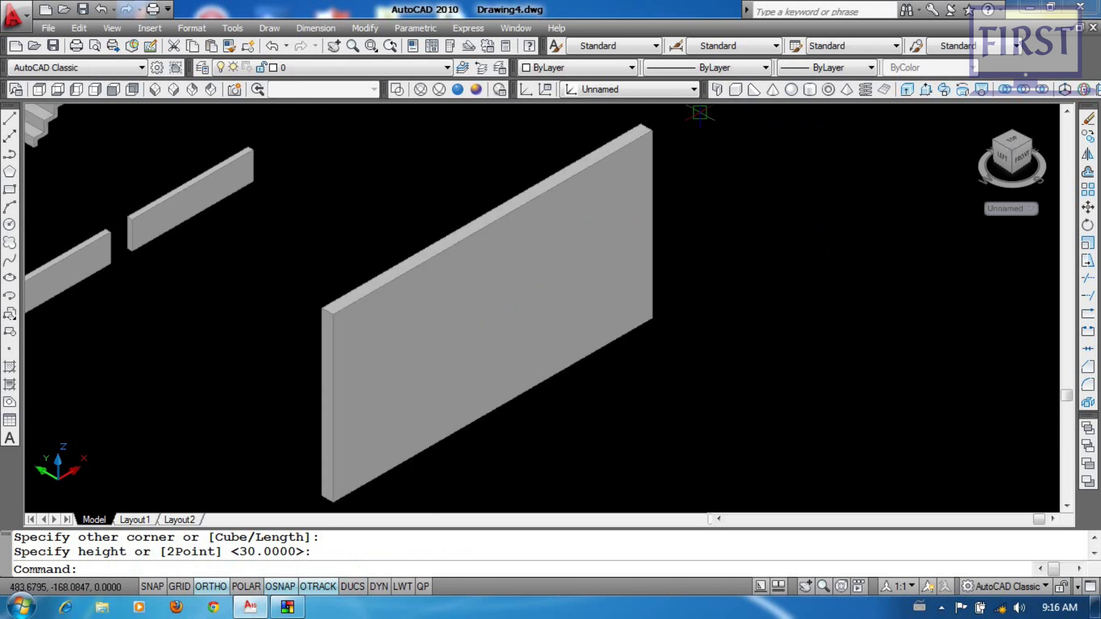
pyautogui.click(602, 245)
pyautogui.press('Escape')
pyautogui.click(695, 90)
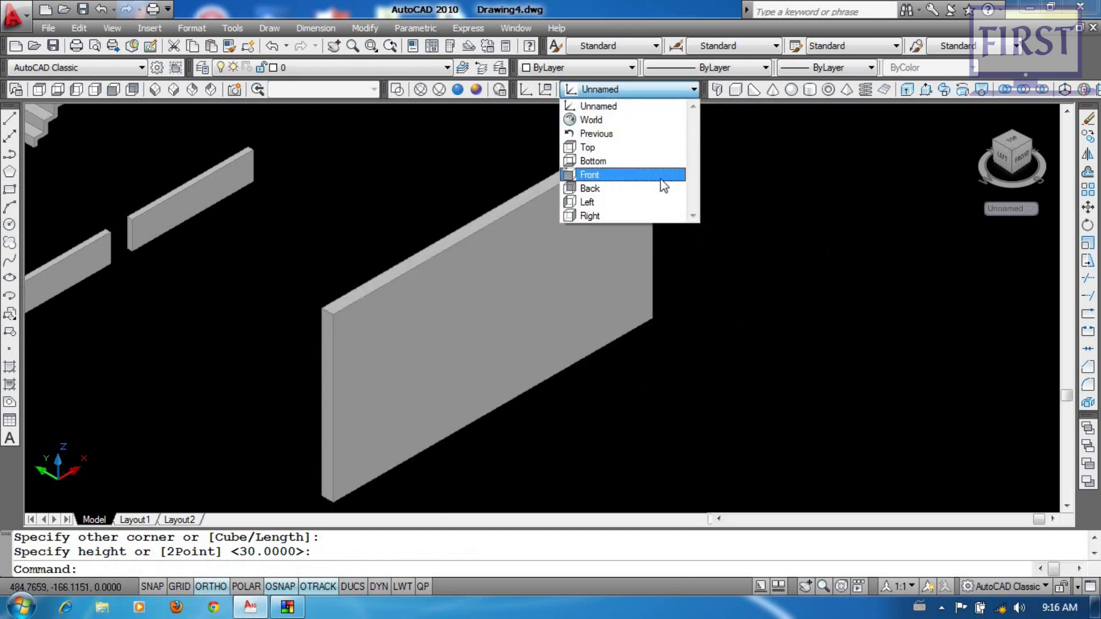
# Step: Switch the UCS to Front and draw a door-sized upright rectangle
pyautogui.click(664, 175)
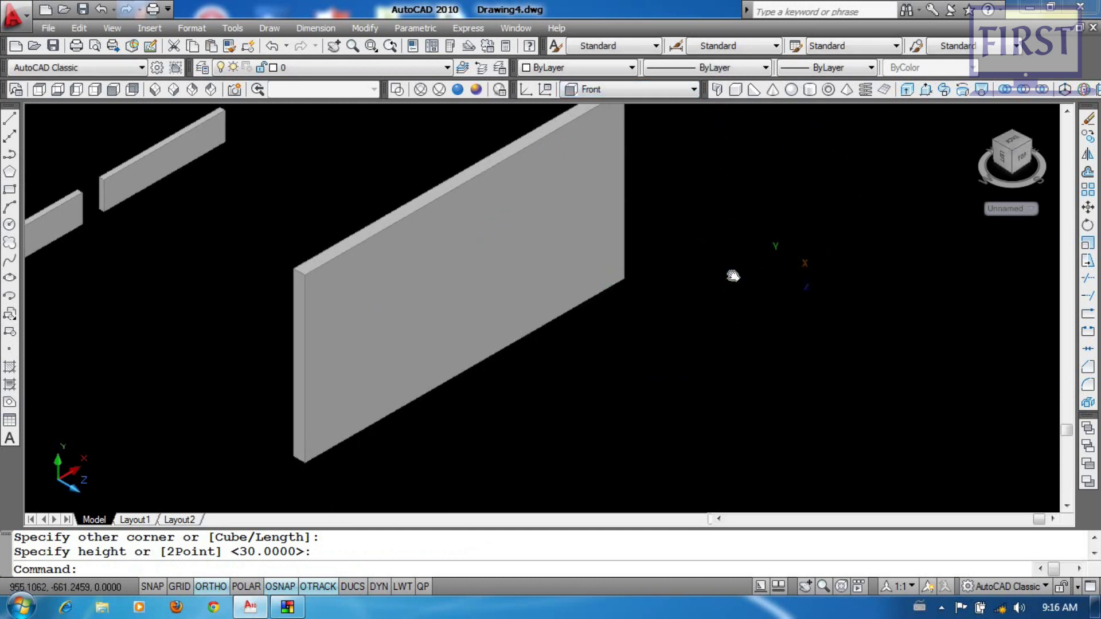
pyautogui.click(825, 298)
pyautogui.click(732, 353)
pyautogui.write('rec')
pyautogui.press('Return')
pyautogui.click(709, 426)
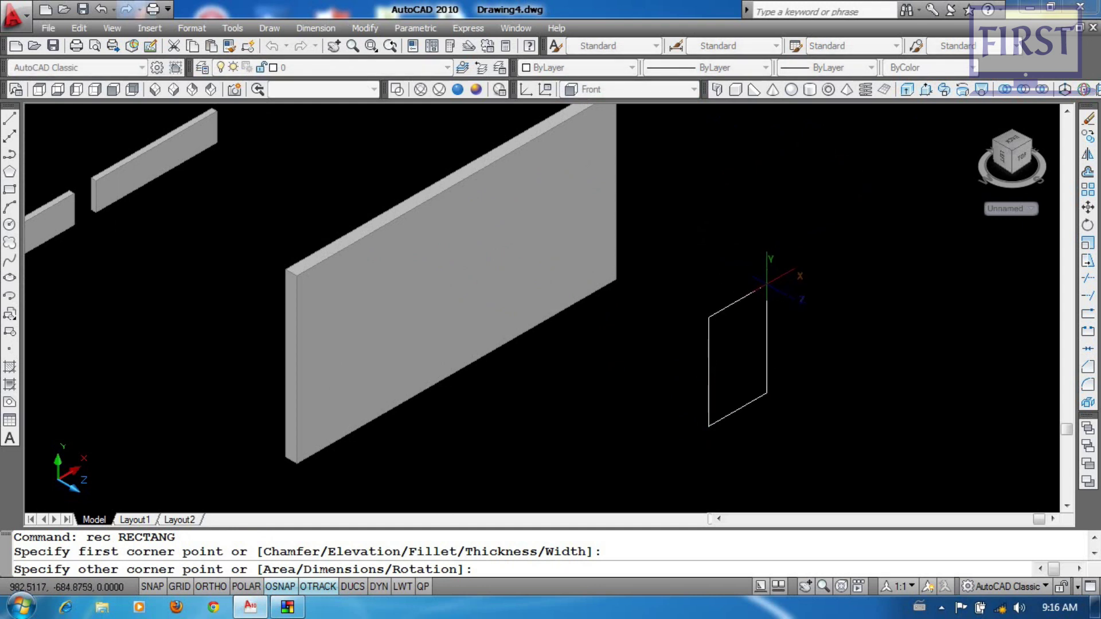
pyautogui.click(766, 282)
# Step: Move the door rectangle by its bottom midpoint onto the tall slab's face
pyautogui.press('m')
pyautogui.press('Return')
pyautogui.click(819, 347)
pyautogui.click(737, 287)
pyautogui.press('Return')
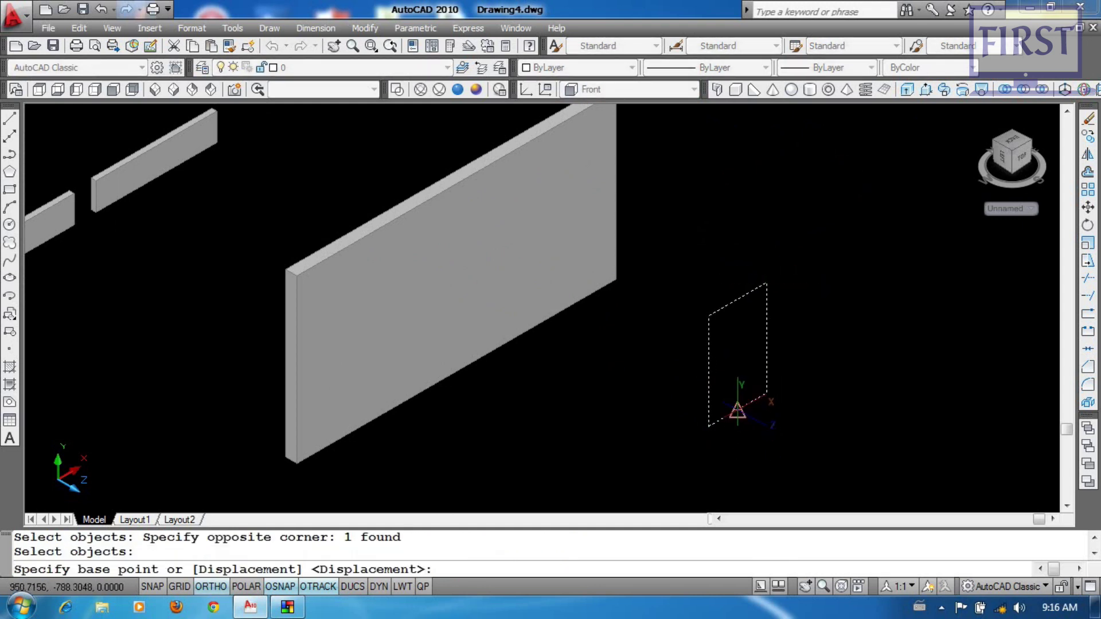
pyautogui.click(738, 411)
pyautogui.scroll(2, 593, 362)
pyautogui.click(402, 380)
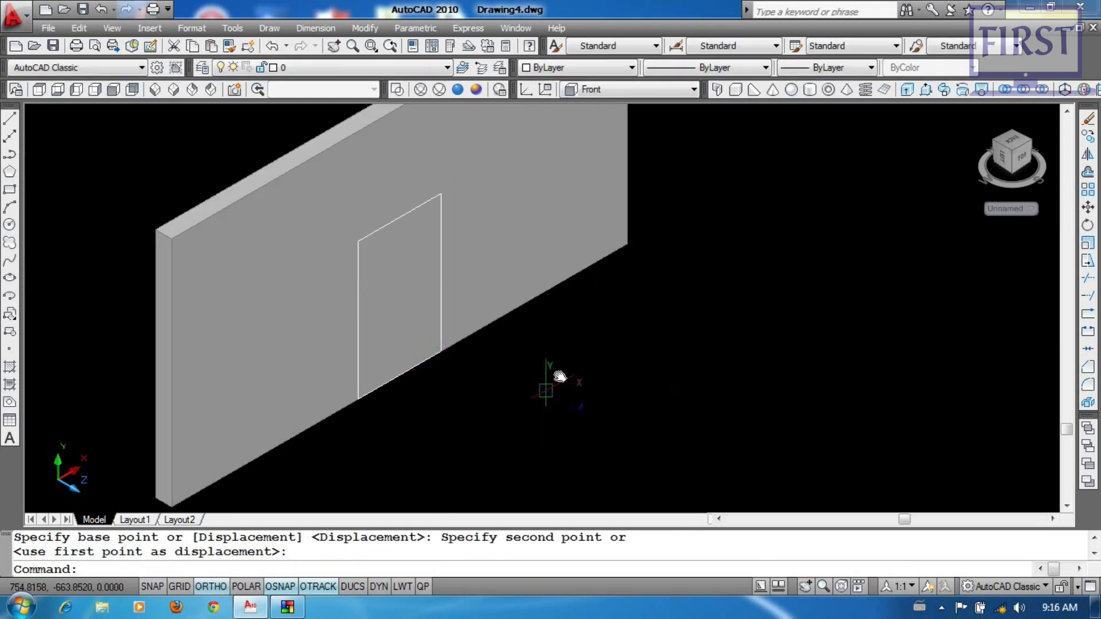
pyautogui.scroll(-3, 555, 380)
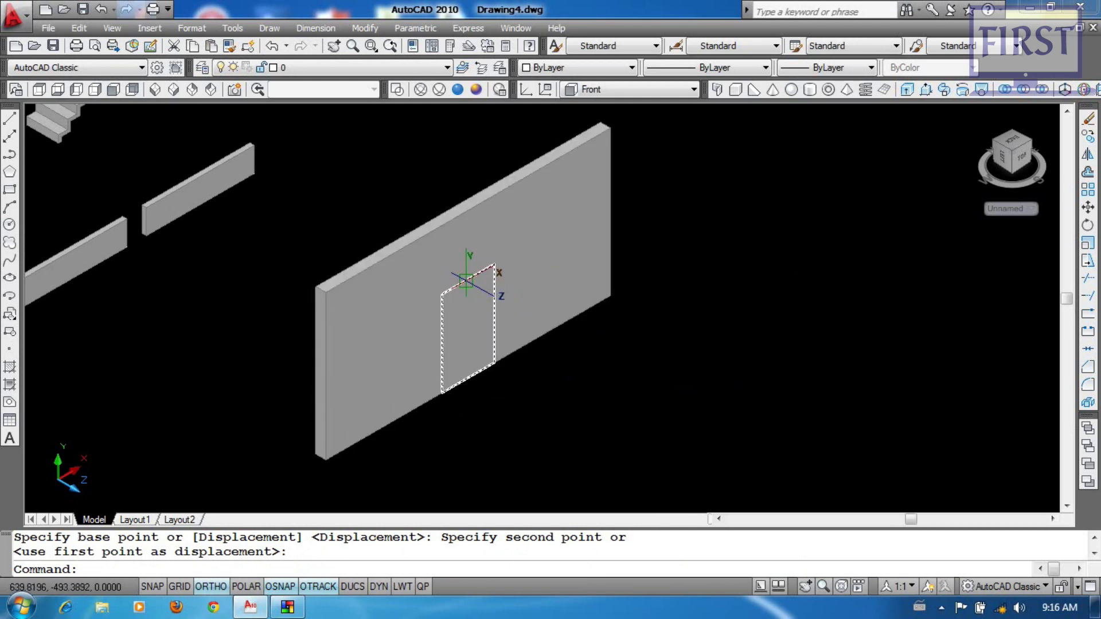
pyautogui.click(723, 314)
pyautogui.click(924, 140)
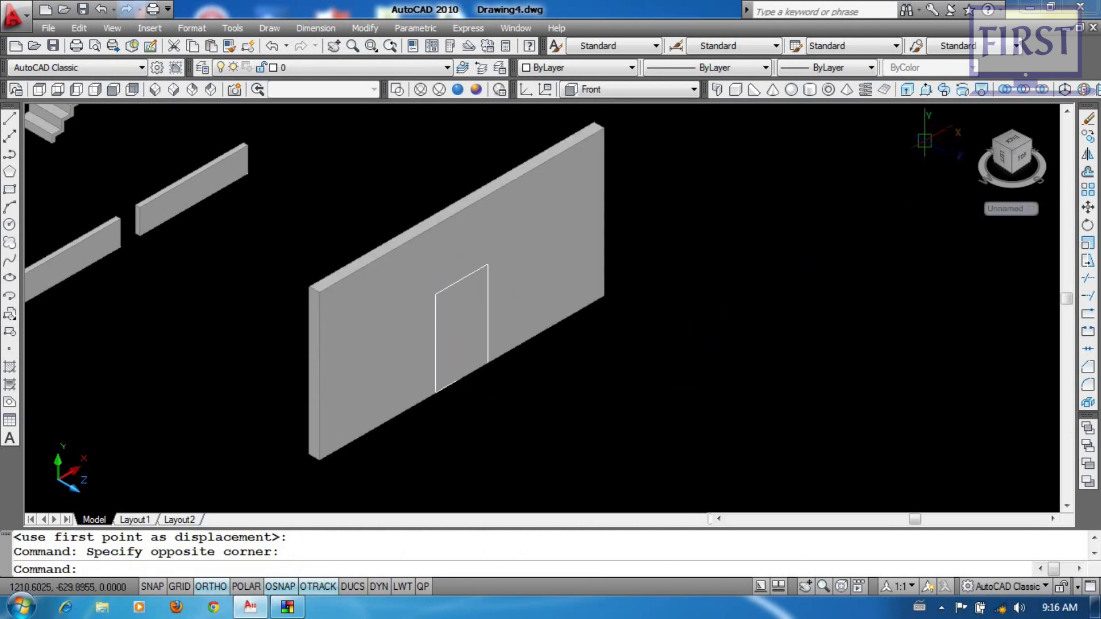
pyautogui.press('Escape')
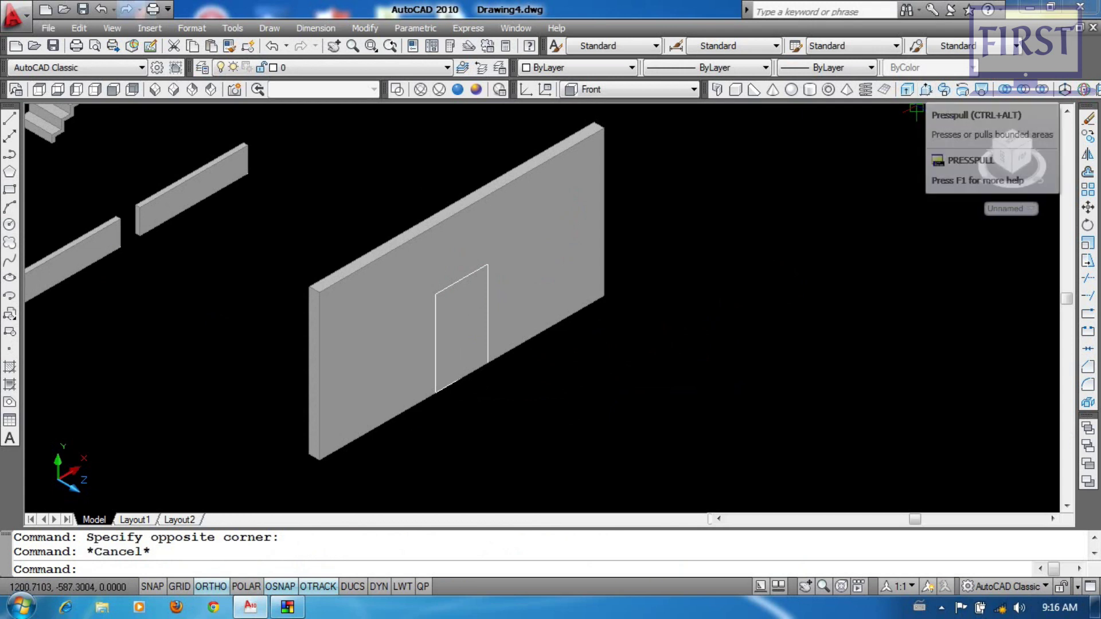
pyautogui.press('Escape')
pyautogui.click(907, 90)
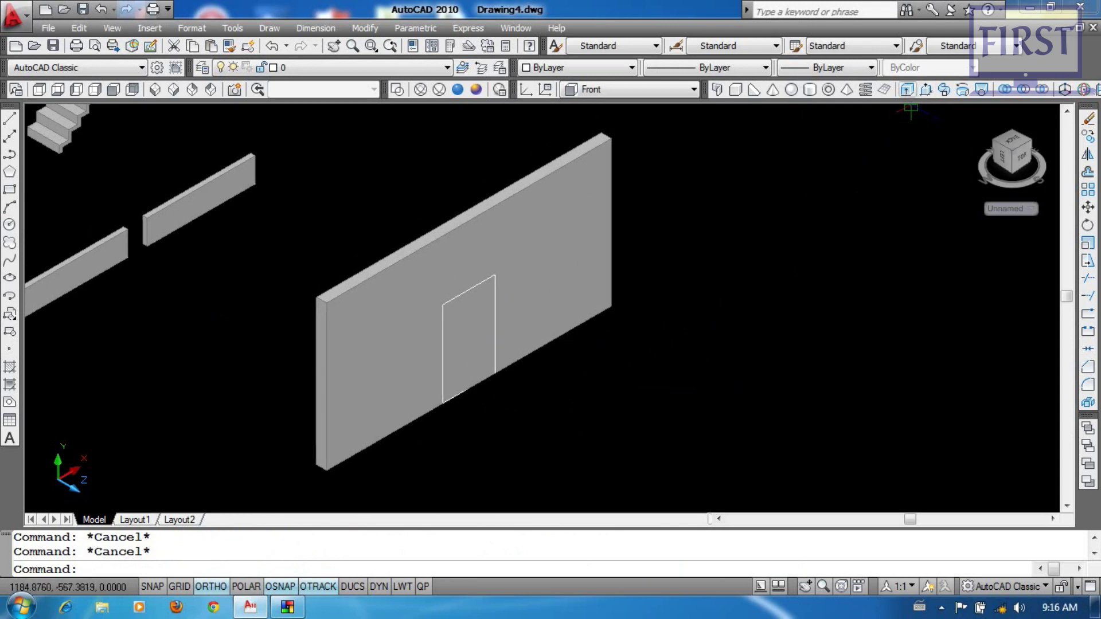
pyautogui.click(468, 292)
pyautogui.press('Return')
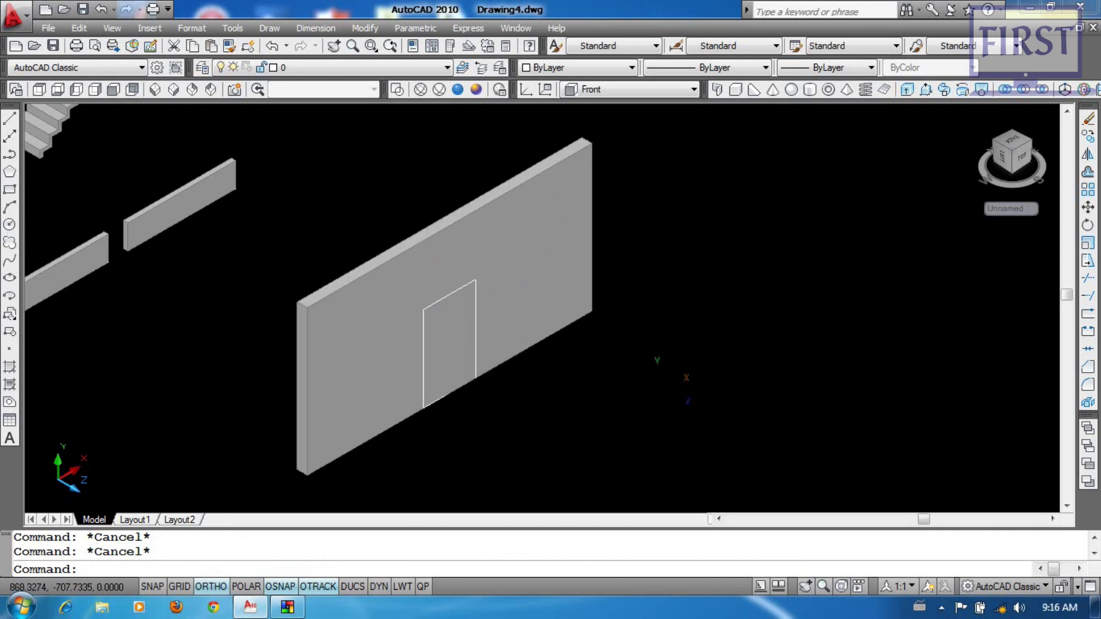
pyautogui.click(927, 88)
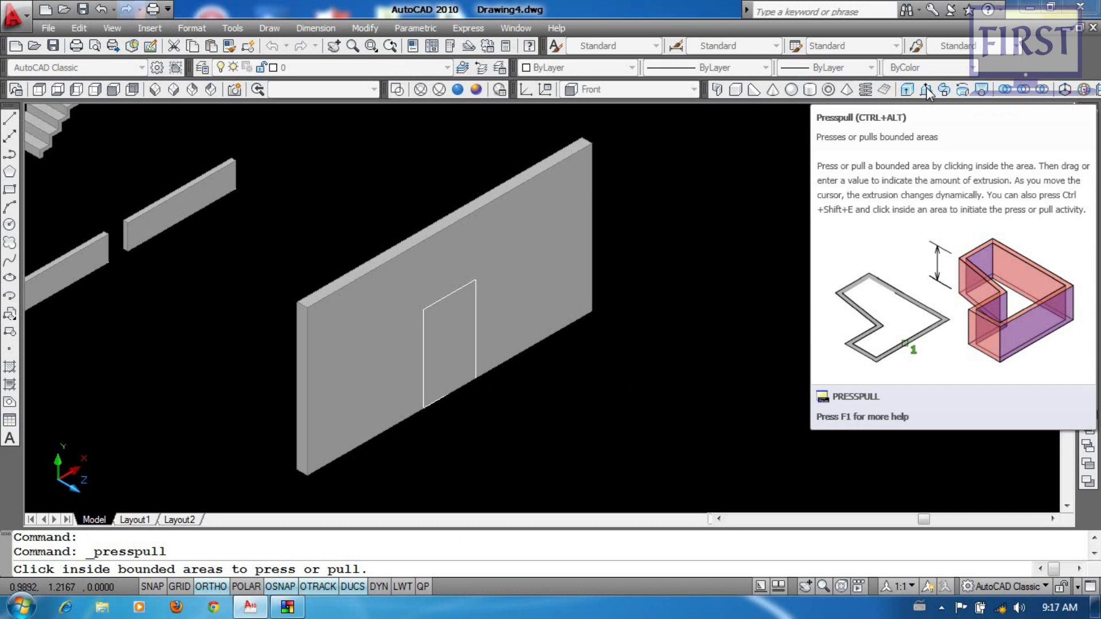
pyautogui.click(818, 258)
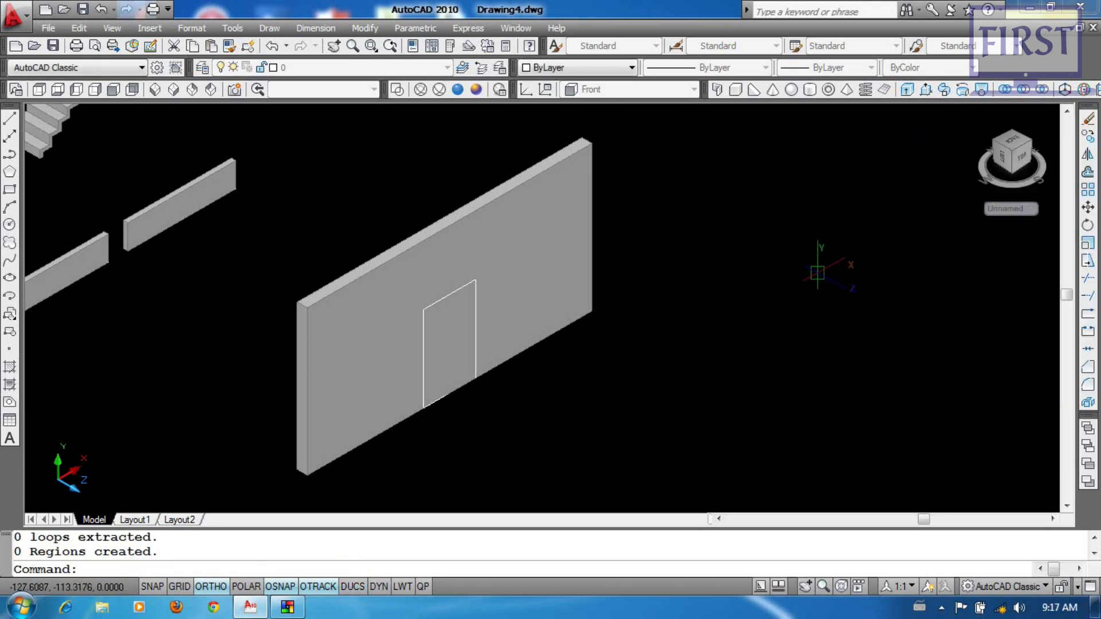
pyautogui.click(756, 346)
pyautogui.click(840, 259)
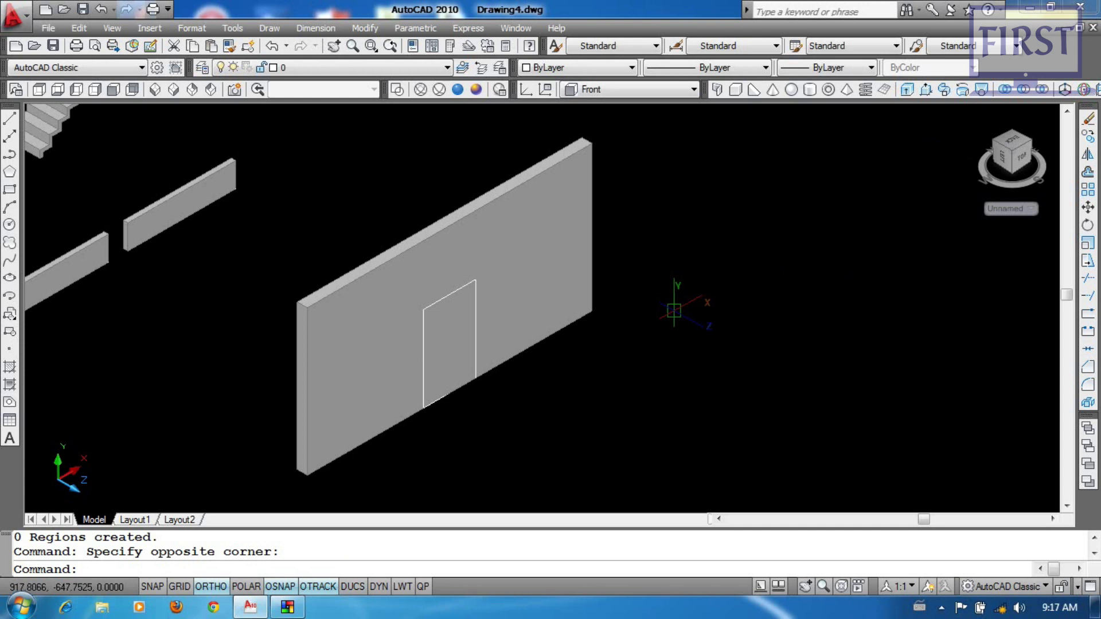
pyautogui.click(419, 327)
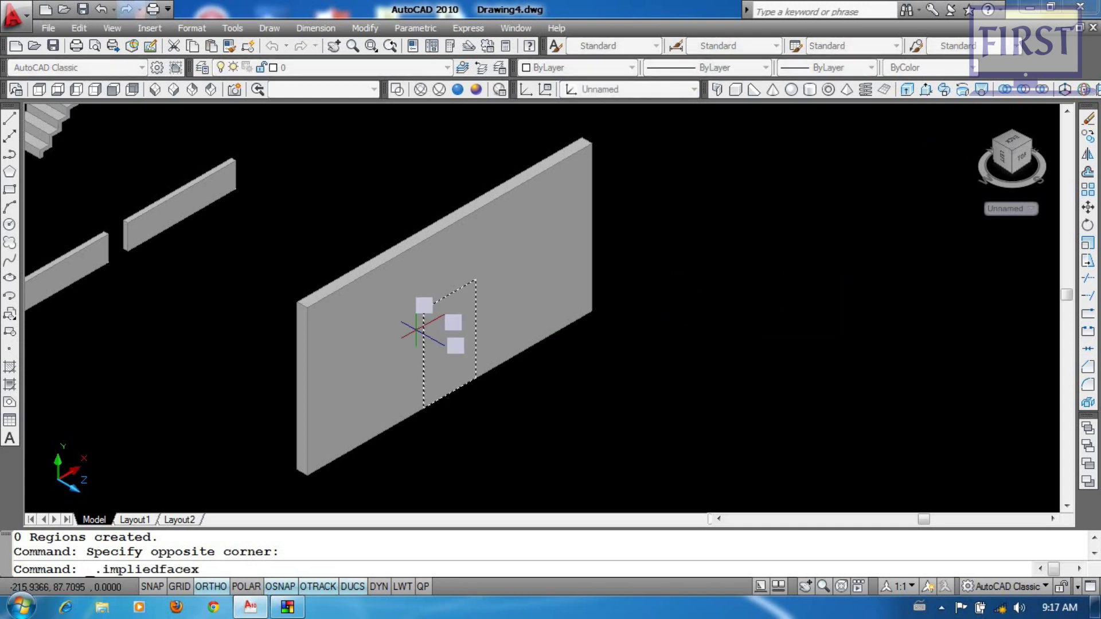
pyautogui.press('Escape')
pyautogui.press('Escape')
pyautogui.moveTo(811, 234); pyautogui.dragTo(757, 253)
pyautogui.write('pressull')
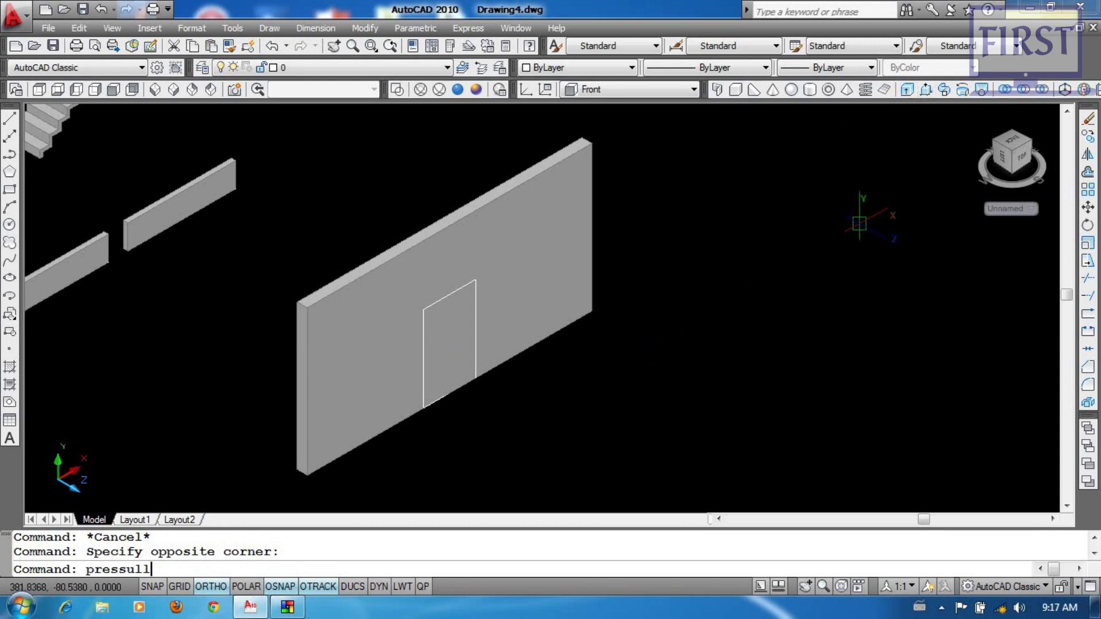
pyautogui.press('Return')
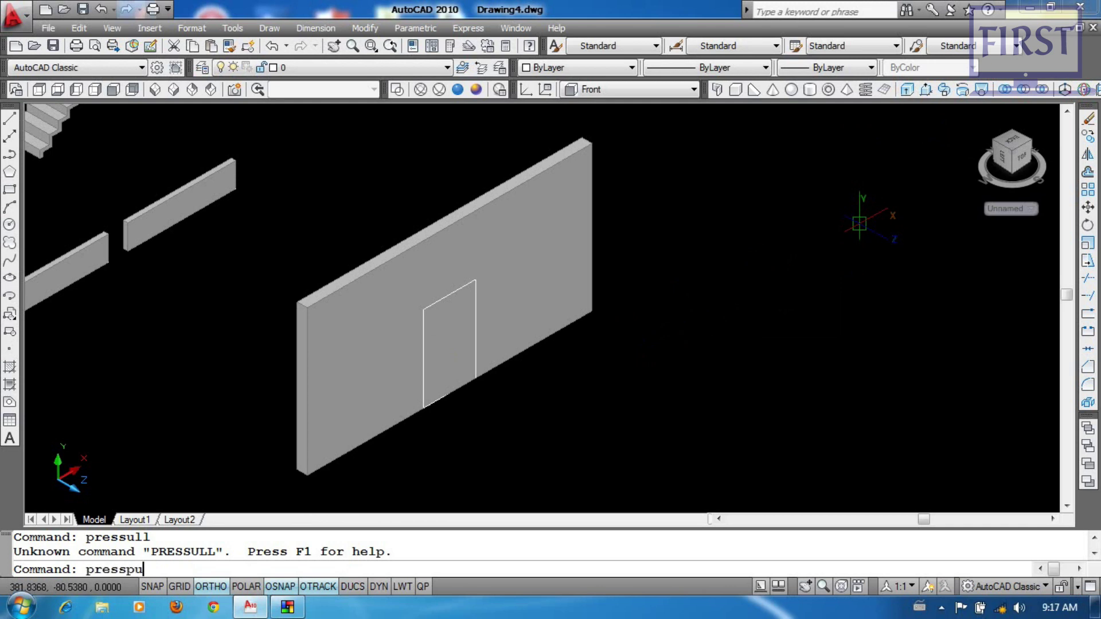
pyautogui.press('Return')
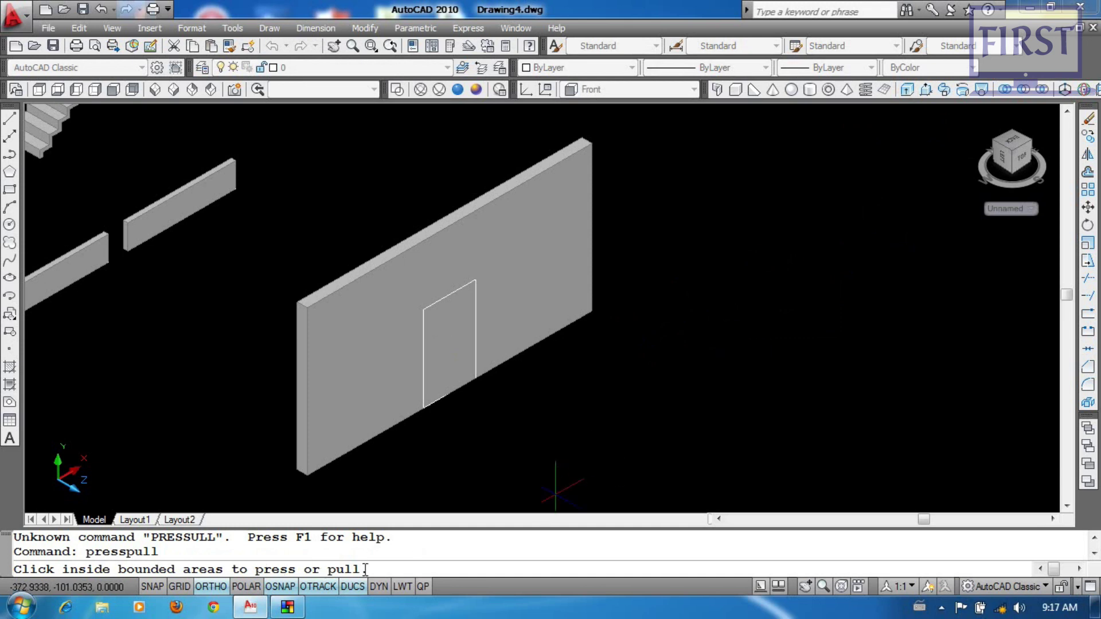
pyautogui.click(453, 370)
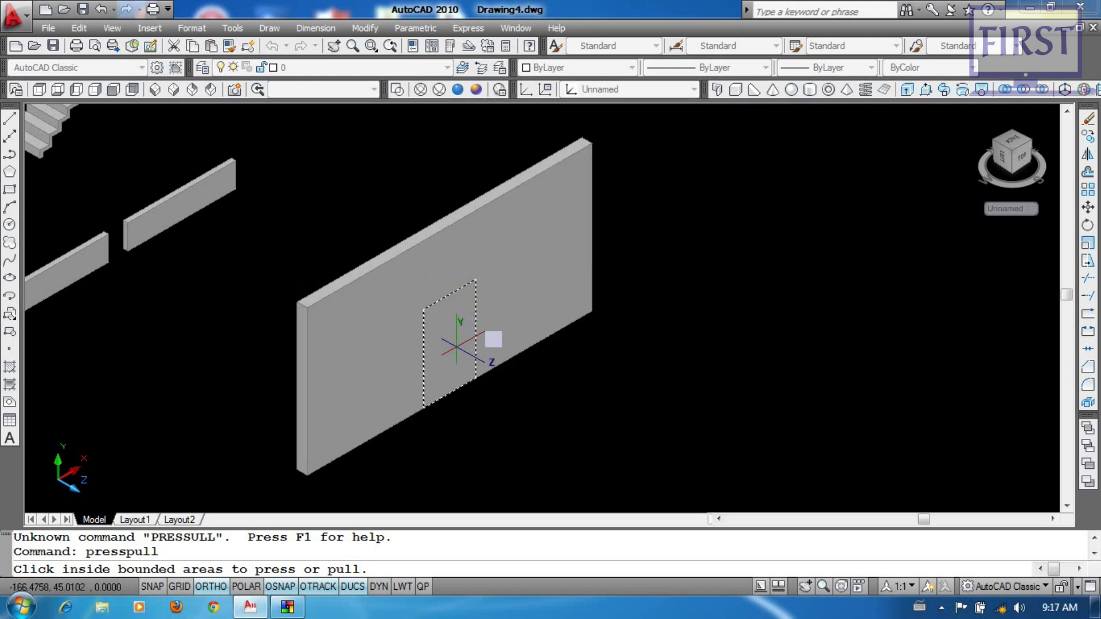
pyautogui.click(457, 346)
pyautogui.click(174, 488)
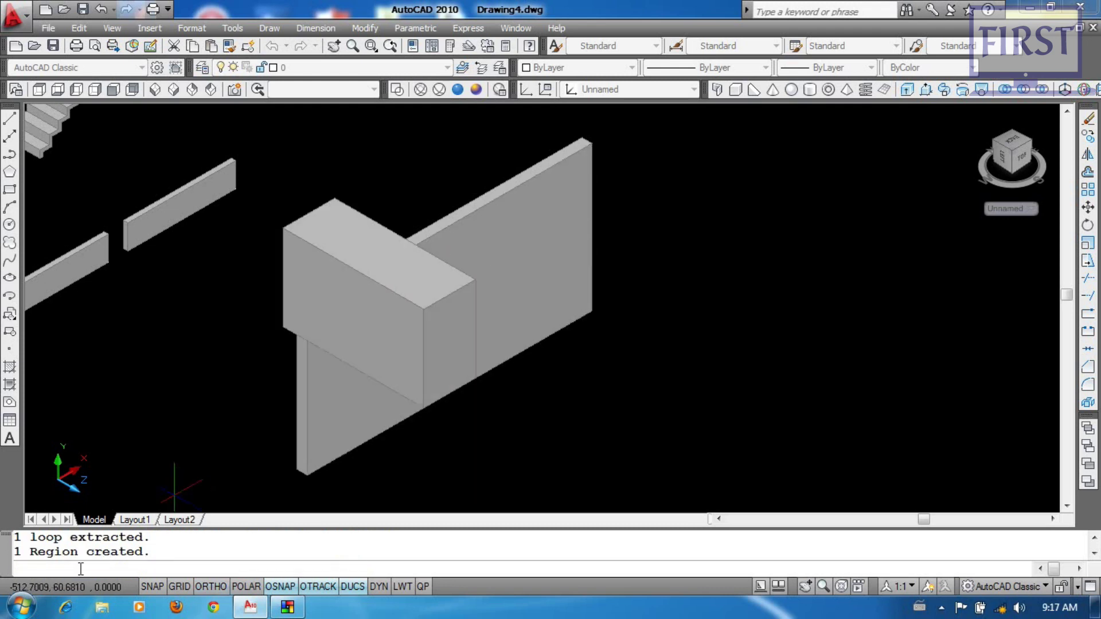
pyautogui.scroll(-2, 455, 437)
pyautogui.scroll(-1, 455, 438)
pyautogui.scroll(2, 503, 373)
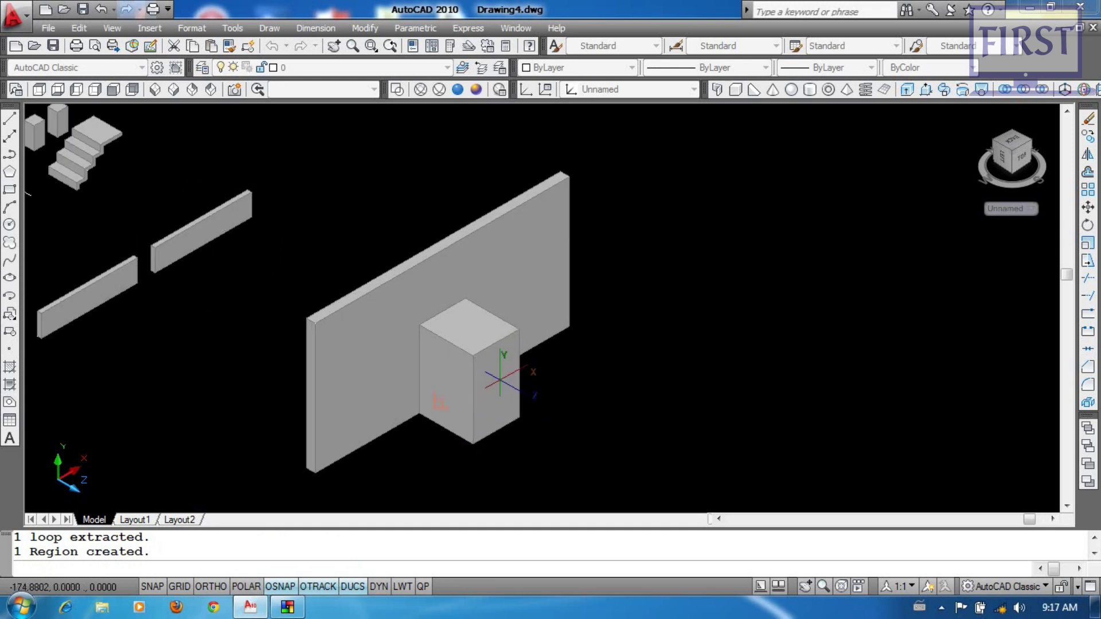
pyautogui.scroll(1, 425, 277)
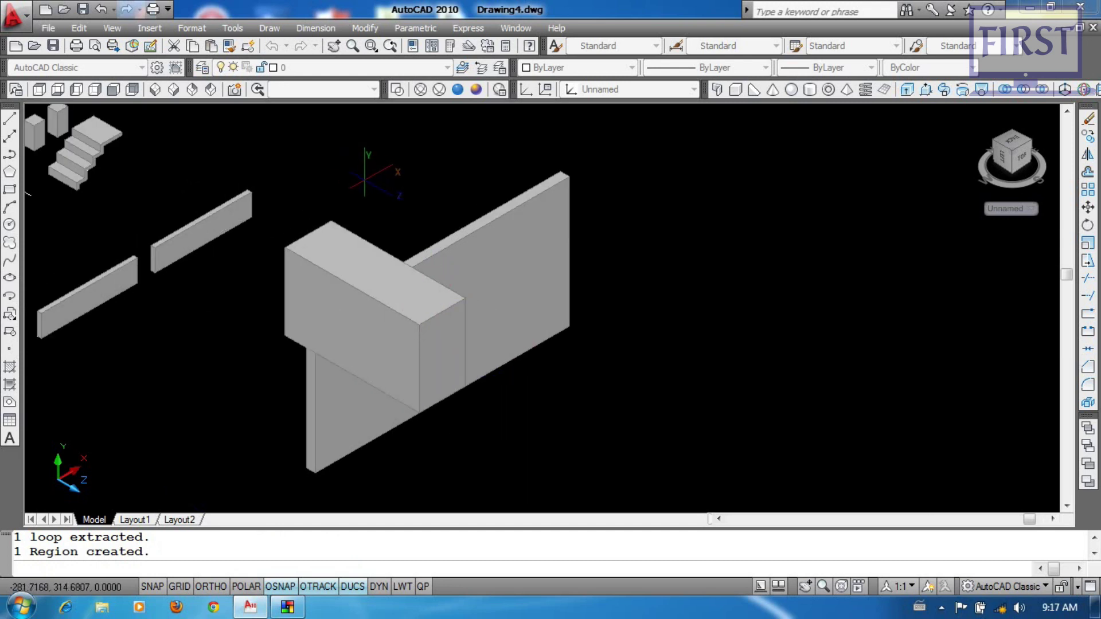
pyautogui.click(364, 179)
pyautogui.scroll(3, 460, 422)
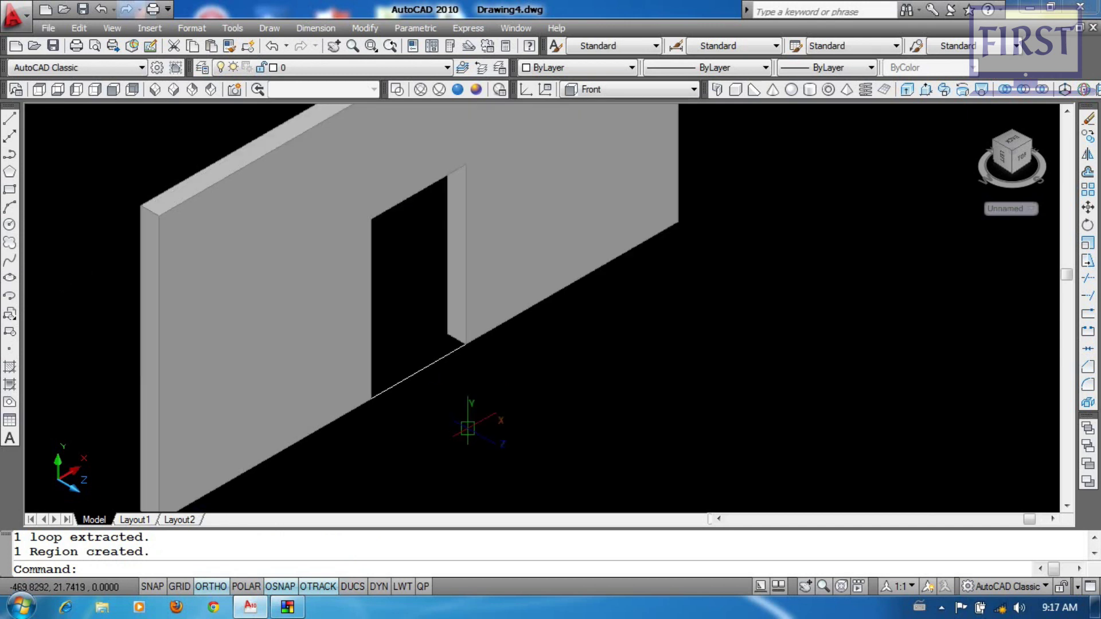
pyautogui.hotkey('ctrl', 'z')
pyautogui.hotkey('ctrl', 'z')
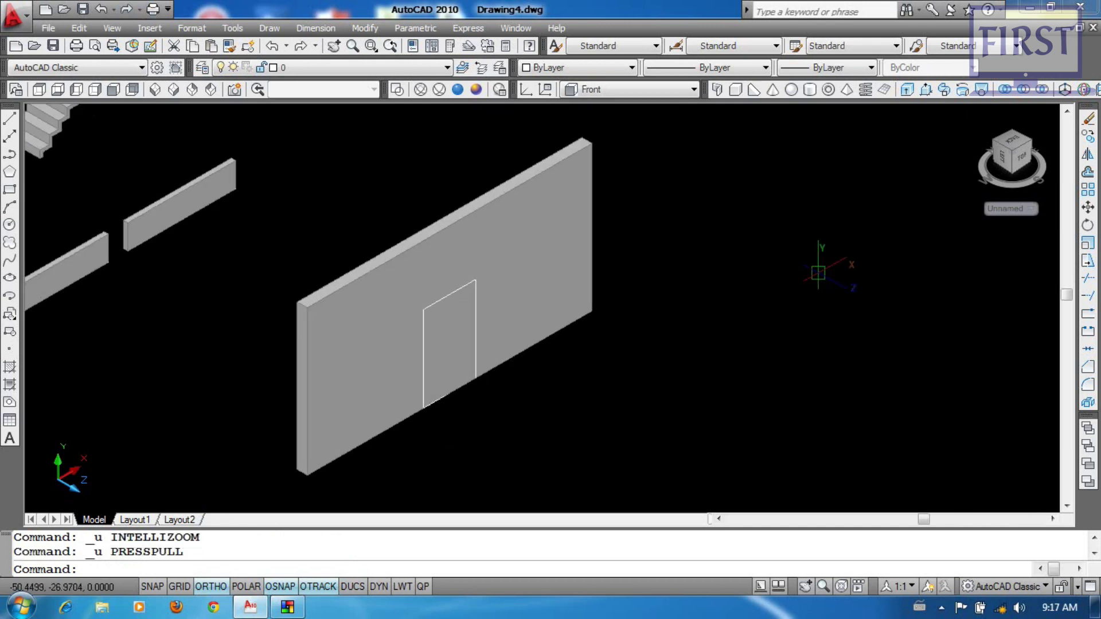
# Step: Press-pull the door outline into a box, then undo that extrusion
pyautogui.click(925, 91)
pyautogui.click(458, 333)
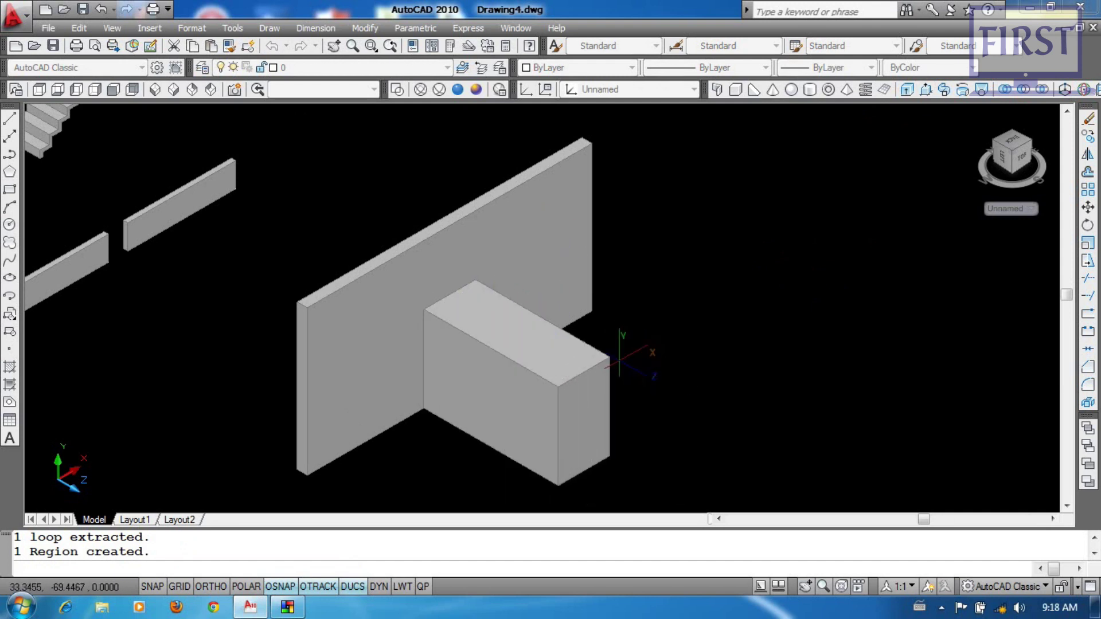
pyautogui.click(619, 358)
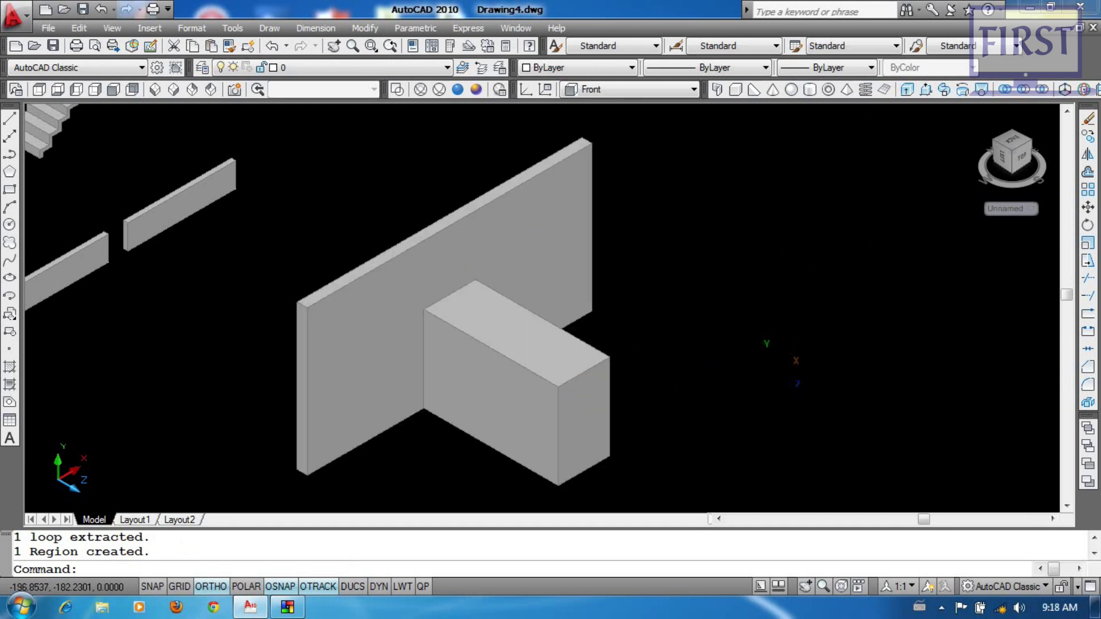
pyautogui.hotkey('ctrl', 'z')
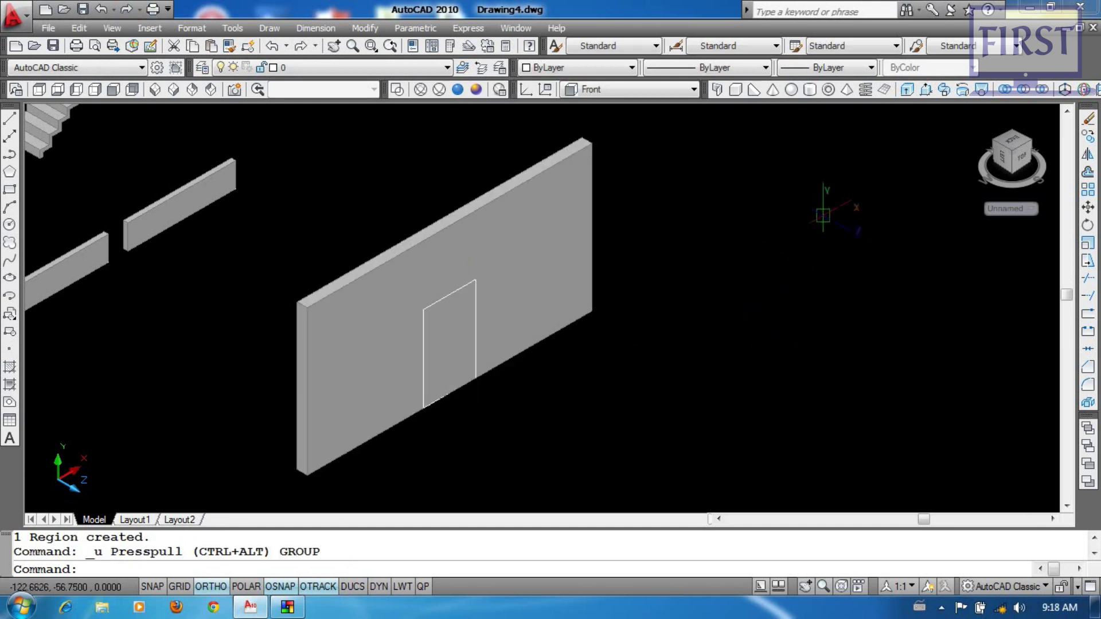
pyautogui.moveTo(825, 206); pyautogui.dragTo(945, 110)
# Step: Push the door rectangle into the wall to test a door opening, retrying press-pull
pyautogui.click(925, 90)
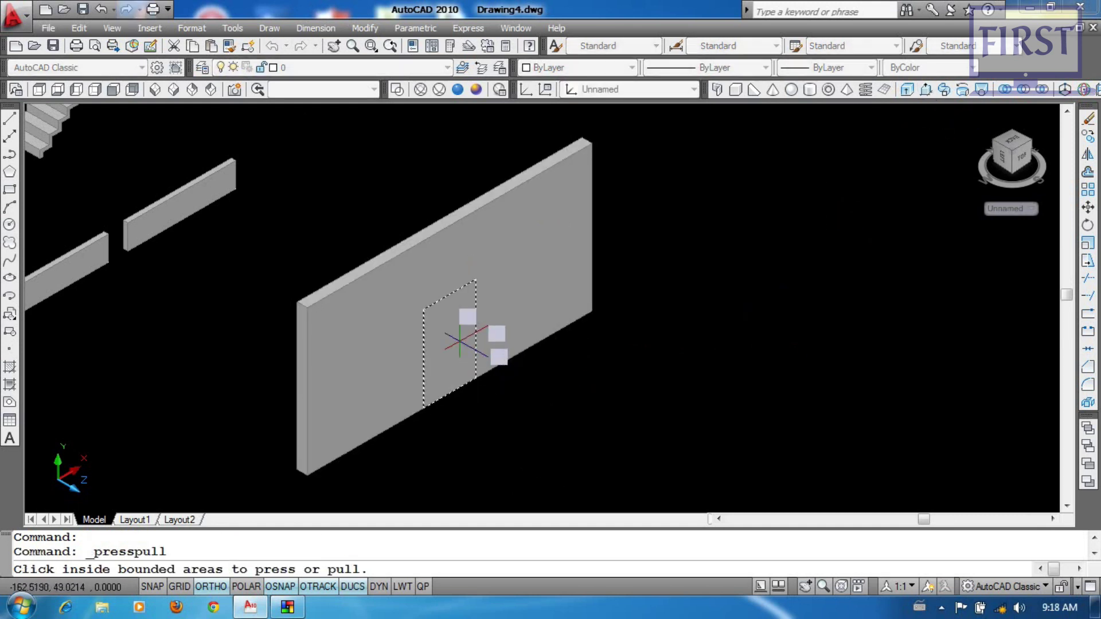
pyautogui.click(456, 327)
pyautogui.click(461, 191)
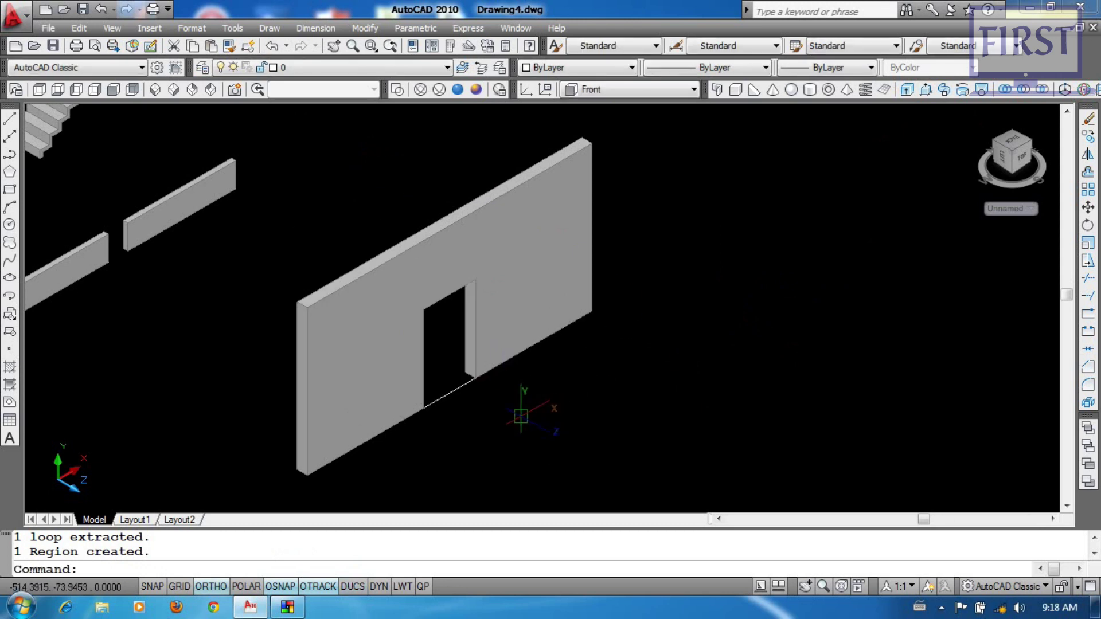
pyautogui.scroll(2, 520, 417)
pyautogui.press('Return')
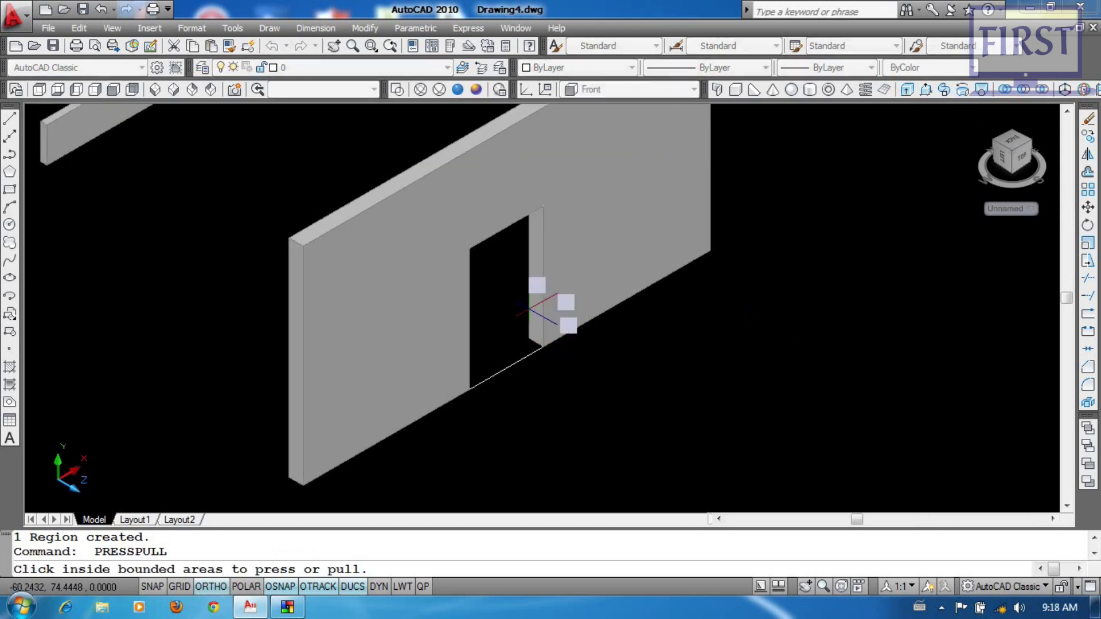
pyautogui.scroll(-2, 539, 285)
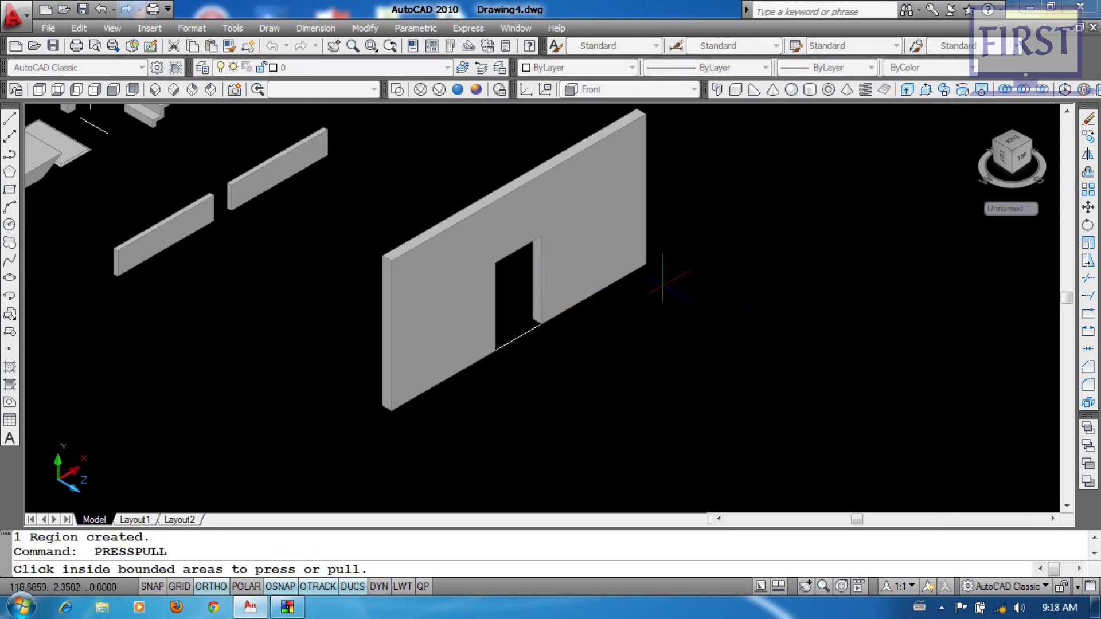
pyautogui.click(628, 276)
pyautogui.press('Return')
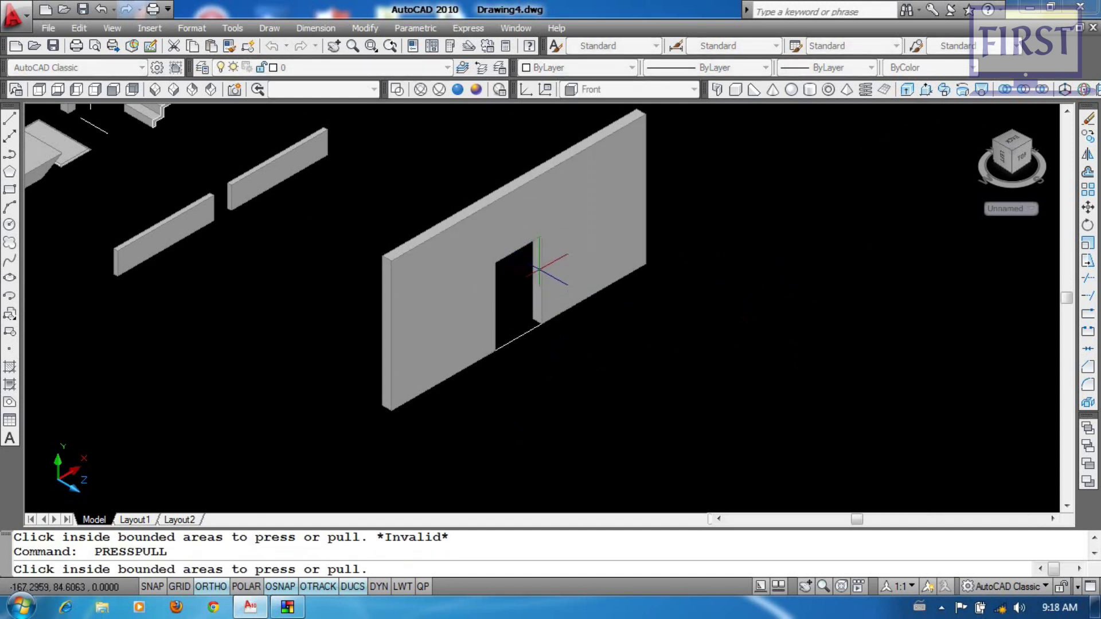
# Step: Pick the opening's side face, then cancel so only the flat door outline remains
pyautogui.scroll(2, 533, 267)
pyautogui.scroll(1, 544, 264)
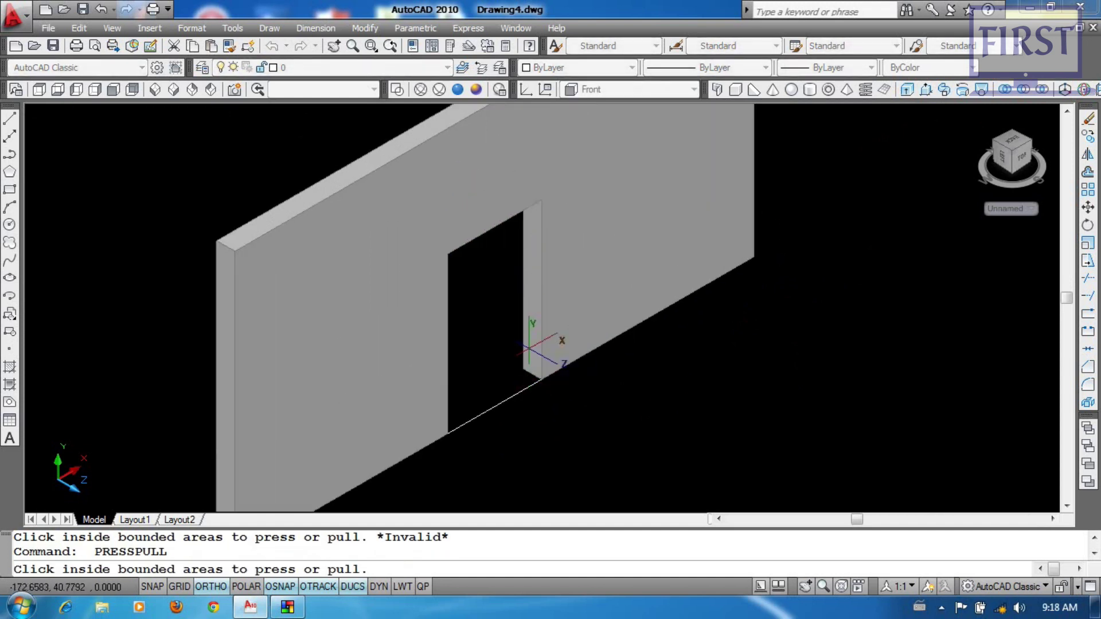
pyautogui.scroll(-3, 553, 293)
pyautogui.scroll(3, 544, 275)
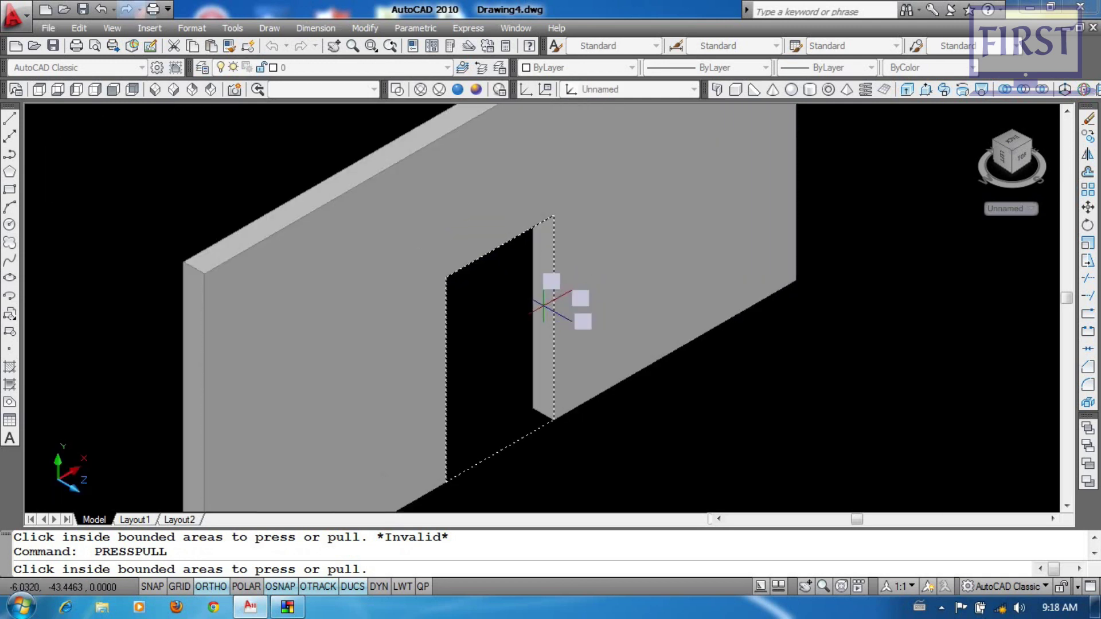
pyautogui.click(519, 307)
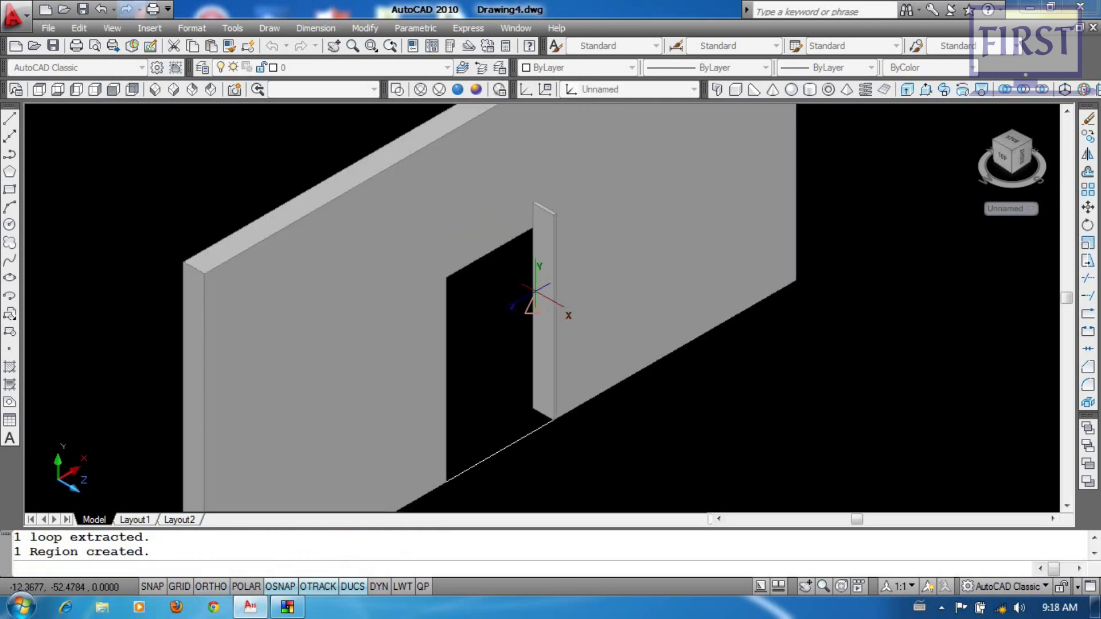
pyautogui.press('Escape')
pyautogui.scroll(-1, 665, 350)
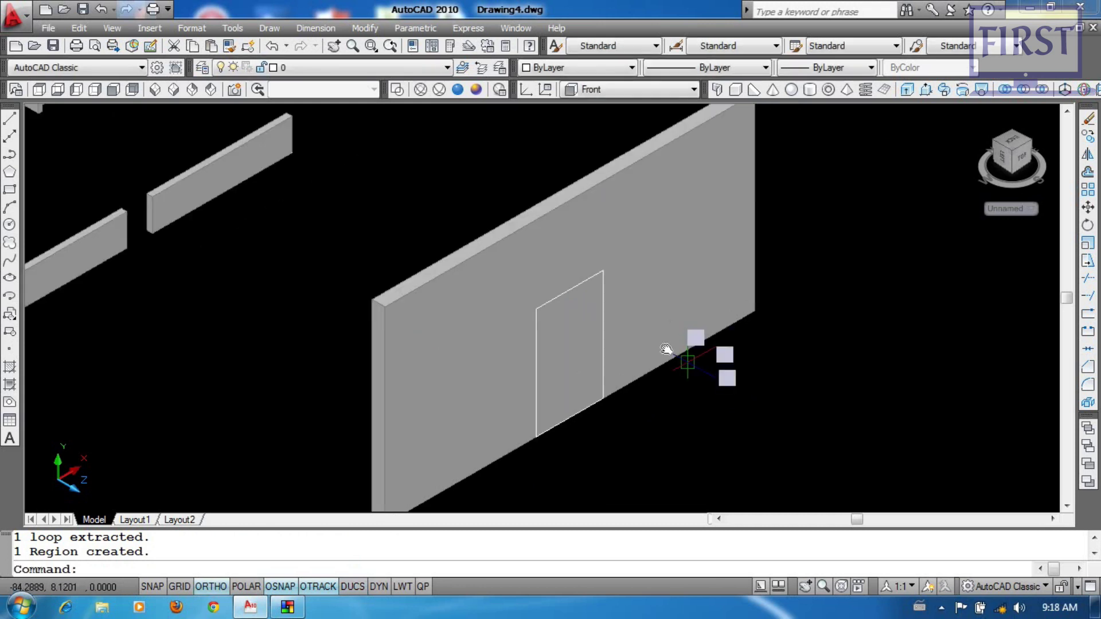
# Step: Pull the door rectangle out into a box, then press it back flush with the wall
pyautogui.scroll(-1, 665, 350)
pyautogui.scroll(-1, 653, 339)
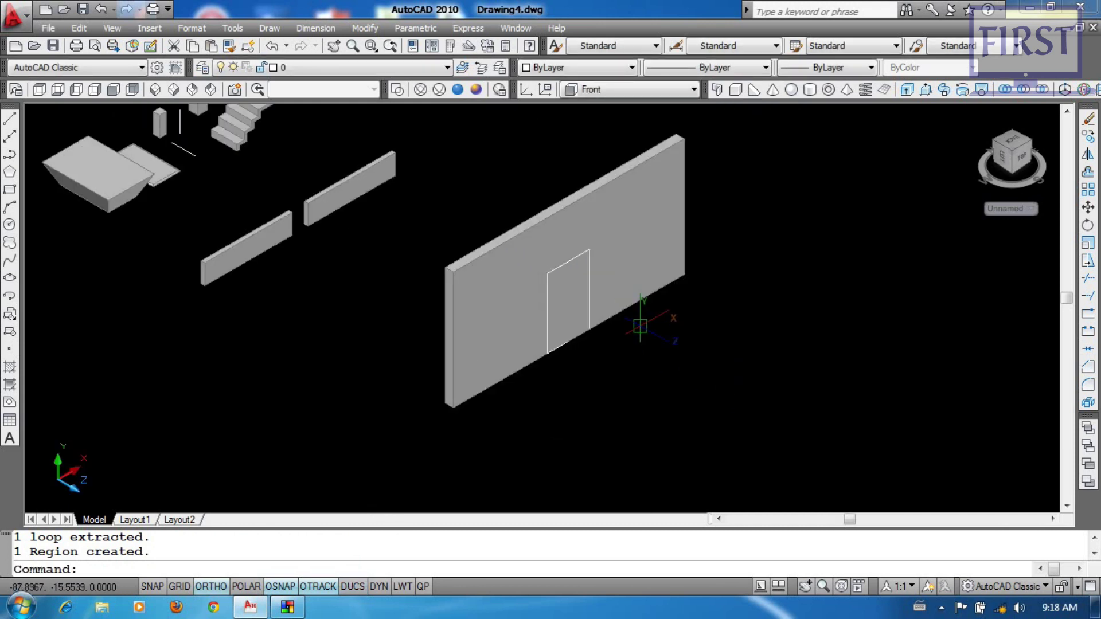
pyautogui.press('Return')
pyautogui.click(568, 303)
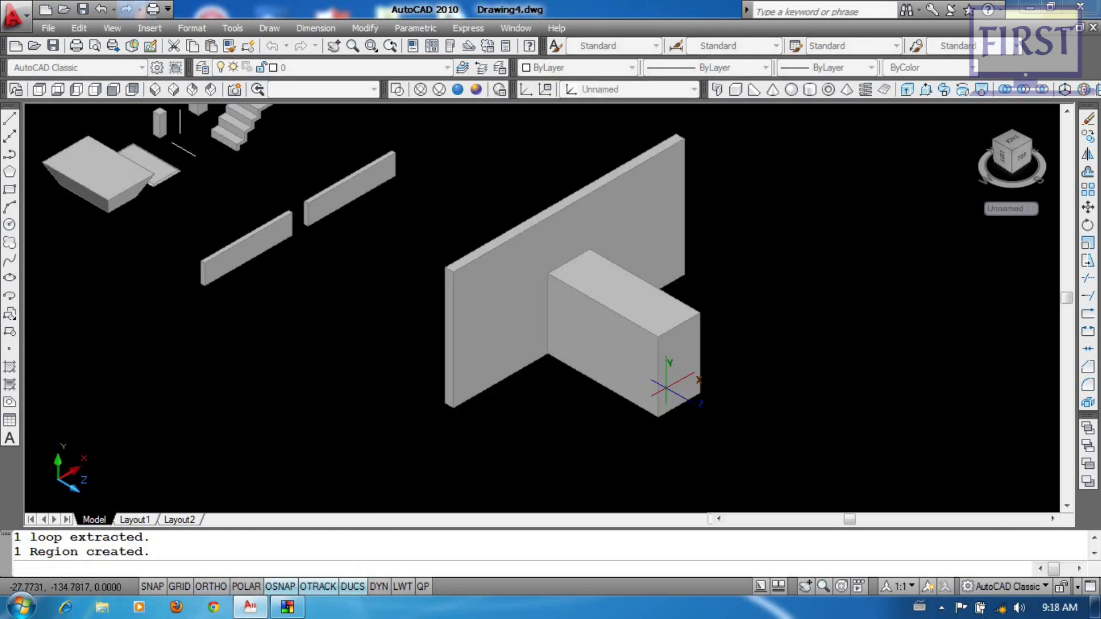
pyautogui.click(666, 387)
pyautogui.press('Return')
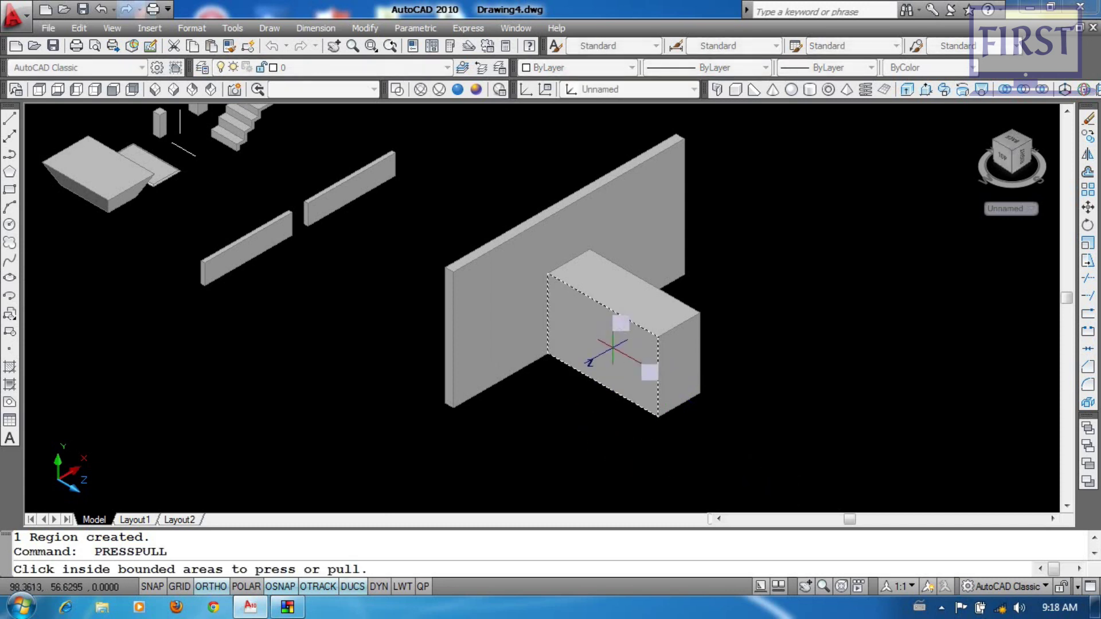
pyautogui.click(613, 347)
pyautogui.click(809, 369)
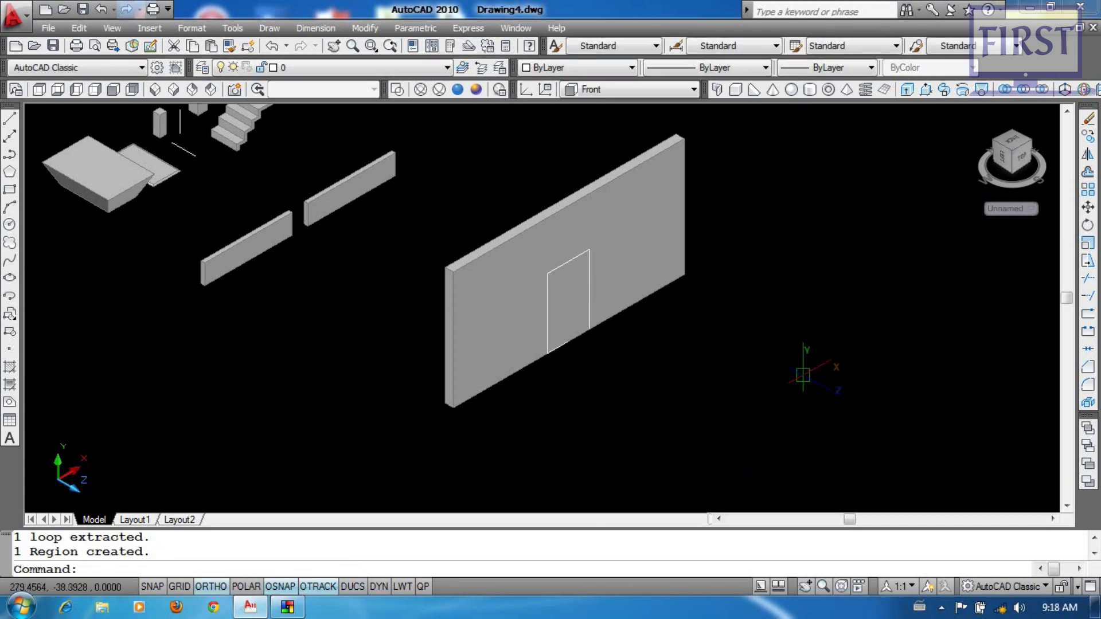
# Step: Push the rectangle through as a door opening, then press it flush again
pyautogui.press('Return')
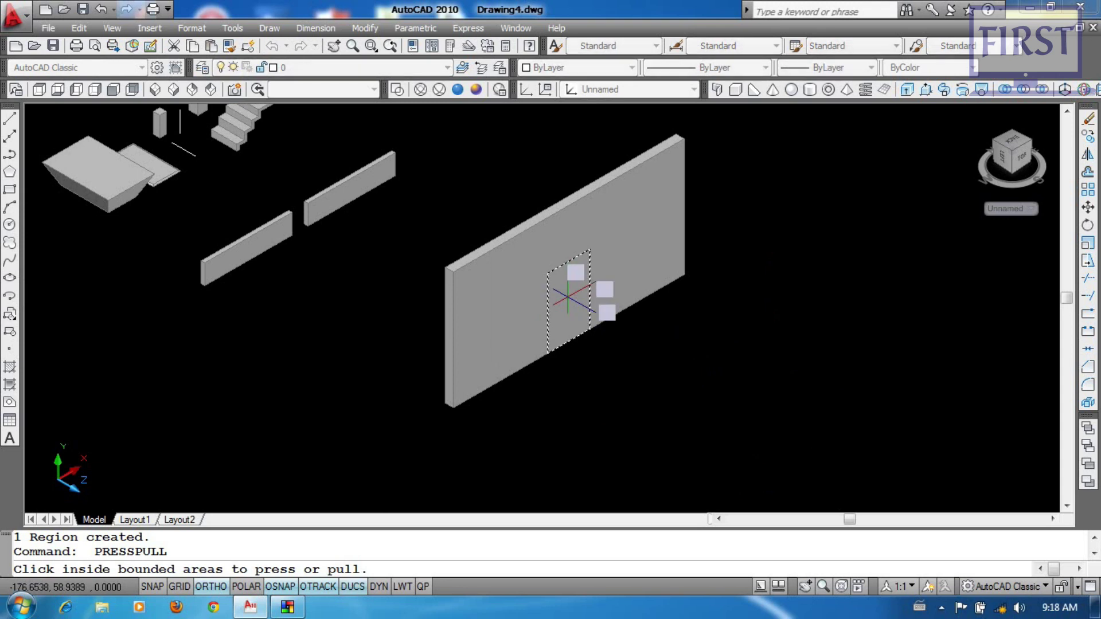
pyautogui.click(575, 292)
pyautogui.click(459, 229)
pyautogui.scroll(3, 574, 296)
pyautogui.press('Return')
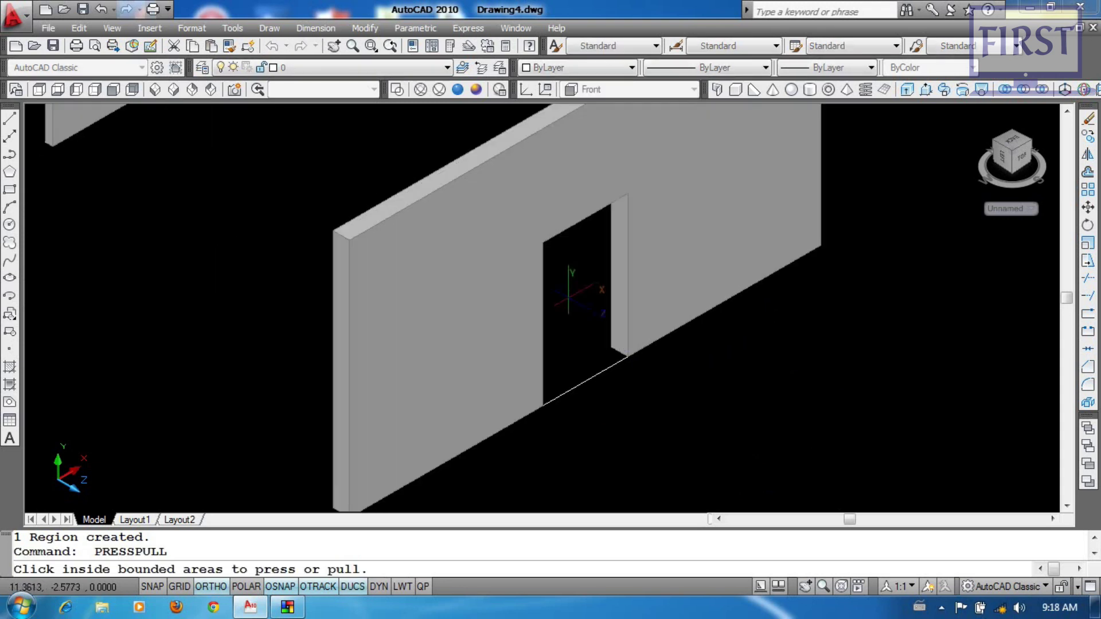
pyautogui.click(621, 298)
pyautogui.click(528, 344)
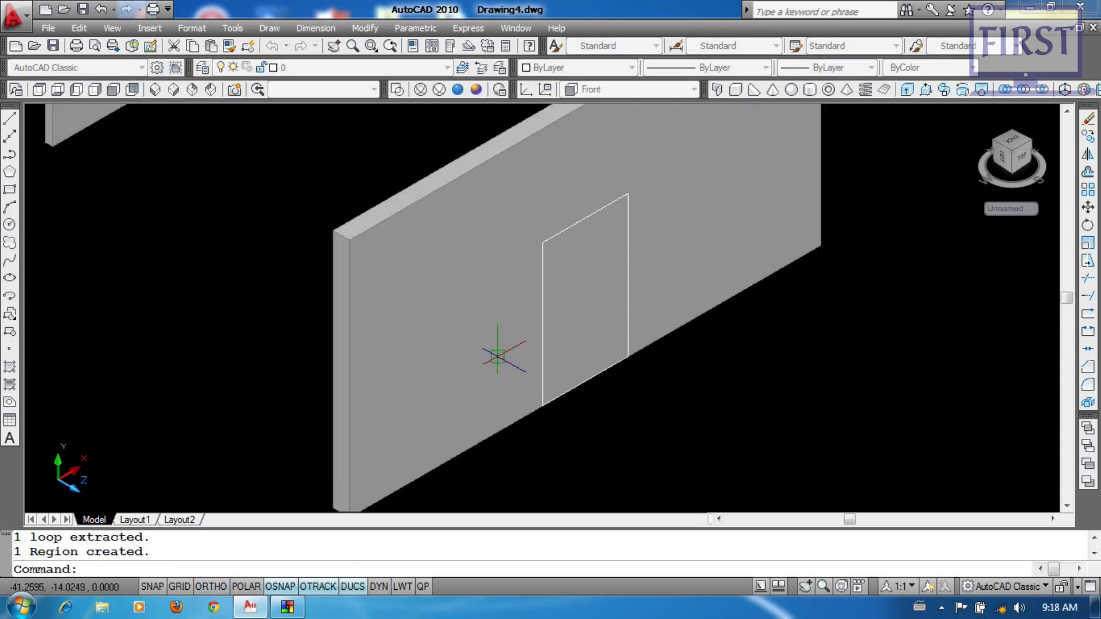
pyautogui.scroll(-3, 504, 352)
pyautogui.moveTo(725, 389); pyautogui.dragTo(575, 318, button='middle')
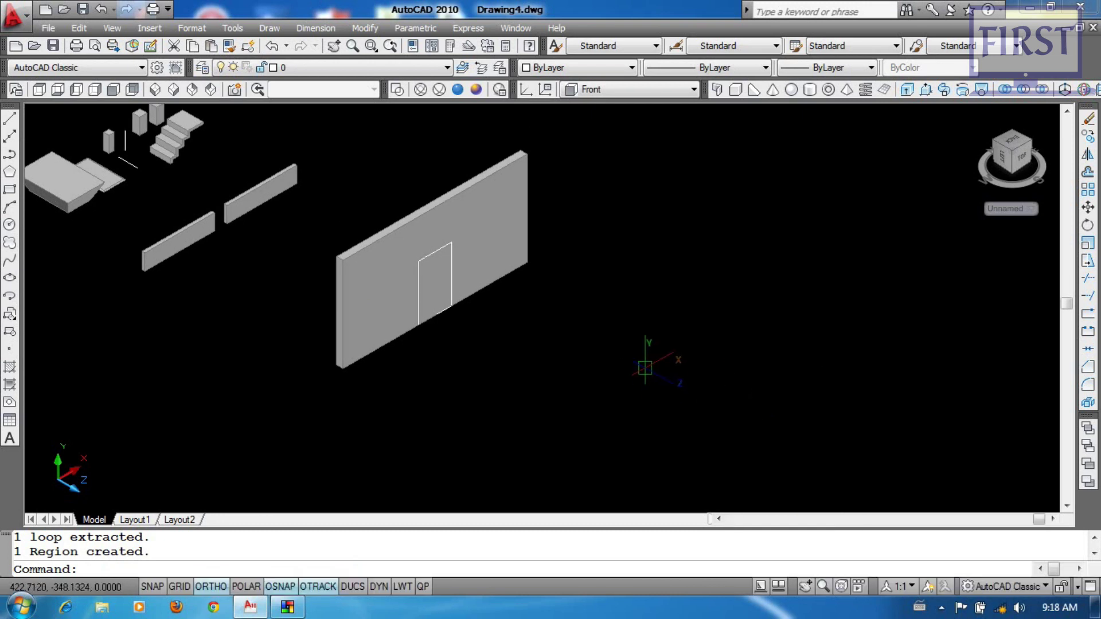
# Step: Pull the door rectangle outward into a box projecting from the wall face
pyautogui.click(925, 91)
pyautogui.click(413, 304)
pyautogui.click(549, 319)
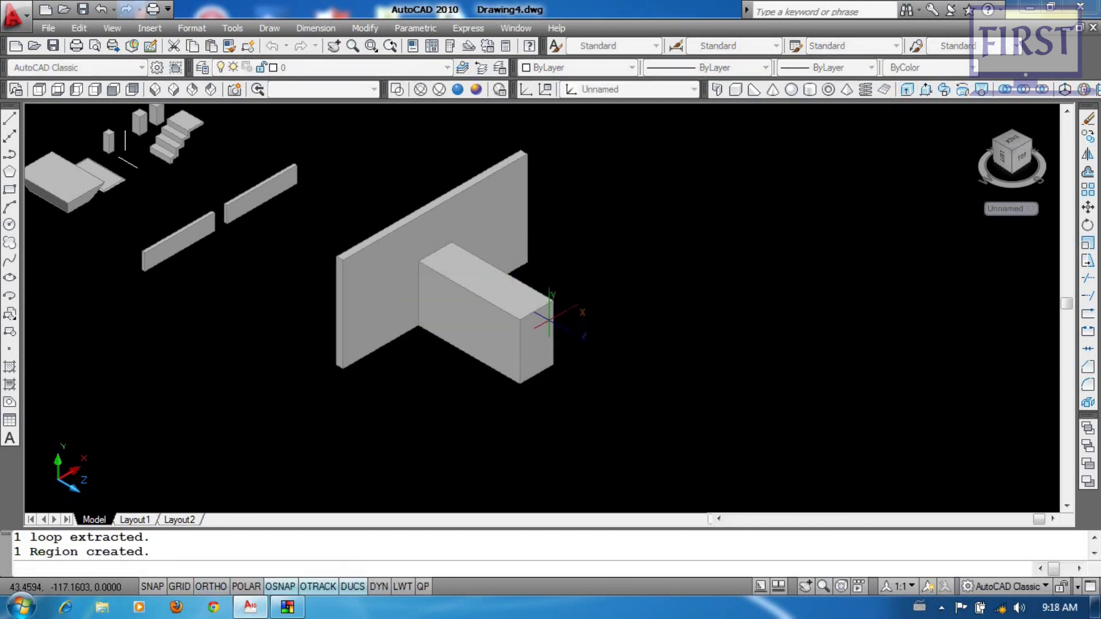
pyautogui.scroll(-3, 549, 319)
pyautogui.scroll(-3, 344, 229)
pyautogui.moveTo(367, 241); pyautogui.dragTo(676, 395, button='middle')
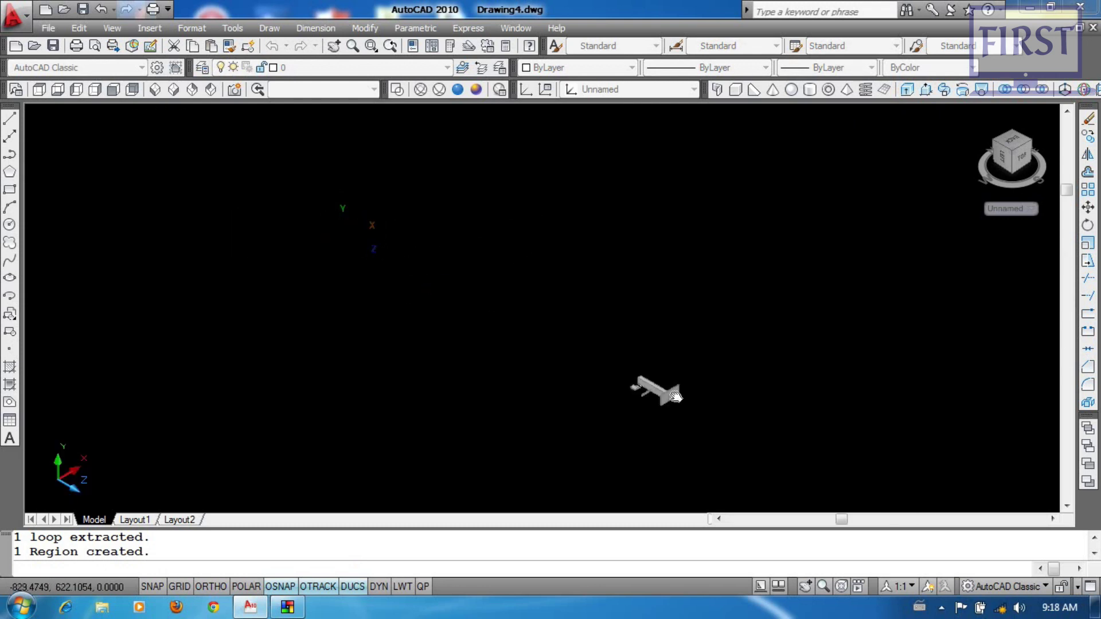
# Step: Locate the model in the view and cancel the pending box pull
pyautogui.scroll(-4, 218, 163)
pyautogui.scroll(-5, 476, 300)
pyautogui.moveTo(476, 300); pyautogui.dragTo(784, 443, button='middle')
pyautogui.scroll(7, 773, 437)
pyautogui.scroll(3, 716, 398)
pyautogui.scroll(-1, 717, 402)
pyautogui.scroll(1, 716, 401)
pyautogui.scroll(-4, 714, 401)
pyautogui.scroll(-2, 689, 427)
pyautogui.scroll(1, 689, 427)
pyautogui.scroll(3, 706, 401)
pyautogui.scroll(2, 631, 355)
pyautogui.scroll(1, 516, 333)
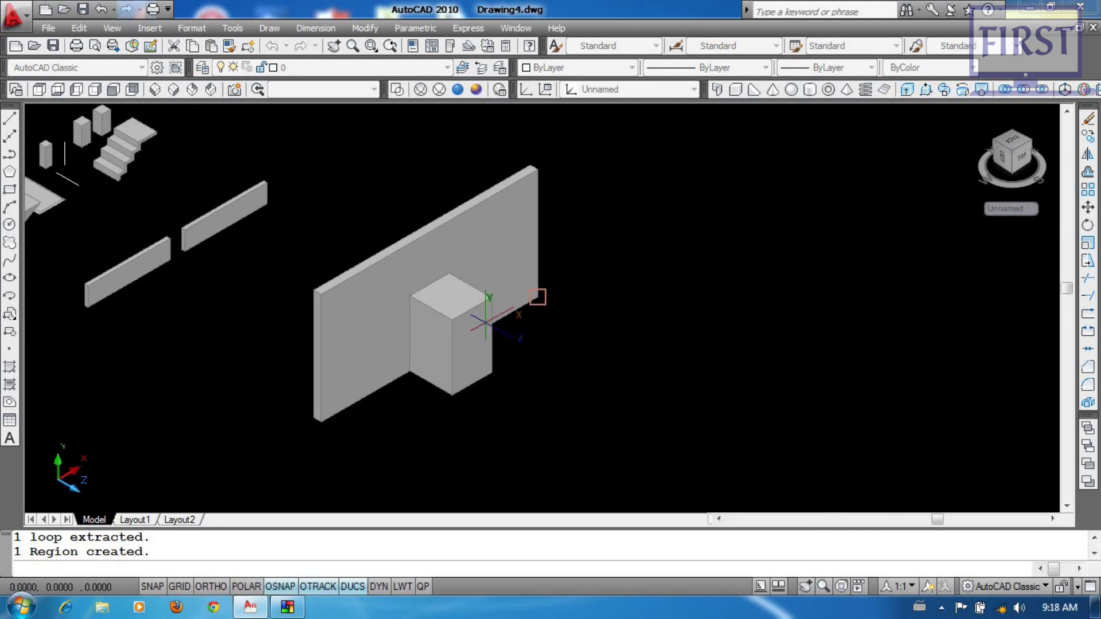
pyautogui.press('Escape')
pyautogui.press('Escape')
# Step: Zoom in and pick points around the wall panel's door outline
pyautogui.scroll(-5, 548, 315)
pyautogui.scroll(1, 546, 314)
pyautogui.scroll(1, 545, 315)
pyautogui.scroll(1, 516, 315)
pyautogui.scroll(2, 522, 319)
pyautogui.scroll(1, 573, 318)
pyautogui.click(619, 320)
pyautogui.click(582, 339)
pyautogui.click(539, 375)
pyautogui.moveTo(485, 367); pyautogui.dragTo(450, 313, button='middle')
pyautogui.click(612, 362)
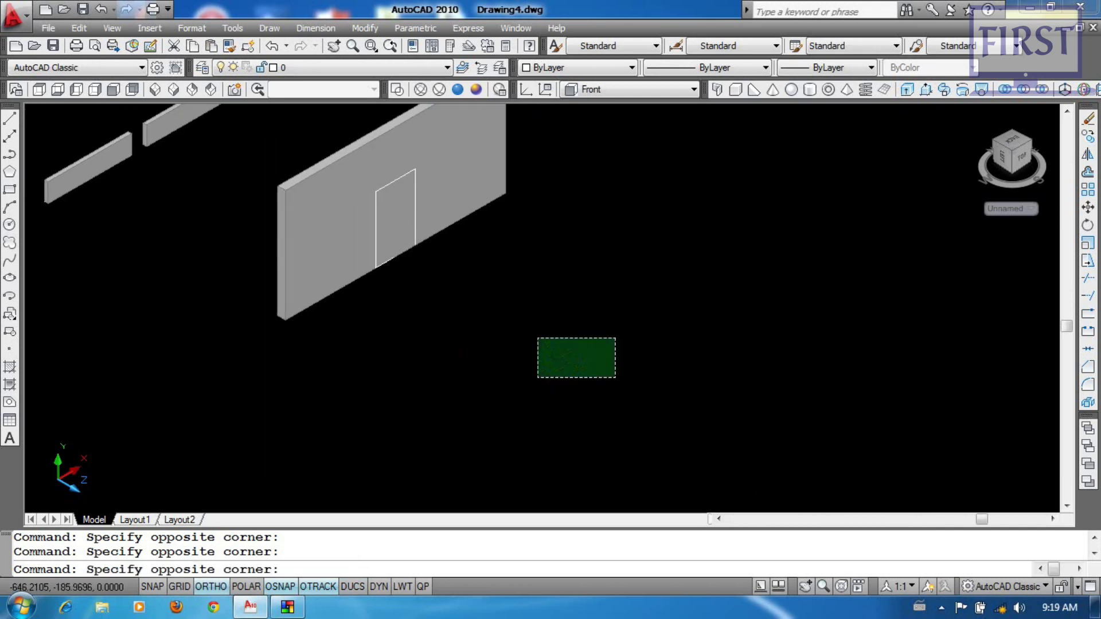
pyautogui.click(541, 331)
pyautogui.click(663, 332)
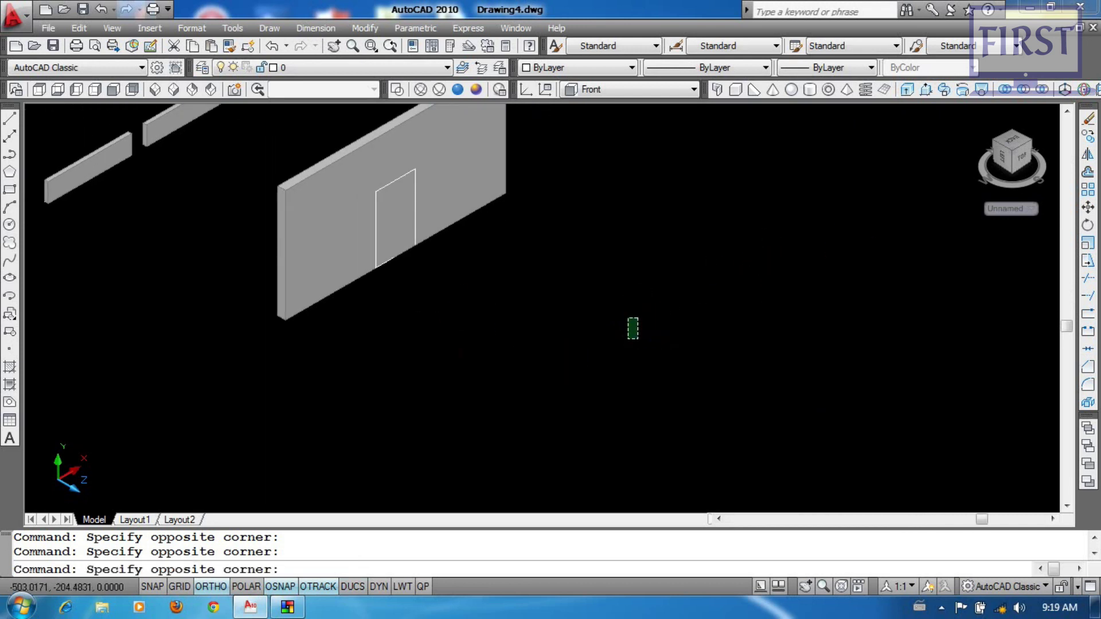
pyautogui.click(577, 376)
# Step: Regenerate the display with RE and frame the wall, low walls and staircase
pyautogui.write('re')
pyautogui.press('Return')
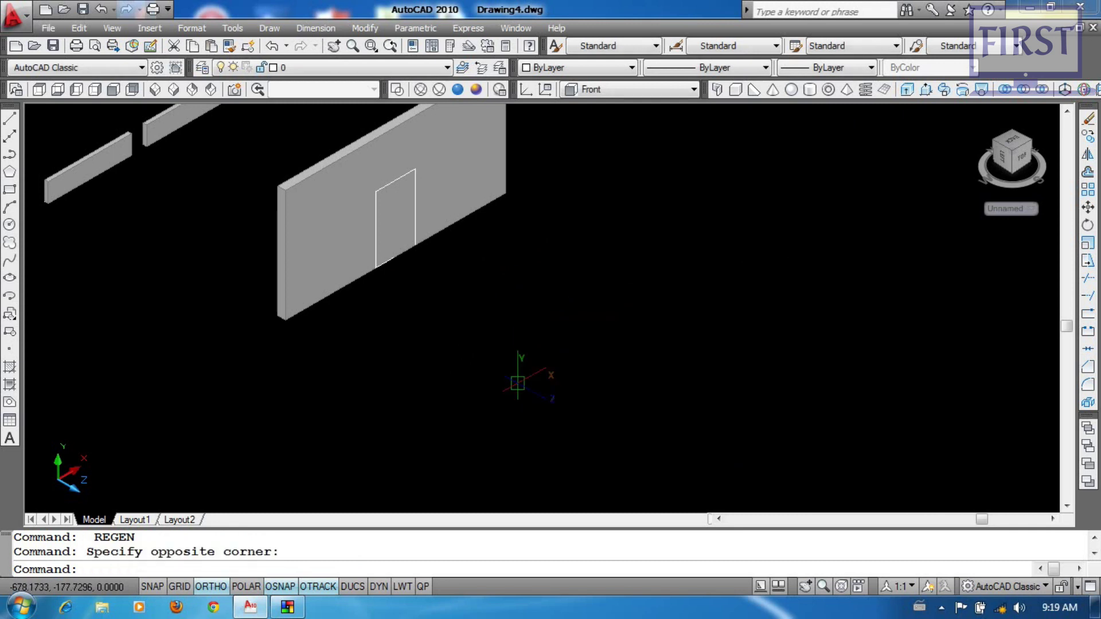
pyautogui.moveTo(479, 357); pyautogui.dragTo(480, 379, button='middle')
pyautogui.click(570, 351)
pyautogui.click(630, 266)
pyautogui.moveTo(643, 265)
pyautogui.mouseDown(button='middle')
pyautogui.moveTo(588, 337)
pyautogui.moveTo(681, 307)
pyautogui.mouseUp(button='middle')
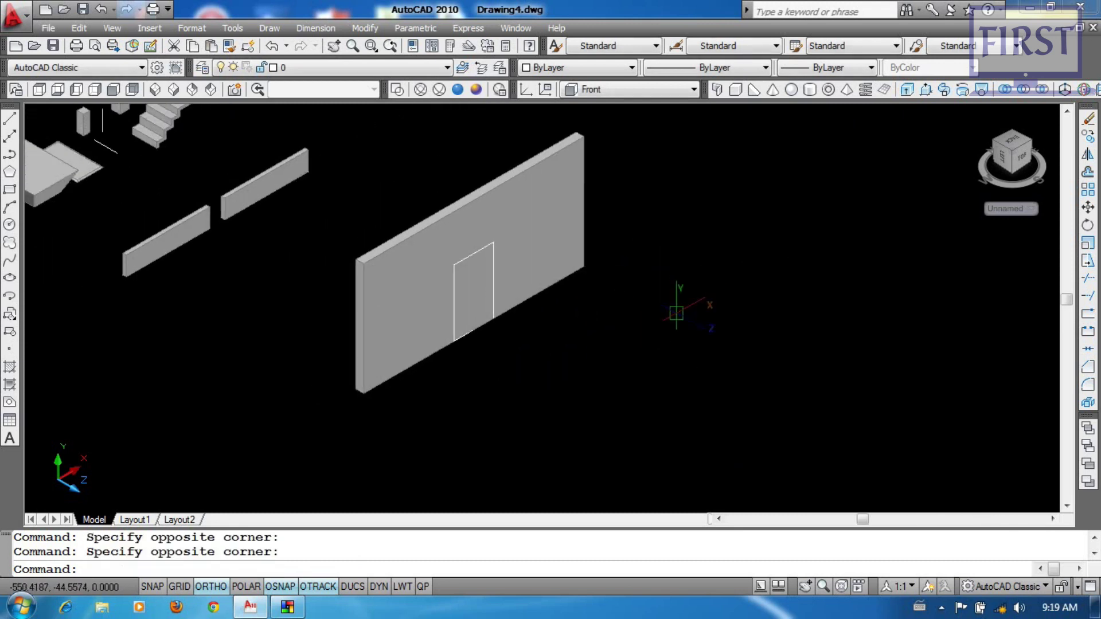
pyautogui.scroll(-2, 615, 321)
pyautogui.scroll(-3, 541, 316)
pyautogui.scroll(5, 531, 338)
pyautogui.moveTo(660, 351); pyautogui.dragTo(723, 359, button='middle')
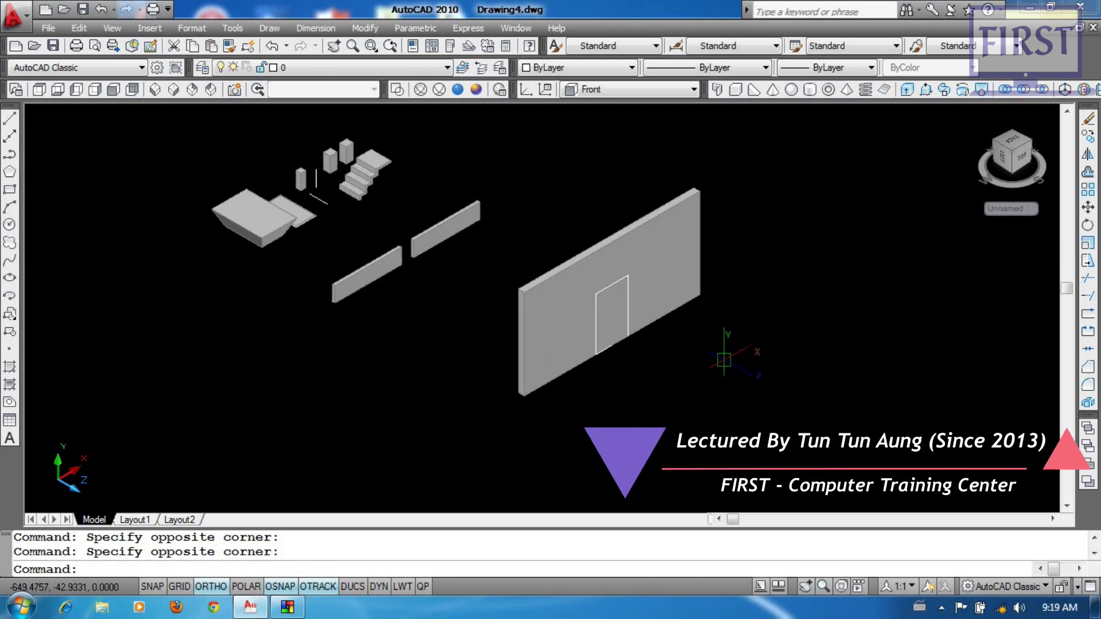